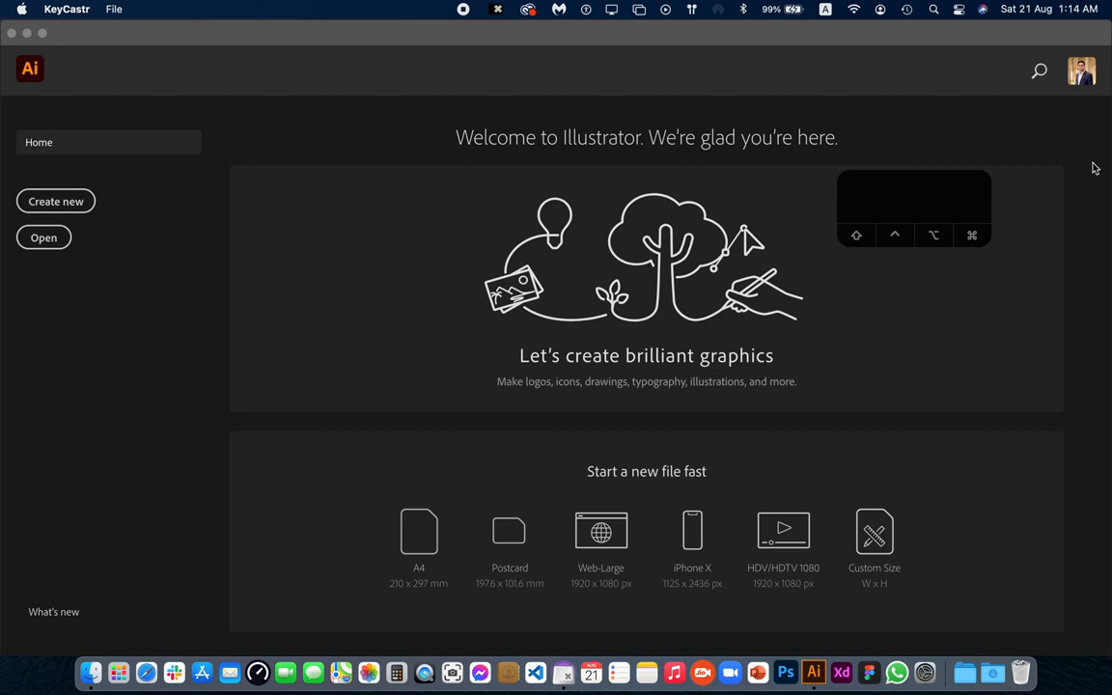
{"action": "left_click_drag", "start_coordinate": [899, 205], "coordinate": [915, 208]}
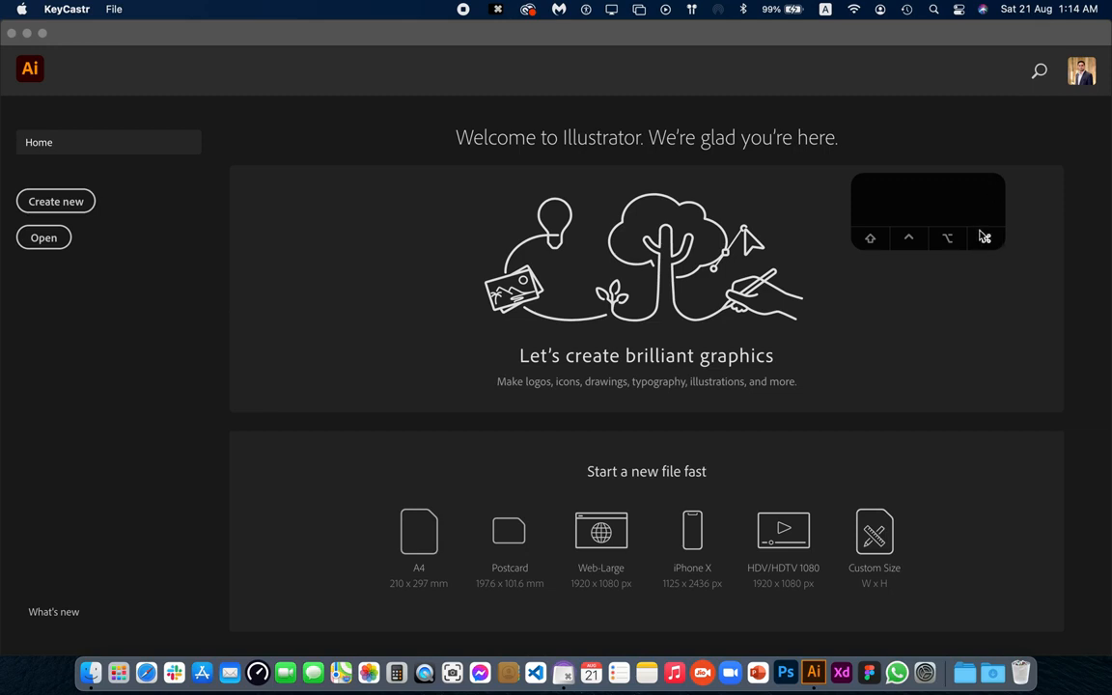
{"action": "key", "text": "super+c"}
{"action": "key", "text": "alt"}
{"action": "key", "text": "shift"}
{"action": "left_click", "coordinate": [391, 231]}
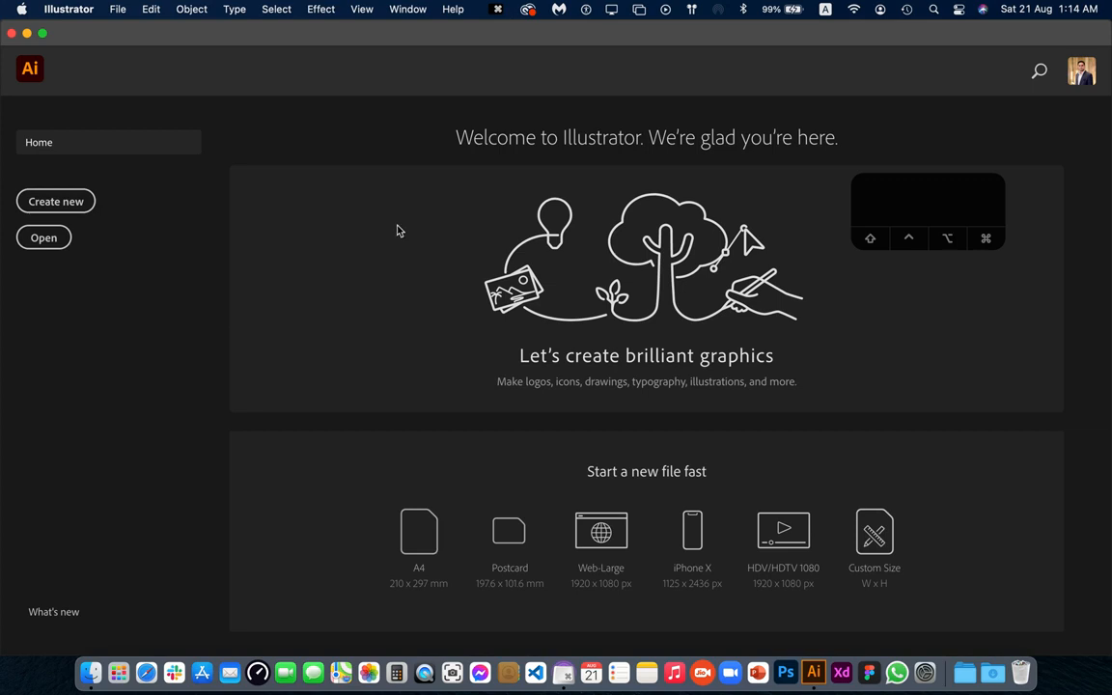
Step: Turn on automatic hiding of the macOS Dock
{"action": "right_click", "coordinate": [943, 664]}
{"action": "left_click", "coordinate": [947, 501]}
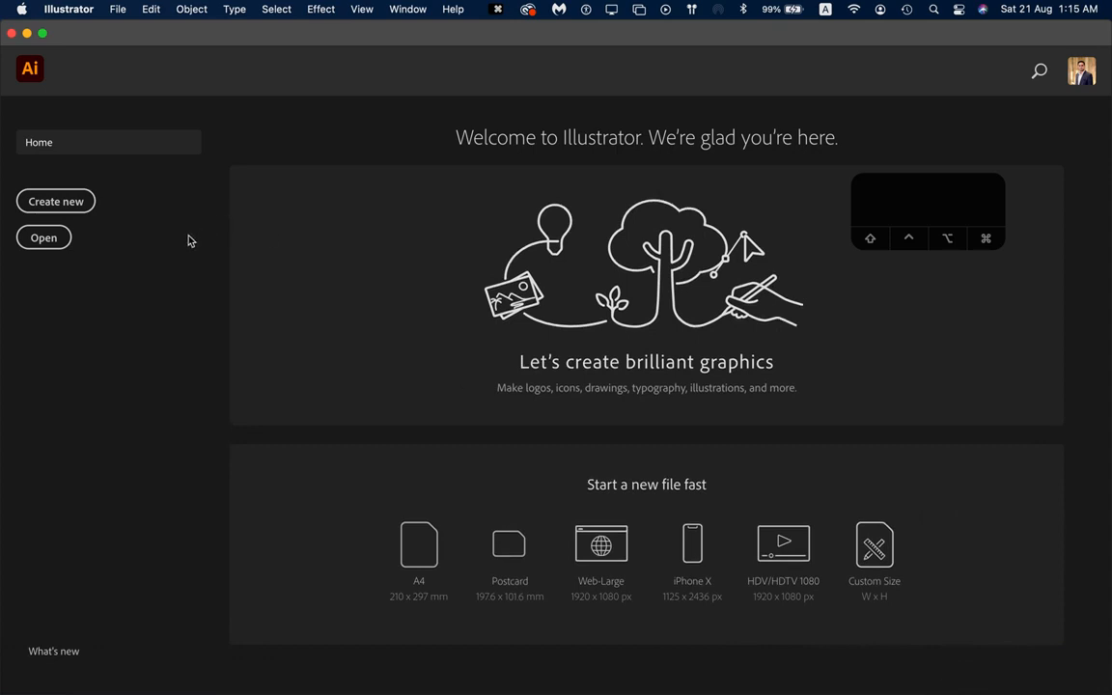
Step: Start a new document from the A4 print preset and set its units to inches
{"action": "left_click", "coordinate": [89, 211]}
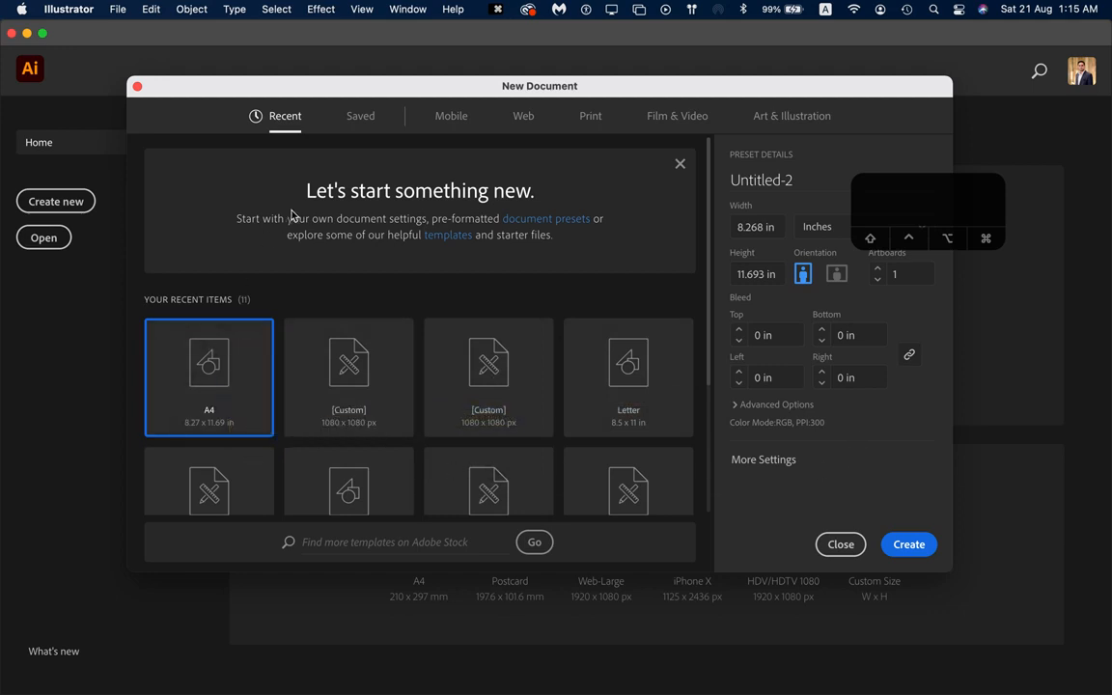
{"action": "left_click", "coordinate": [591, 116]}
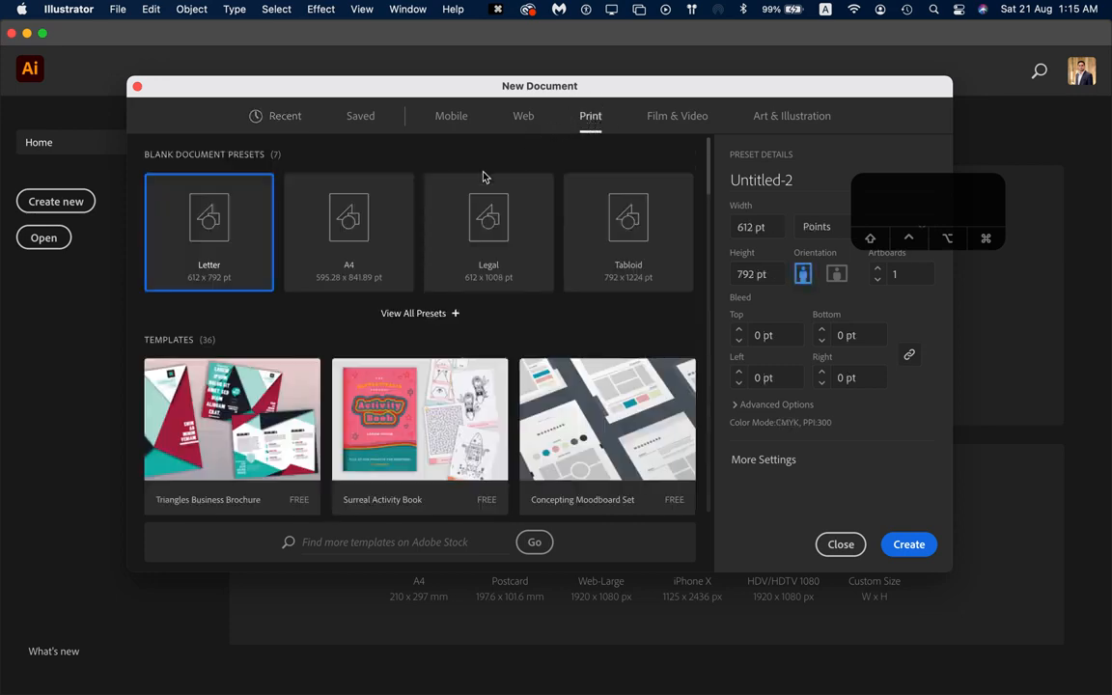
{"action": "left_click", "coordinate": [354, 226]}
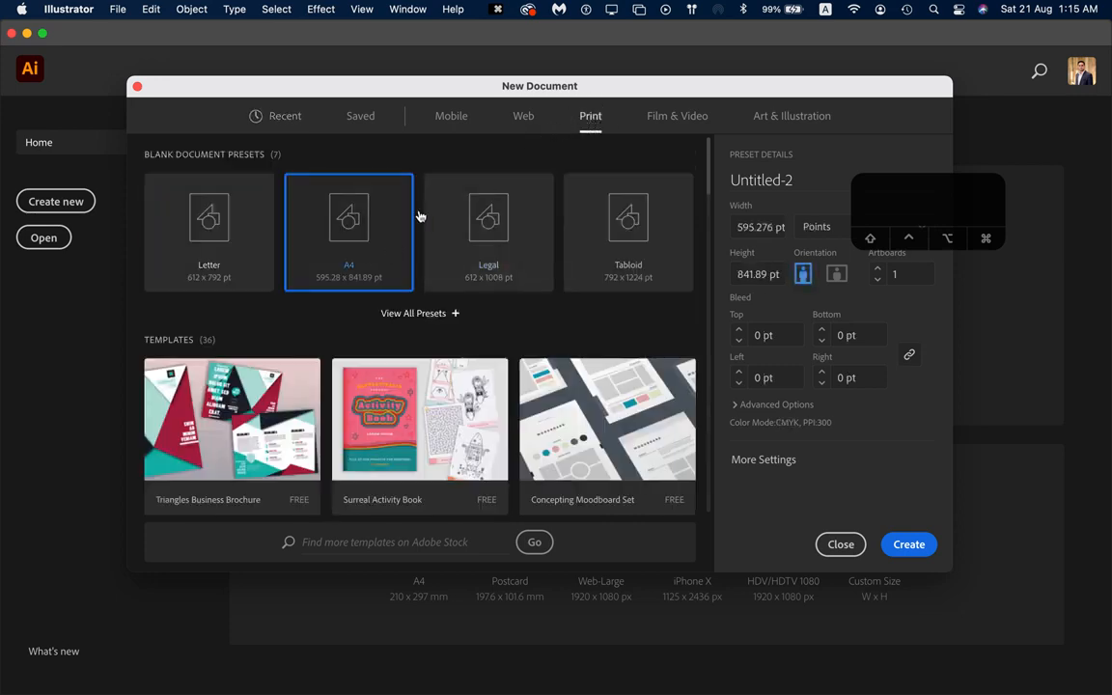
{"action": "left_click_drag", "start_coordinate": [508, 92], "coordinate": [462, 88]}
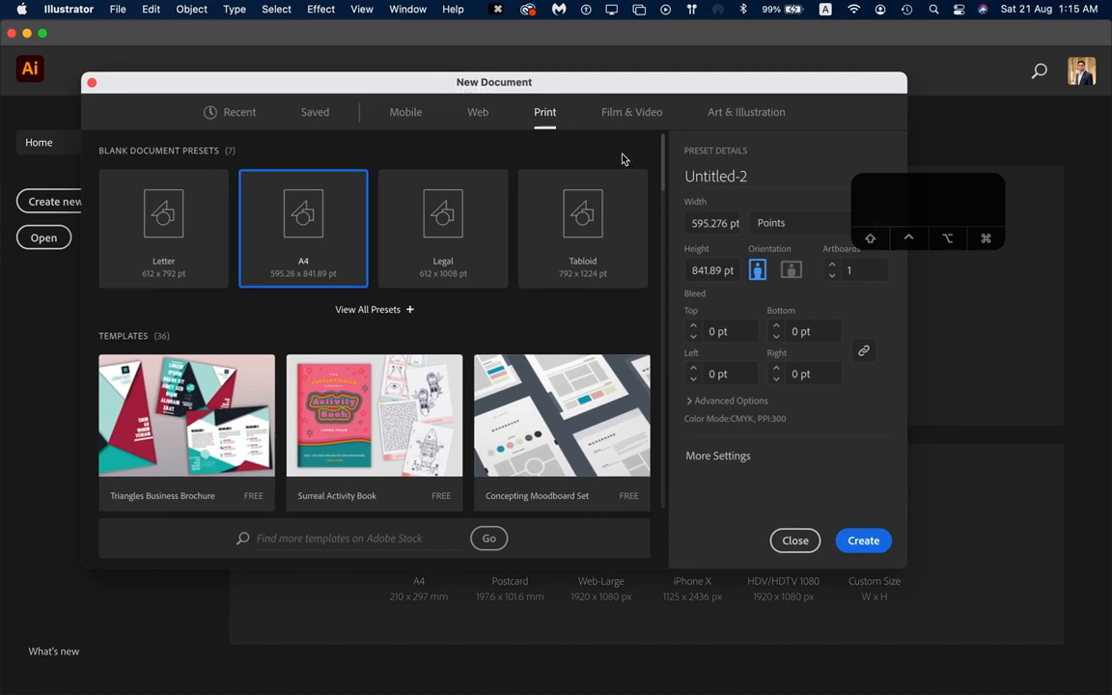
{"action": "left_click_drag", "start_coordinate": [955, 193], "coordinate": [1008, 184]}
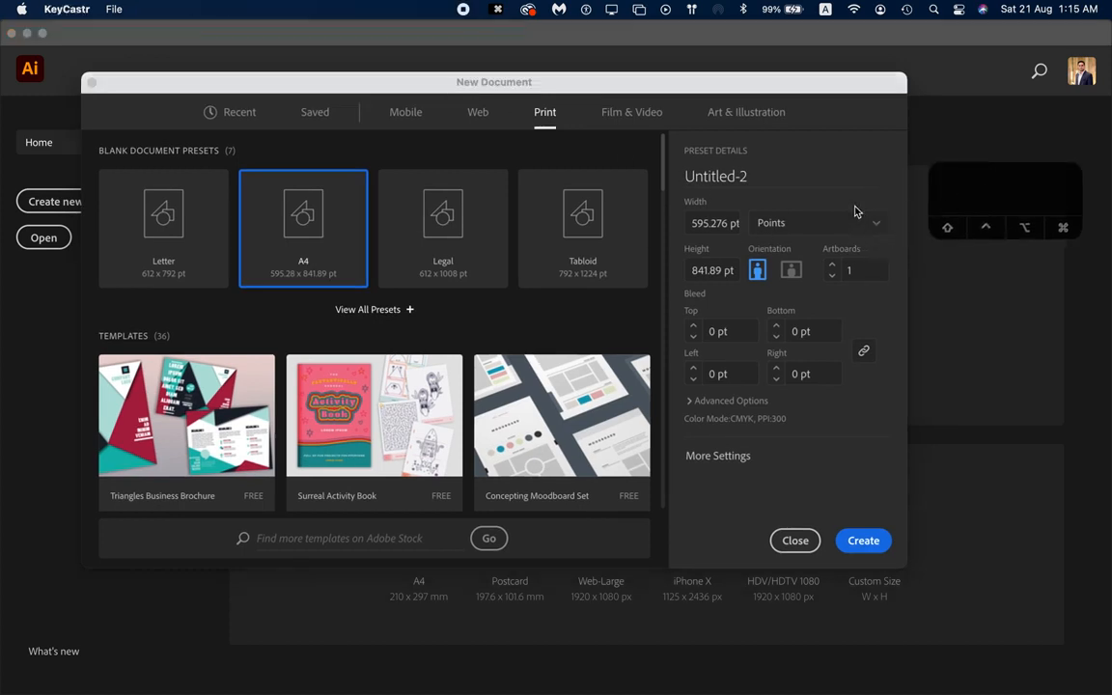
{"action": "left_click", "coordinate": [831, 218]}
{"action": "left_click", "coordinate": [826, 224]}
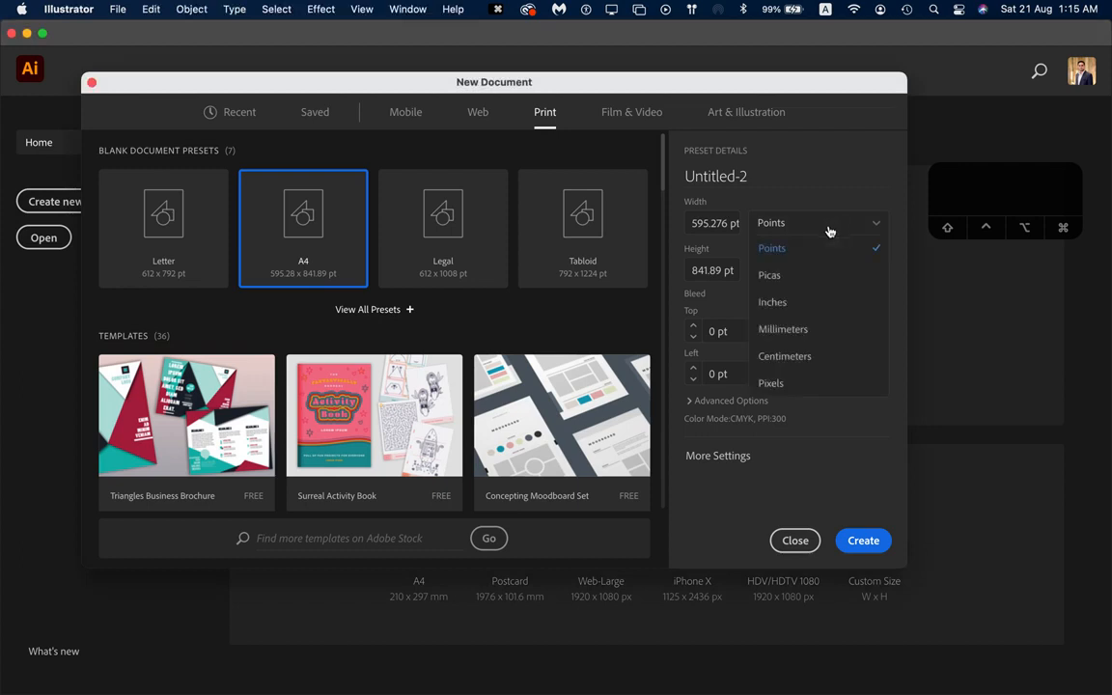
{"action": "left_click", "coordinate": [777, 303]}
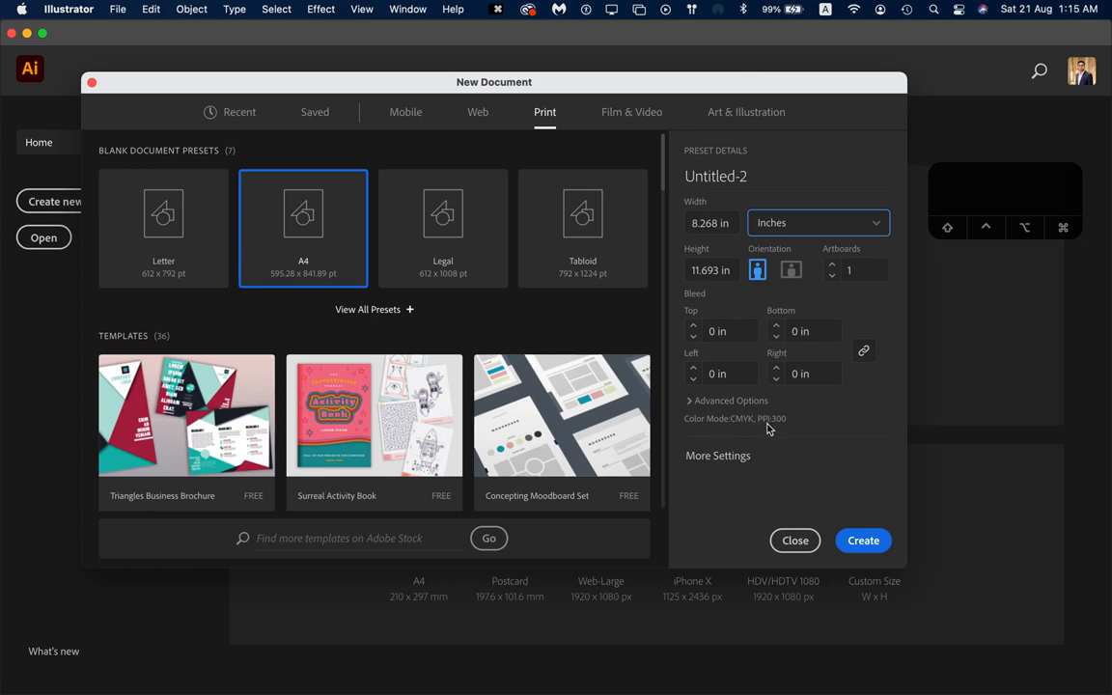
Step: Set the color mode to RGB Color with High (300 ppi) raster effects and create the document
{"action": "left_click", "coordinate": [691, 400]}
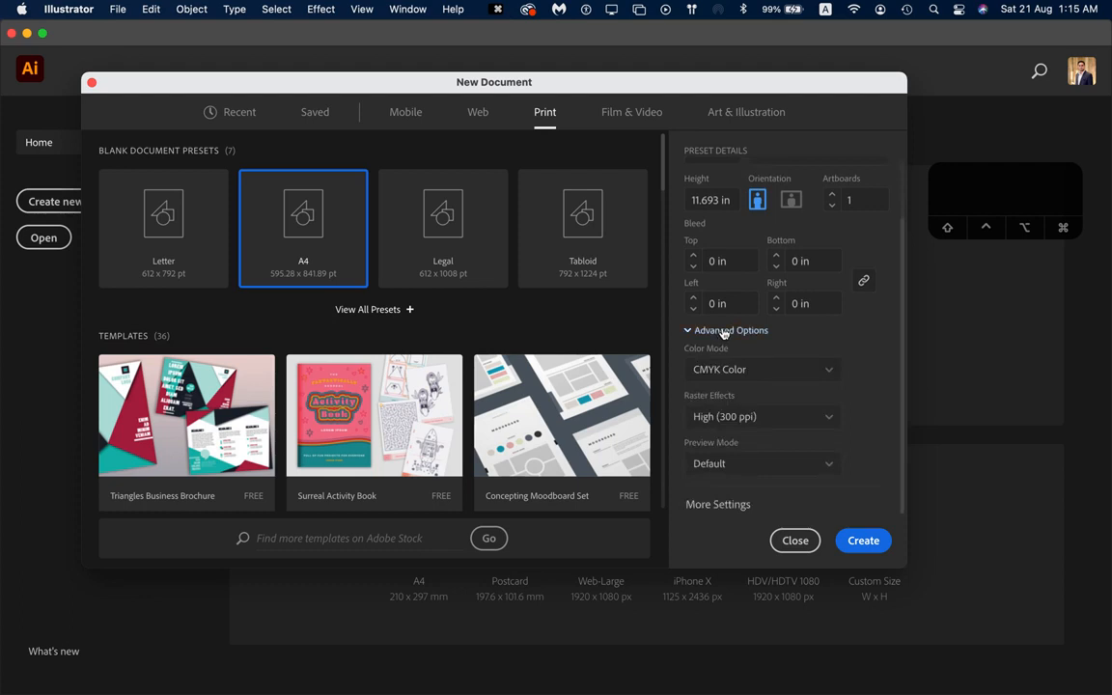
{"action": "left_click", "coordinate": [741, 374]}
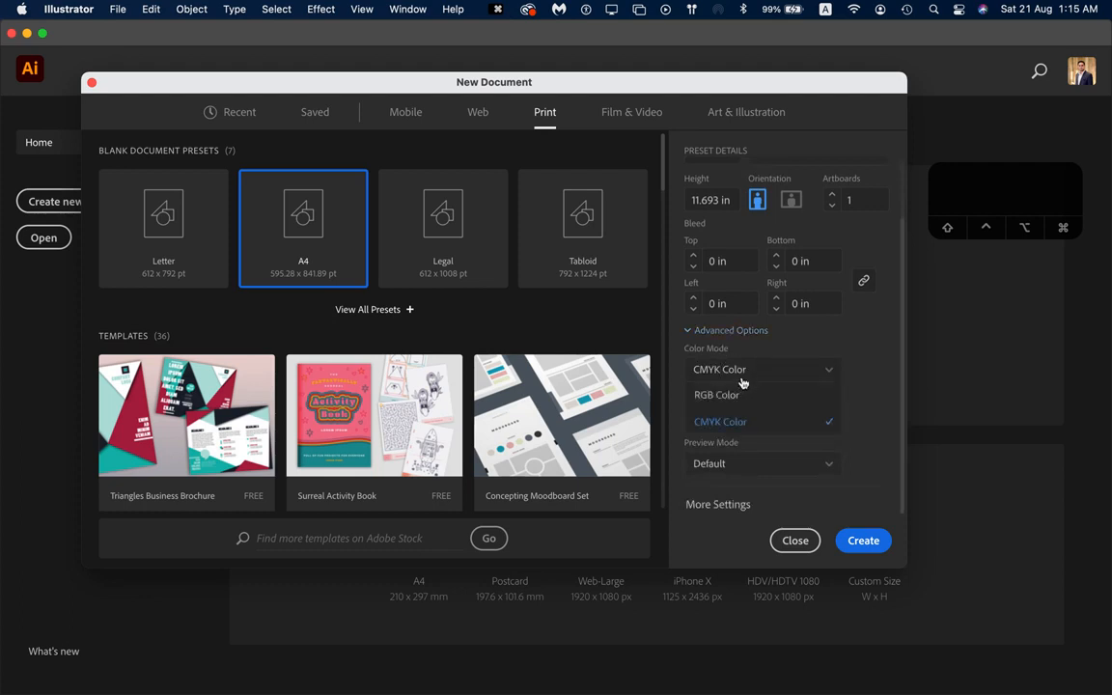
{"action": "left_click", "coordinate": [724, 396]}
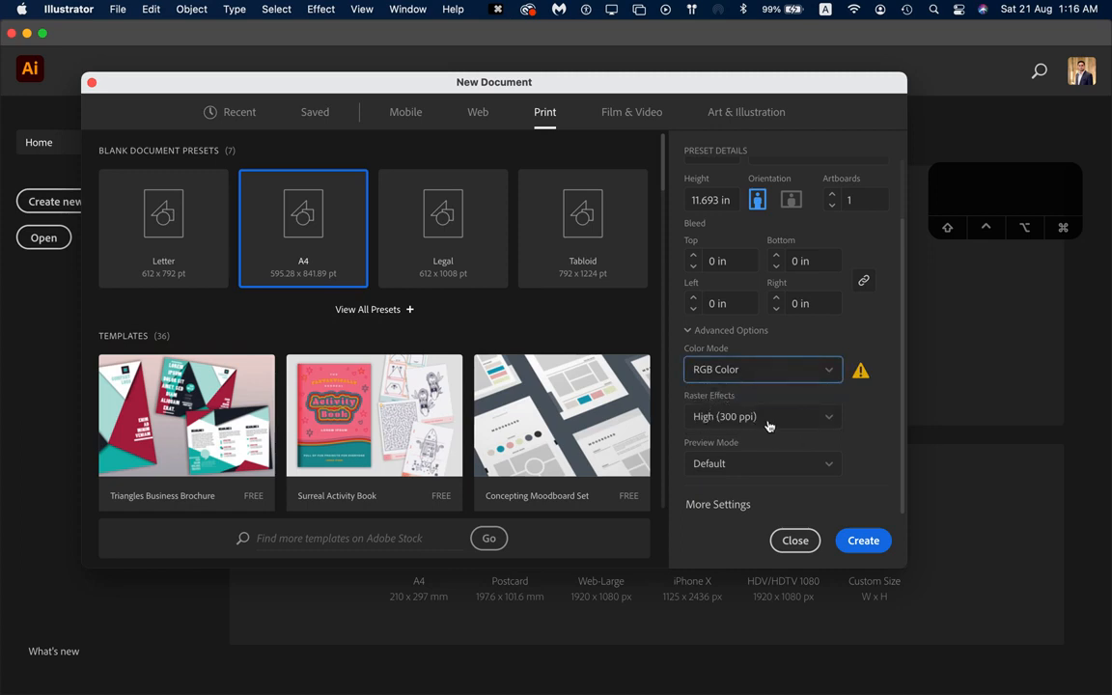
{"action": "left_click", "coordinate": [733, 426]}
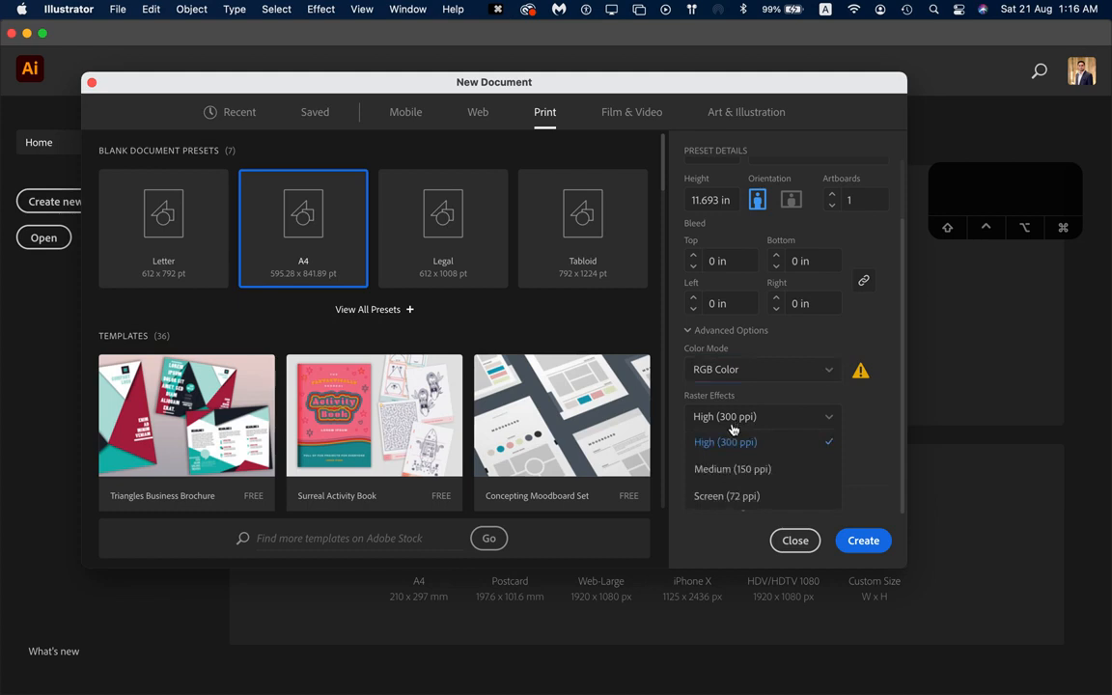
{"action": "left_click", "coordinate": [763, 446]}
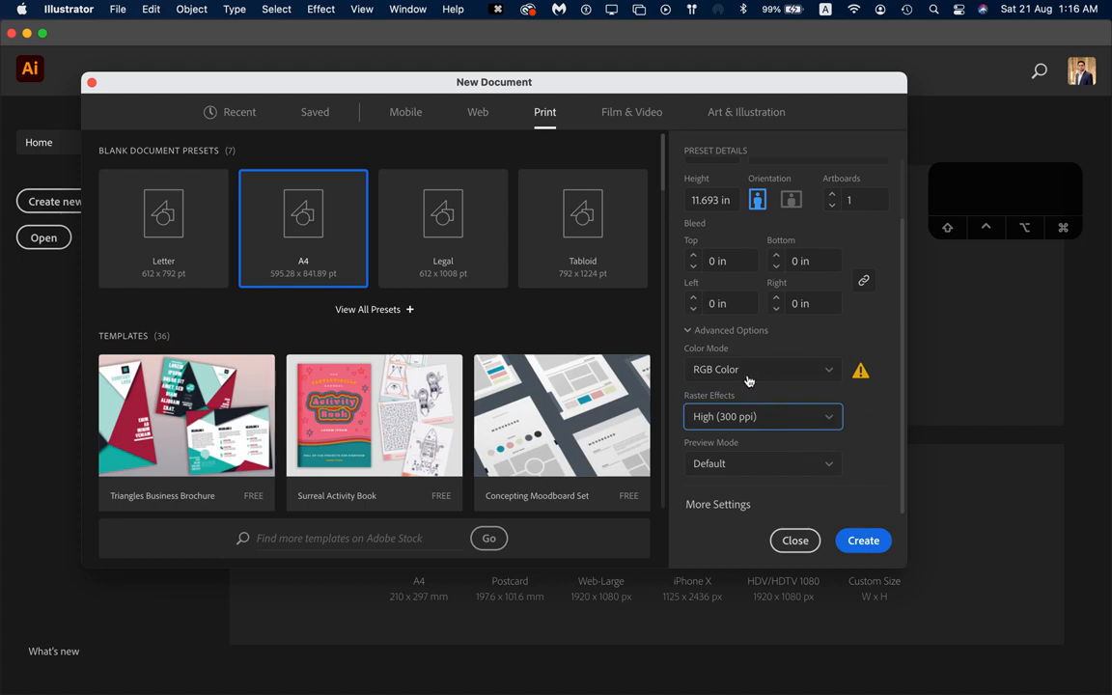
{"action": "left_click", "coordinate": [865, 543]}
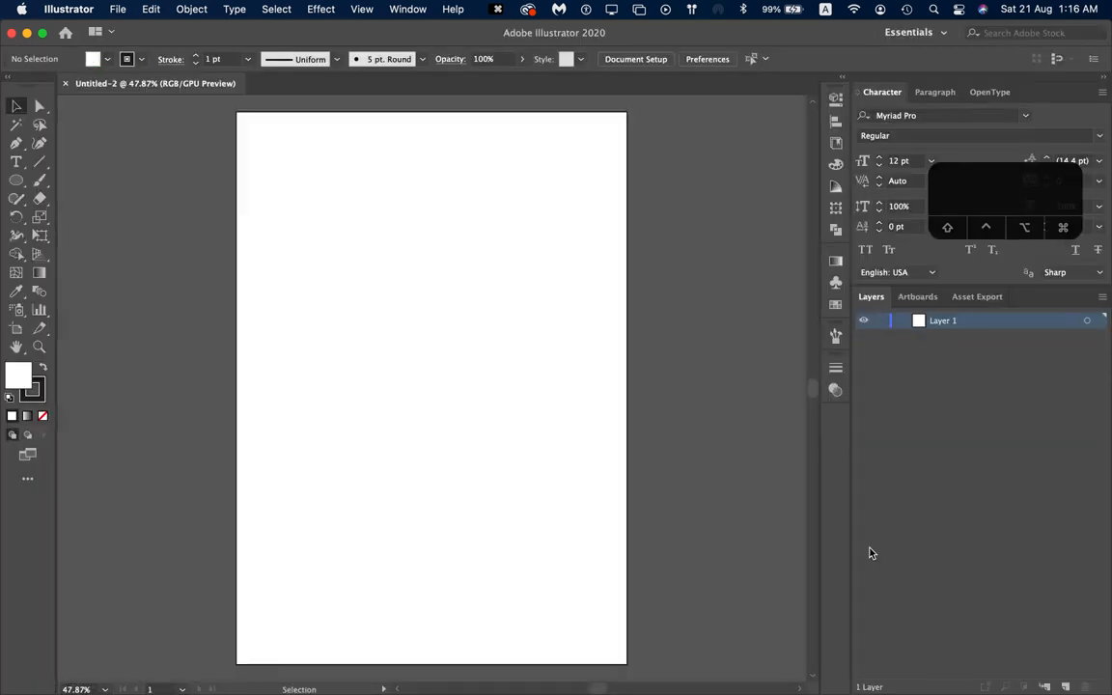
{"action": "left_click_drag", "start_coordinate": [1022, 193], "coordinate": [734, 191]}
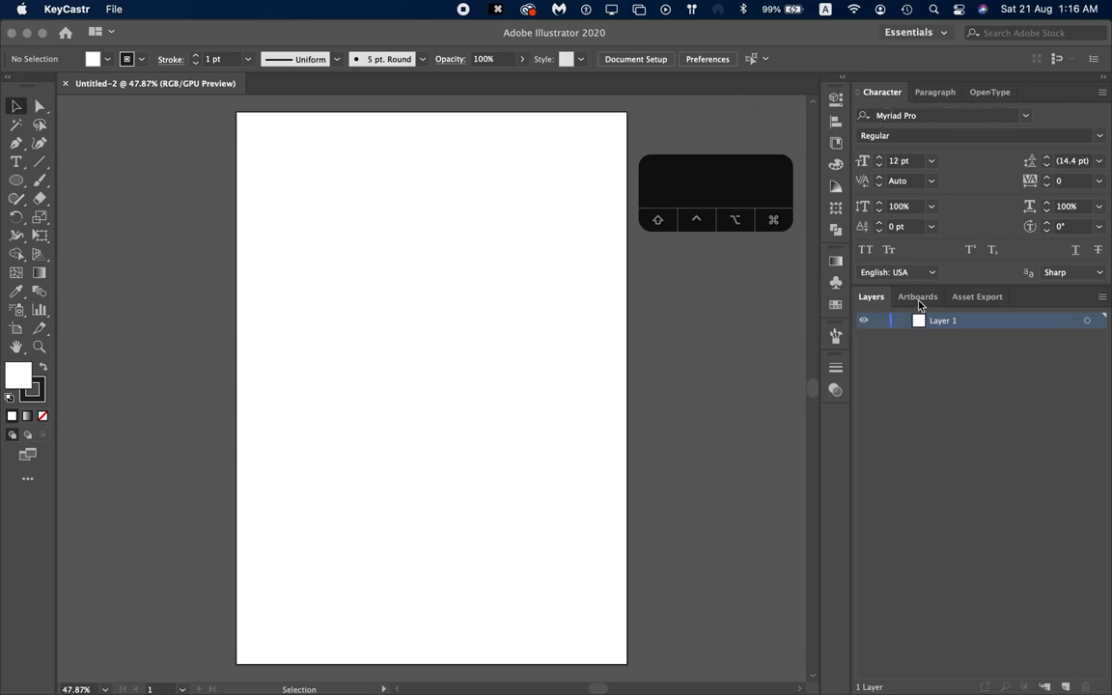
{"action": "left_click", "coordinate": [401, 33]}
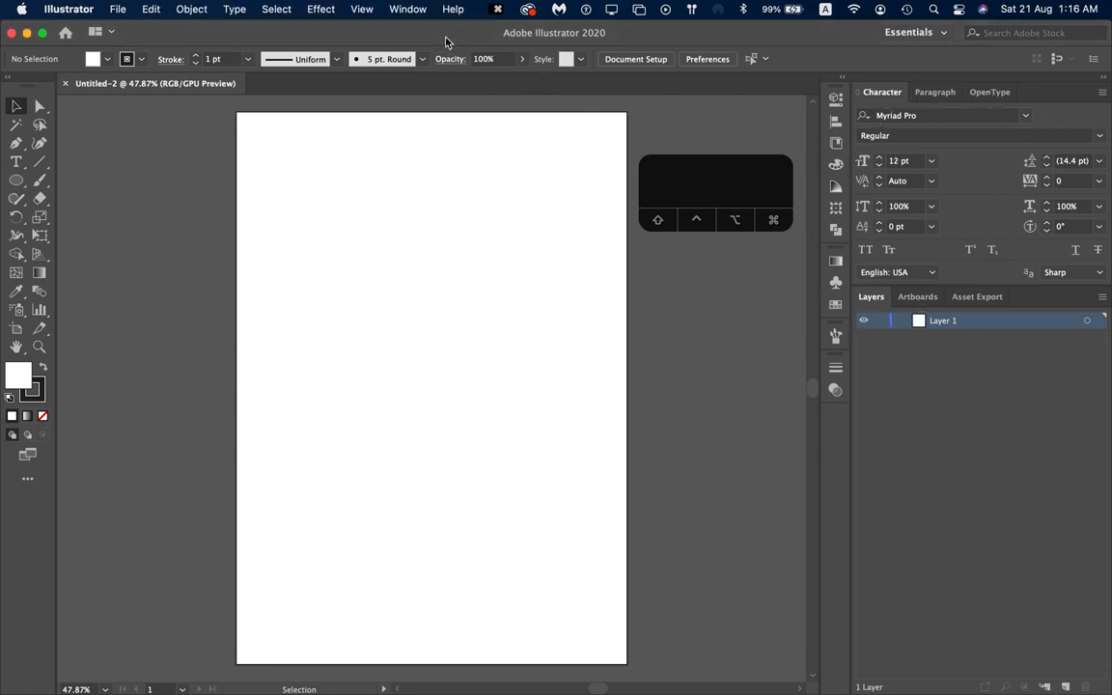
{"action": "left_click", "coordinate": [402, 12]}
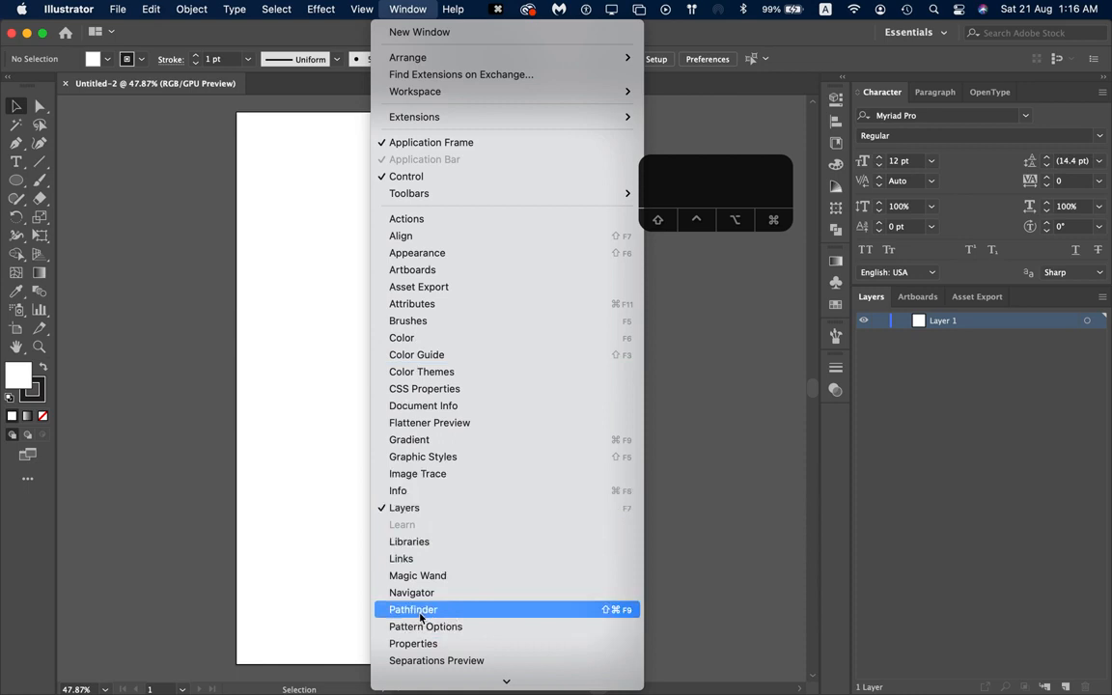
{"action": "left_click", "coordinate": [755, 40]}
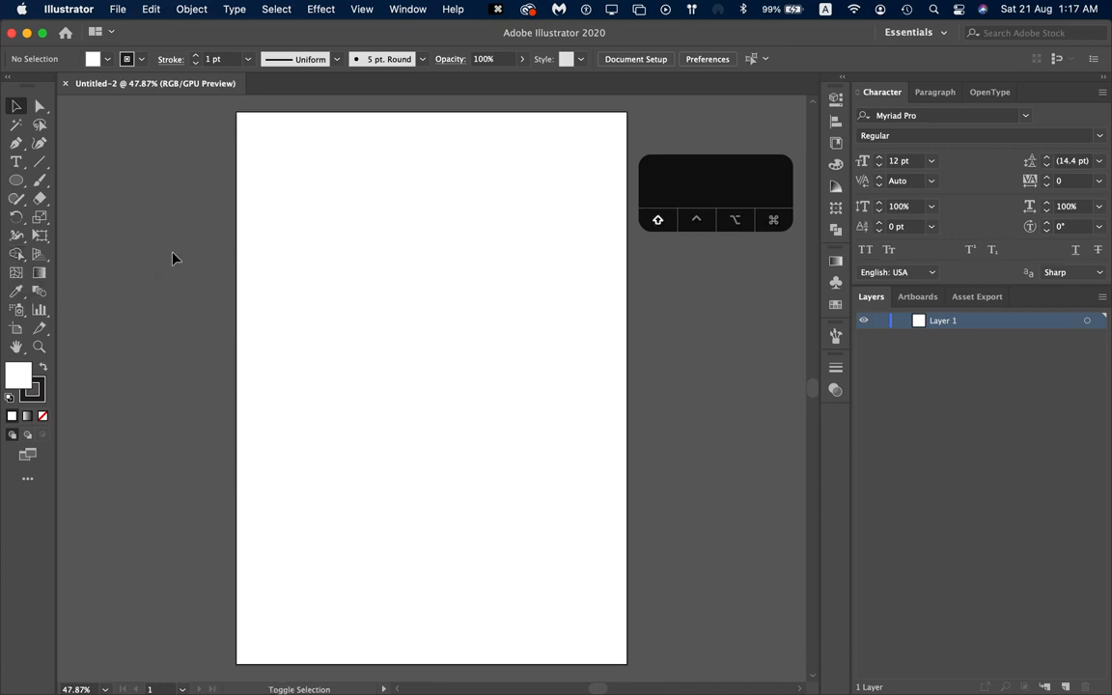
{"action": "key", "text": "shift+m"}
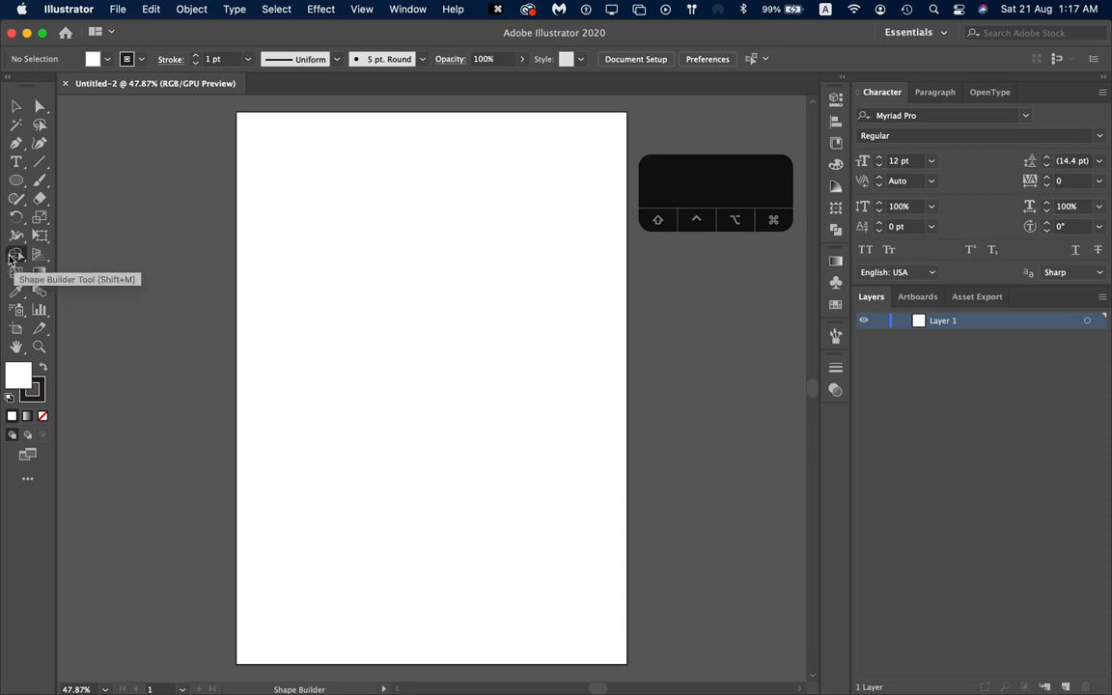
{"action": "key", "text": "v"}
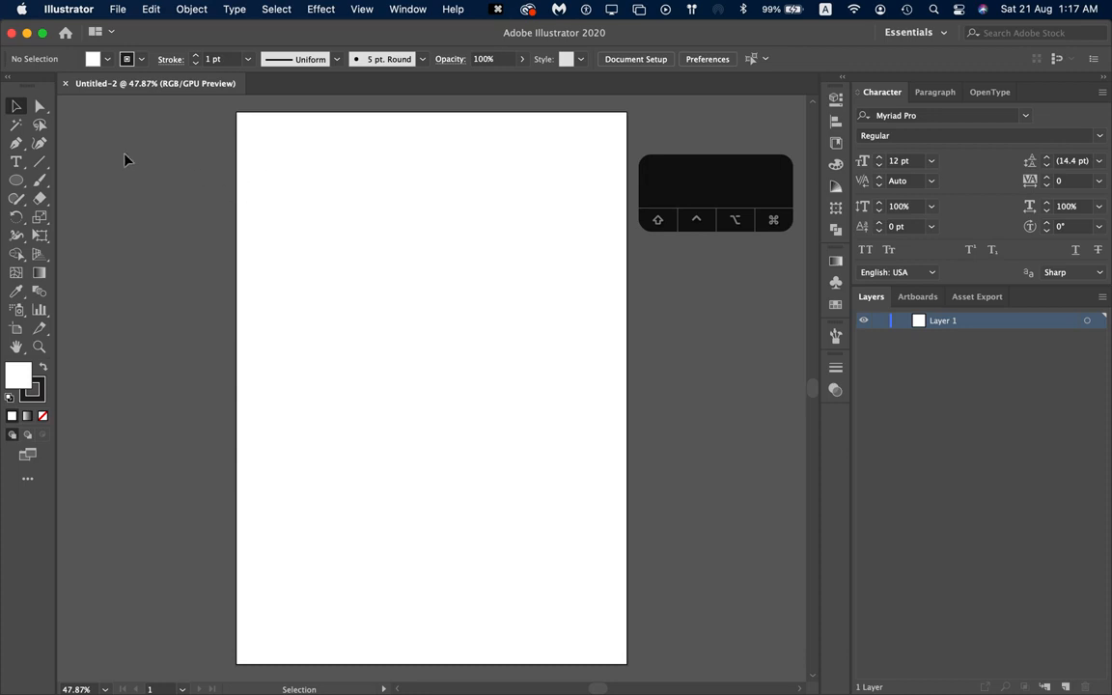
Step: Activate the Rectangle tool and set the fill to CMYK Red and the stroke to none
{"action": "left_click", "coordinate": [18, 180]}
{"action": "left_click", "coordinate": [87, 180]}
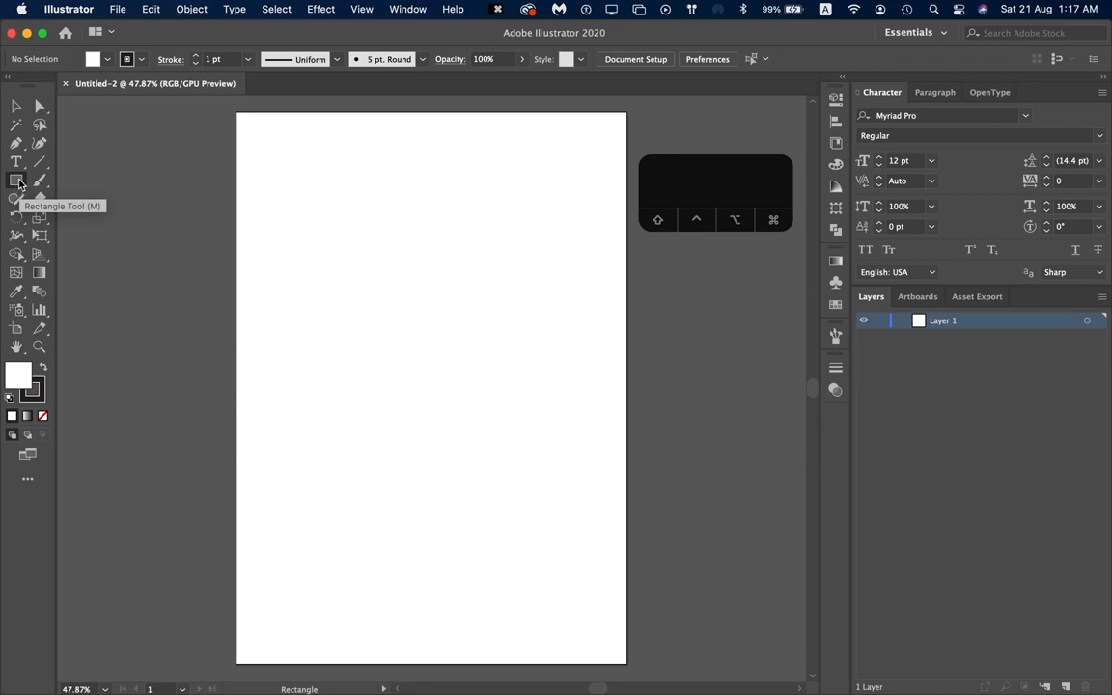
{"action": "left_click", "coordinate": [108, 60]}
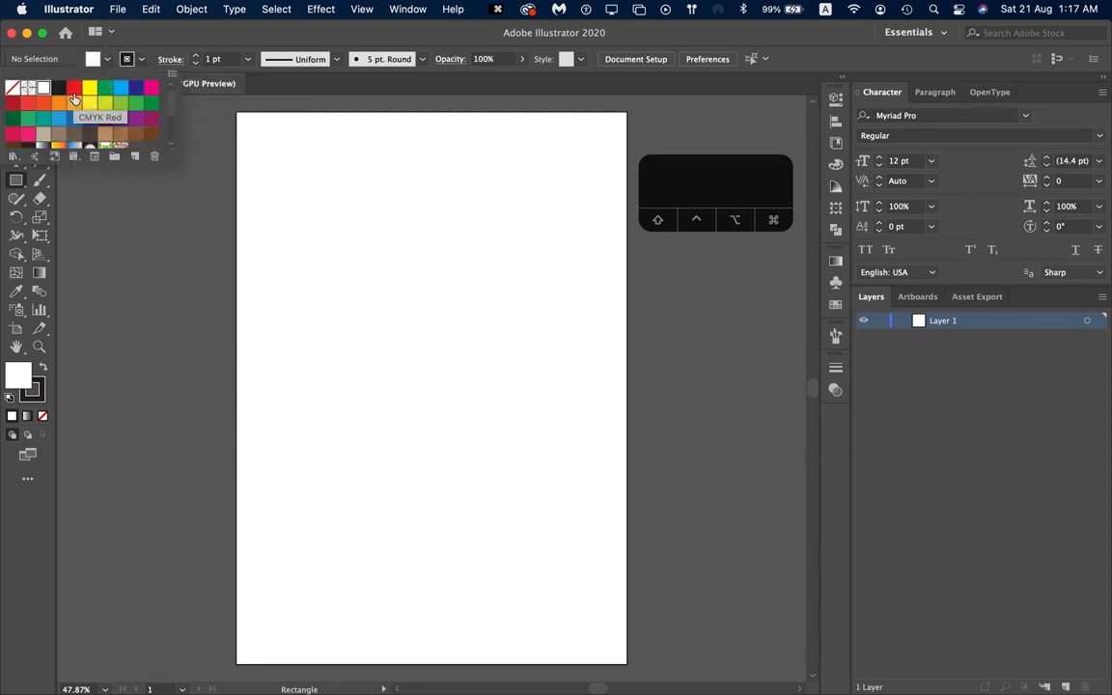
{"action": "left_click", "coordinate": [74, 88]}
{"action": "left_click", "coordinate": [150, 40]}
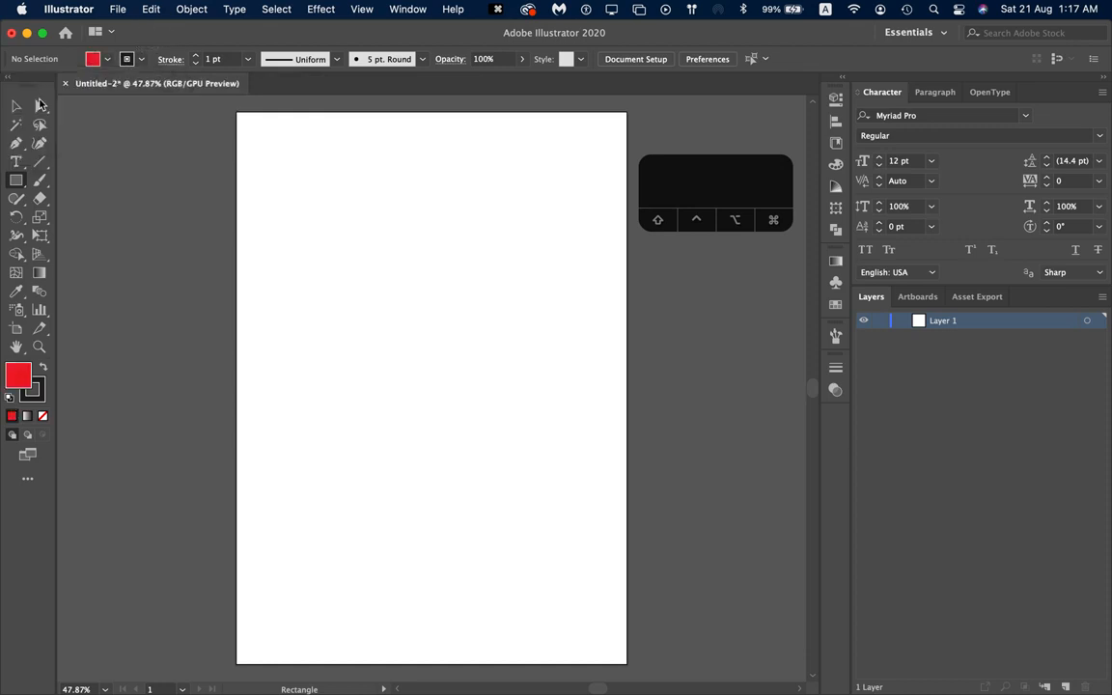
{"action": "left_click", "coordinate": [126, 60]}
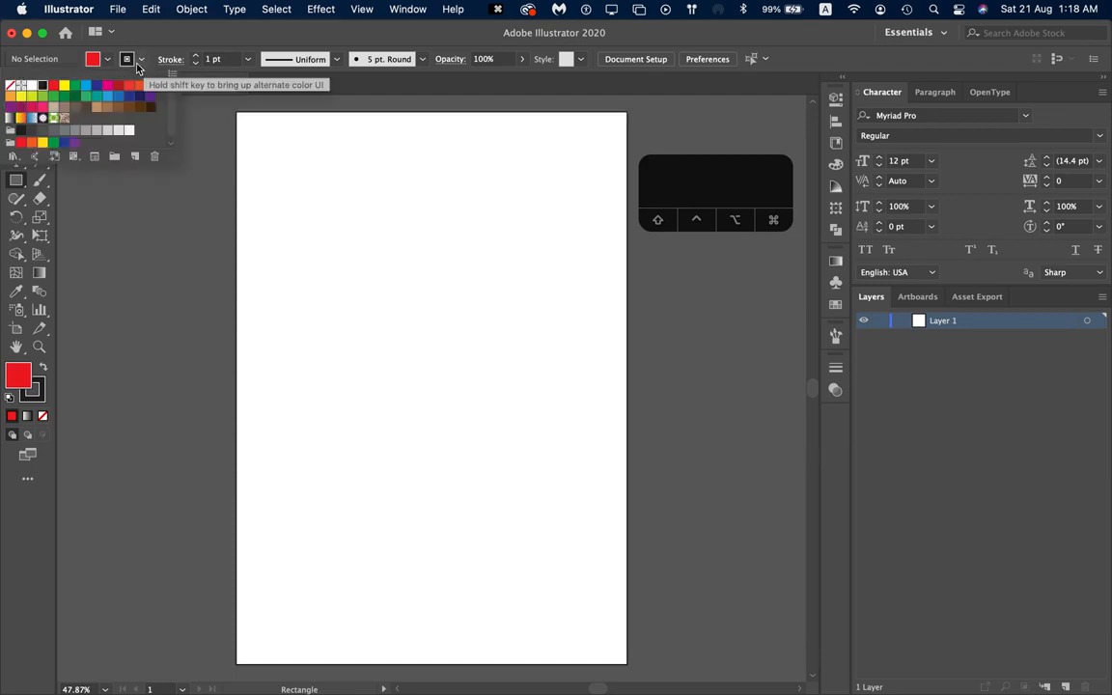
{"action": "left_click", "coordinate": [10, 86]}
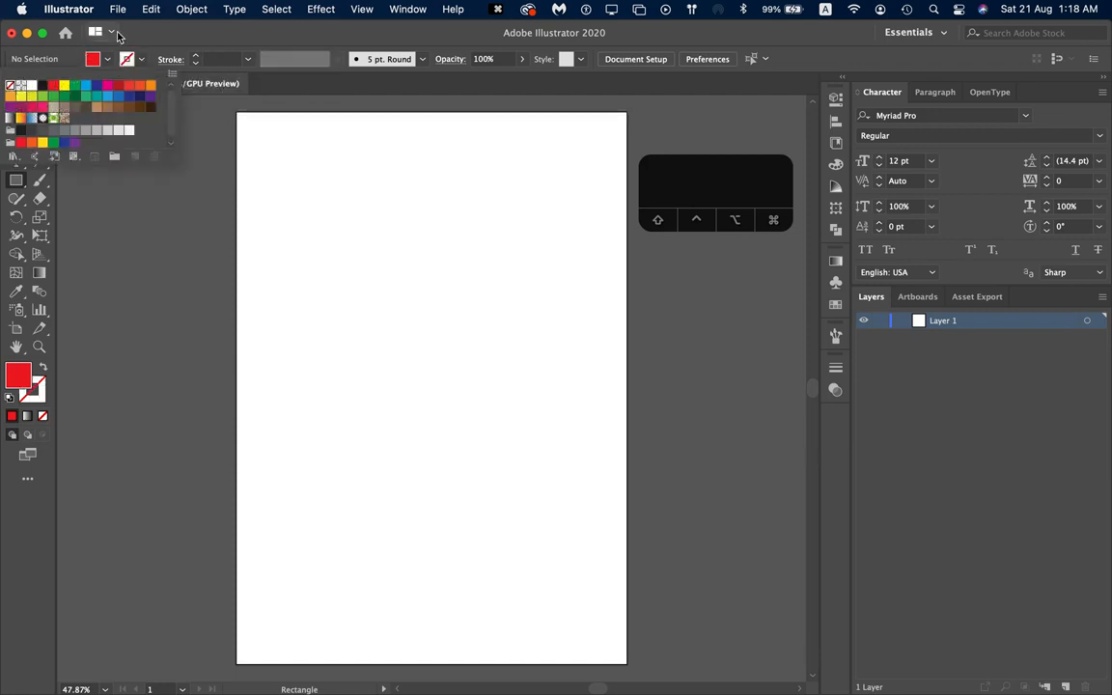
{"action": "left_click", "coordinate": [182, 41]}
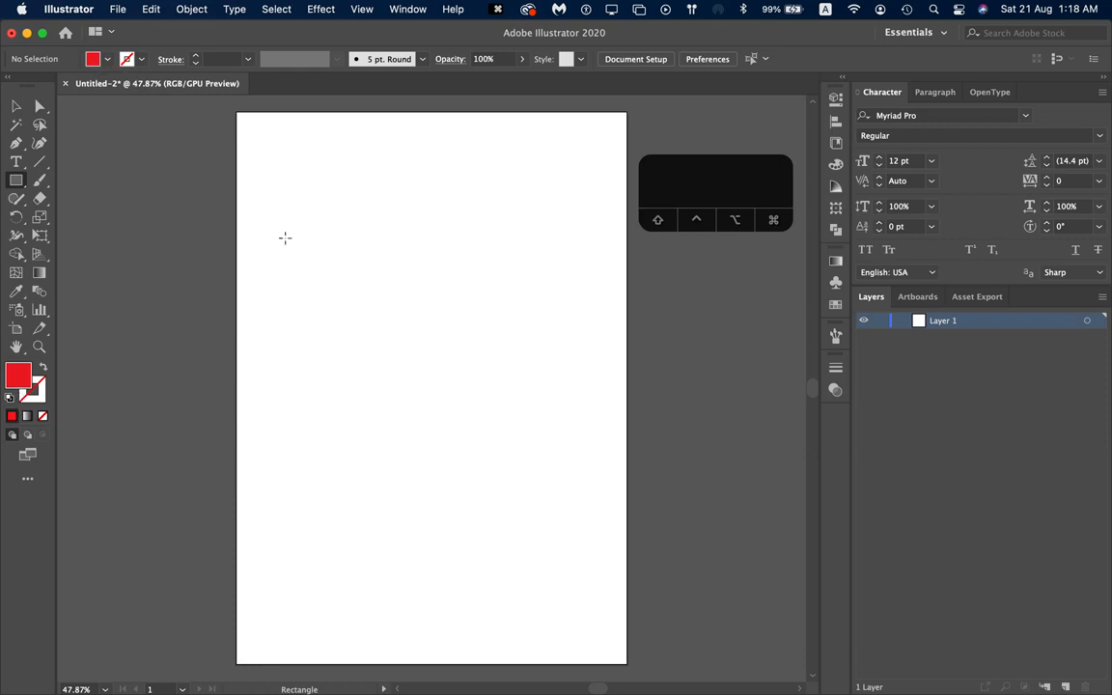
Step: Draw a perfect square about 2.1 in wide in the upper-left part of the artboard
{"action": "left_click_drag", "start_coordinate": [272, 248], "coordinate": [369, 331]}
{"action": "key", "text": "shift"}
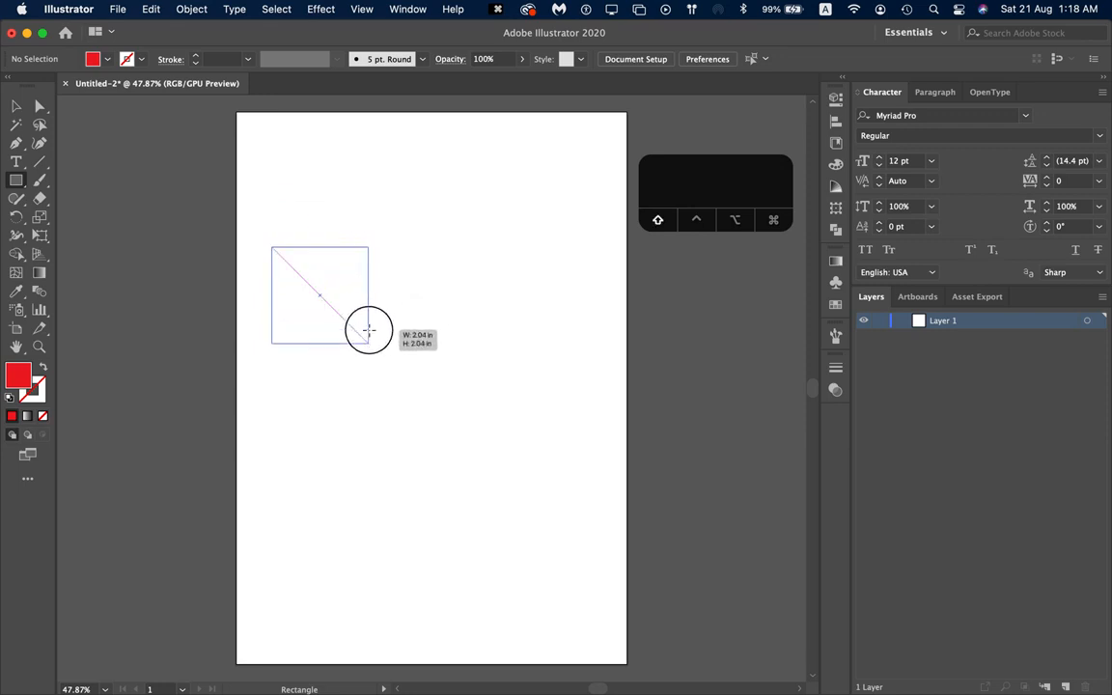
{"action": "left_click_drag", "start_coordinate": [367, 330], "coordinate": [369, 332]}
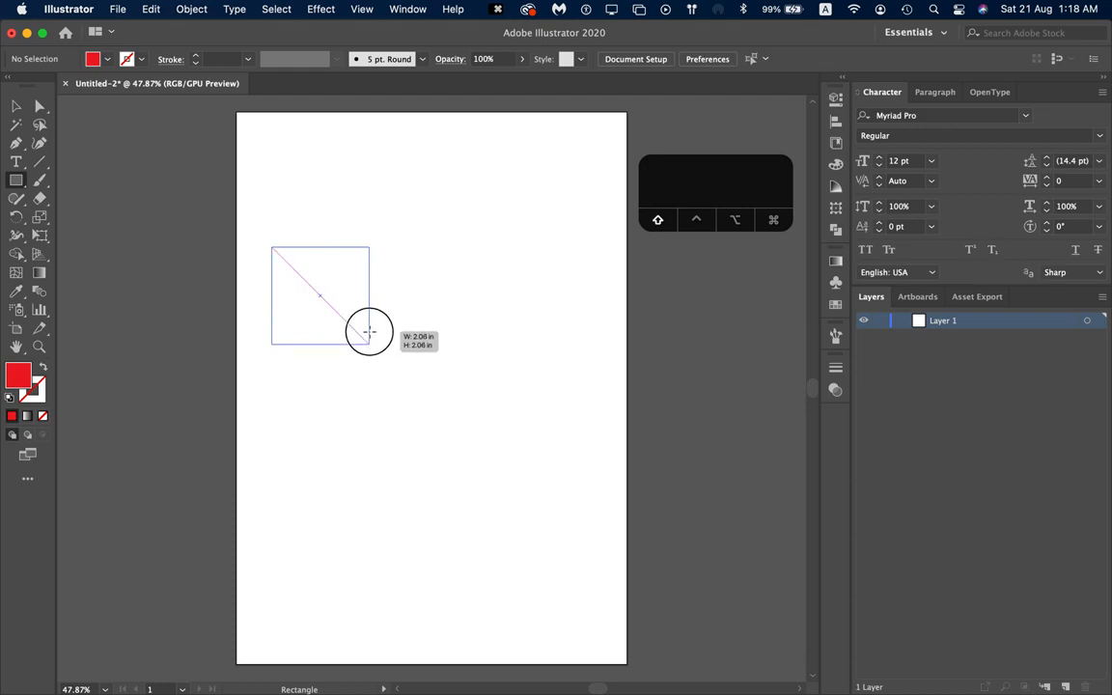
{"action": "left_click_drag", "start_coordinate": [369, 332], "coordinate": [371, 339]}
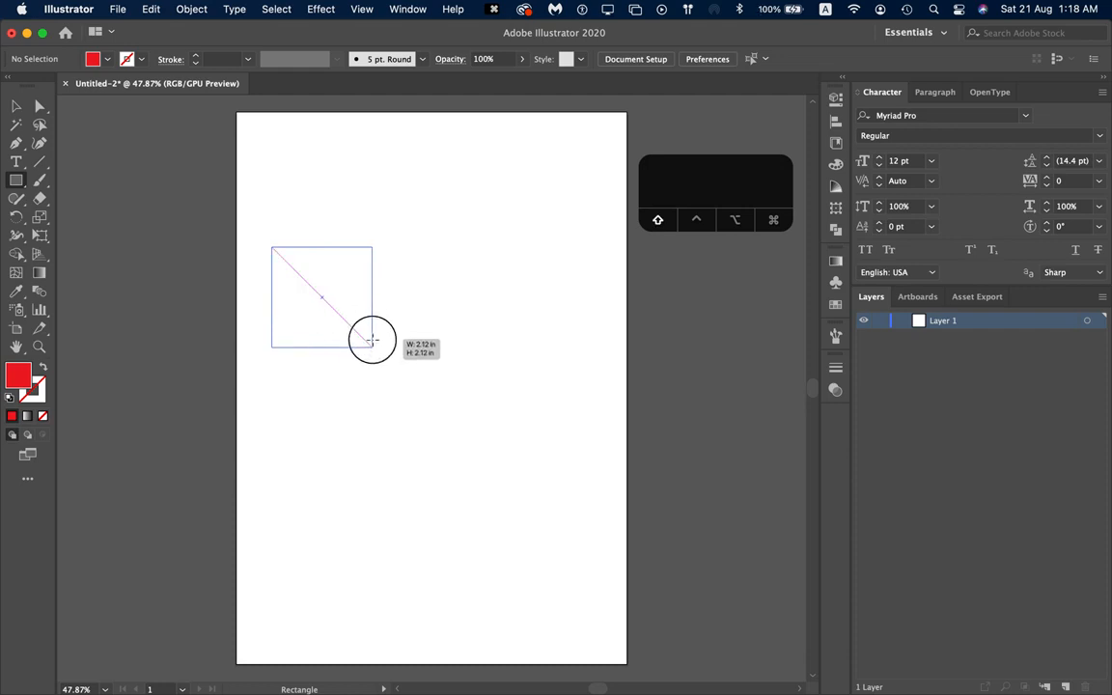
{"action": "mouse_move", "coordinate": [372, 339]}
{"action": "left_mouse_down"}
{"action": "mouse_move", "coordinate": [363, 331]}
{"action": "mouse_move", "coordinate": [382, 347]}
{"action": "mouse_move", "coordinate": [360, 325]}
{"action": "mouse_move", "coordinate": [387, 349]}
{"action": "mouse_move", "coordinate": [335, 308]}
{"action": "mouse_move", "coordinate": [374, 337]}
{"action": "left_mouse_up"}
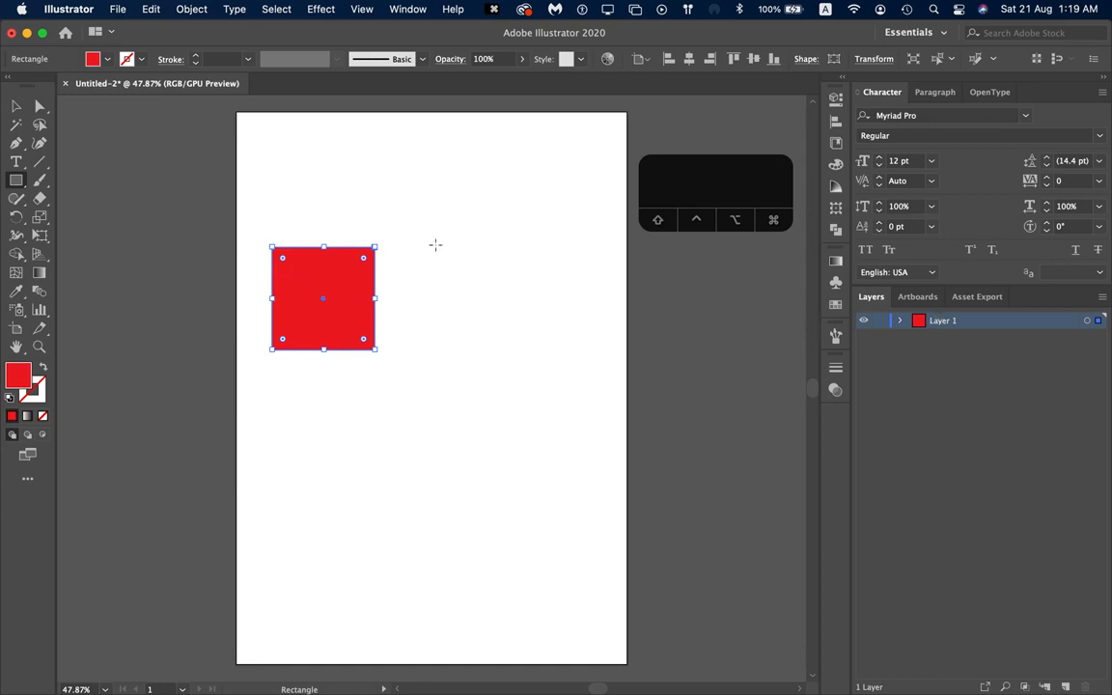
Step: Expand Layer 1 to list the rectangle it contains
{"action": "left_click", "coordinate": [900, 321]}
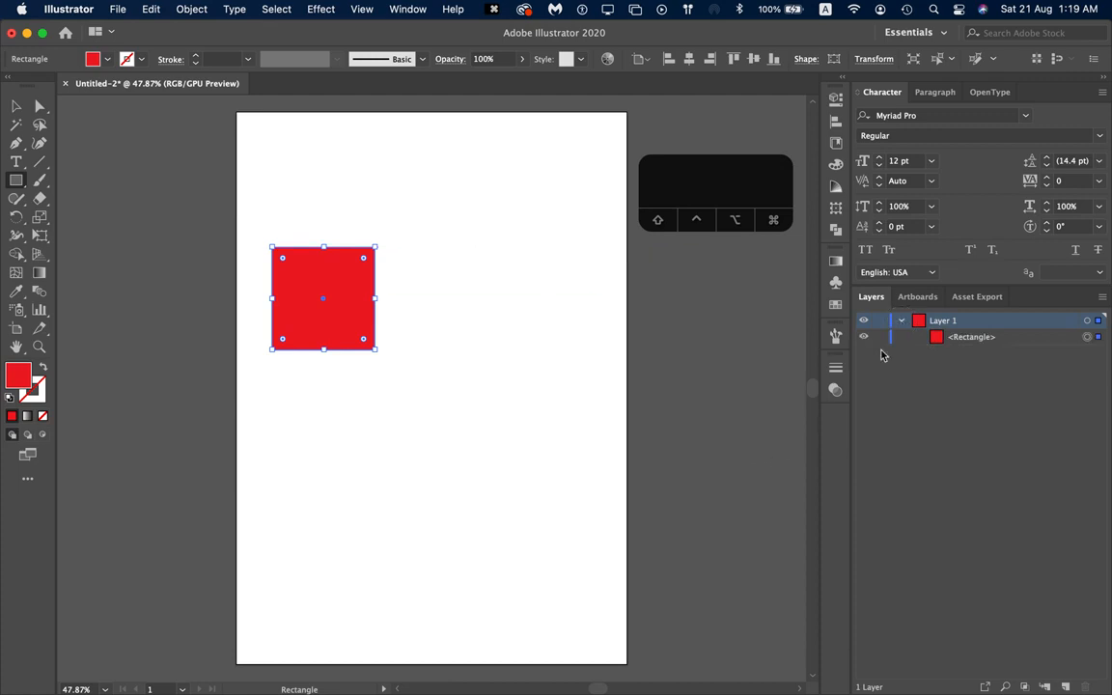
{"action": "left_click", "coordinate": [900, 321]}
{"action": "left_click", "coordinate": [901, 322]}
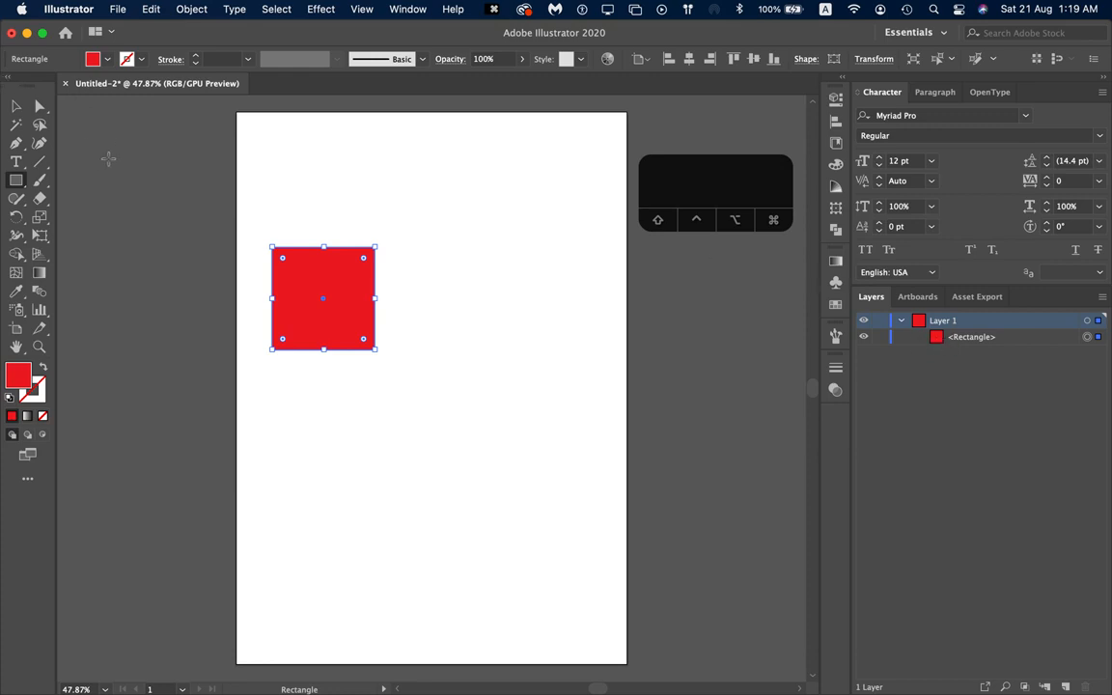
Step: Try to set the fill to yellow for the Ellipse tool while the square is still selected, and undo the recolor
{"action": "left_click", "coordinate": [16, 183]}
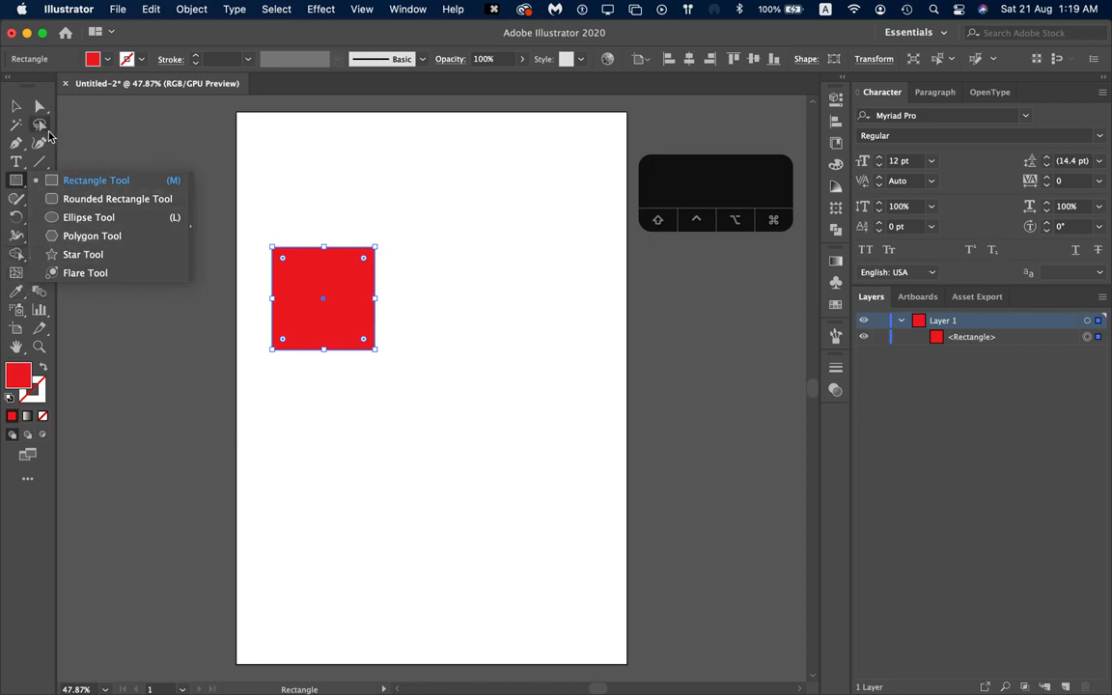
{"action": "left_click", "coordinate": [76, 218]}
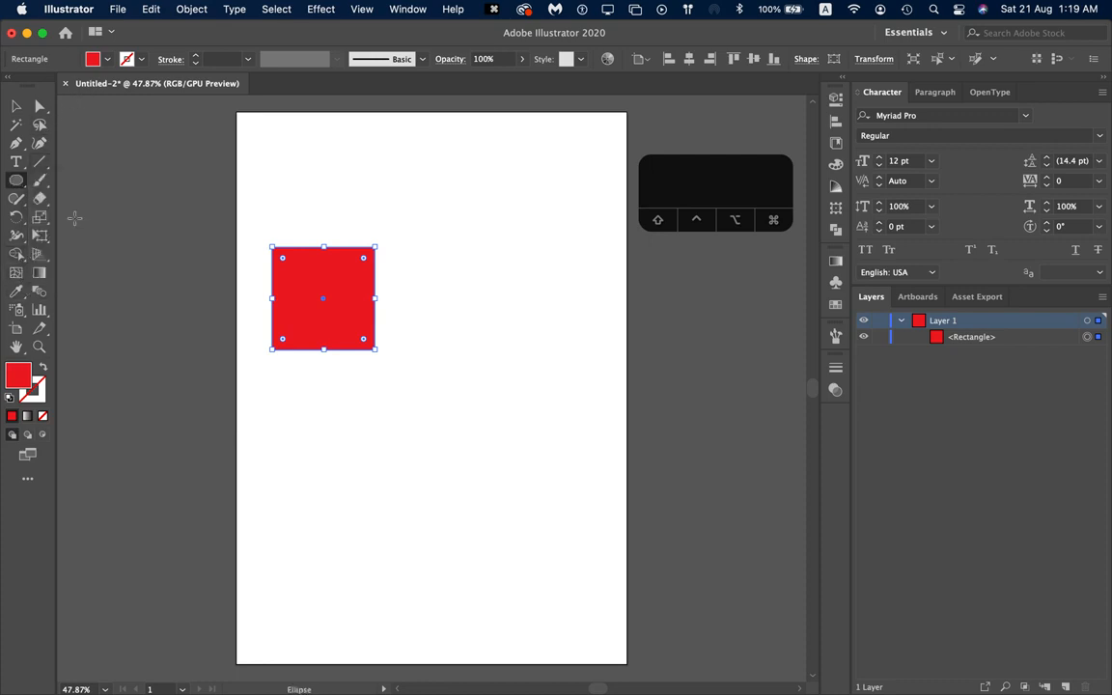
{"action": "left_click", "coordinate": [94, 59]}
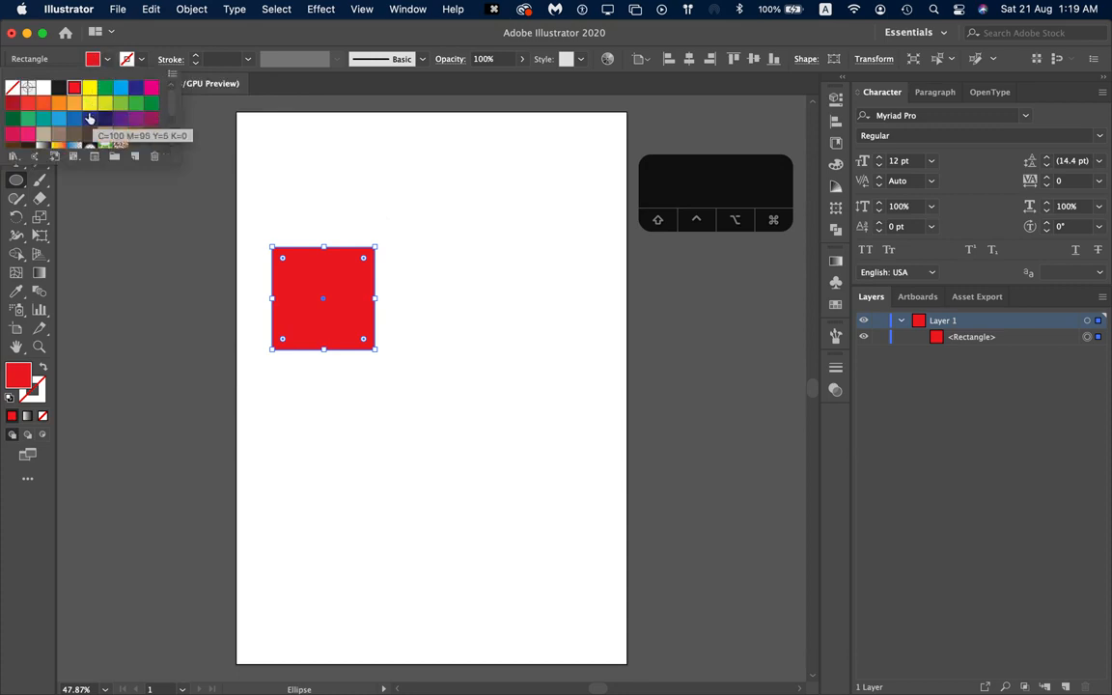
{"action": "left_click", "coordinate": [89, 88]}
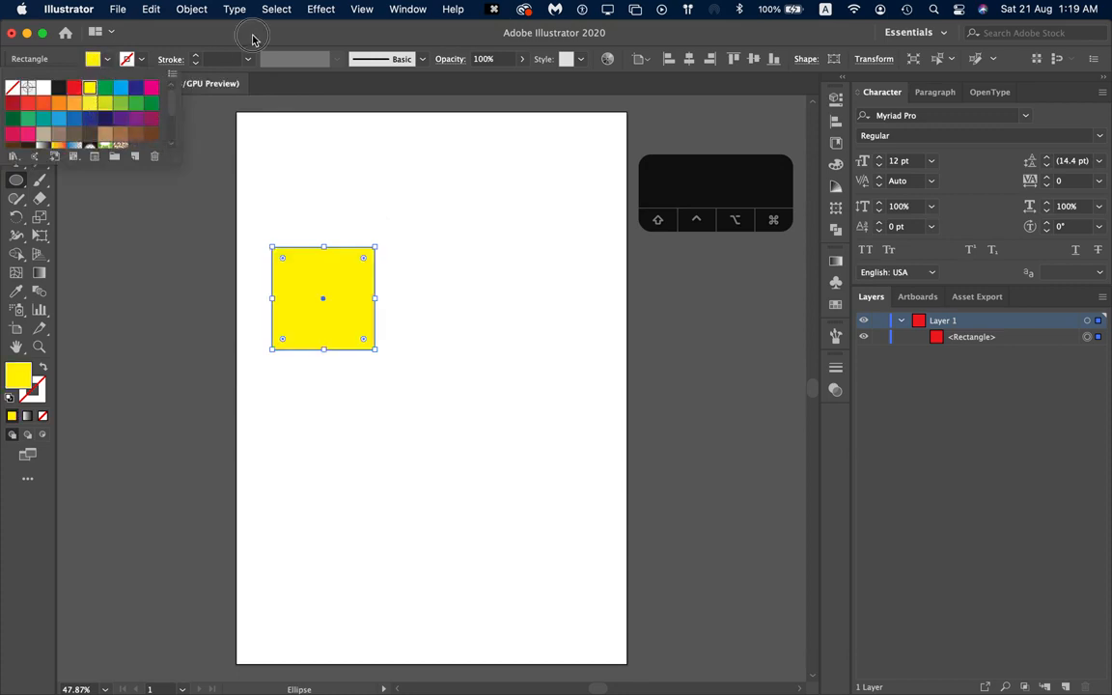
{"action": "left_click", "coordinate": [253, 40]}
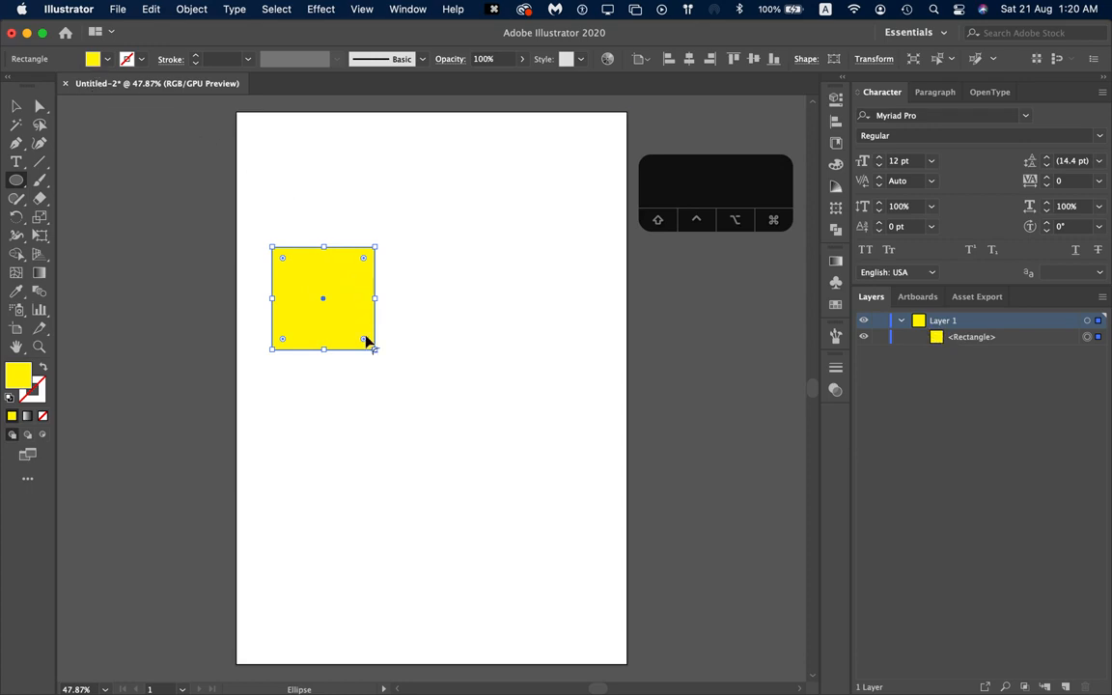
{"action": "key", "text": "super+z"}
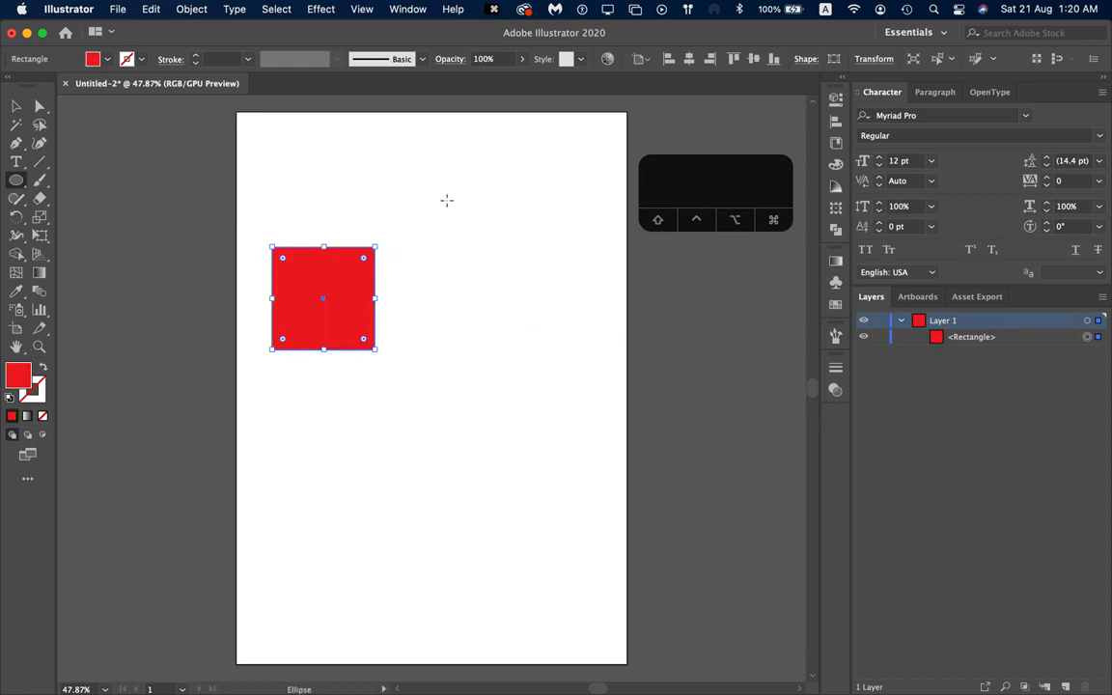
Step: Deselect the red square with the Selection tool
{"action": "key", "text": "v"}
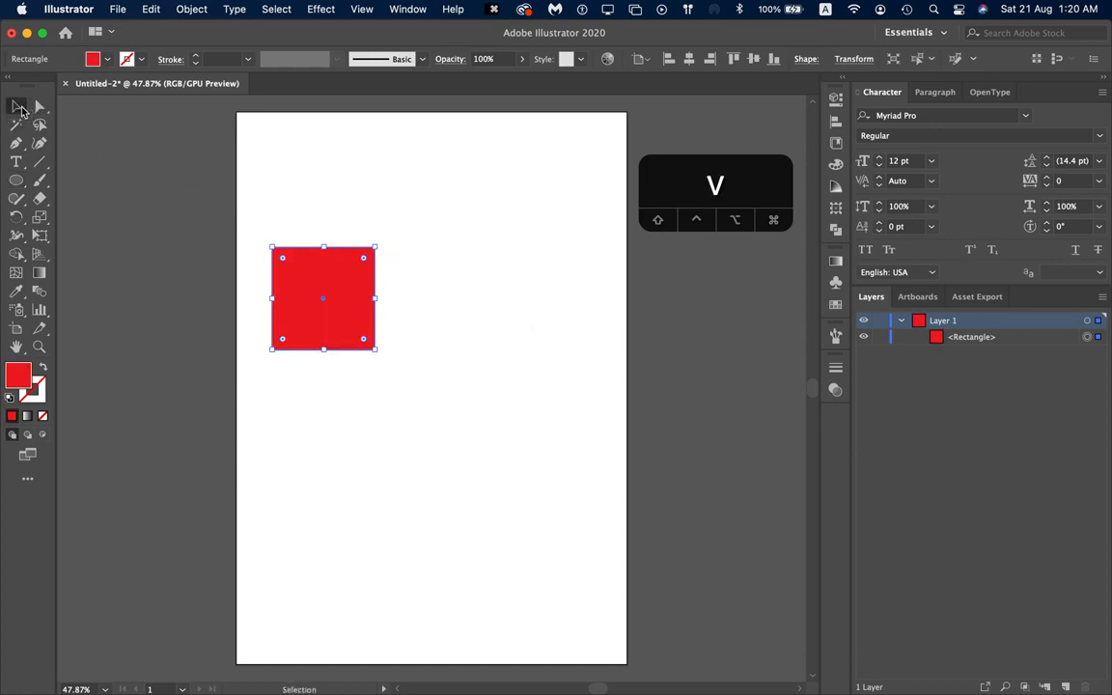
{"action": "left_click", "coordinate": [501, 253]}
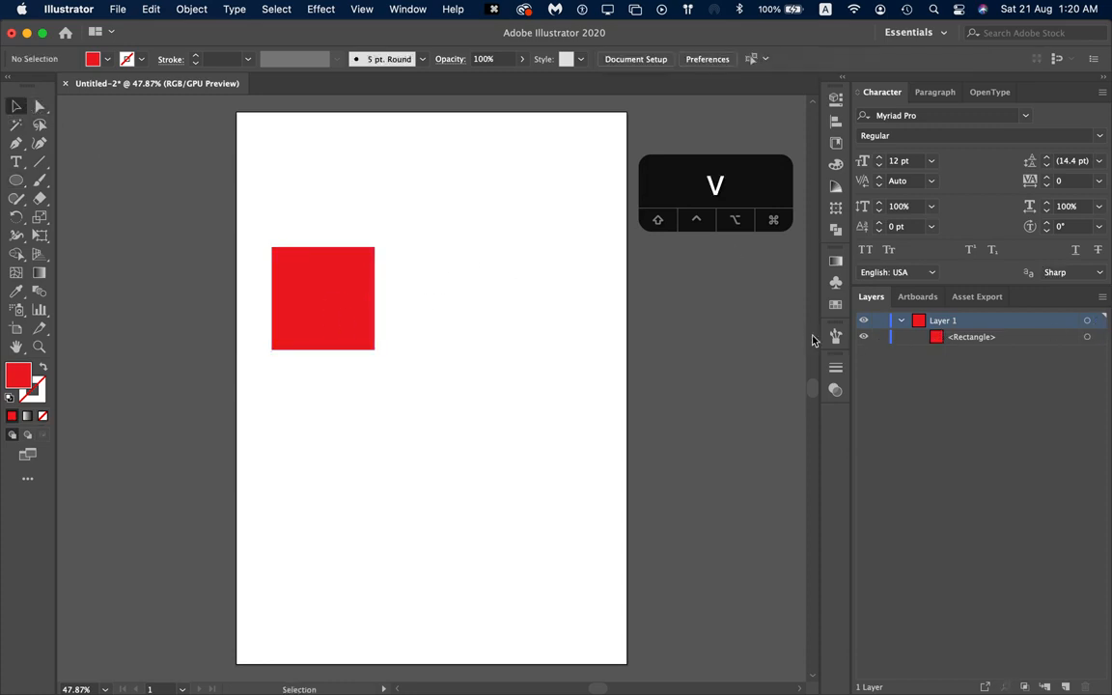
{"action": "left_click", "coordinate": [299, 290]}
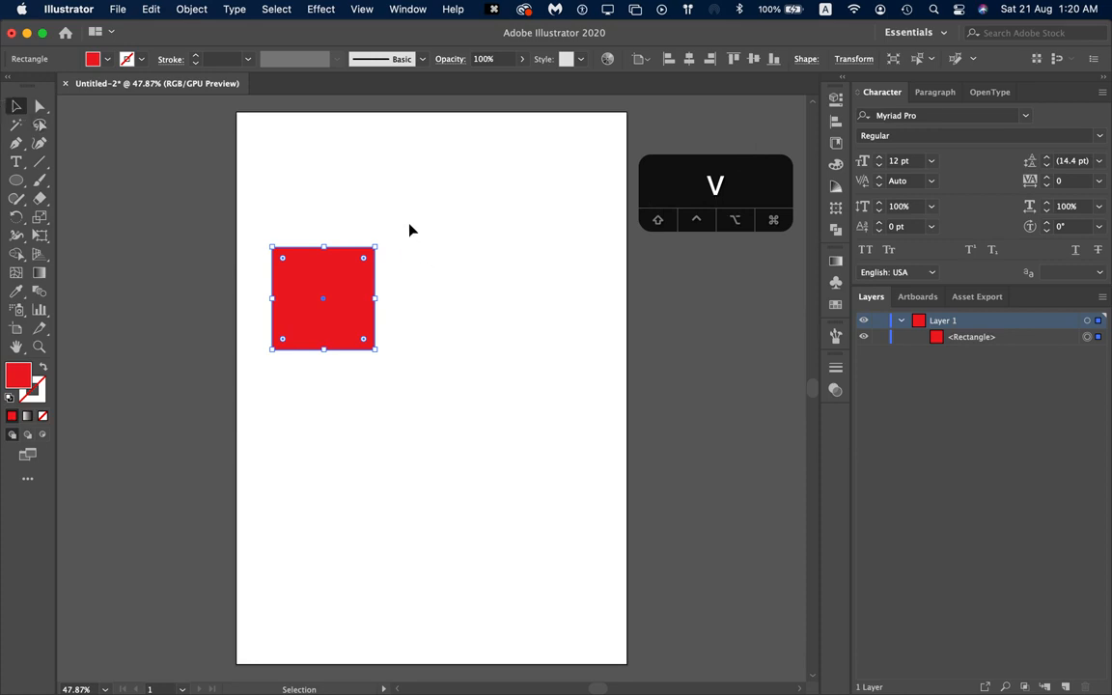
{"action": "left_click", "coordinate": [459, 242]}
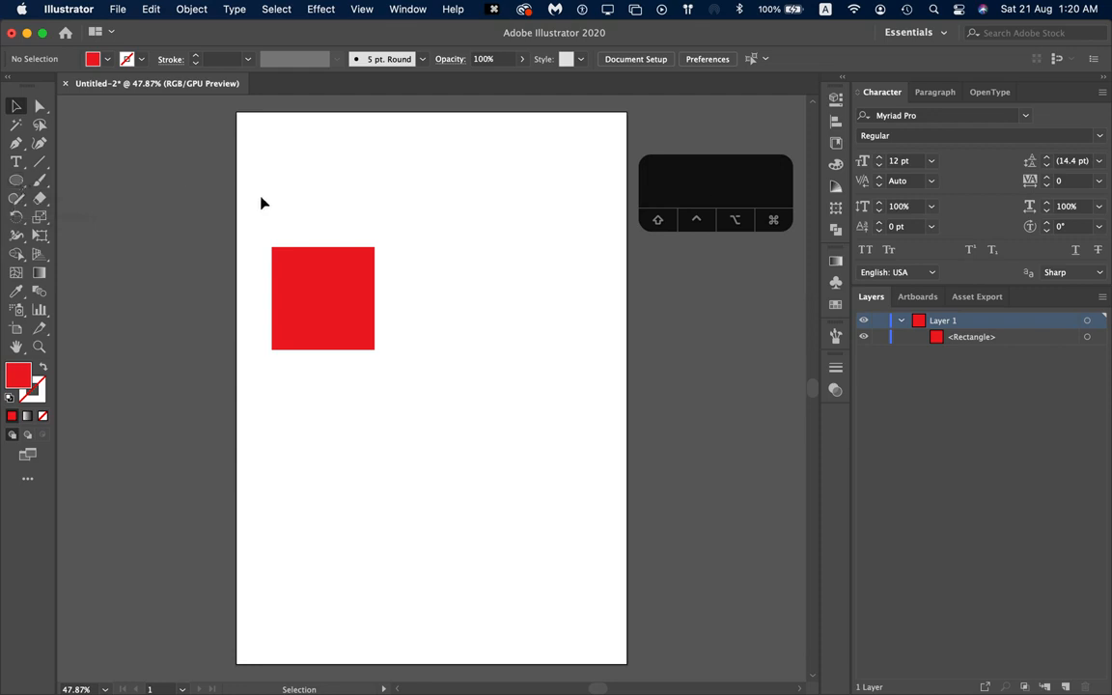
Step: Activate the Ellipse tool and set the fill to CMYK Yellow with nothing selected
{"action": "key", "text": "l"}
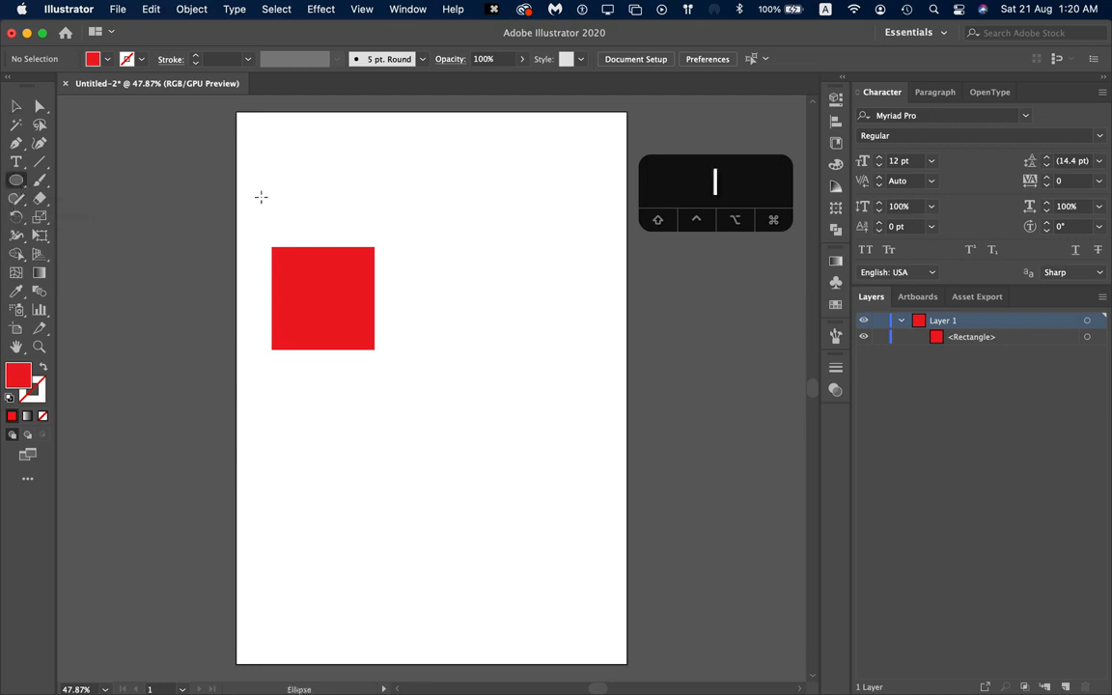
{"action": "left_click", "coordinate": [13, 184]}
{"action": "left_click_drag", "start_coordinate": [13, 184], "coordinate": [266, 38]}
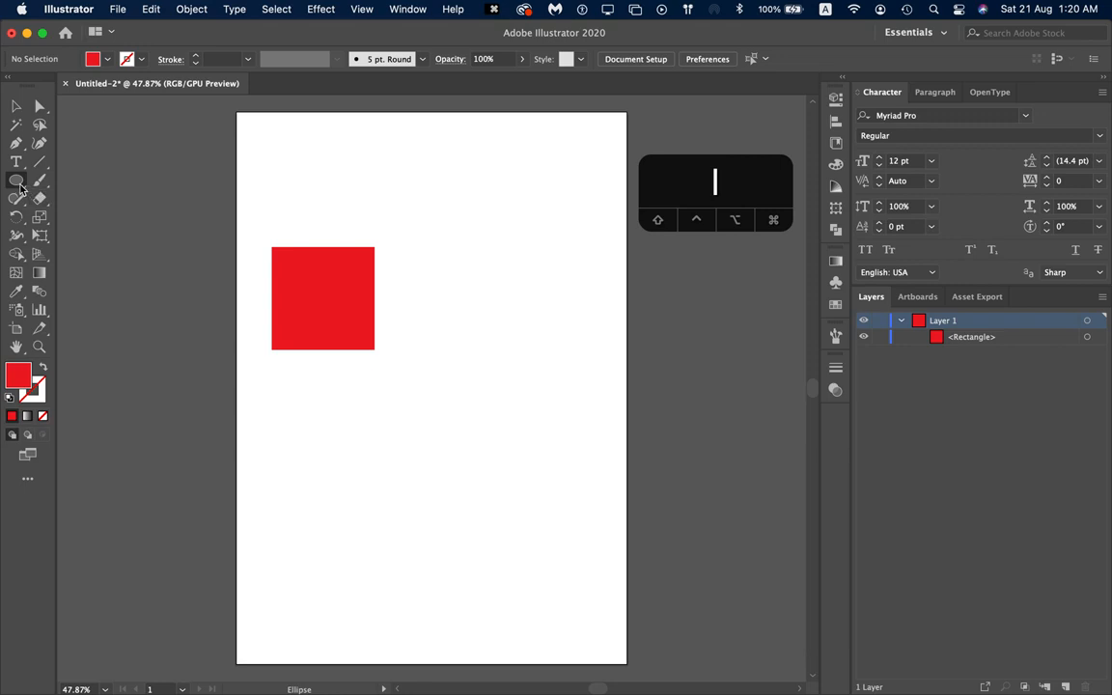
{"action": "left_click_drag", "start_coordinate": [15, 179], "coordinate": [108, 217]}
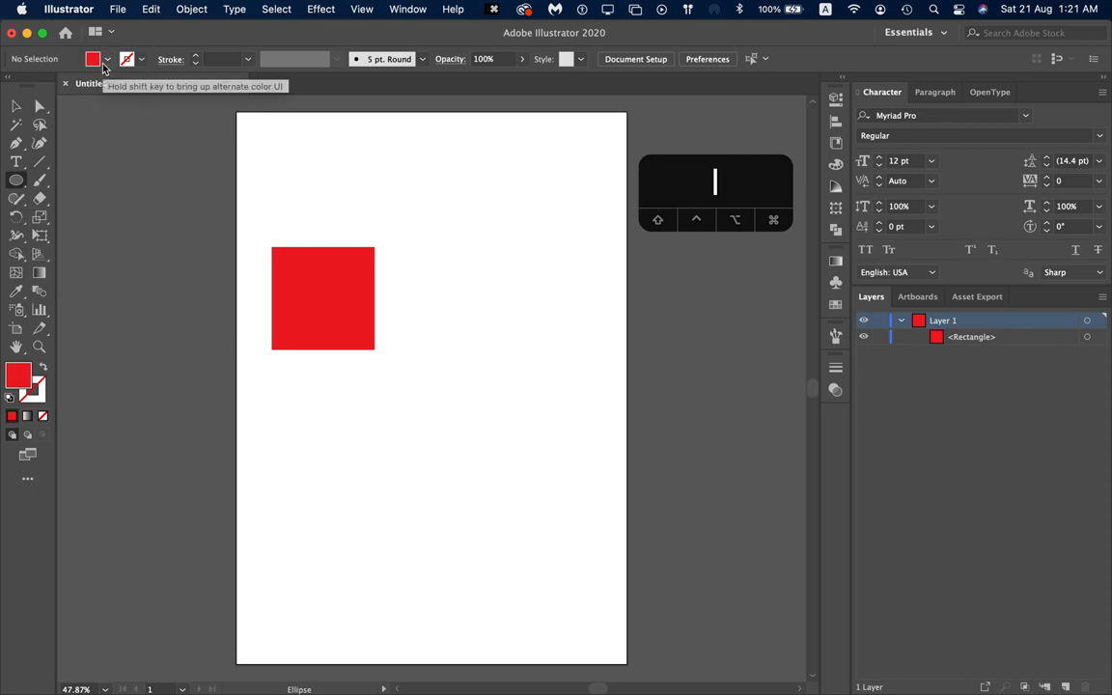
{"action": "left_click", "coordinate": [108, 61]}
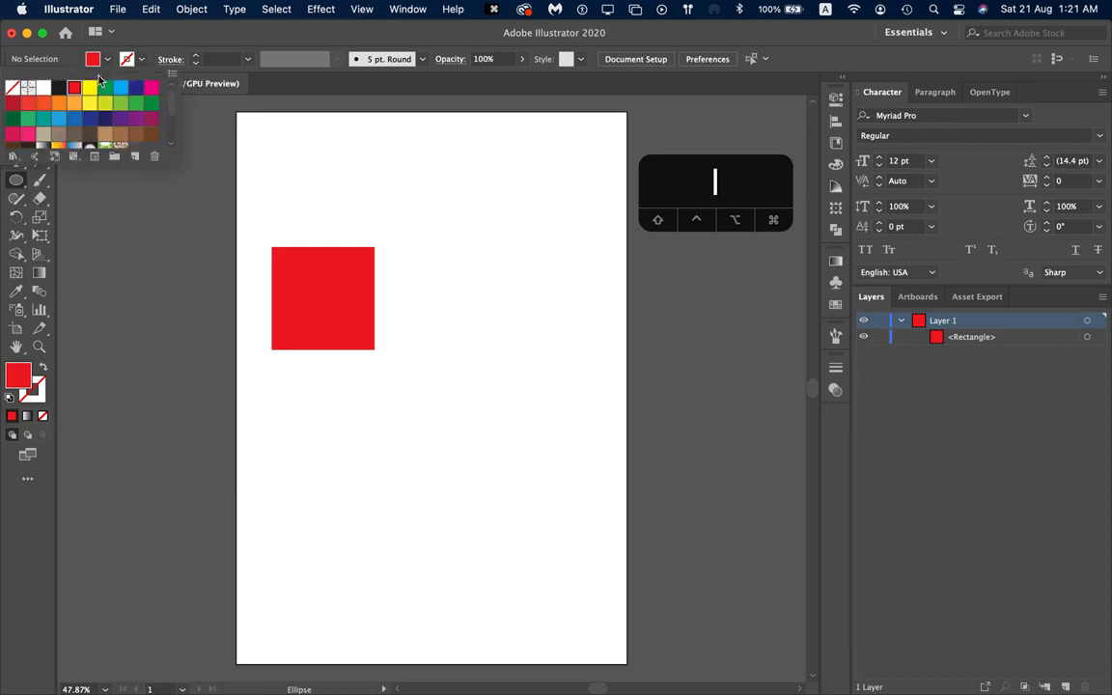
{"action": "left_click", "coordinate": [89, 87]}
{"action": "left_click", "coordinate": [291, 39]}
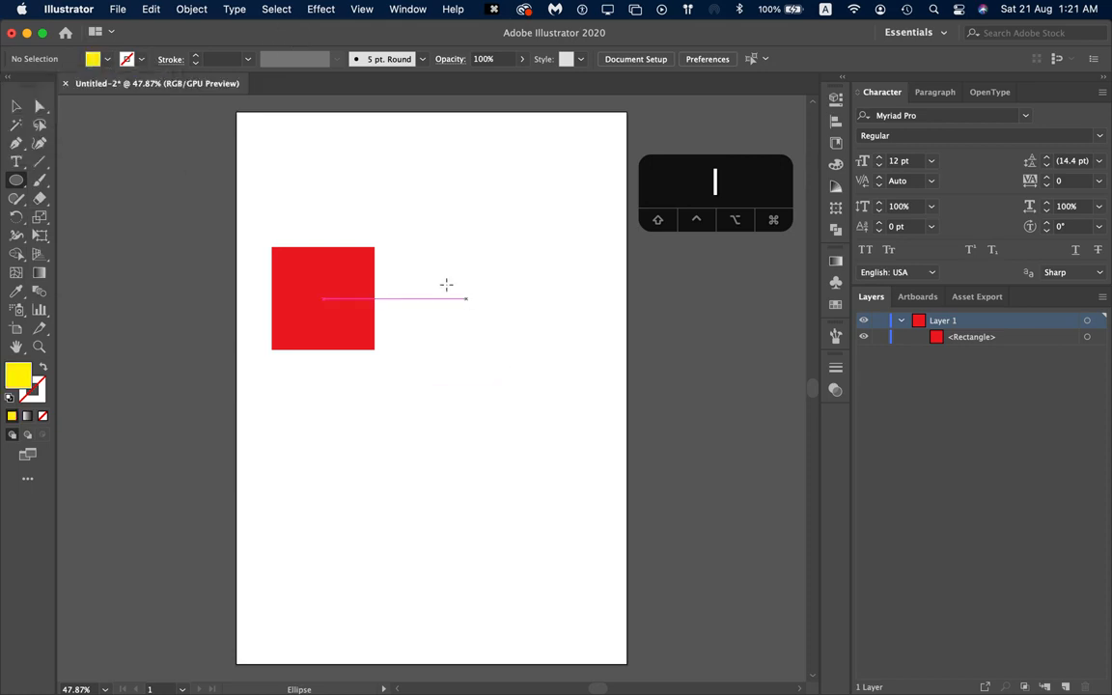
Step: Draw a perfect circle slightly larger than the square on its right side, and deselect it
{"action": "left_click_drag", "start_coordinate": [409, 256], "coordinate": [527, 365]}
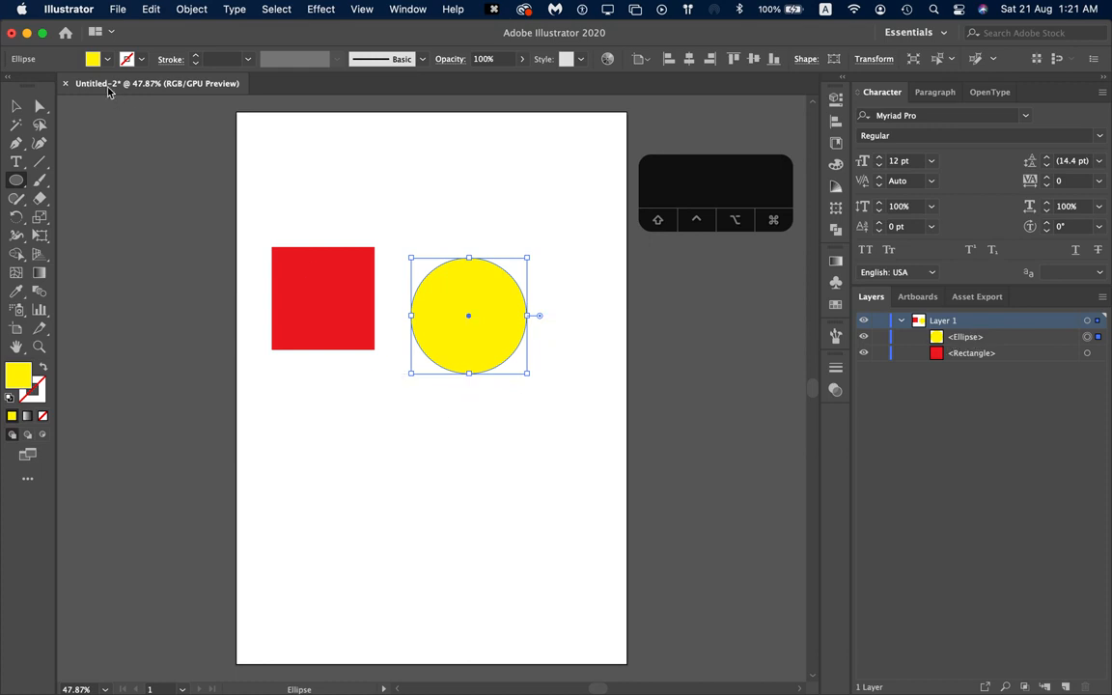
{"action": "left_click", "coordinate": [14, 107]}
{"action": "left_click", "coordinate": [391, 198]}
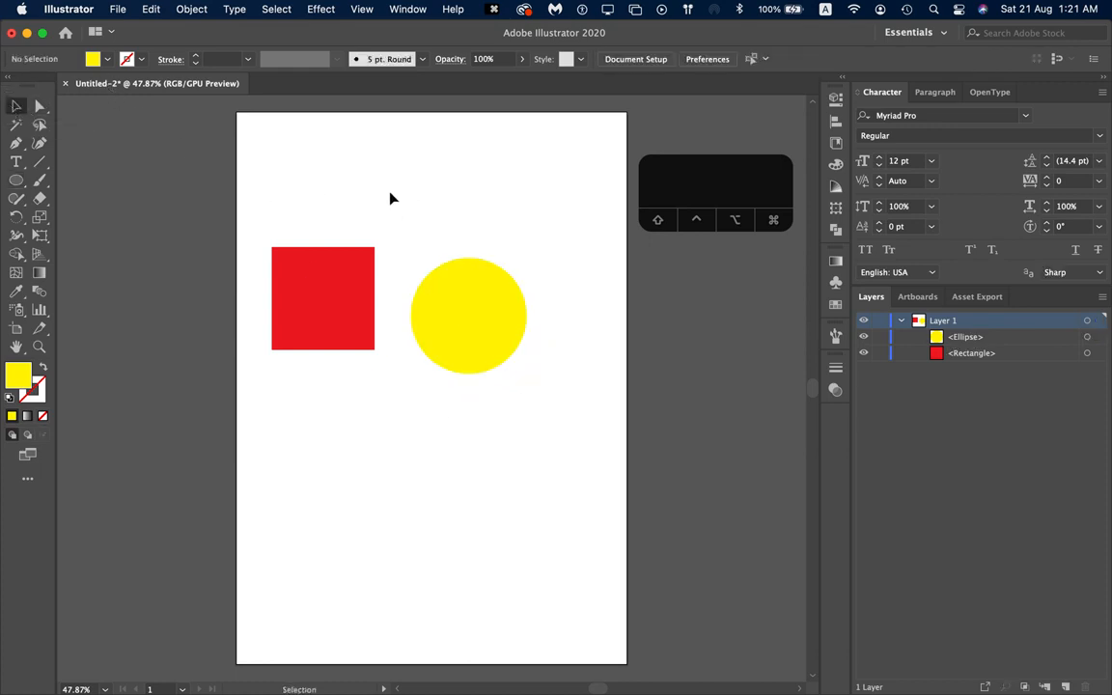
Step: Move the yellow circle close to the square's right edge, with its center level with the square's center
{"action": "left_click_drag", "start_coordinate": [468, 326], "coordinate": [439, 289]}
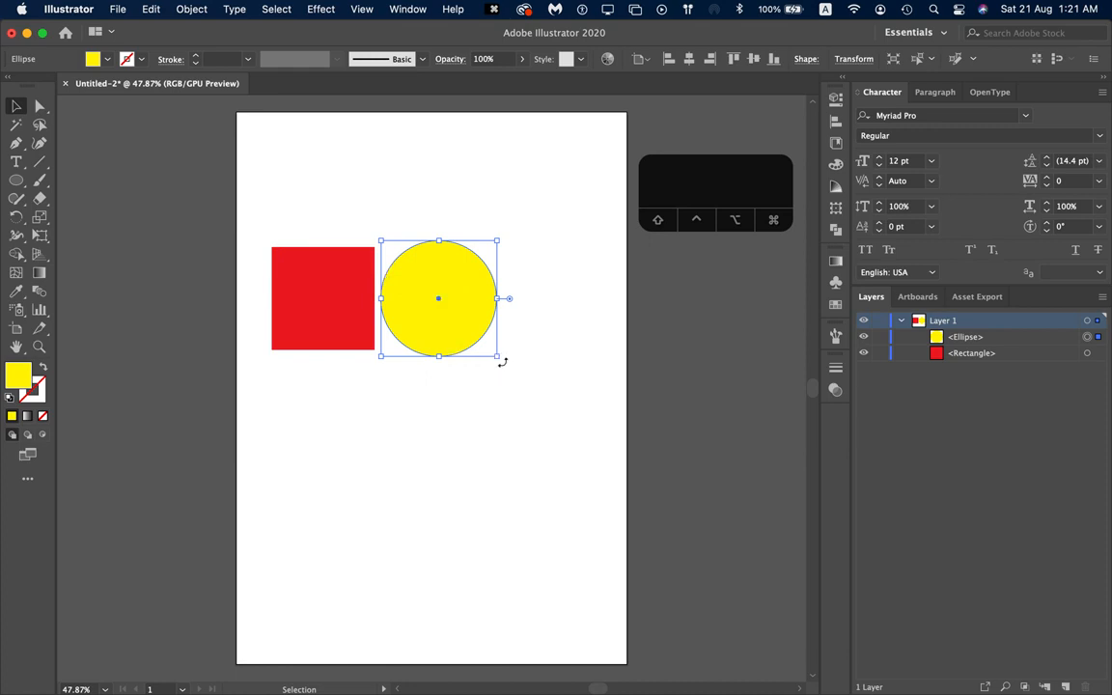
{"action": "key", "text": "shift"}
{"action": "mouse_move", "coordinate": [497, 356]}
{"action": "left_mouse_down"}
{"action": "mouse_move", "coordinate": [462, 330]}
{"action": "mouse_move", "coordinate": [499, 368]}
{"action": "mouse_move", "coordinate": [472, 339]}
{"action": "mouse_move", "coordinate": [492, 378]}
{"action": "mouse_move", "coordinate": [498, 359]}
{"action": "left_mouse_up"}
{"action": "left_click", "coordinate": [496, 421]}
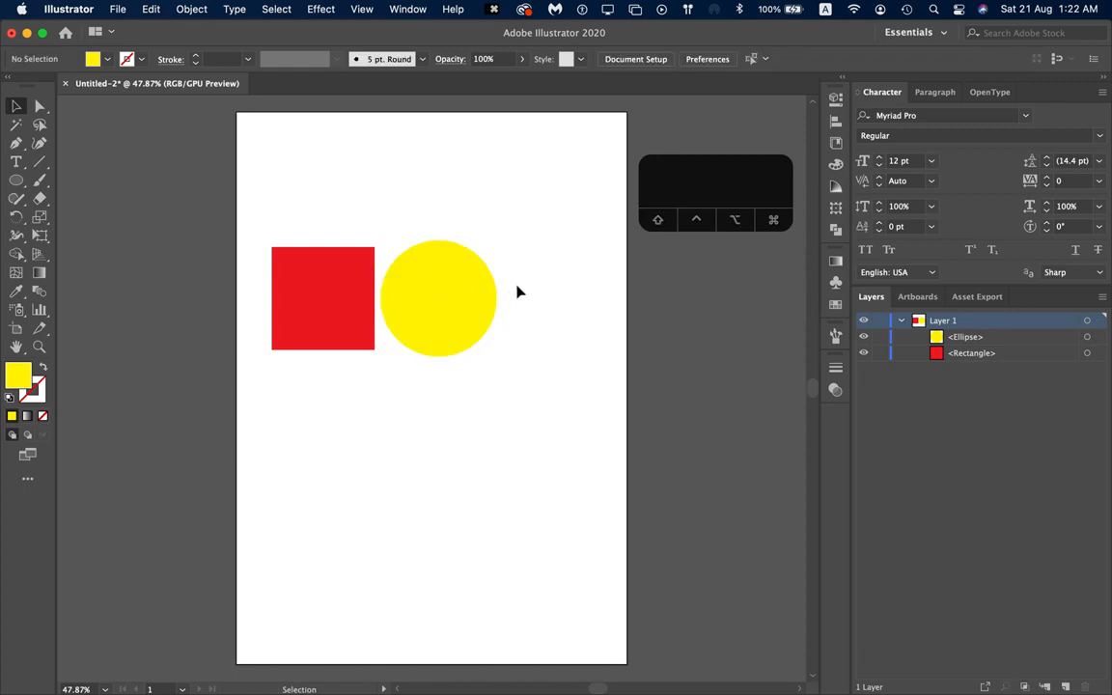
Step: Move the yellow circle horizontally until it overlaps the right third of the red square
{"action": "left_click_drag", "start_coordinate": [454, 299], "coordinate": [446, 297]}
{"action": "left_click", "coordinate": [434, 385]}
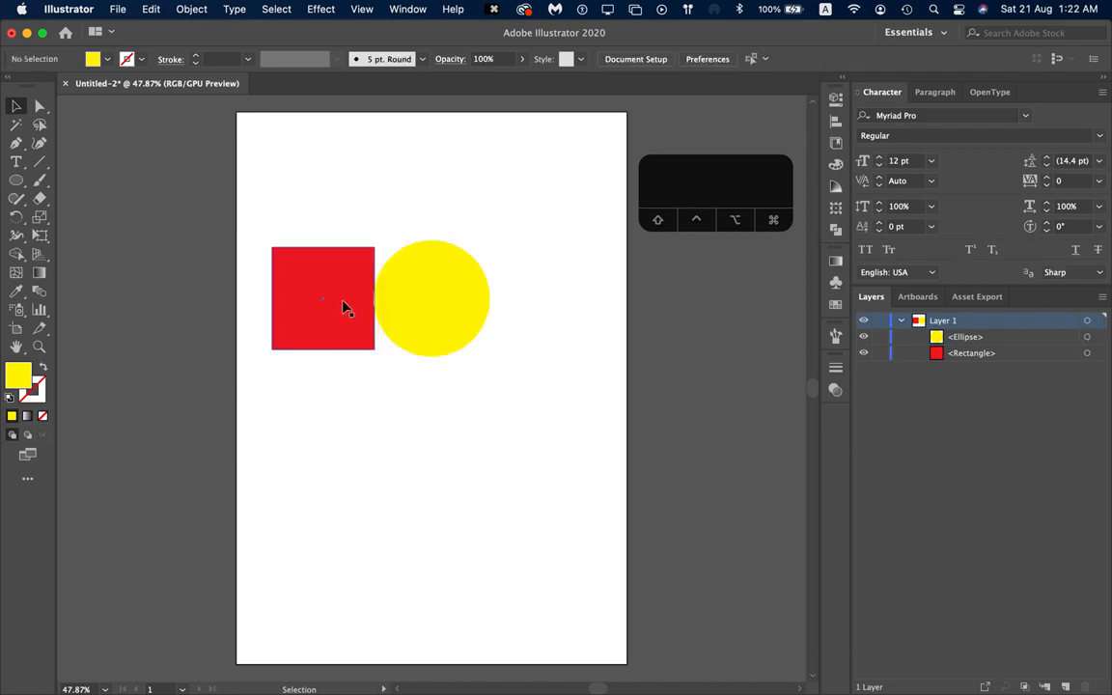
{"action": "left_click_drag", "start_coordinate": [431, 305], "coordinate": [394, 305]}
{"action": "left_click", "coordinate": [405, 466]}
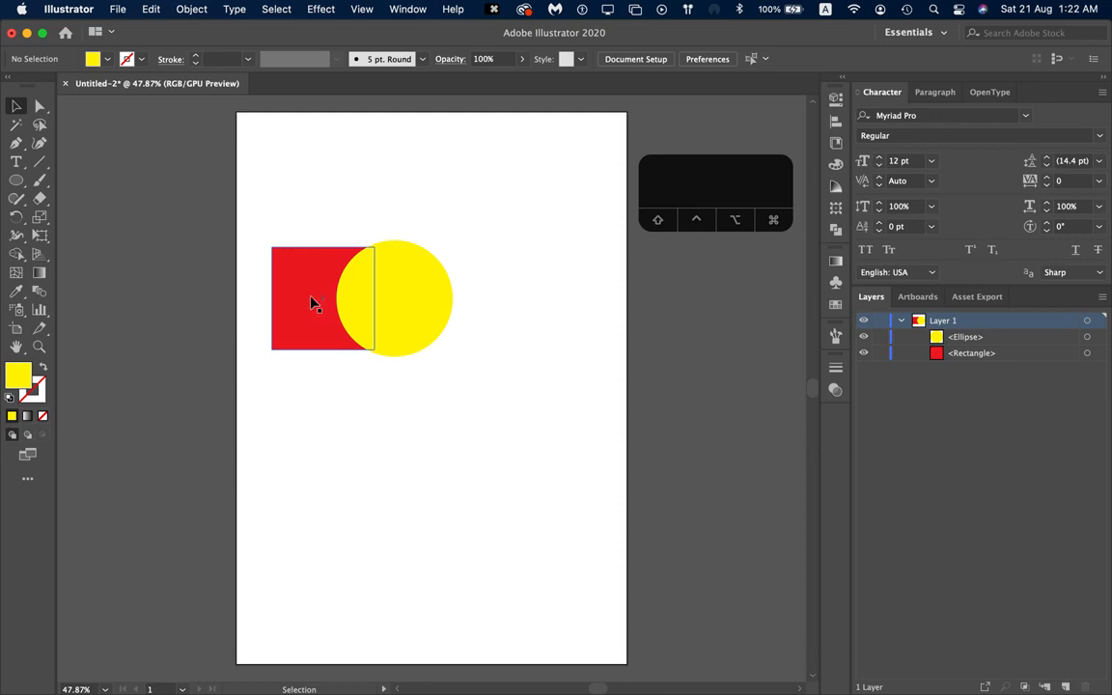
Step: Send the circle behind the square, and move it back above the rectangle in the layer order
{"action": "left_click", "coordinate": [417, 292]}
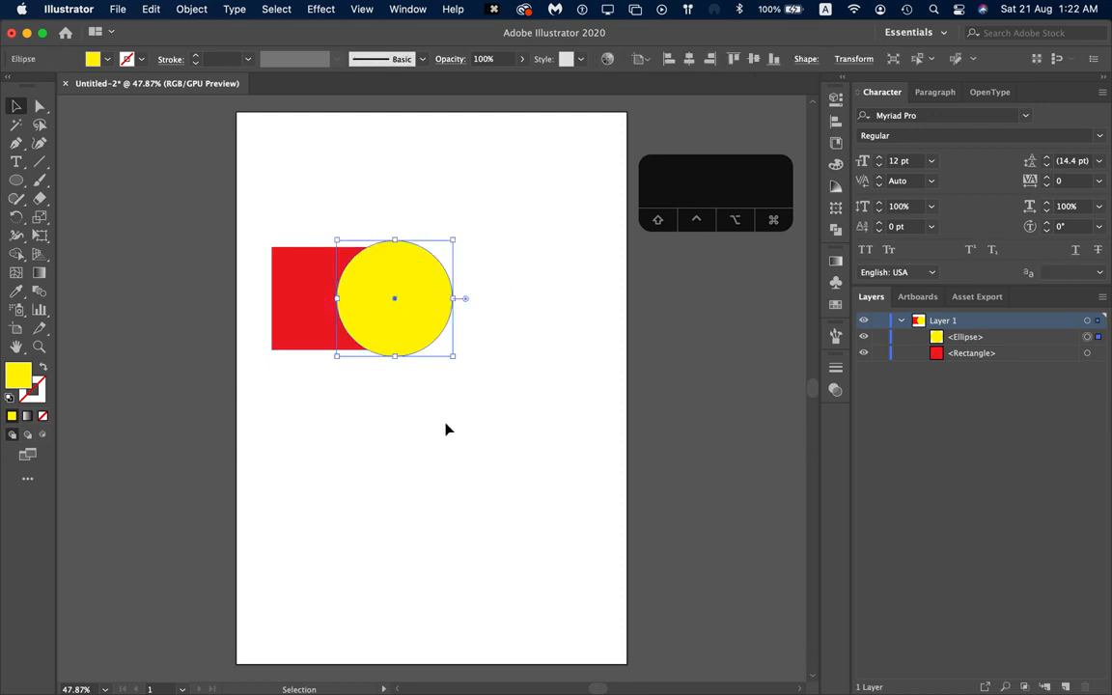
{"action": "key", "text": "a"}
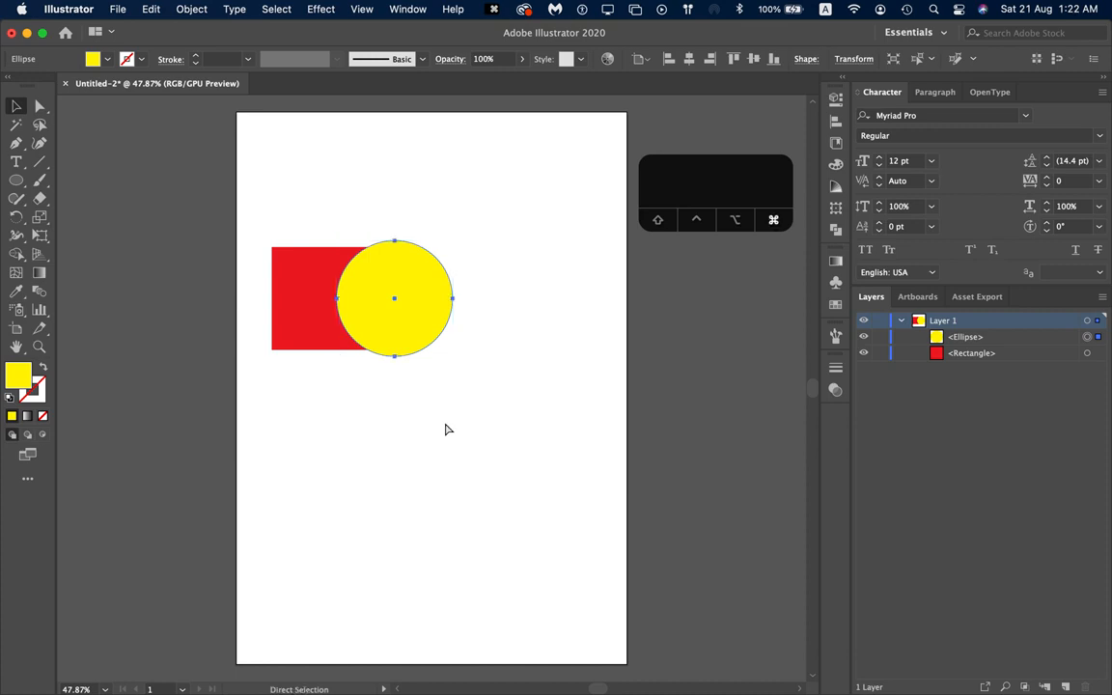
{"action": "key", "text": "super+bracketleft"}
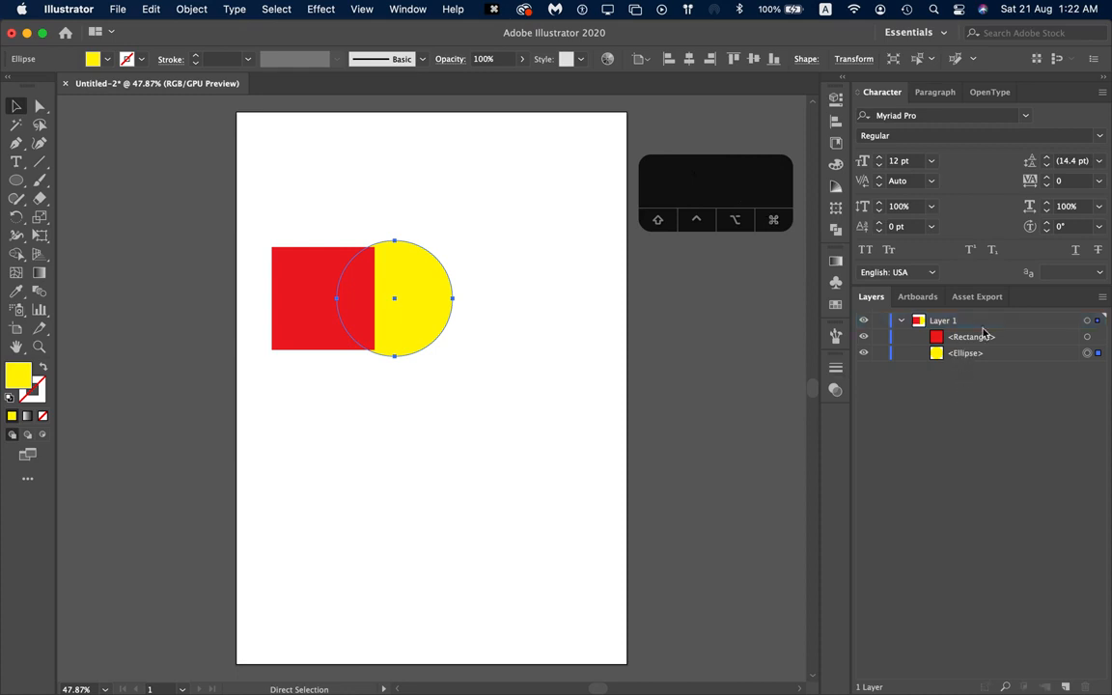
{"action": "left_click_drag", "start_coordinate": [962, 357], "coordinate": [960, 329]}
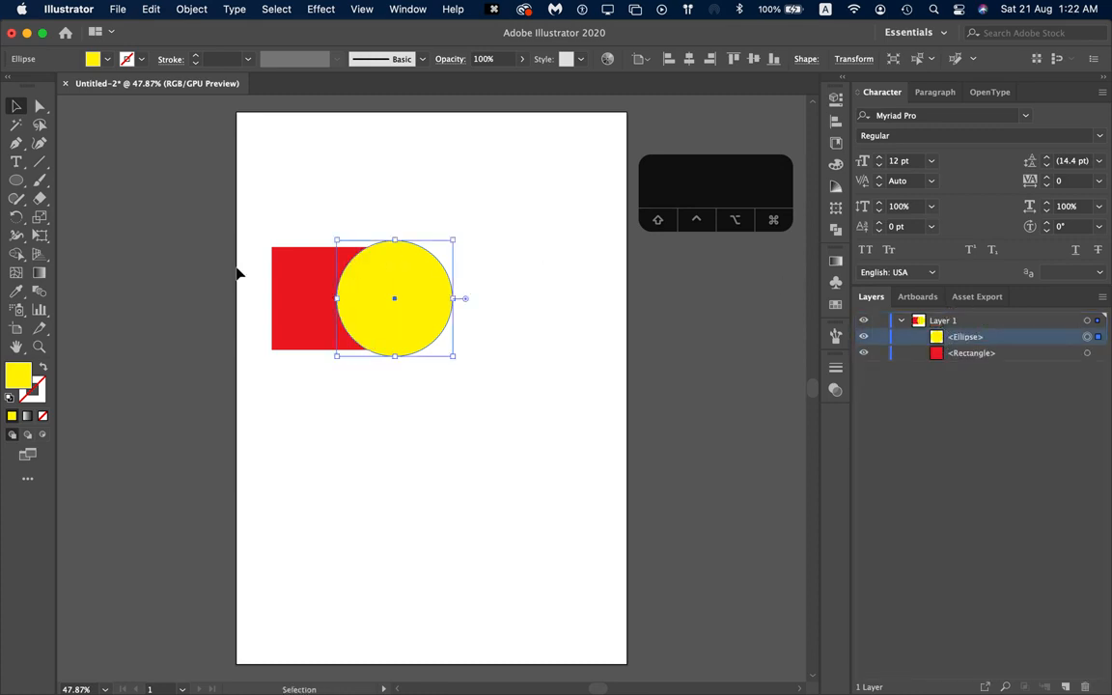
Step: Select the overlapping square and circle together
{"action": "left_click", "coordinate": [494, 430]}
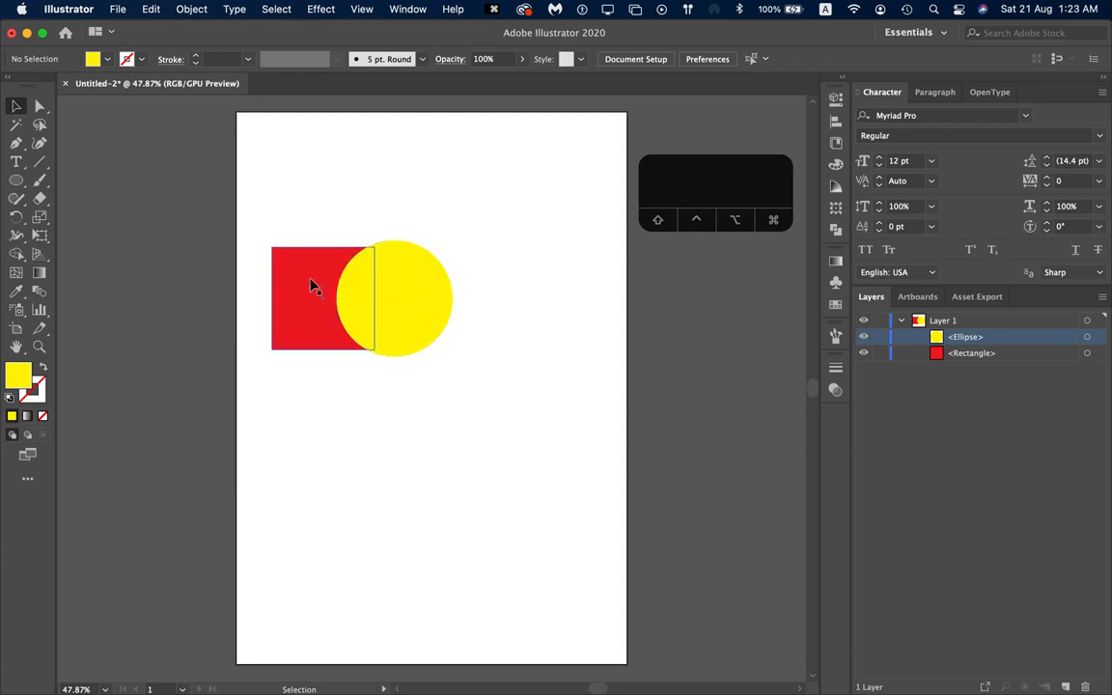
{"action": "left_click_drag", "start_coordinate": [267, 210], "coordinate": [503, 403]}
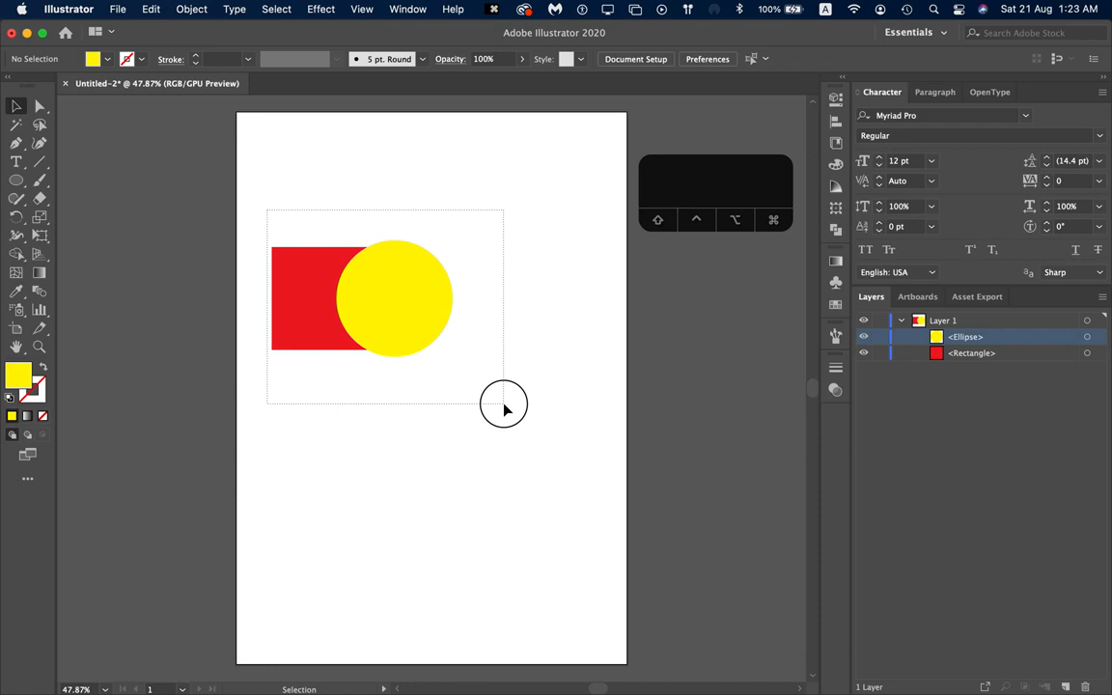
{"action": "left_click_drag", "start_coordinate": [503, 409], "coordinate": [504, 409]}
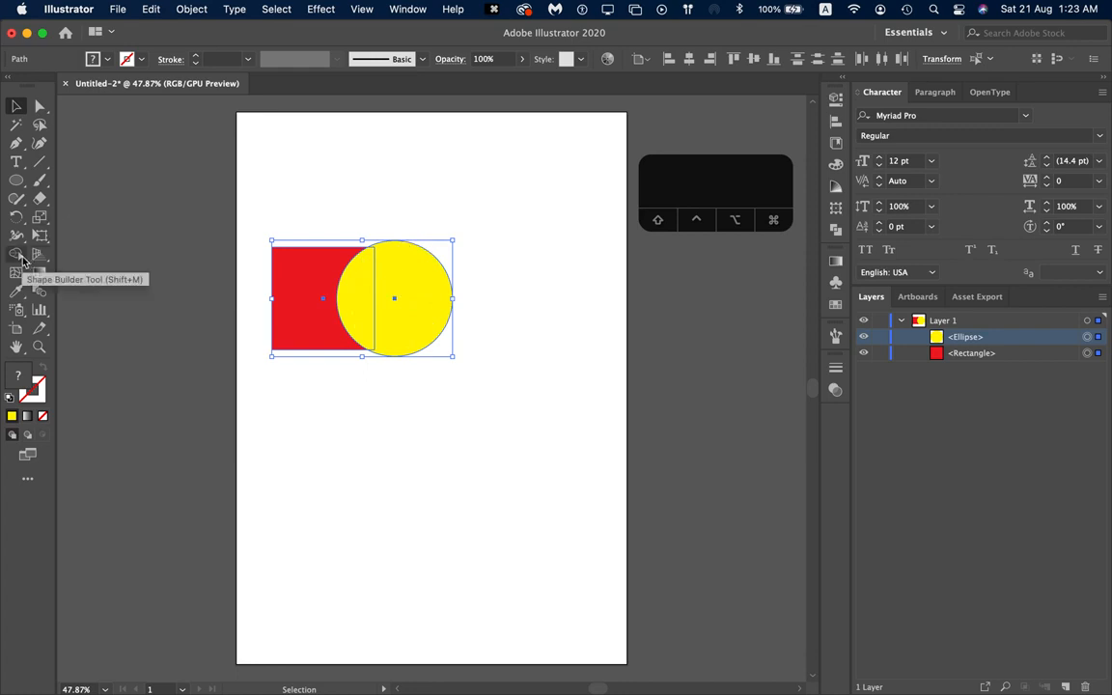
Step: Merge the circle's overlapping region into the square with the Shape Builder tool
{"action": "key", "text": "shift+m"}
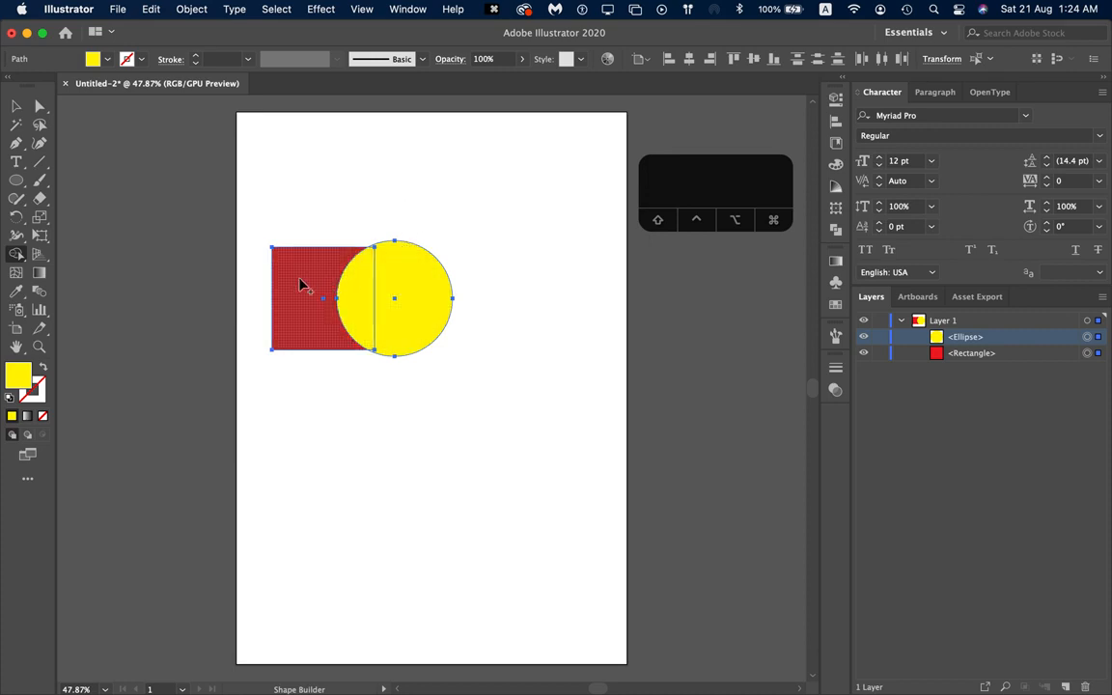
{"action": "left_click", "coordinate": [354, 300]}
{"action": "left_click_drag", "start_coordinate": [355, 300], "coordinate": [295, 331]}
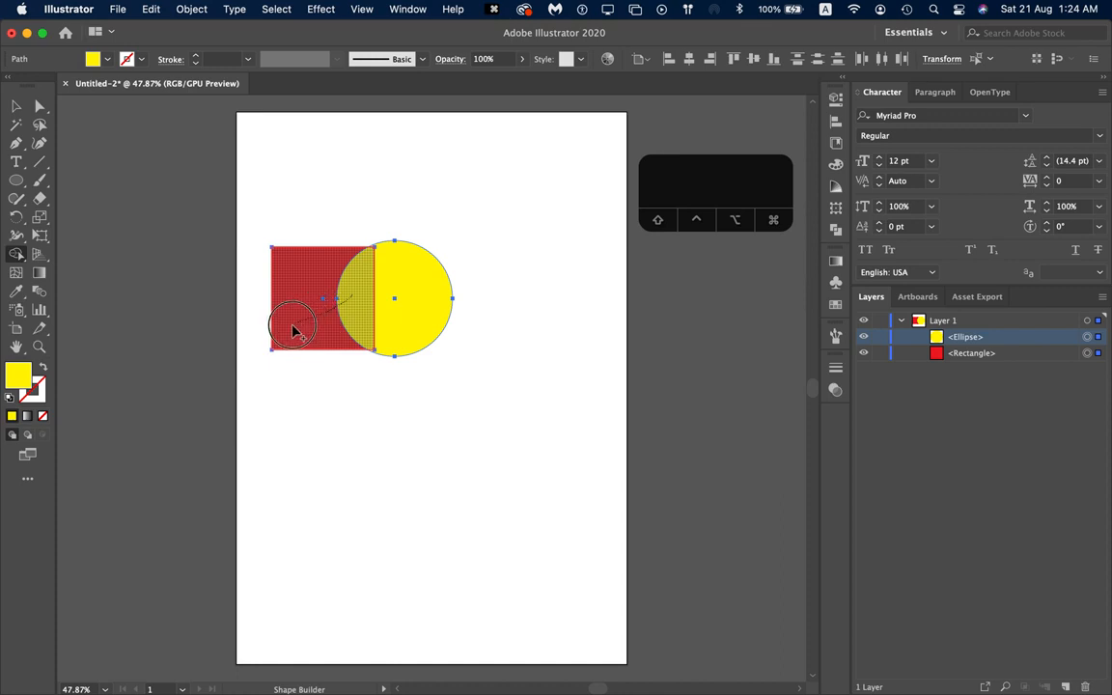
{"action": "left_click_drag", "start_coordinate": [294, 331], "coordinate": [294, 331]}
{"action": "left_click_drag", "start_coordinate": [293, 330], "coordinate": [294, 329]}
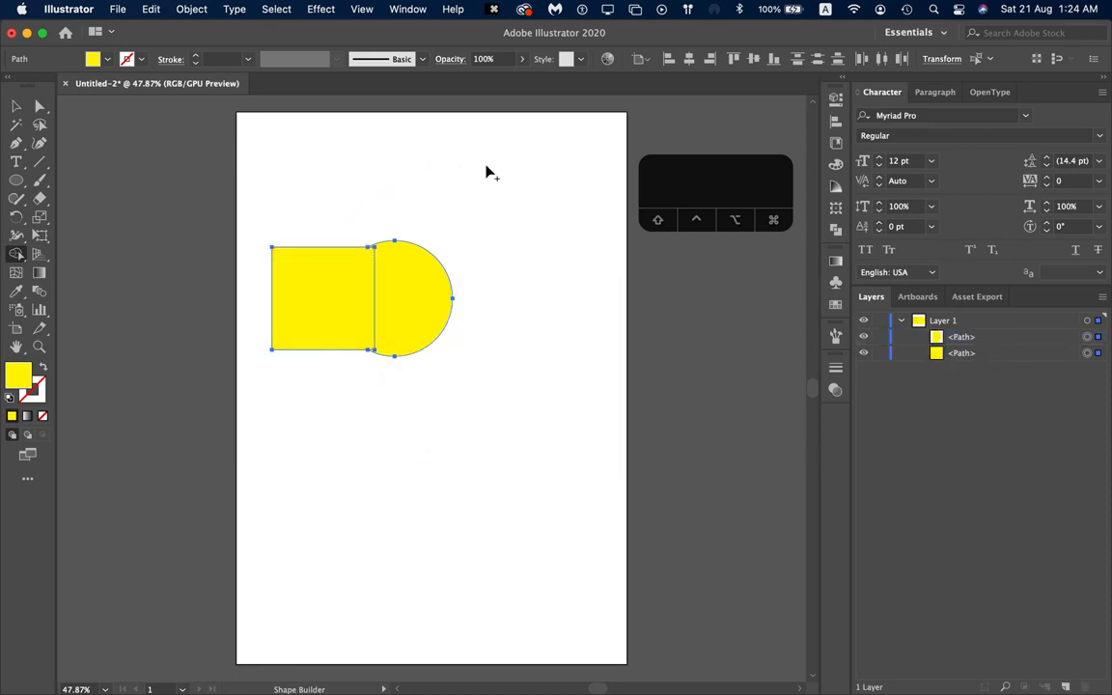
Step: Move the remaining part of the circle away from the merged square, and undo both the move and the merge
{"action": "key", "text": "v"}
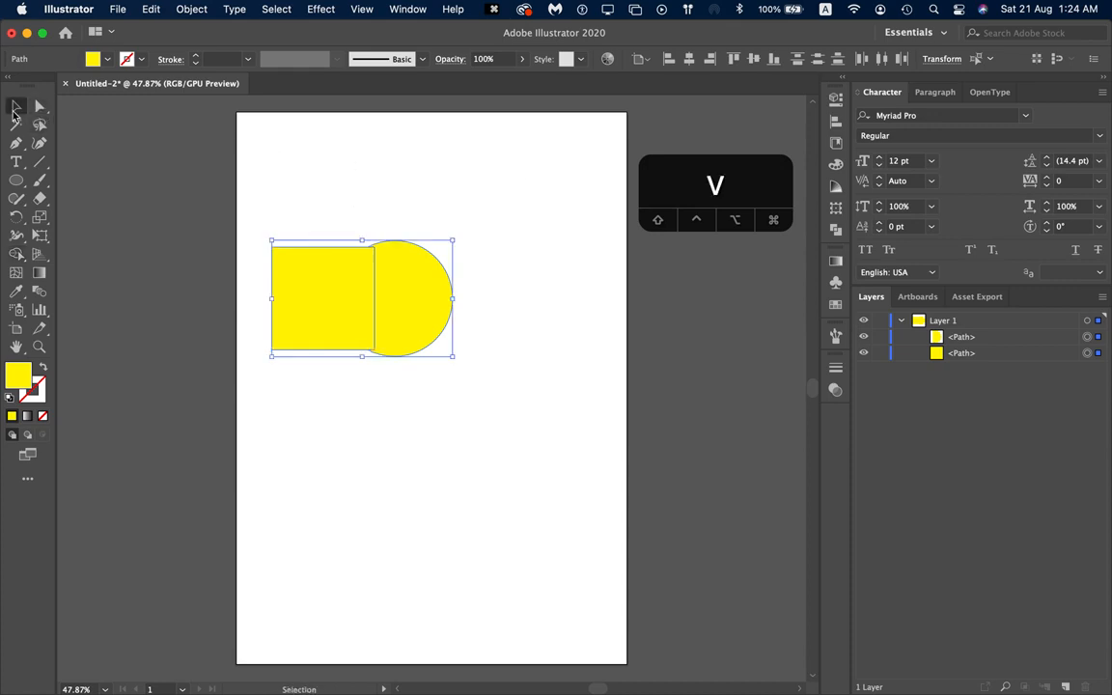
{"action": "left_click", "coordinate": [449, 189]}
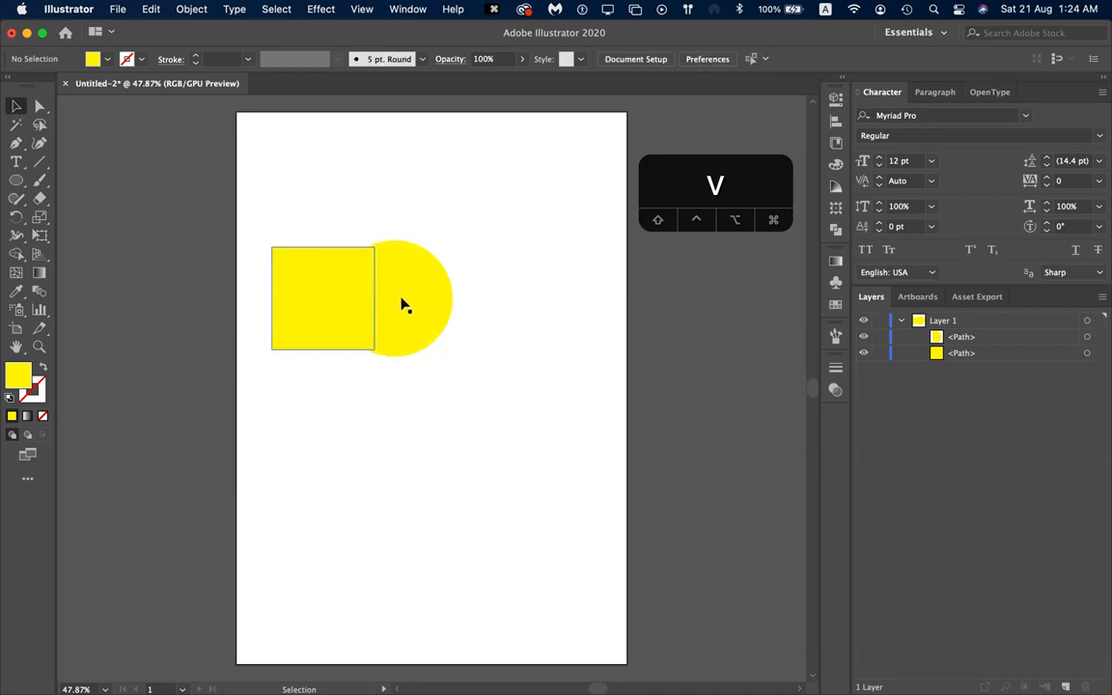
{"action": "left_click_drag", "start_coordinate": [405, 311], "coordinate": [487, 353]}
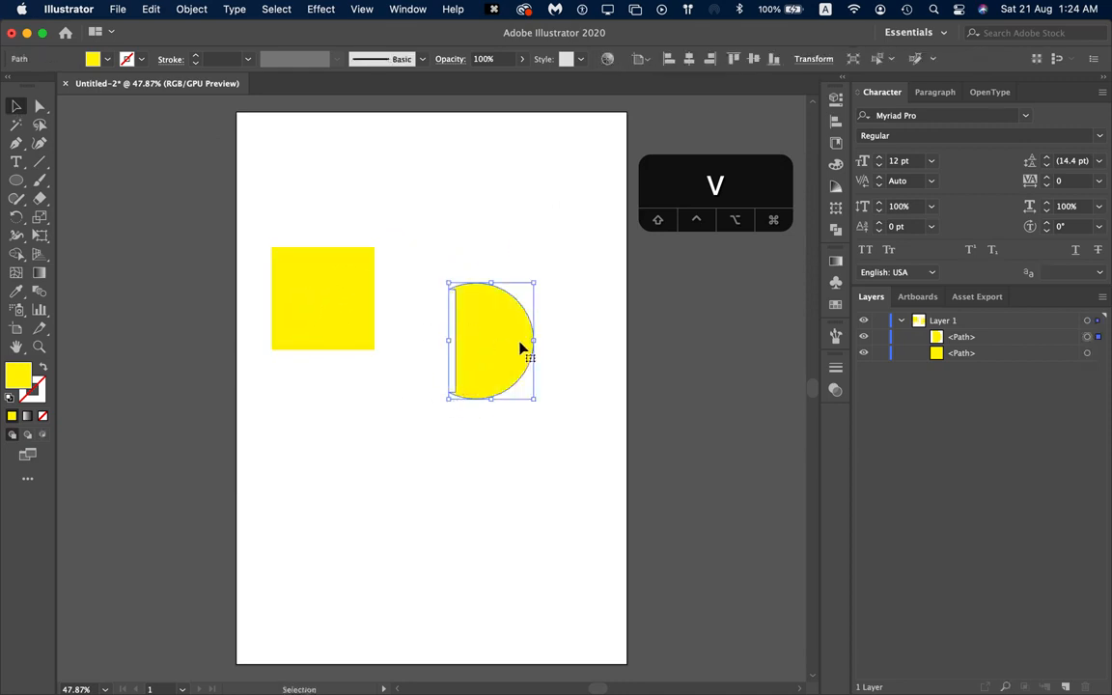
{"action": "key", "text": "super+z"}
{"action": "key", "text": "super+z"}
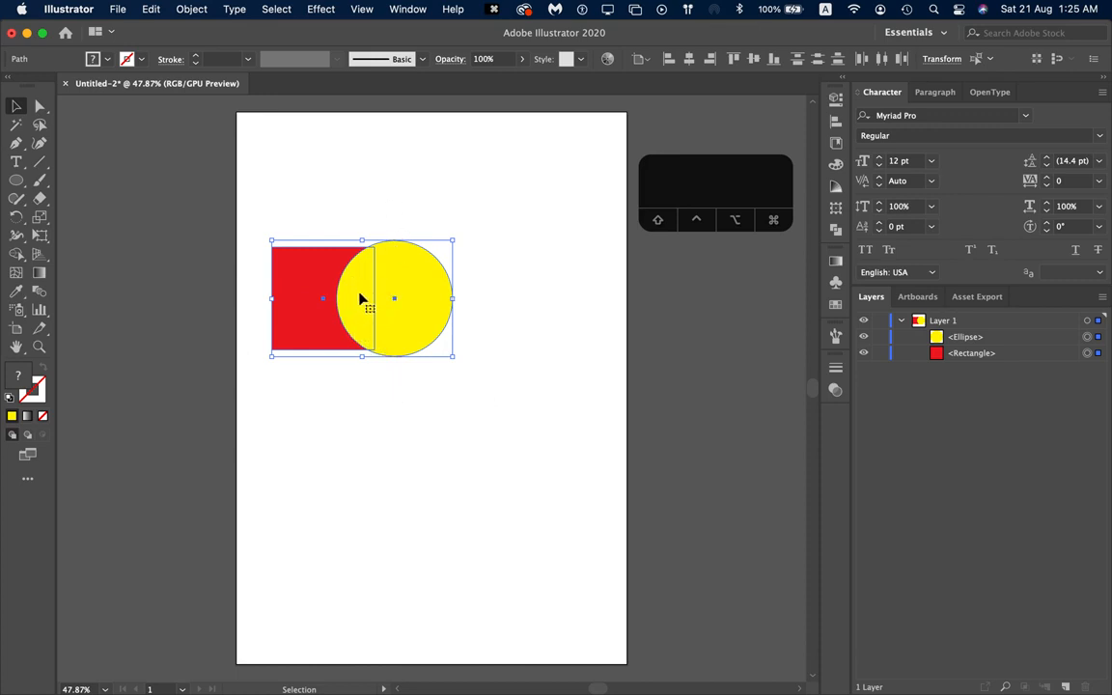
Step: Select the square and circle, try deleting their overlapping region with the Shape Builder tool, and undo the deletion
{"action": "left_click", "coordinate": [320, 208]}
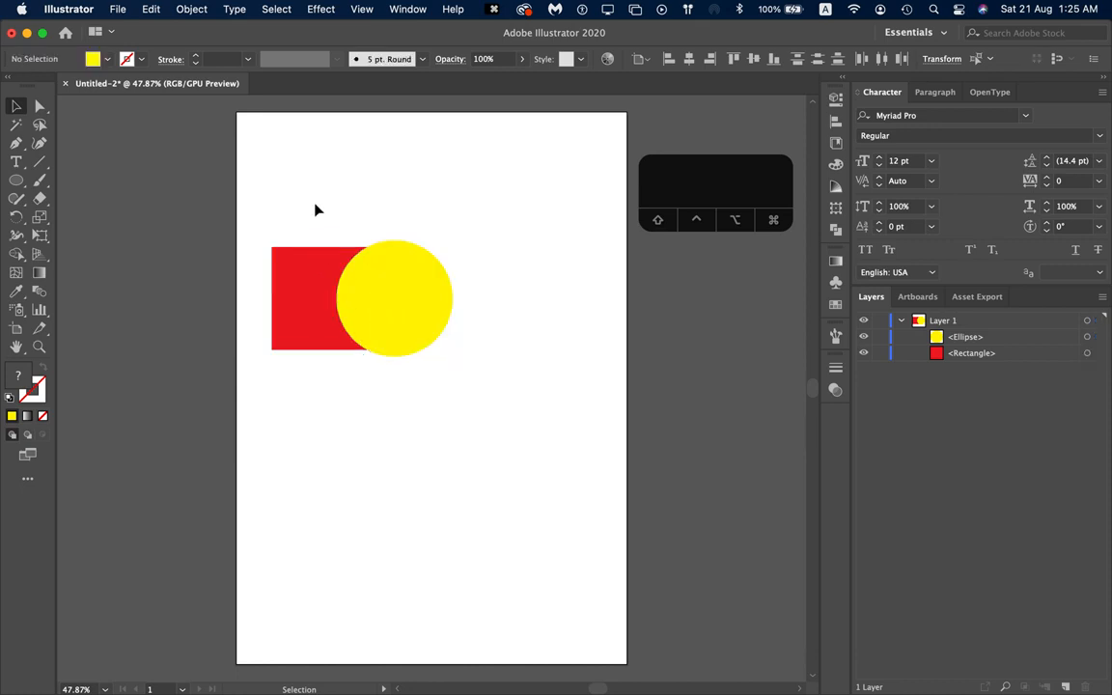
{"action": "left_click_drag", "start_coordinate": [287, 217], "coordinate": [466, 387]}
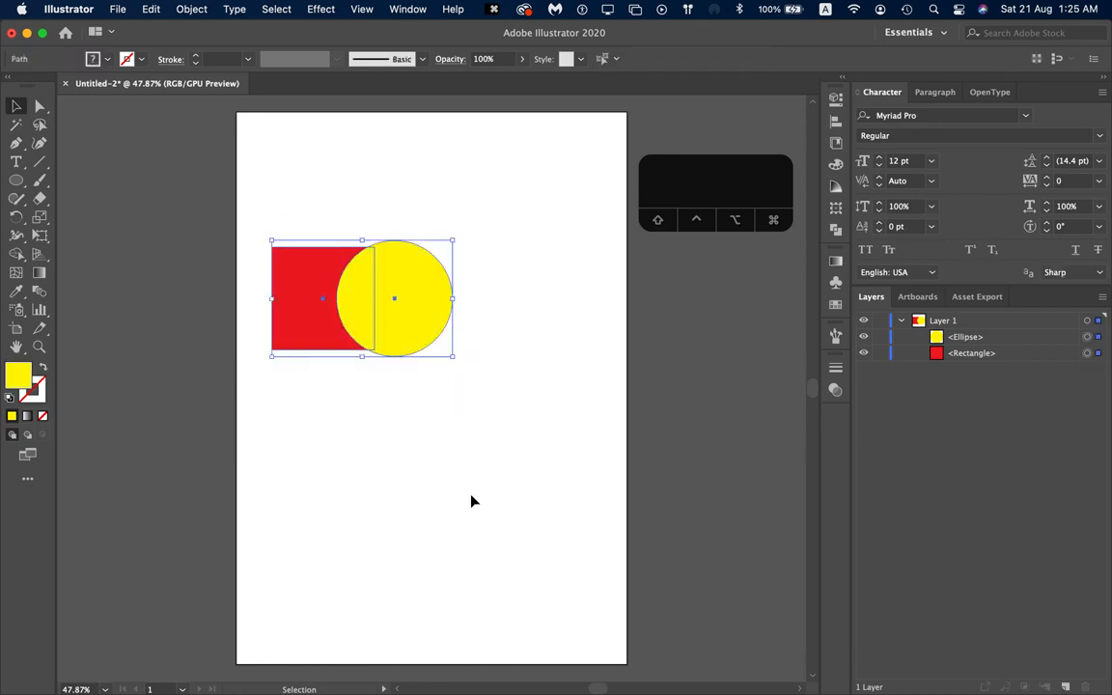
{"action": "left_click", "coordinate": [17, 254]}
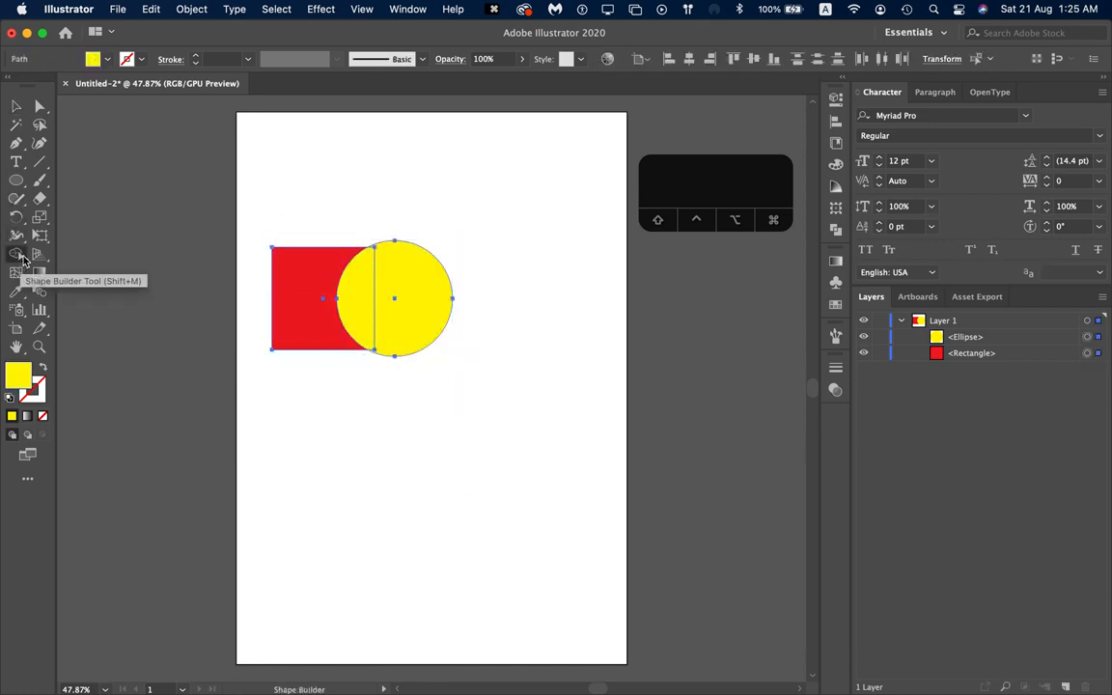
{"action": "left_click", "coordinate": [360, 292]}
{"action": "key", "text": "alt"}
{"action": "left_click", "coordinate": [359, 291], "text": "alt"}
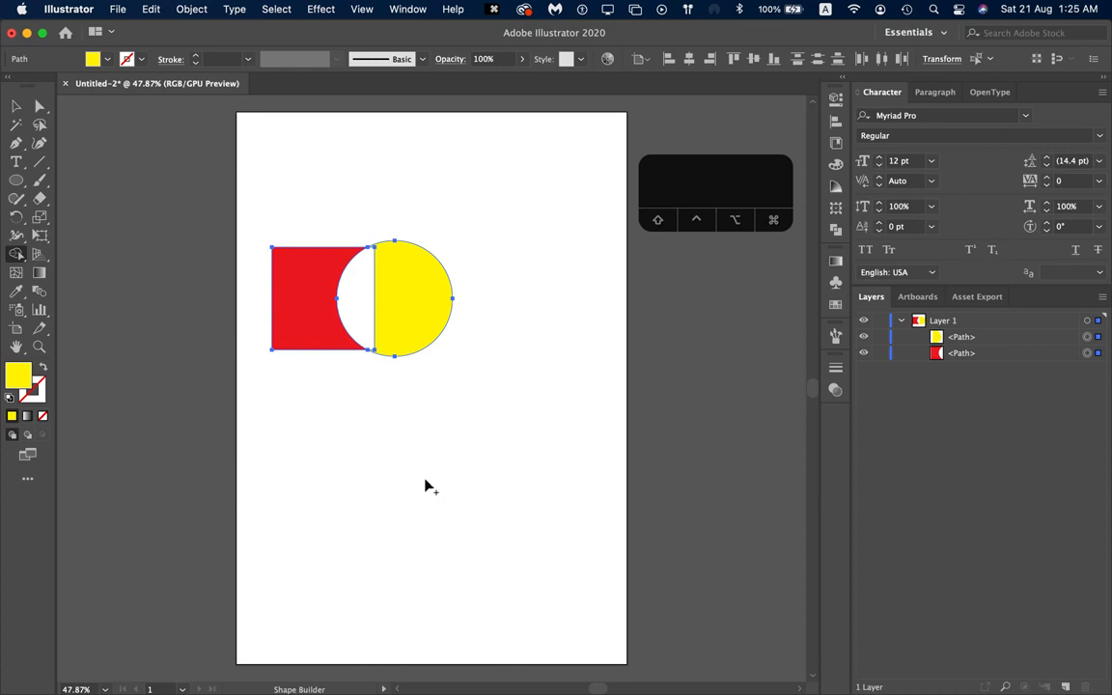
{"action": "key", "text": "super+z"}
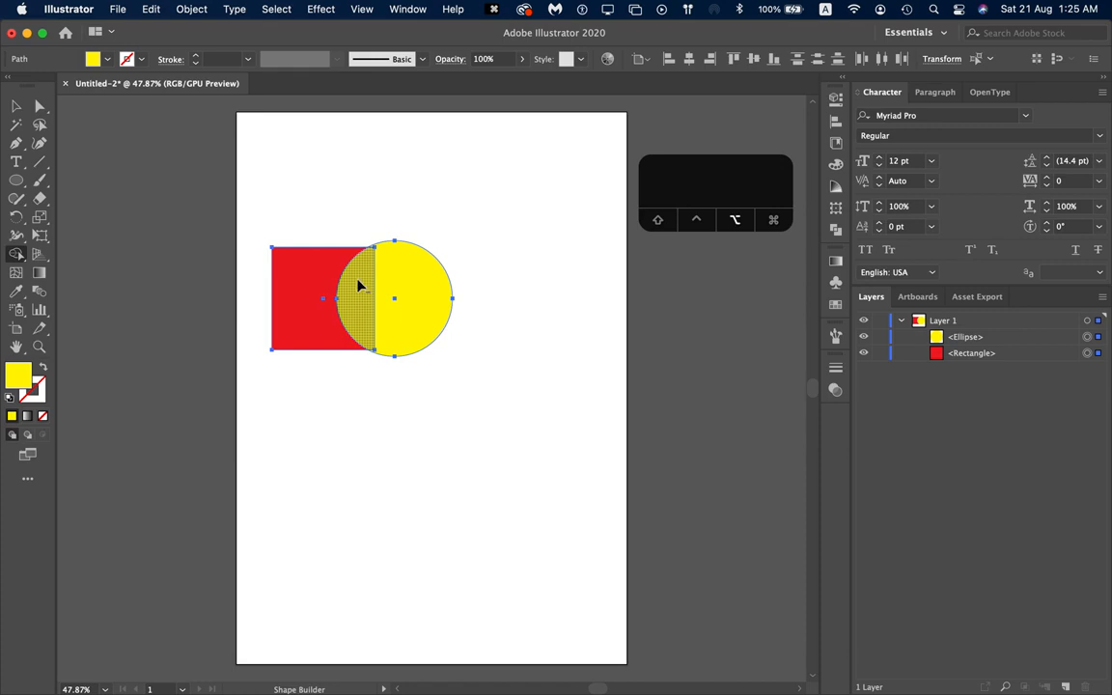
Step: Try deleting the overlap together with the rest of the circle using the Shape Builder tool, and undo back to both shapes
{"action": "left_click_drag", "start_coordinate": [358, 286], "coordinate": [417, 330]}
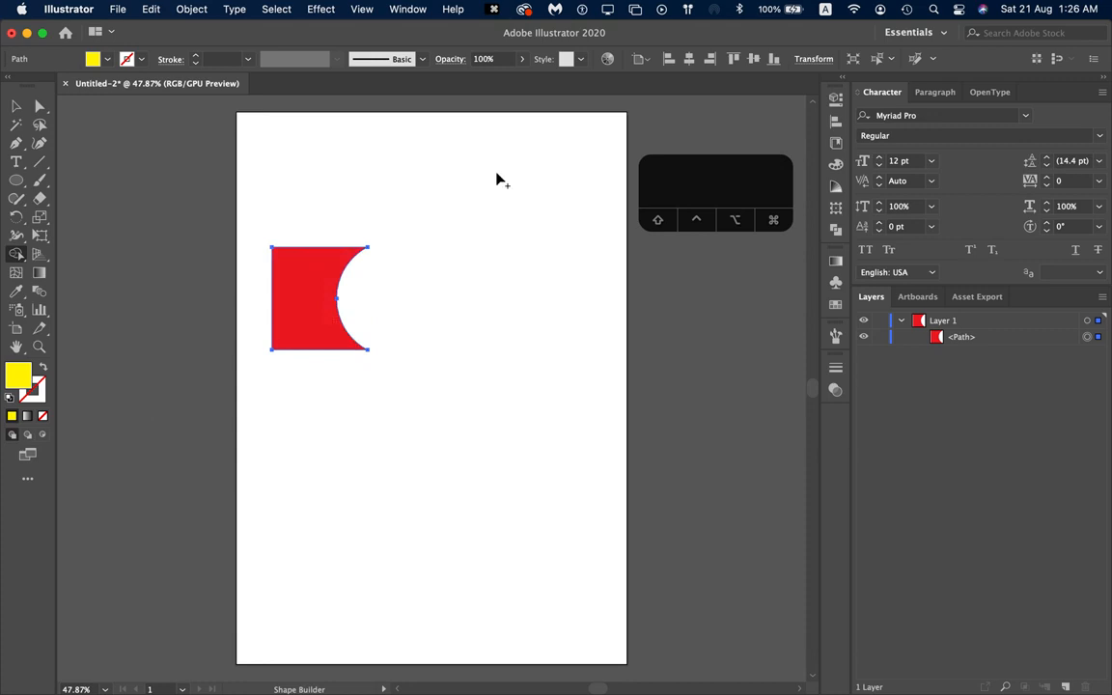
{"action": "key", "text": "super+z"}
{"action": "key", "text": "super+z"}
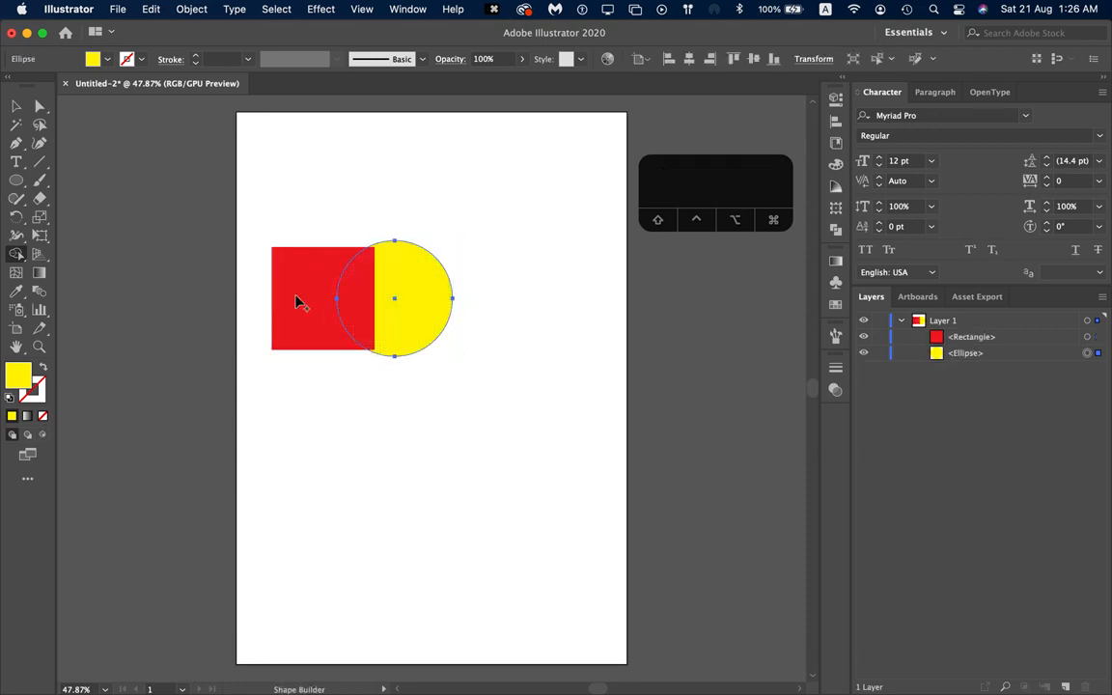
Step: Select the square and circle and merge all their regions into one yellow shape with the Shape Builder tool
{"action": "key", "text": "v"}
{"action": "left_click_drag", "start_coordinate": [256, 204], "coordinate": [466, 472]}
{"action": "key", "text": "shift+m"}
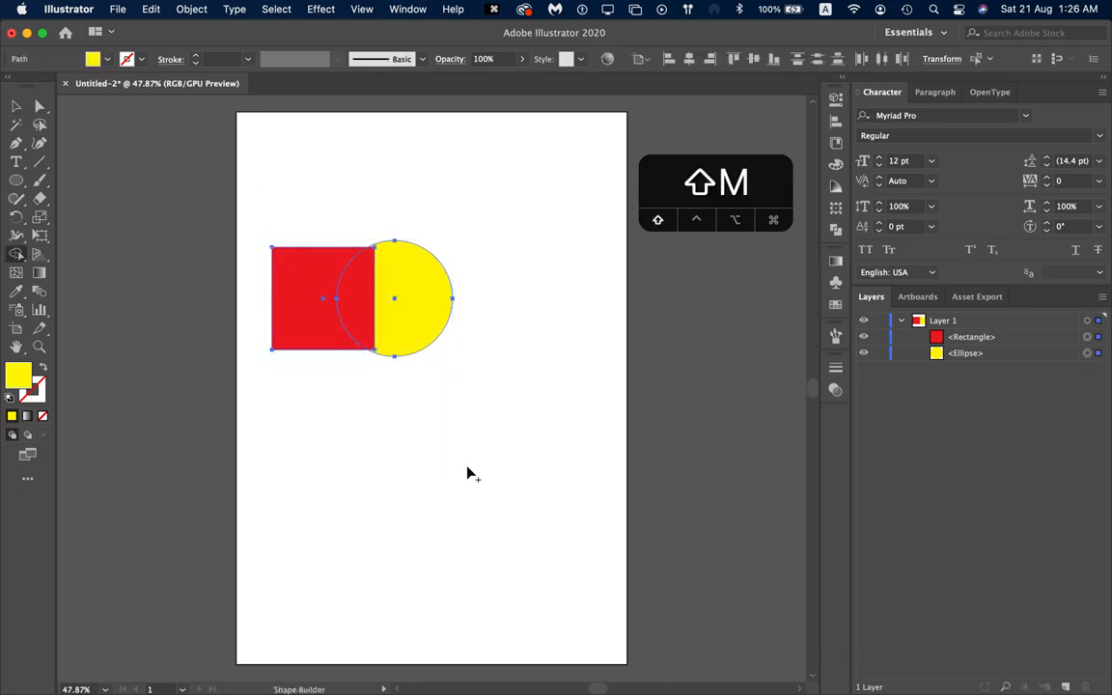
{"action": "left_click_drag", "start_coordinate": [427, 321], "coordinate": [288, 319]}
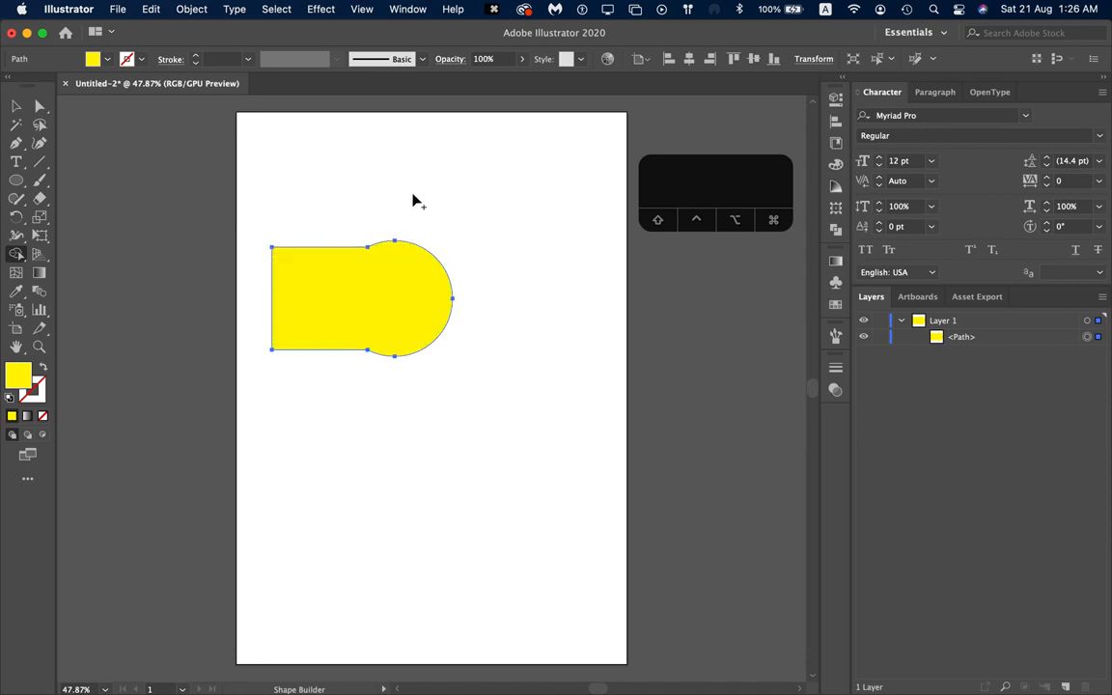
Step: Rotate the merged shape a quarter turn clockwise so its round end points down, move it slightly down and right, and deselect it
{"action": "key", "text": "v"}
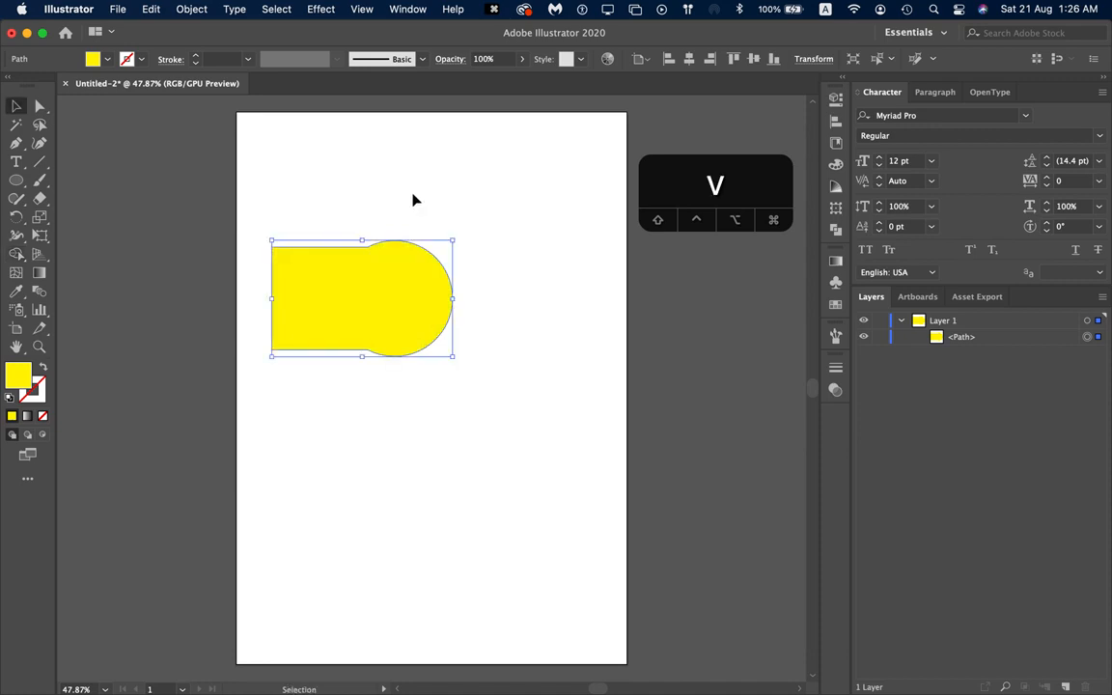
{"action": "left_click", "coordinate": [412, 199]}
{"action": "left_click", "coordinate": [383, 259]}
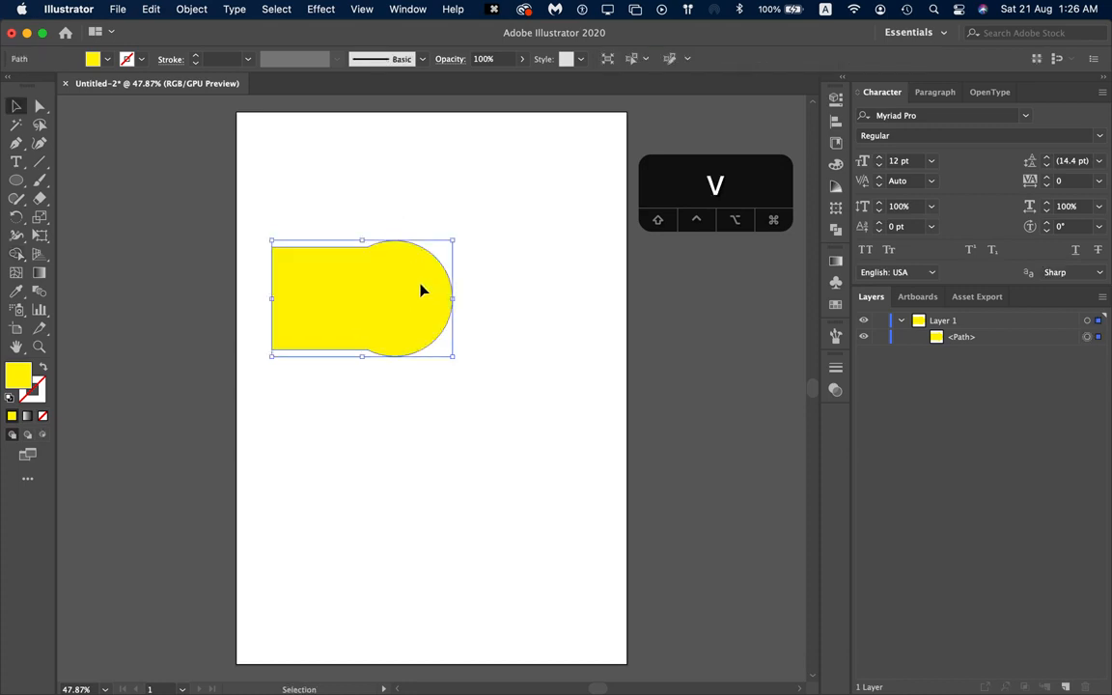
{"action": "left_click", "coordinate": [464, 231]}
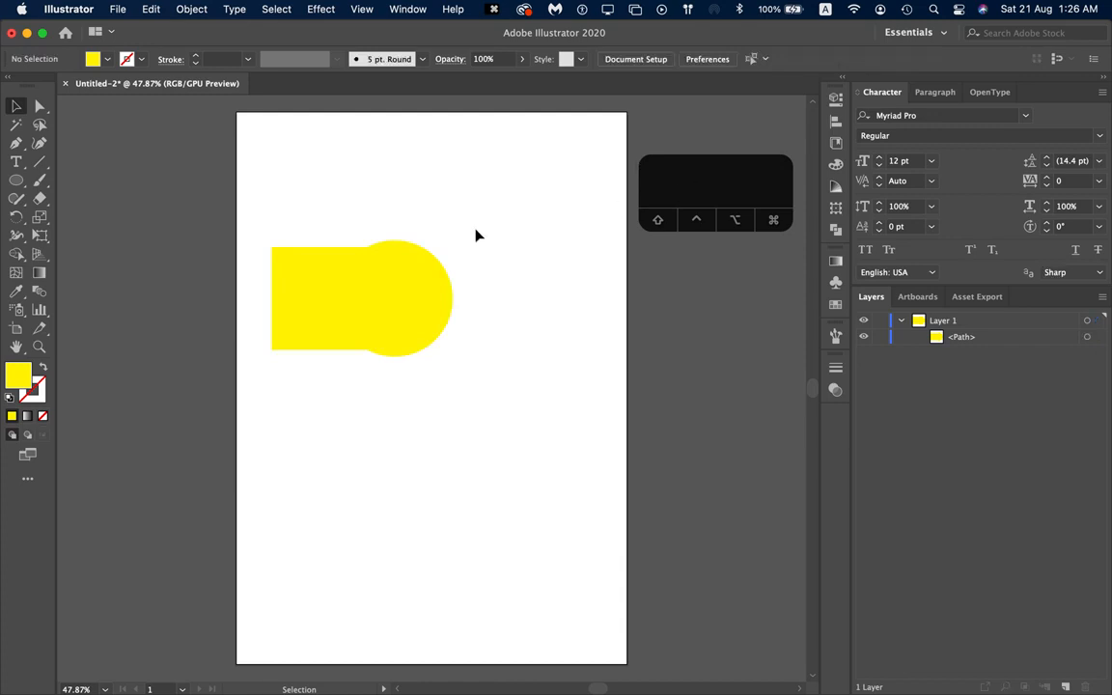
{"action": "left_click", "coordinate": [435, 305]}
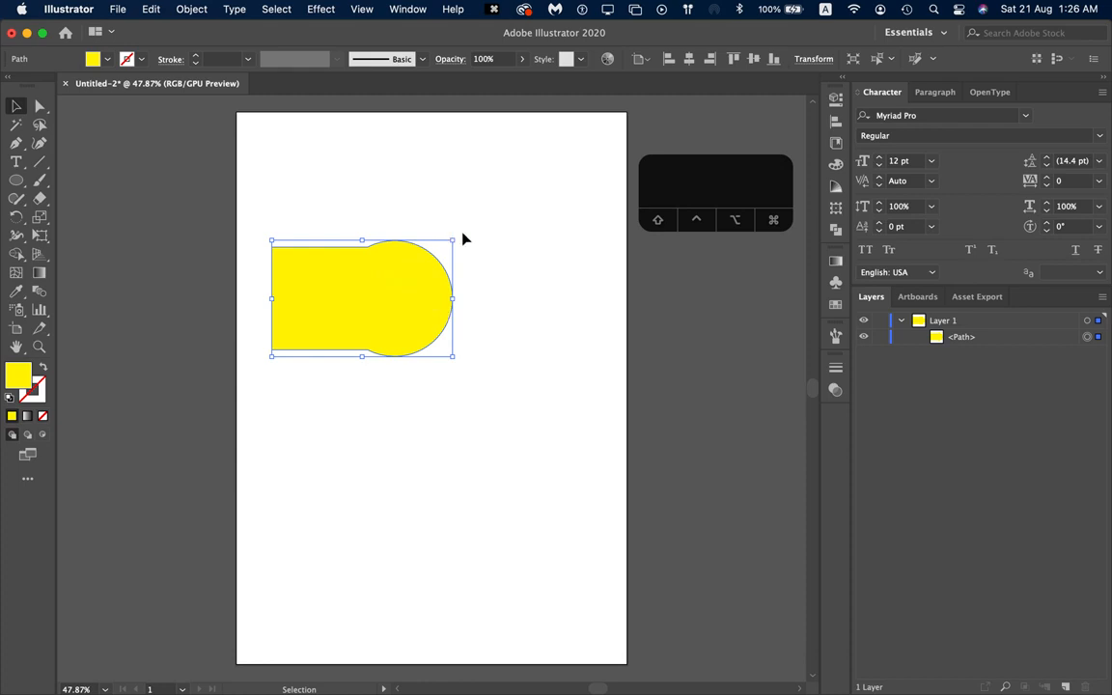
{"action": "left_click_drag", "start_coordinate": [458, 234], "coordinate": [449, 377]}
{"action": "left_click_drag", "start_coordinate": [381, 325], "coordinate": [414, 376]}
{"action": "left_click_drag", "start_coordinate": [715, 185], "coordinate": [721, 145]}
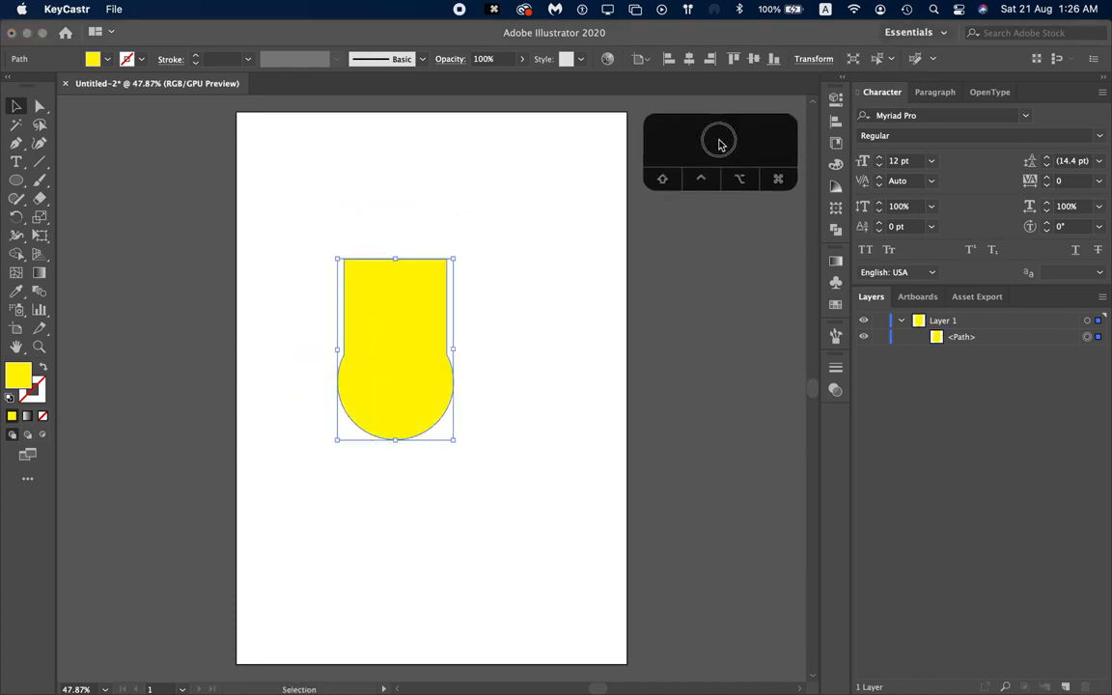
{"action": "left_click", "coordinate": [519, 373]}
{"action": "left_click", "coordinate": [522, 374]}
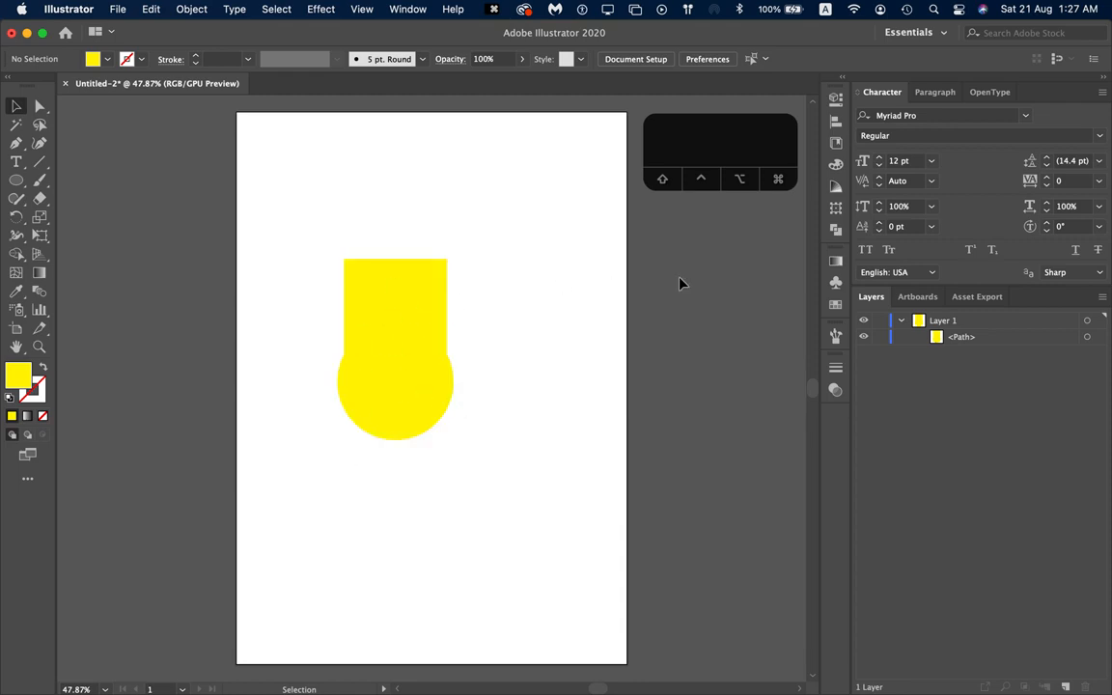
Step: Open the gradient settings and fill the merged shape with the white-to-black linear gradient
{"action": "left_click", "coordinate": [835, 263]}
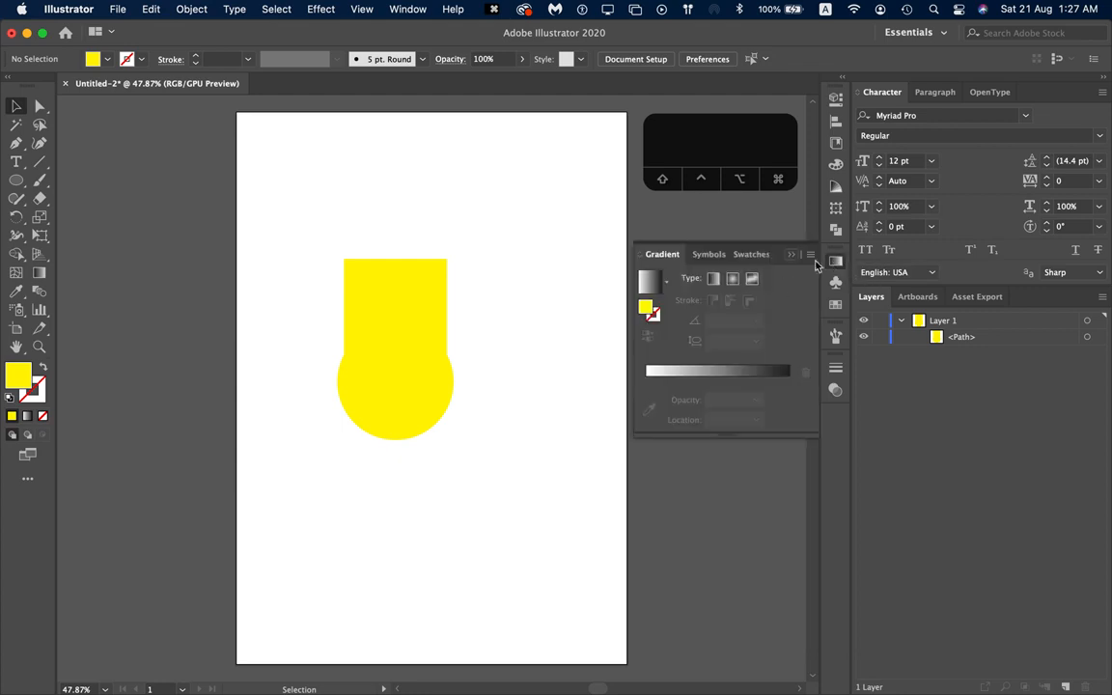
{"action": "left_click", "coordinate": [789, 257]}
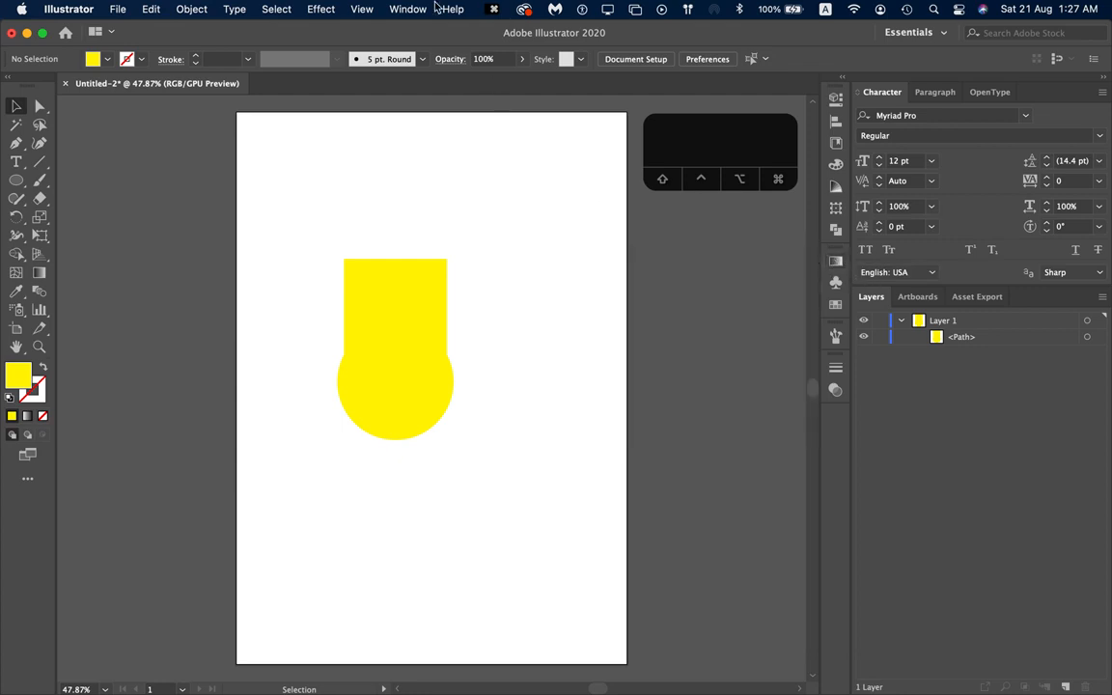
{"action": "left_click", "coordinate": [403, 9]}
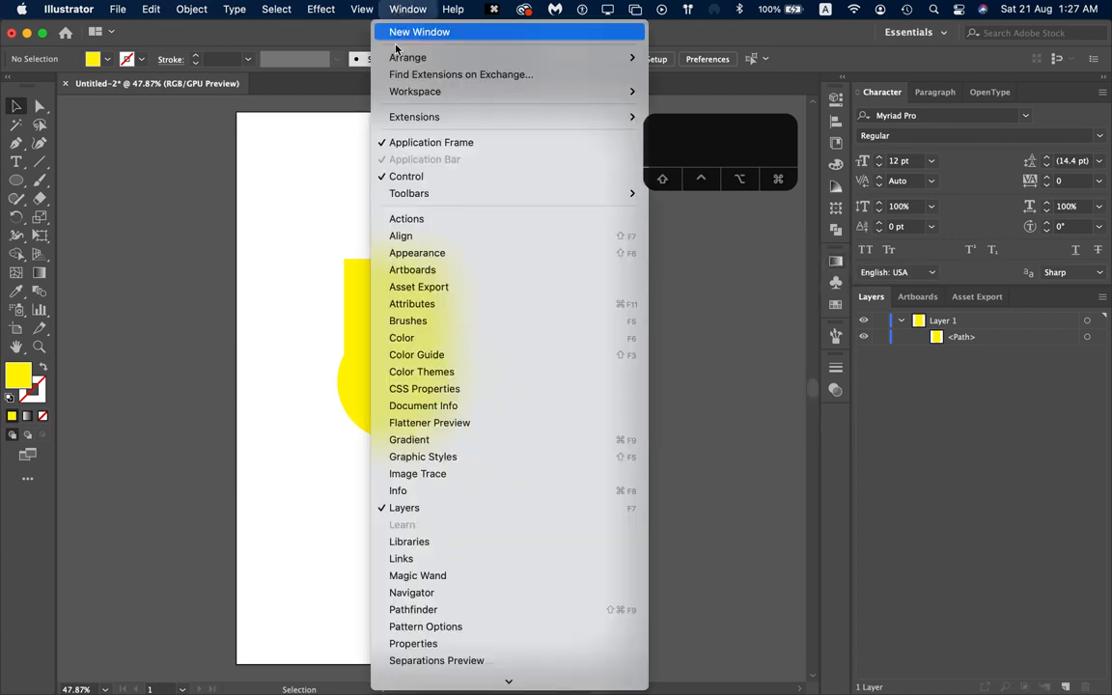
{"action": "left_click", "coordinate": [412, 441]}
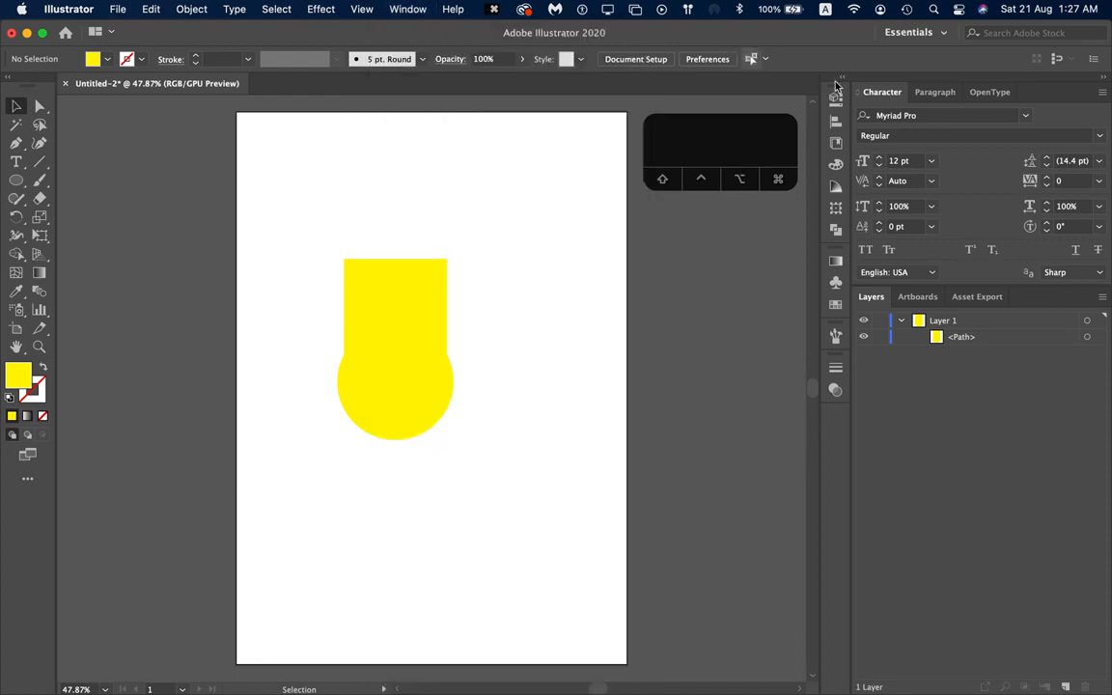
{"action": "left_click", "coordinate": [834, 266]}
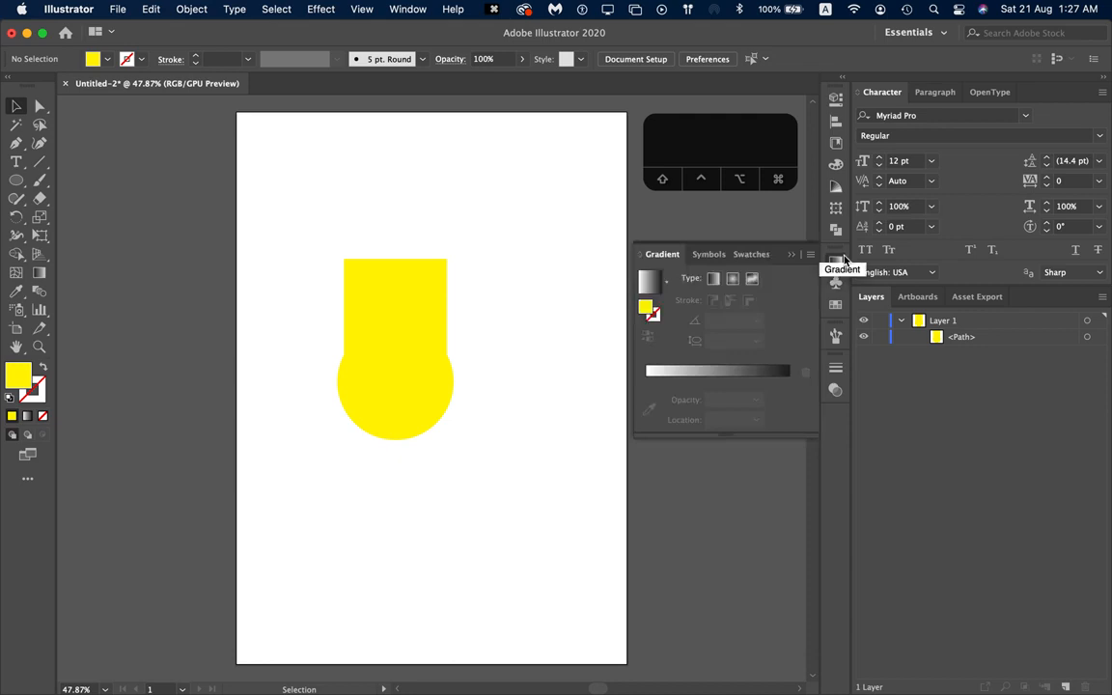
{"action": "left_click", "coordinate": [402, 334]}
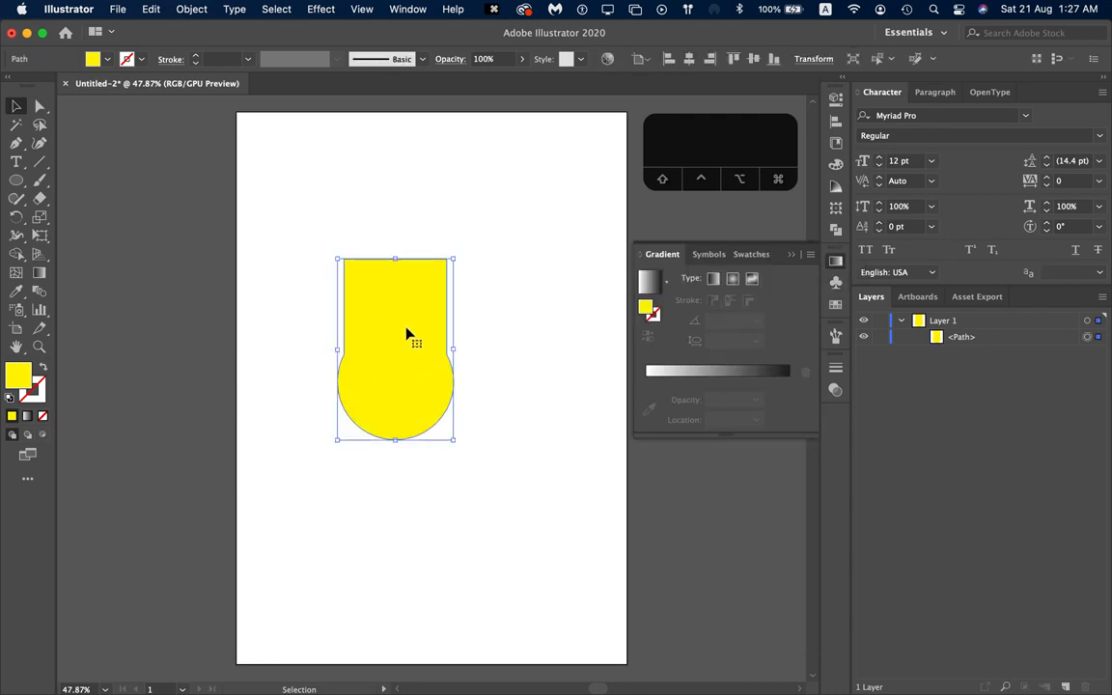
{"action": "left_click", "coordinate": [647, 283]}
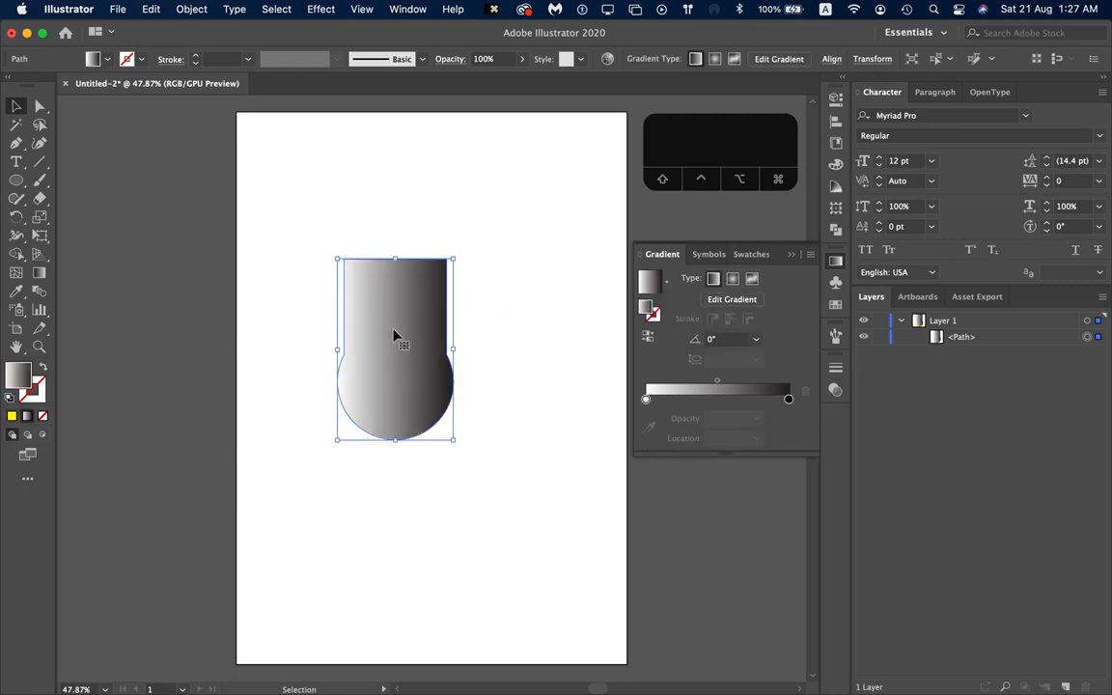
Step: Set the gradient's starting color stop to the CMYK Red swatch
{"action": "left_click", "coordinate": [645, 398]}
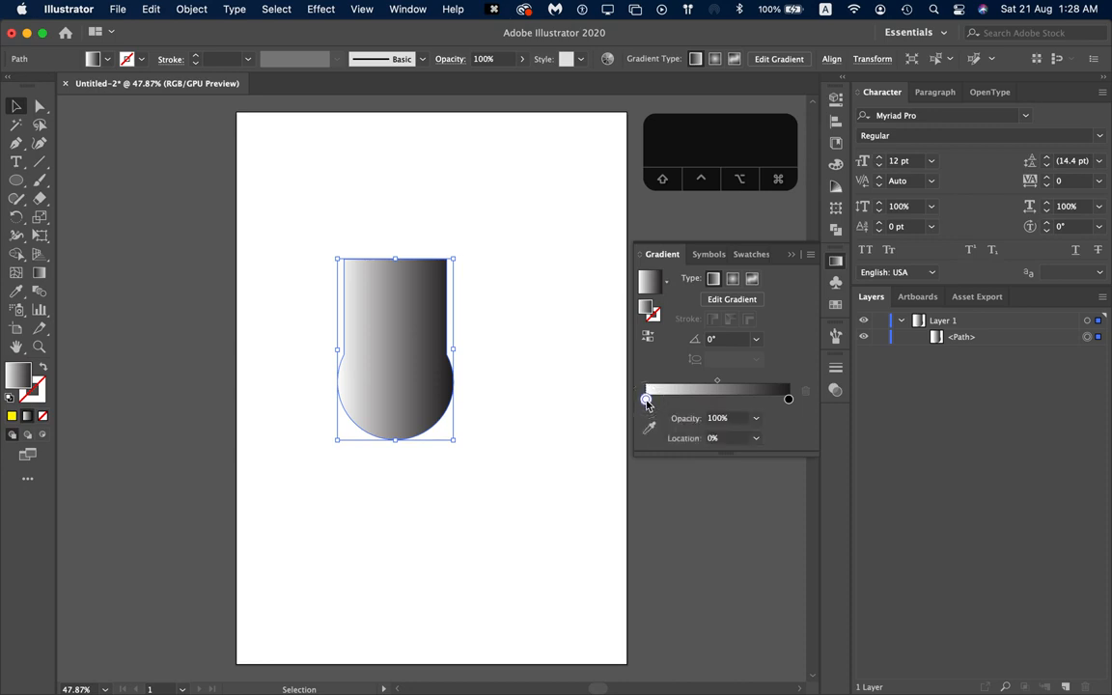
{"action": "double_click", "coordinate": [645, 399]}
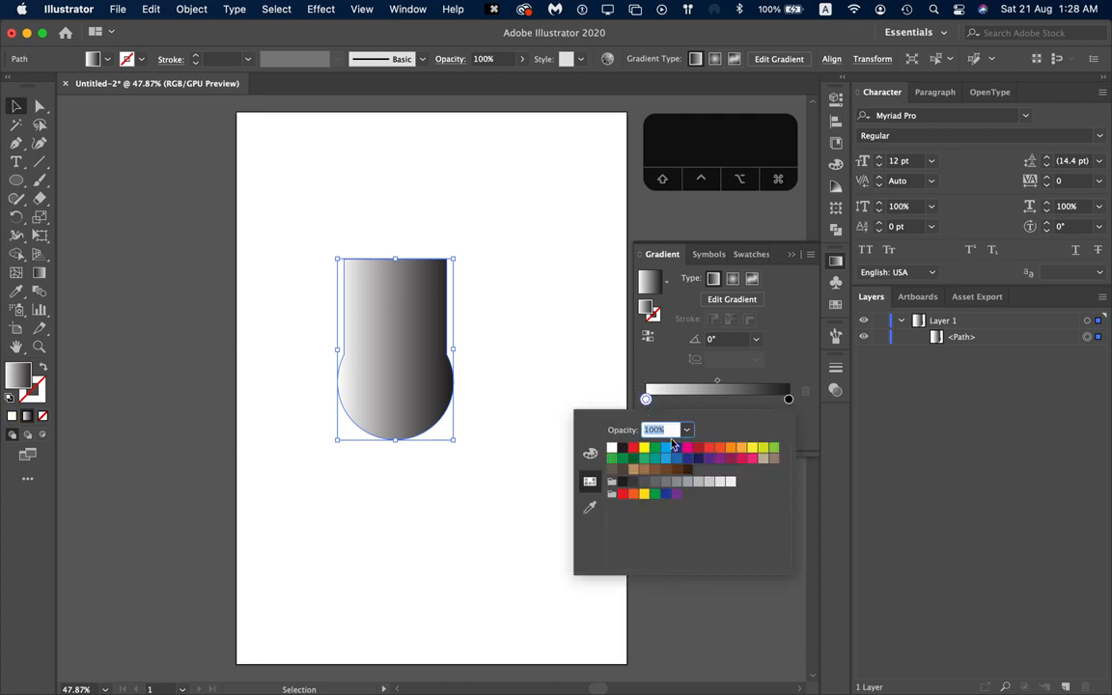
{"action": "left_click", "coordinate": [590, 452]}
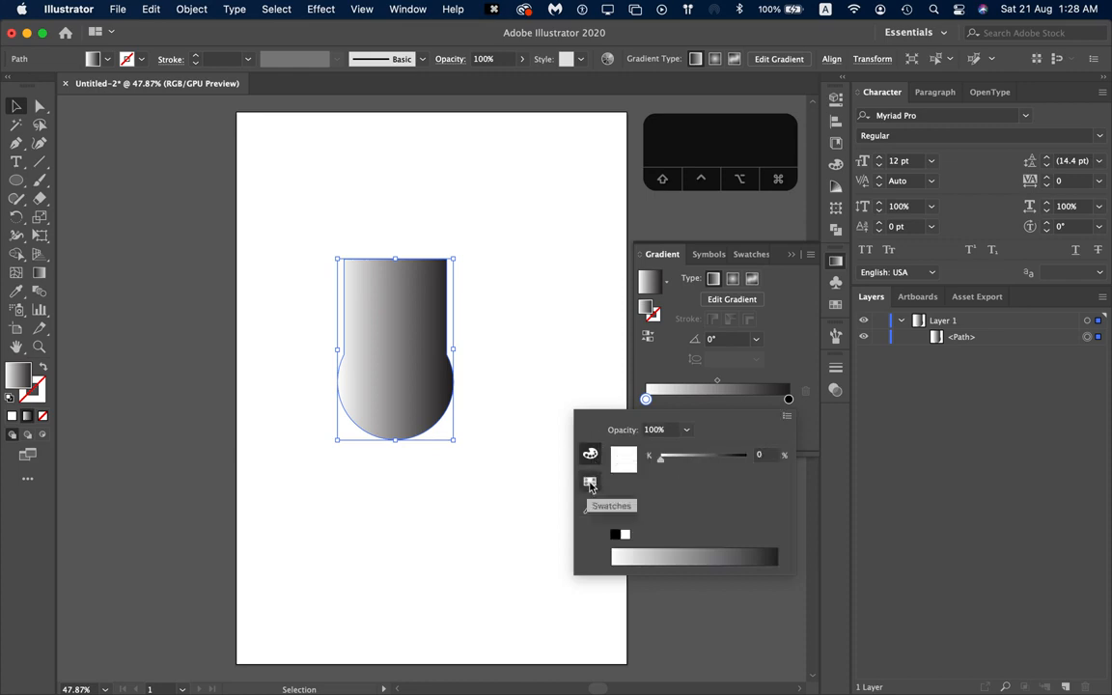
{"action": "left_click", "coordinate": [590, 484]}
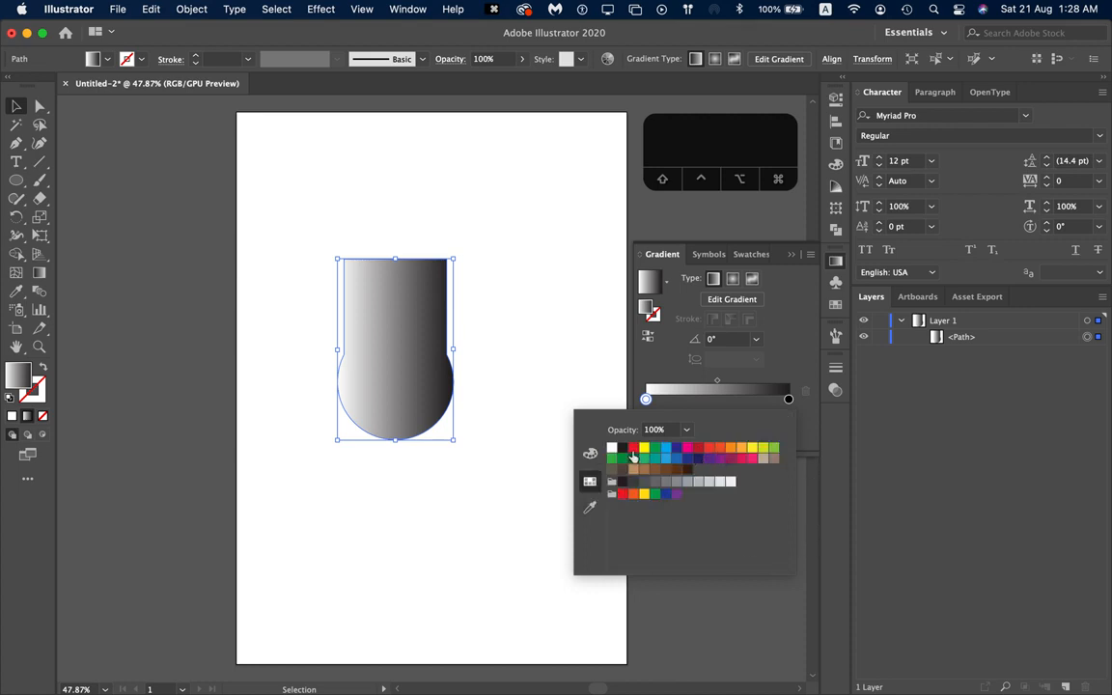
{"action": "left_click", "coordinate": [632, 448]}
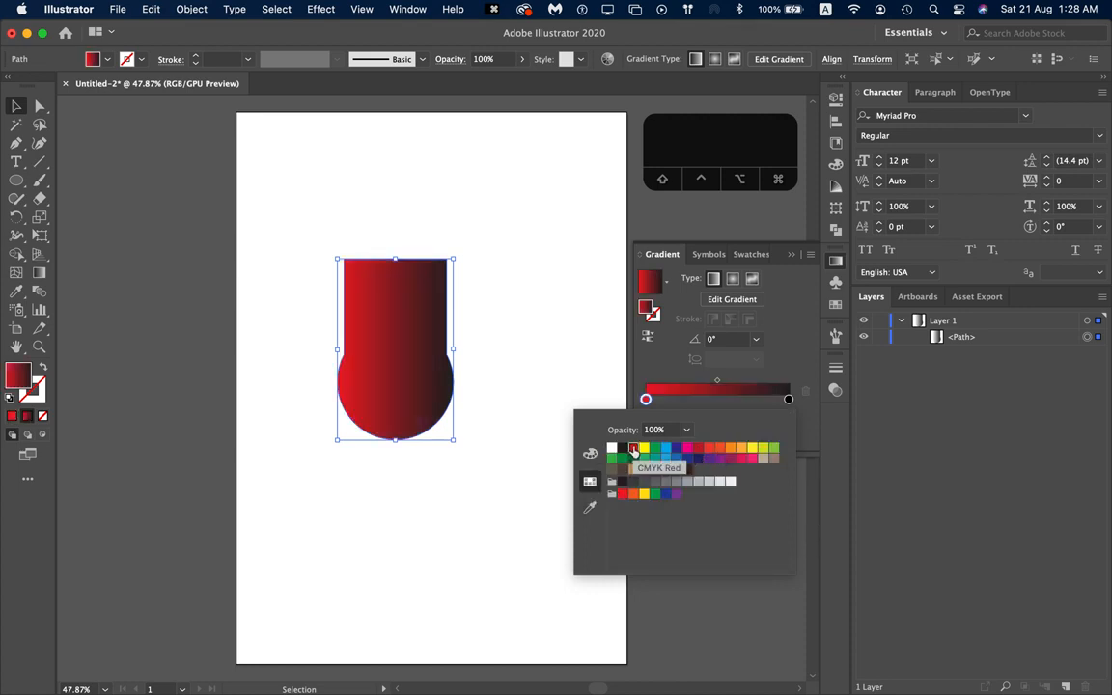
{"action": "left_click", "coordinate": [699, 617]}
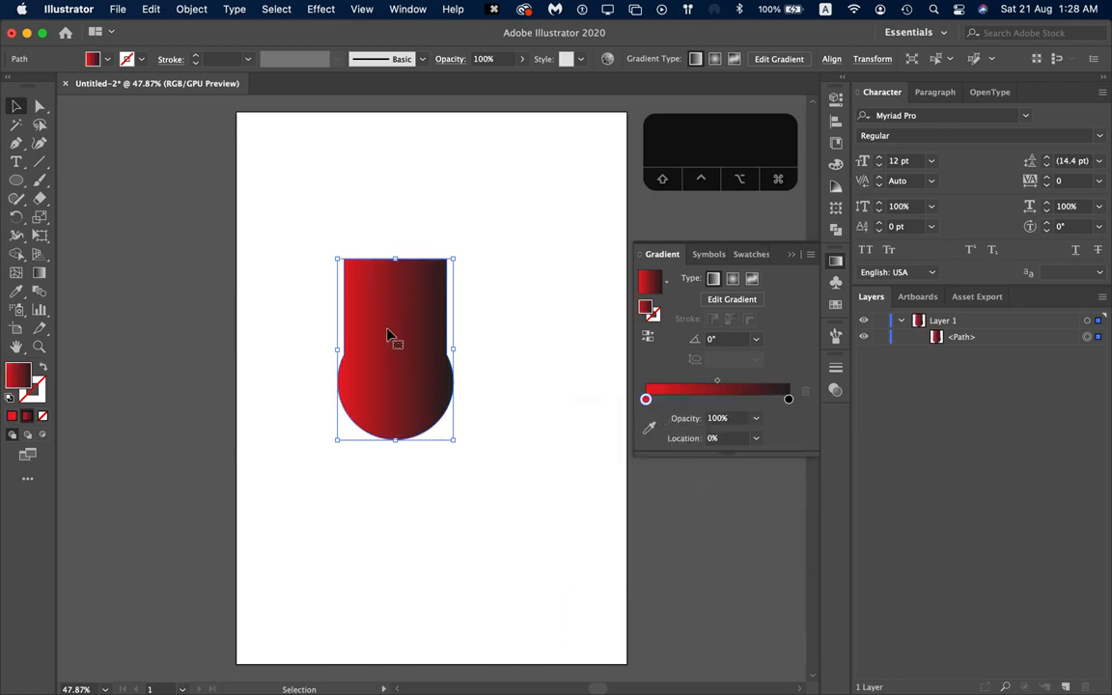
Step: Try yellow, CMYK Green and brown swatches on the gradient's end color stop, and set it to purple
{"action": "left_click", "coordinate": [789, 400]}
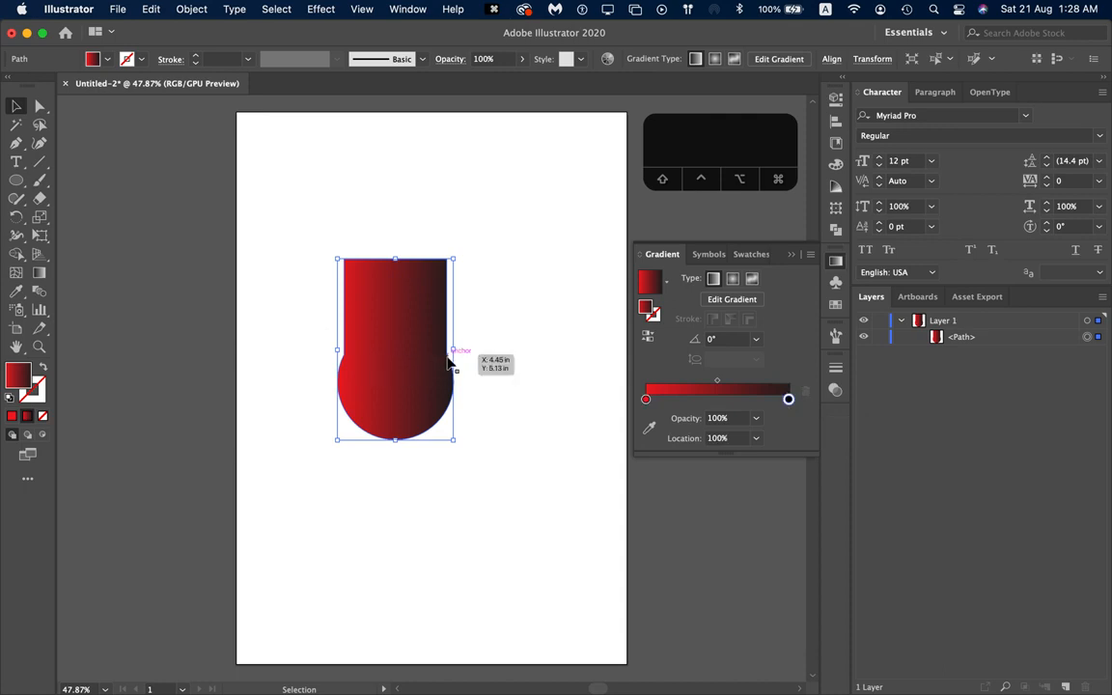
{"action": "double_click", "coordinate": [789, 399]}
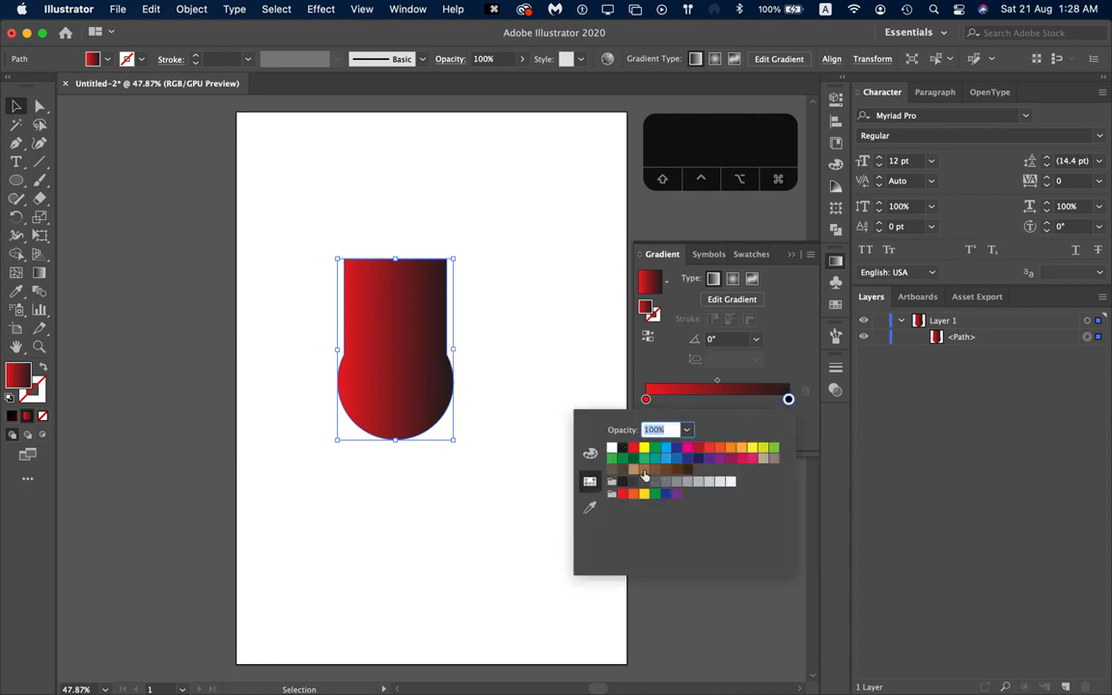
{"action": "left_click", "coordinate": [644, 447]}
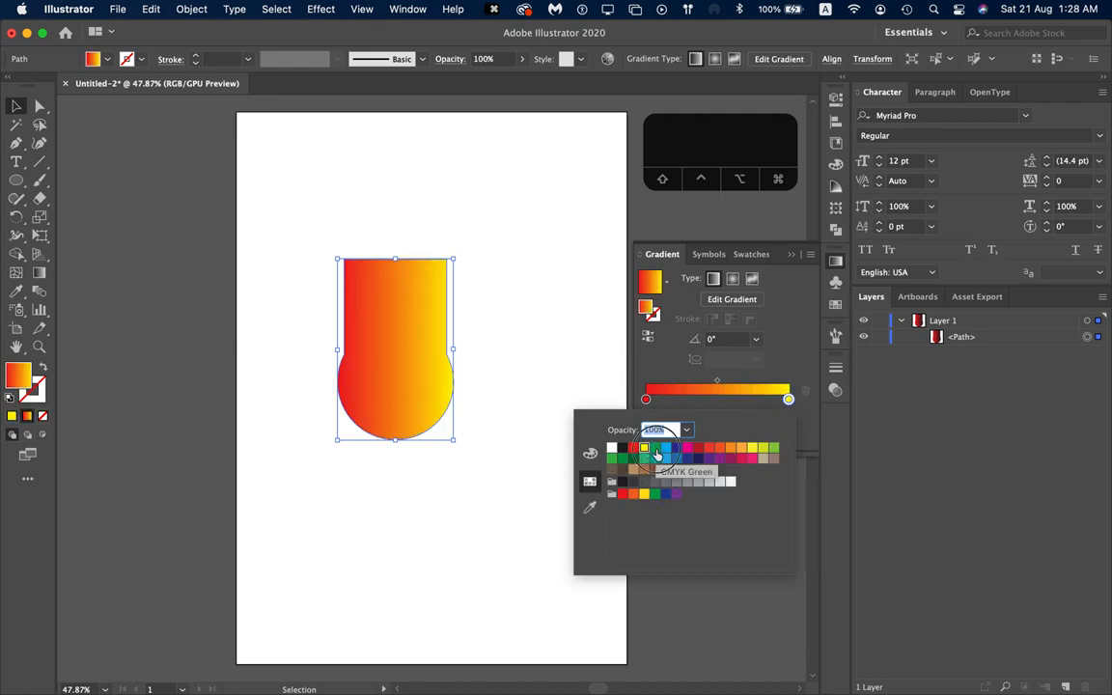
{"action": "left_click", "coordinate": [654, 447]}
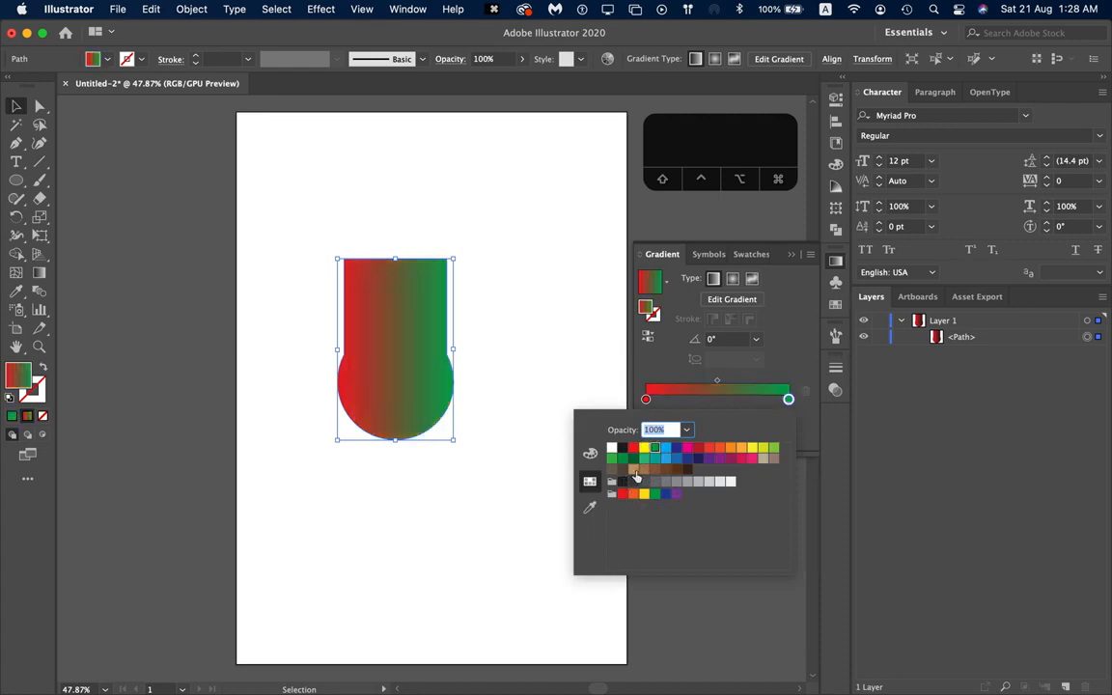
{"action": "left_click", "coordinate": [633, 469]}
{"action": "left_click", "coordinate": [674, 470]}
{"action": "left_click", "coordinate": [677, 459]}
{"action": "left_click", "coordinate": [714, 461]}
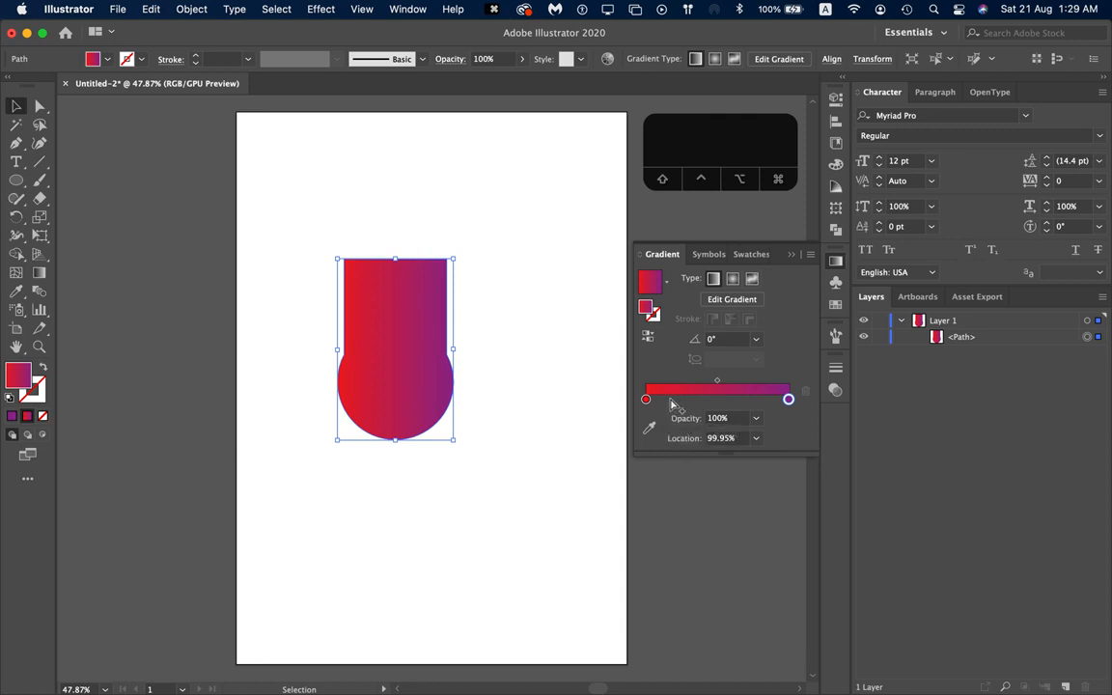
Step: Add a third color stop to the gradient near the red end and set it to a light blue swatch
{"action": "left_click", "coordinate": [672, 400]}
{"action": "double_click", "coordinate": [671, 399]}
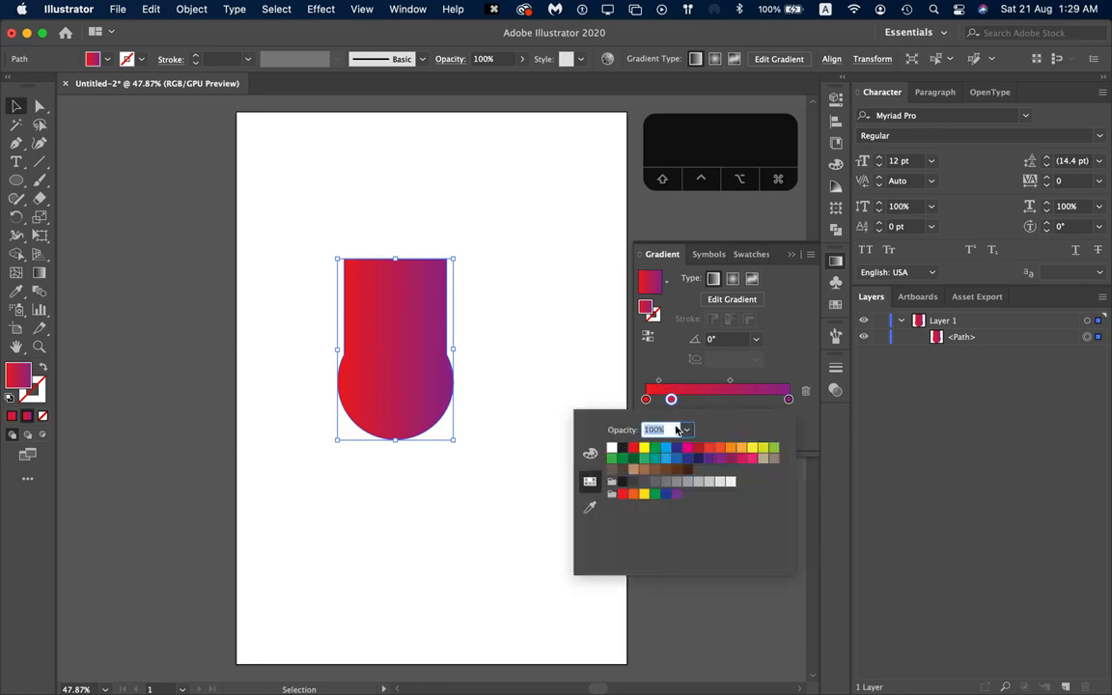
{"action": "left_click", "coordinate": [666, 450]}
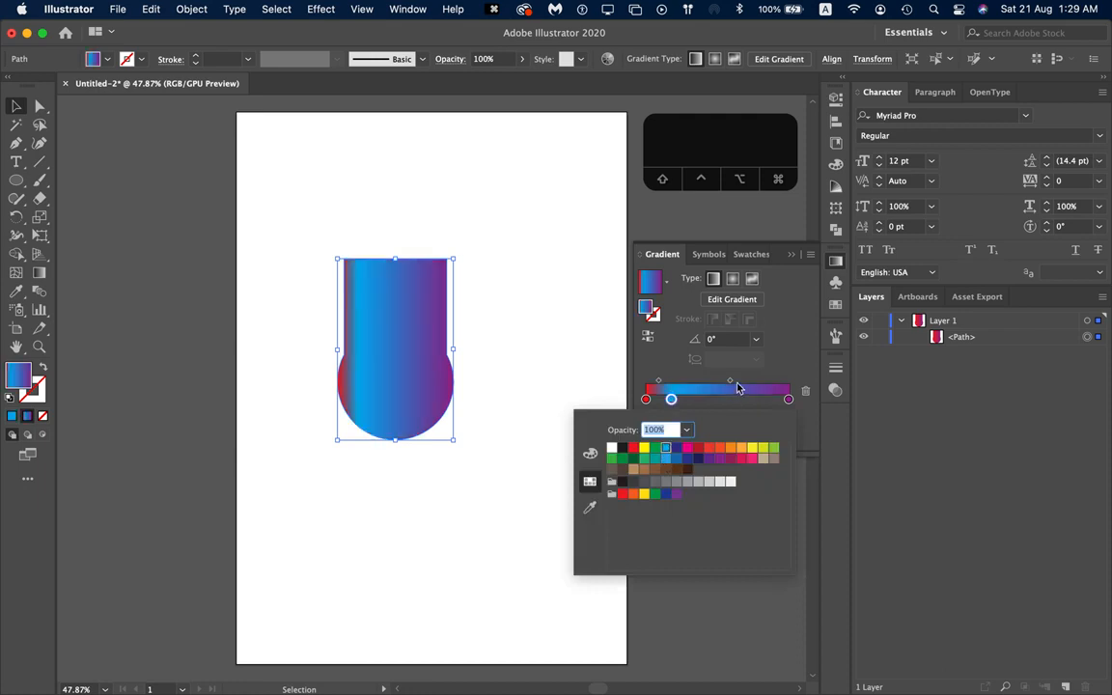
{"action": "left_click", "coordinate": [673, 397]}
{"action": "left_click_drag", "start_coordinate": [695, 398], "coordinate": [714, 398]}
{"action": "key", "text": "super+z"}
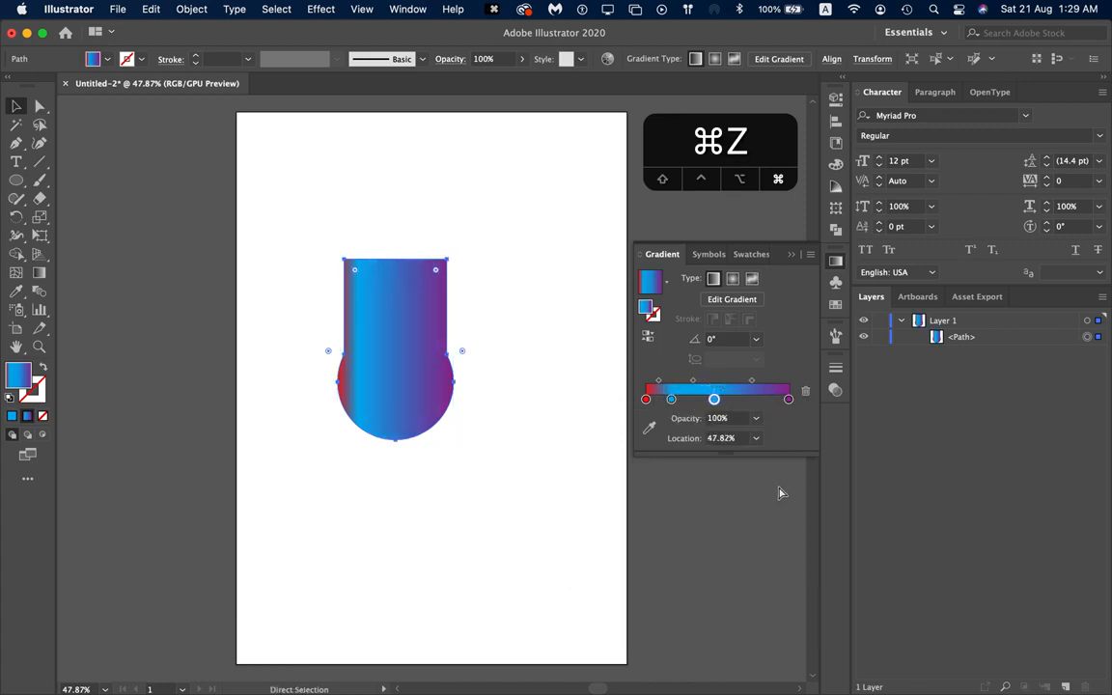
Step: Move the gradient's light blue stop to about 49.8% and shift the midpoint between red and blue to about 44%
{"action": "left_click_drag", "start_coordinate": [658, 382], "coordinate": [717, 399]}
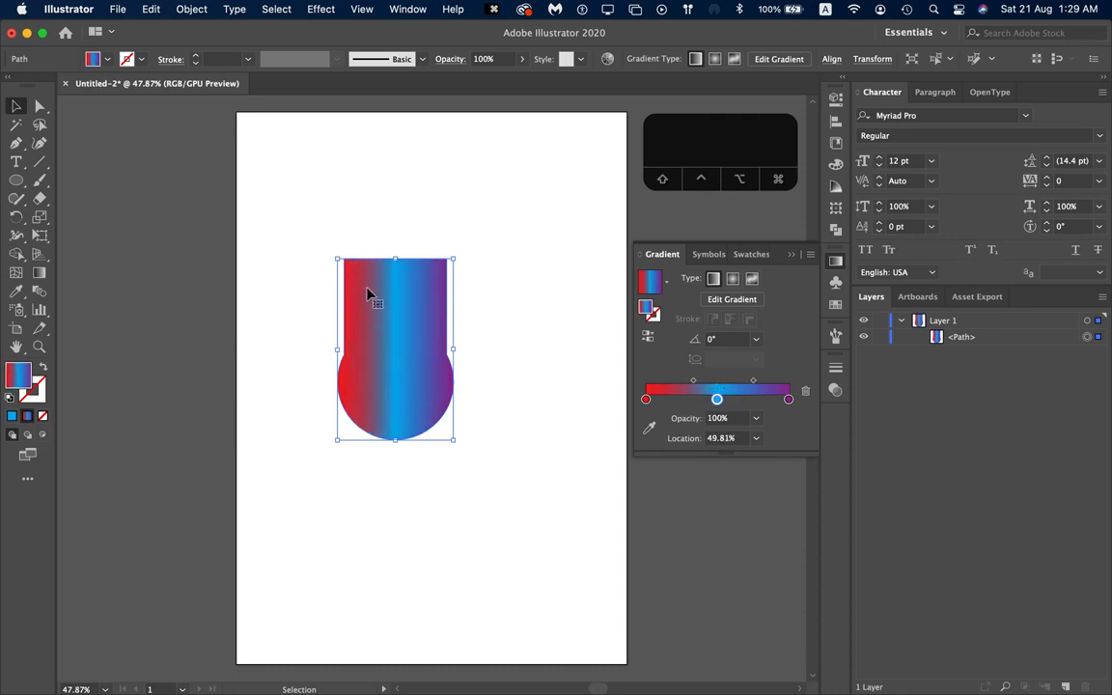
{"action": "mouse_move", "coordinate": [693, 381]}
{"action": "left_mouse_down"}
{"action": "mouse_move", "coordinate": [670, 382]}
{"action": "mouse_move", "coordinate": [758, 383]}
{"action": "mouse_move", "coordinate": [677, 384]}
{"action": "left_mouse_up"}
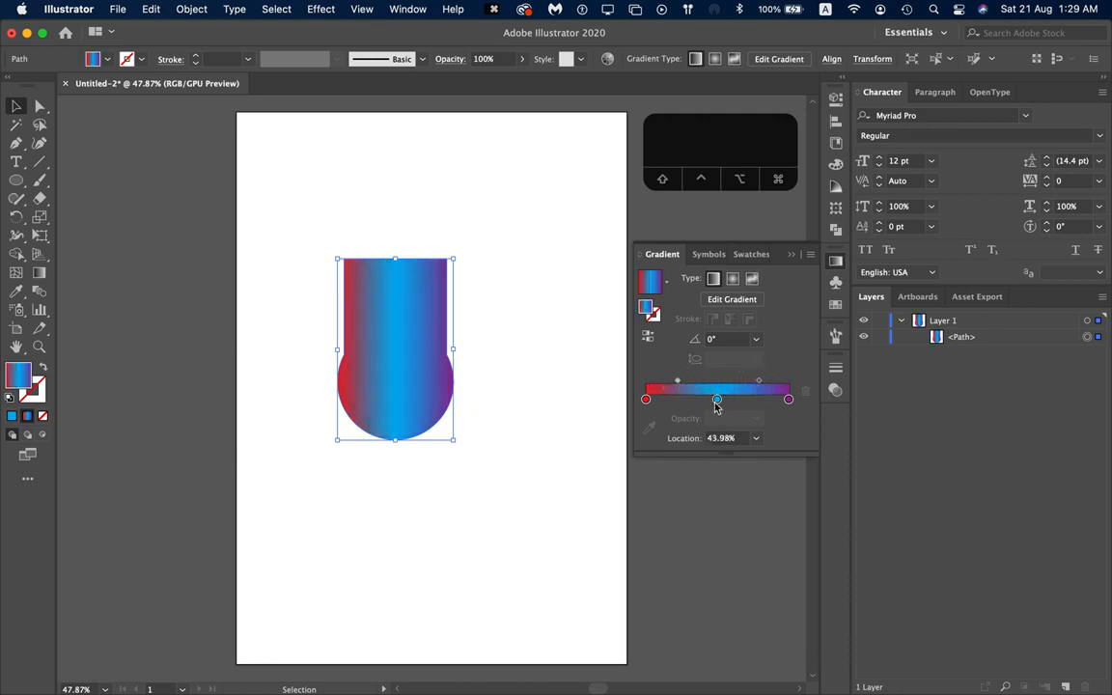
Step: Try different opacities on the gradient's middle blue stop and leave it at 52%, with the shape deselected
{"action": "left_click", "coordinate": [716, 399]}
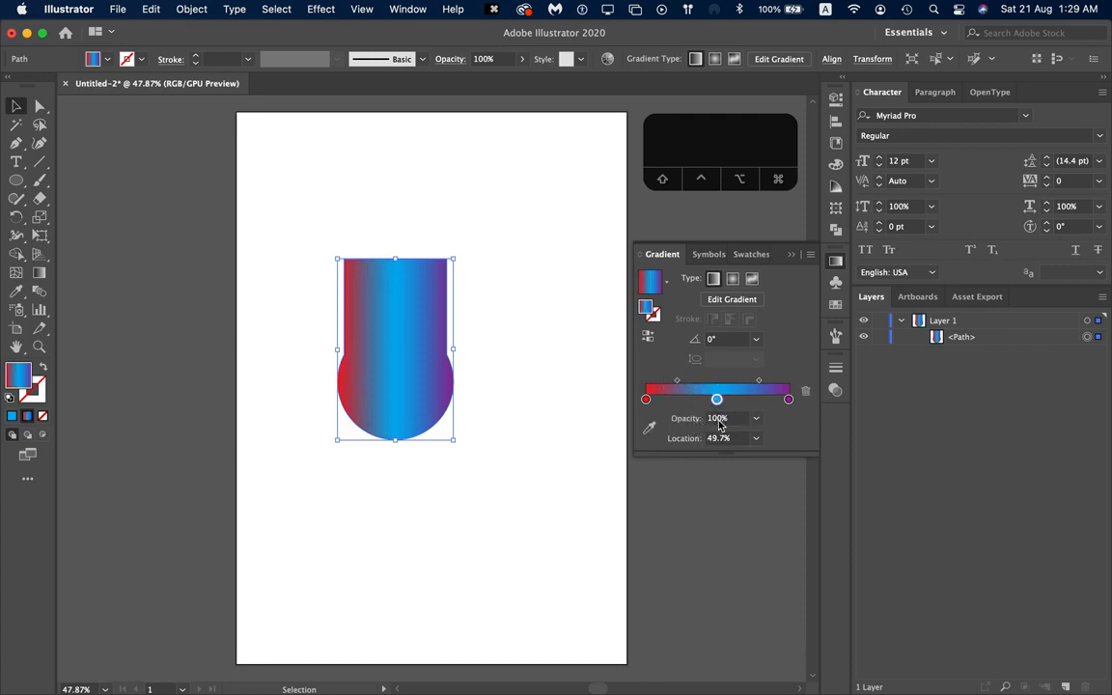
{"action": "left_click", "coordinate": [729, 418]}
{"action": "scroll", "coordinate": [729, 417], "scroll_direction": "down", "scroll_amount": 20}
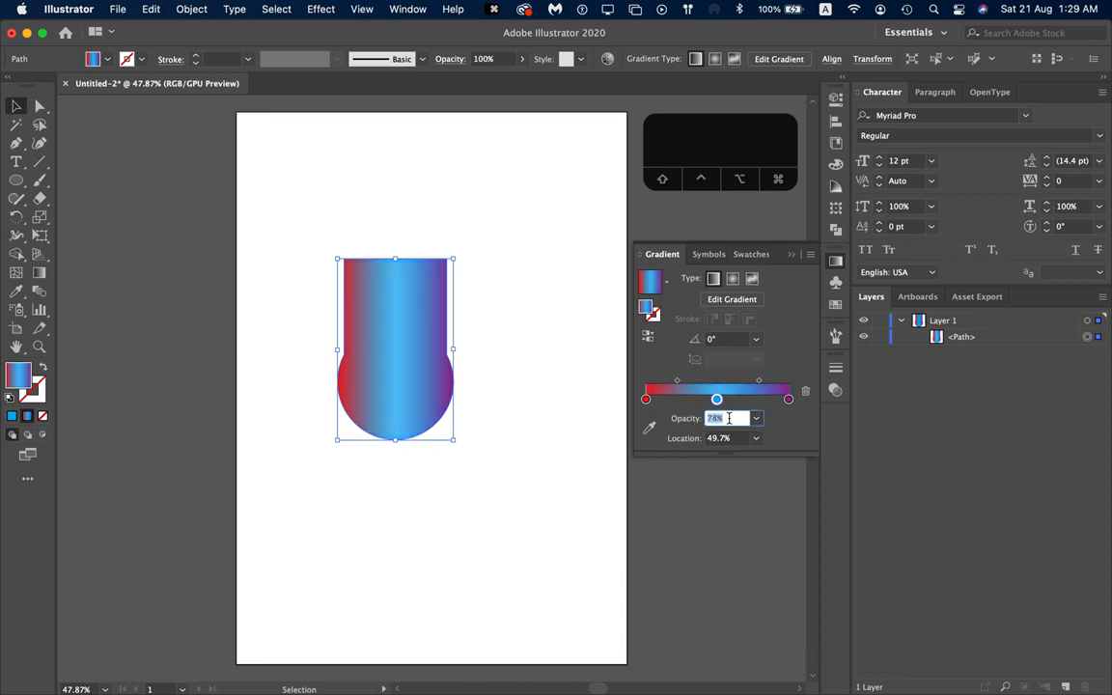
{"action": "scroll", "coordinate": [728, 418], "scroll_direction": "down", "scroll_amount": 20}
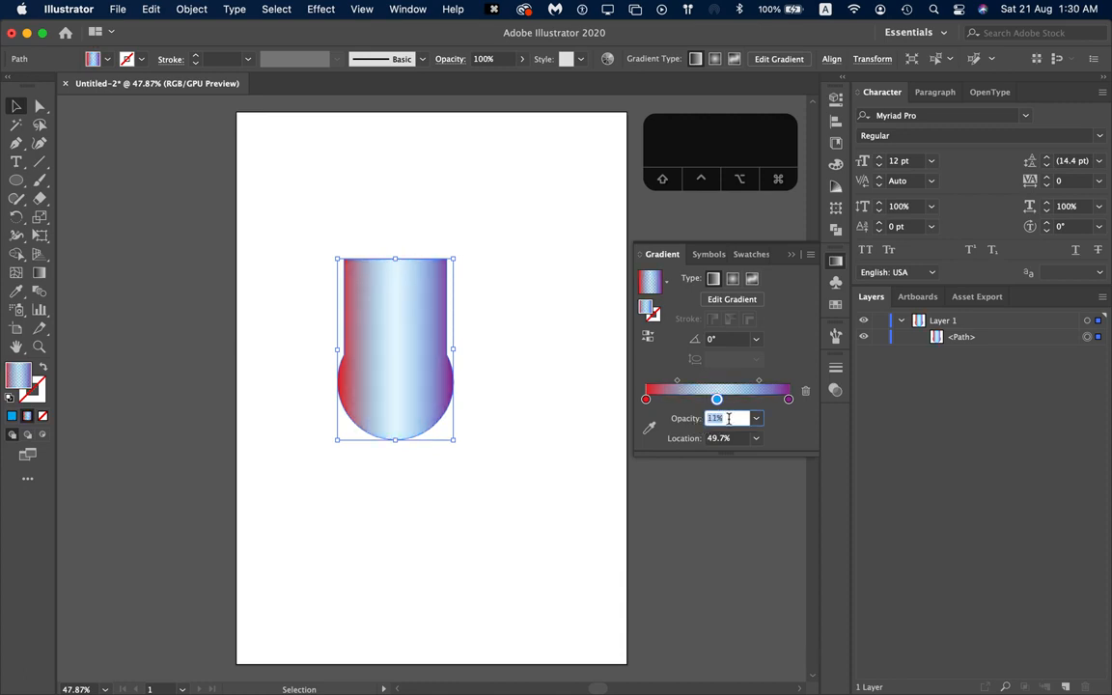
{"action": "scroll", "coordinate": [728, 418], "scroll_direction": "up", "scroll_amount": 20}
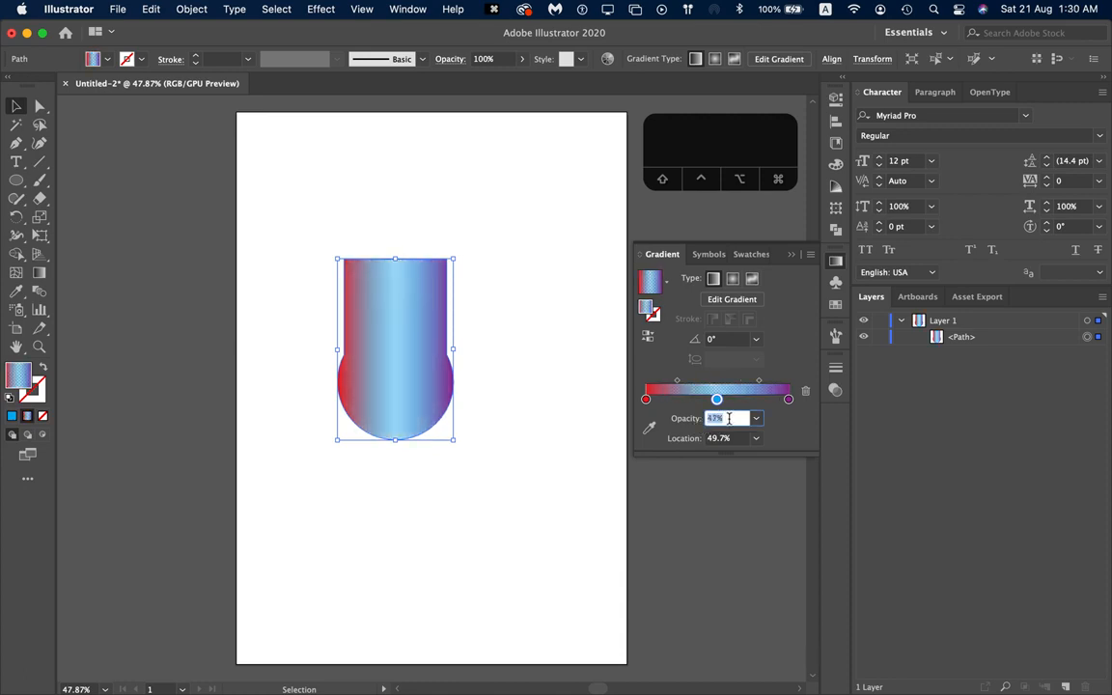
{"action": "scroll", "coordinate": [728, 418], "scroll_direction": "down", "scroll_amount": 10}
{"action": "scroll", "coordinate": [728, 418], "scroll_direction": "up", "scroll_amount": 15}
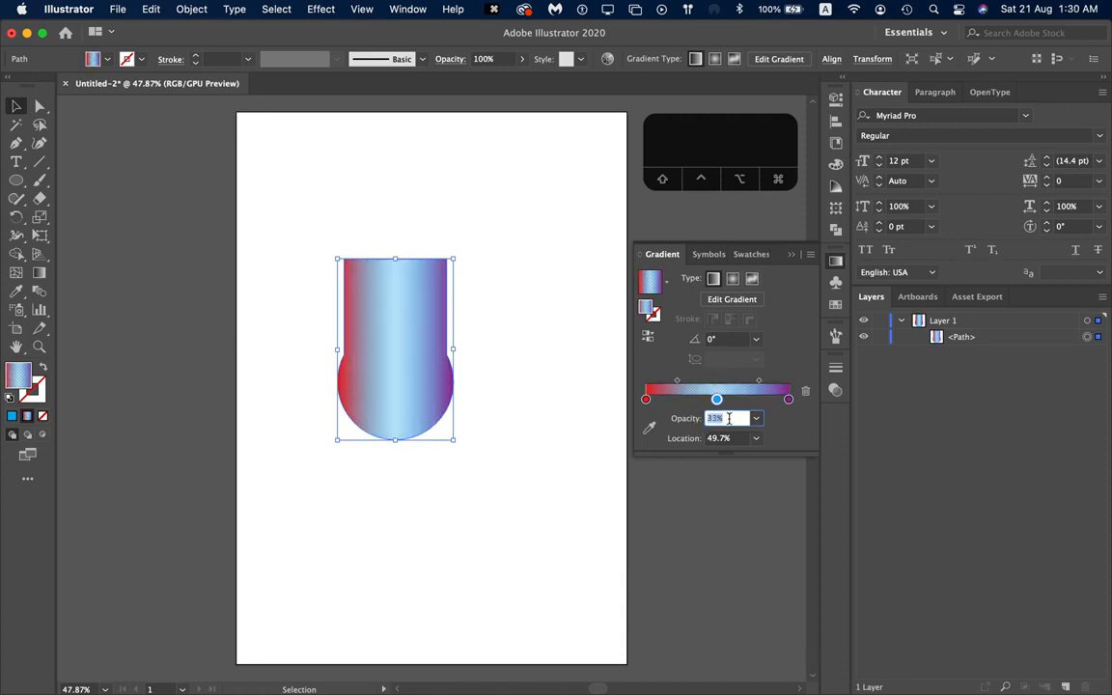
{"action": "left_click", "coordinate": [729, 509]}
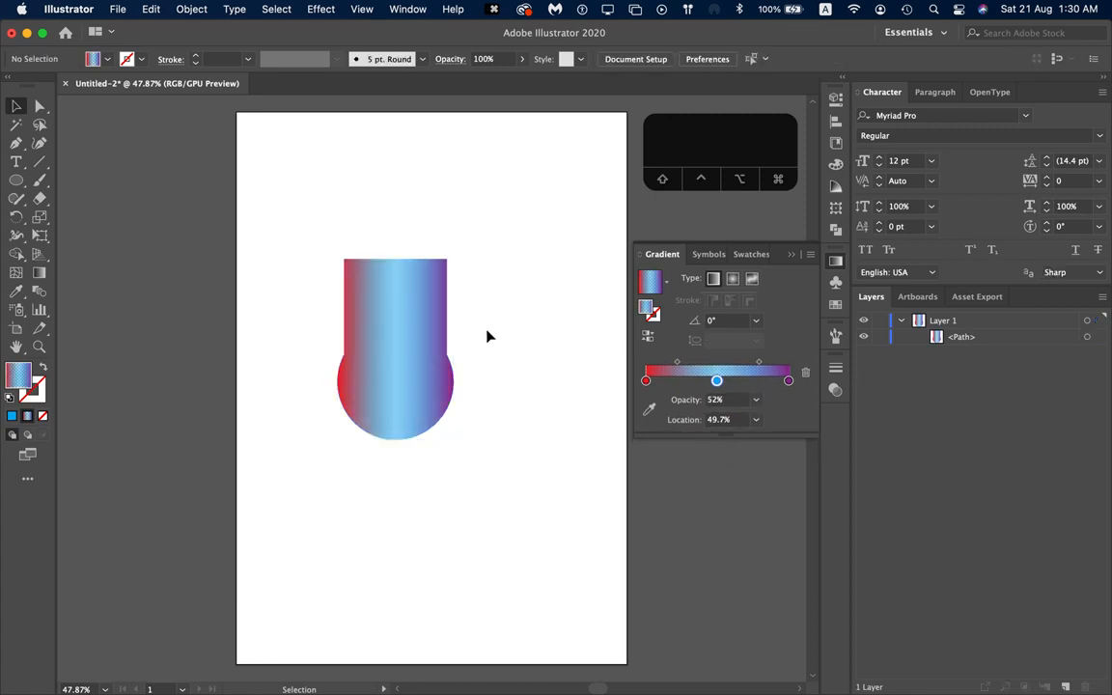
Step: Try the White, Black, Fading Sky and Super Soft Black Vignette presets on the merged shape, and apply Orange, Yellow
{"action": "left_click", "coordinate": [404, 342]}
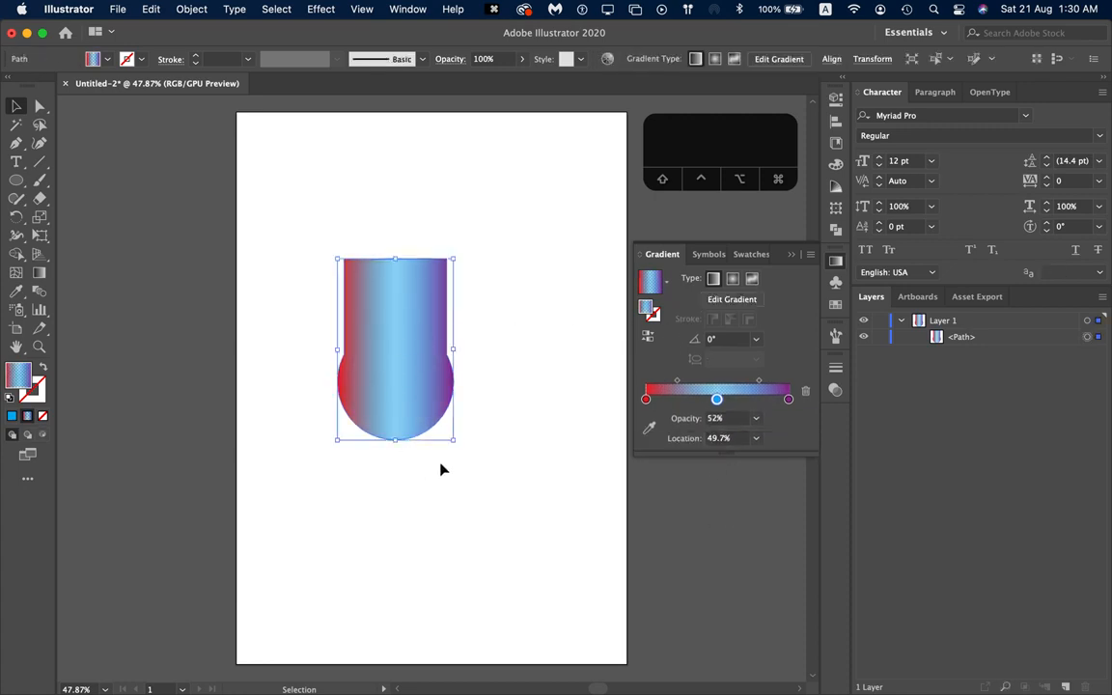
{"action": "left_click", "coordinate": [666, 288]}
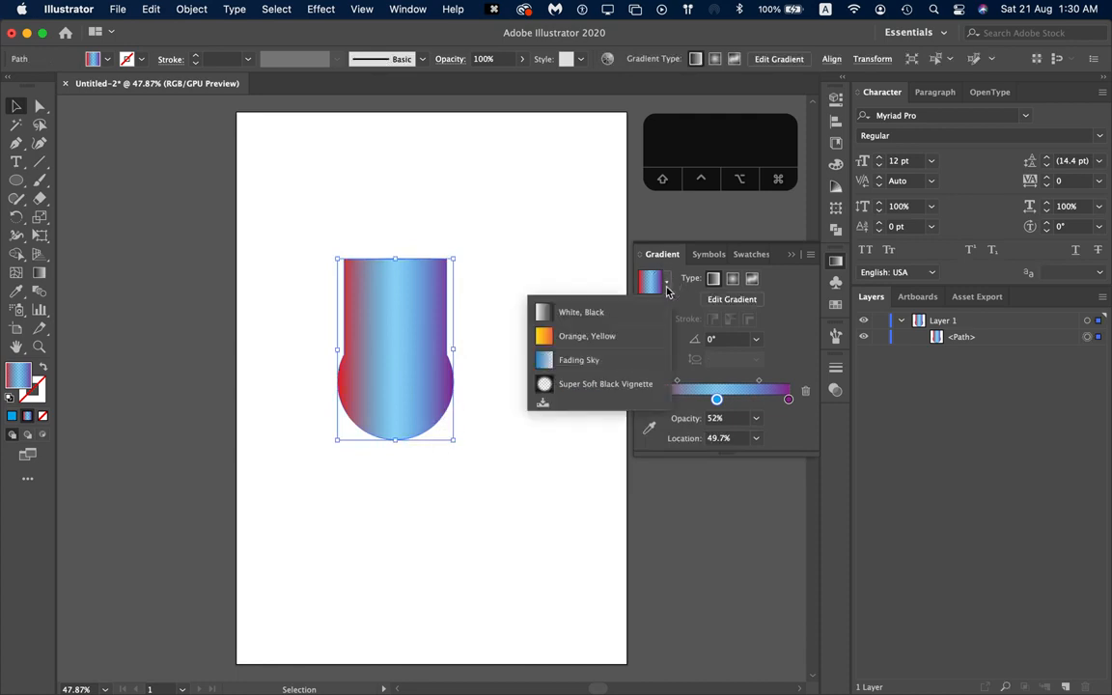
{"action": "left_click", "coordinate": [572, 313]}
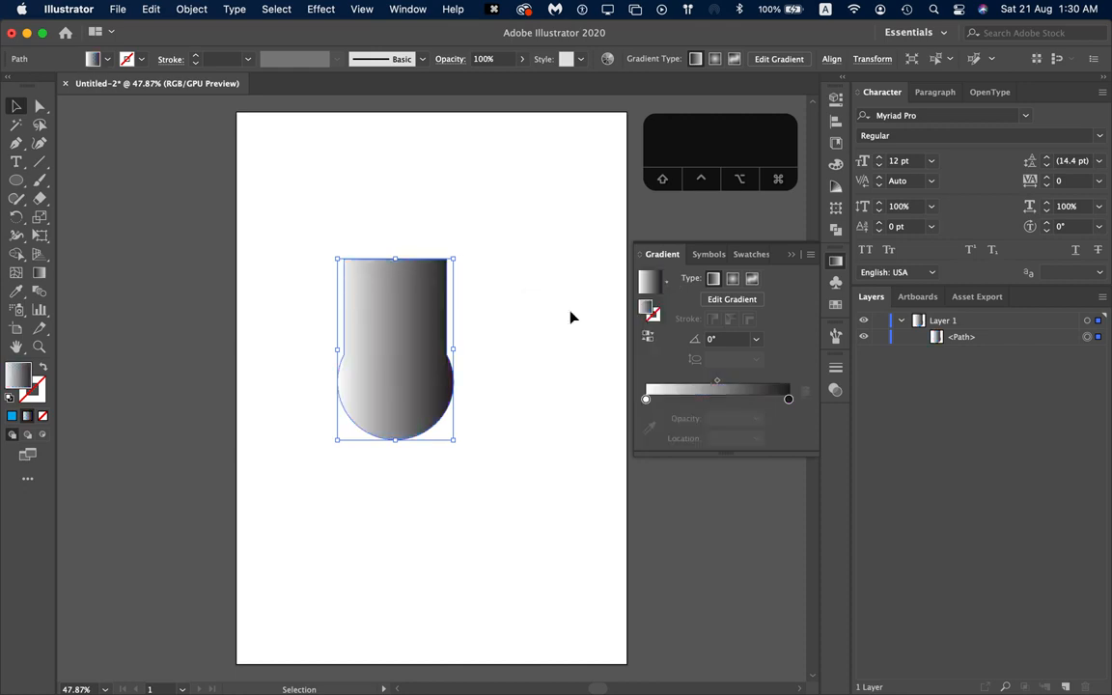
{"action": "left_click", "coordinate": [666, 288]}
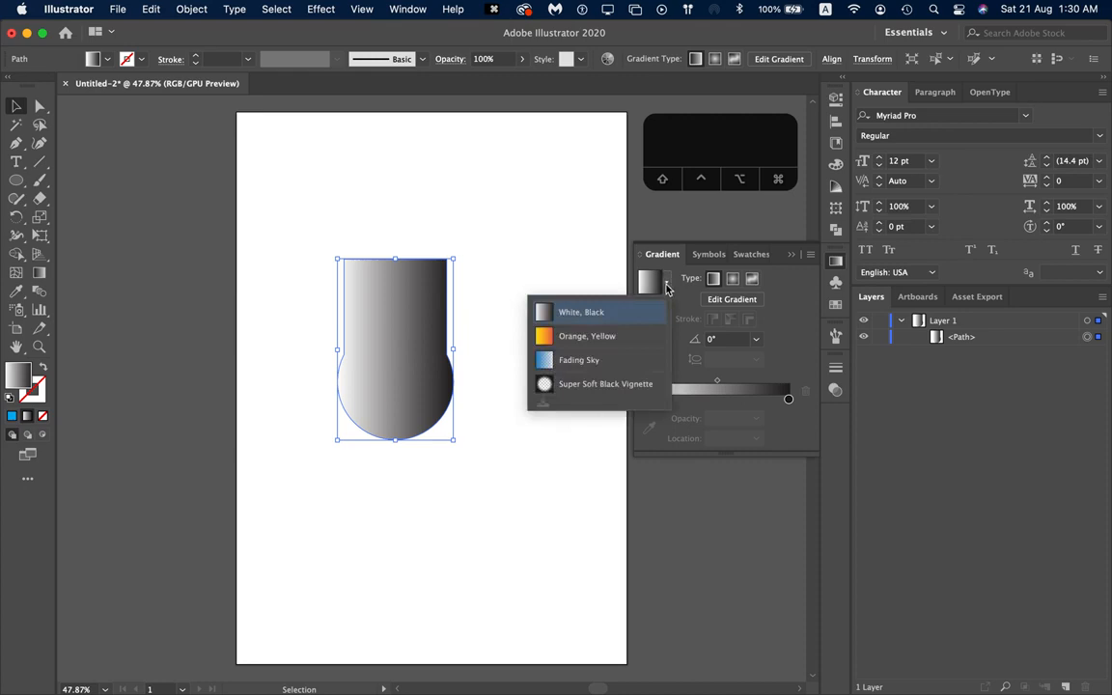
{"action": "left_click", "coordinate": [593, 362]}
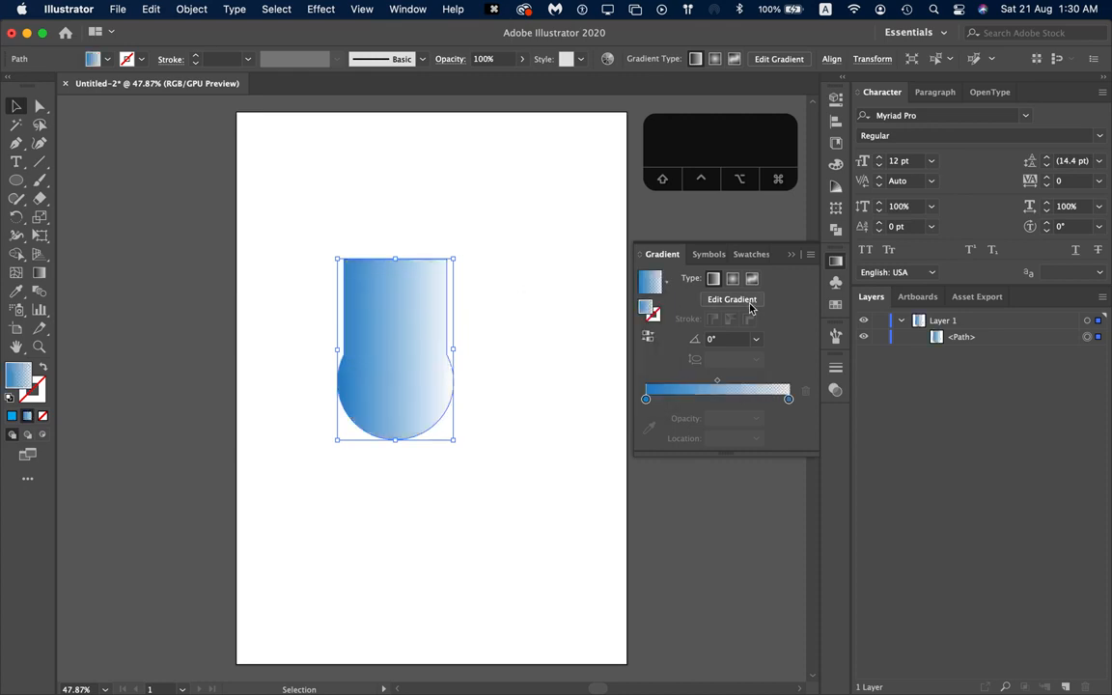
{"action": "left_click", "coordinate": [667, 286]}
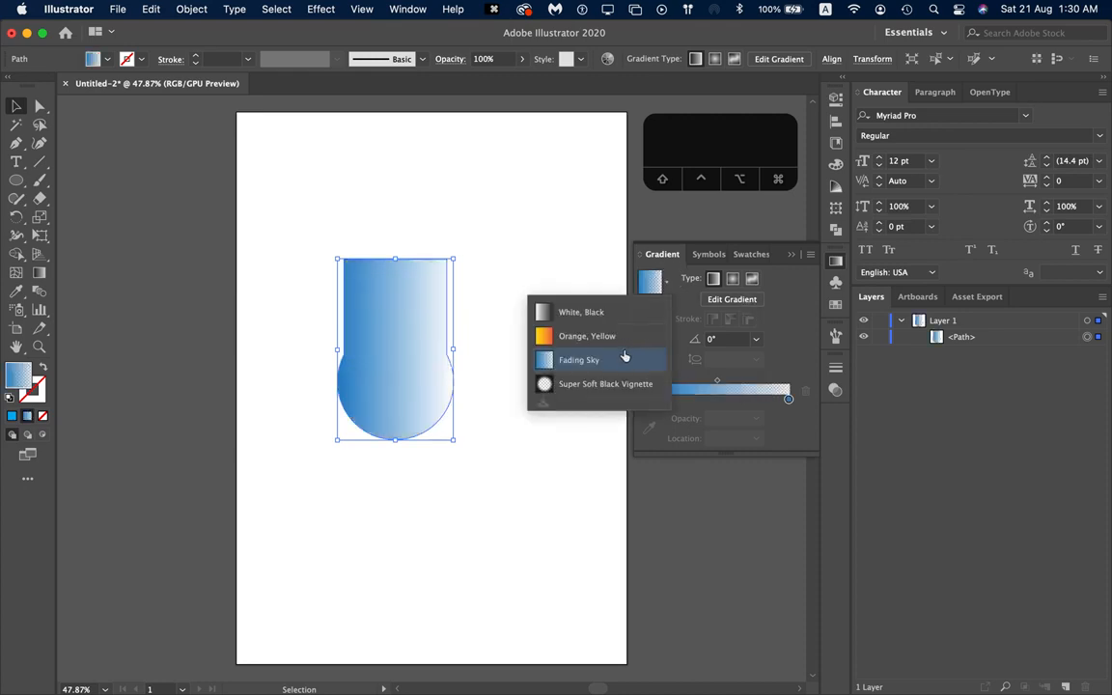
{"action": "left_click", "coordinate": [586, 388]}
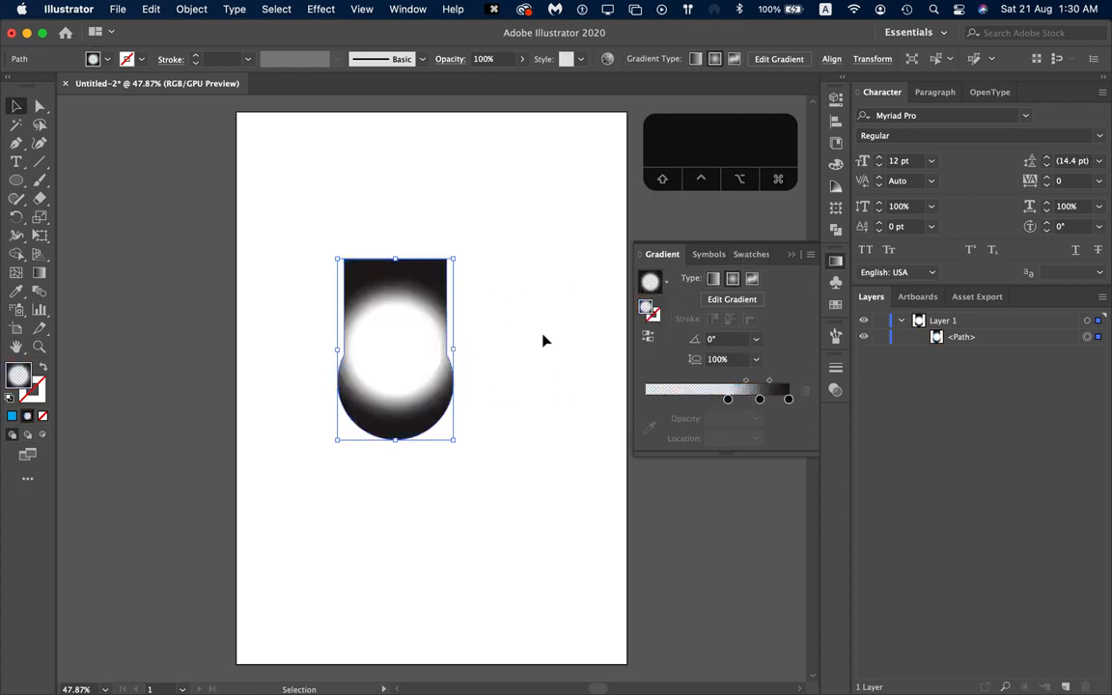
{"action": "left_click", "coordinate": [667, 288]}
{"action": "left_click", "coordinate": [667, 338]}
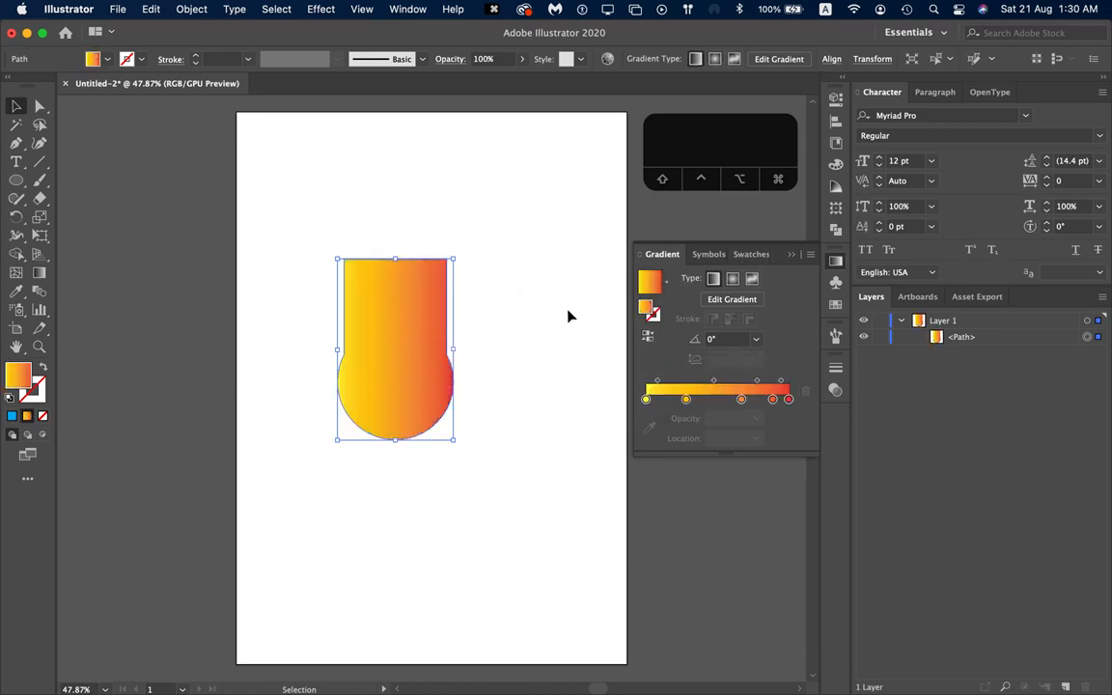
Step: Try the radial gradient type on the shape, return it to linear and deselect the shape
{"action": "left_click", "coordinate": [732, 279]}
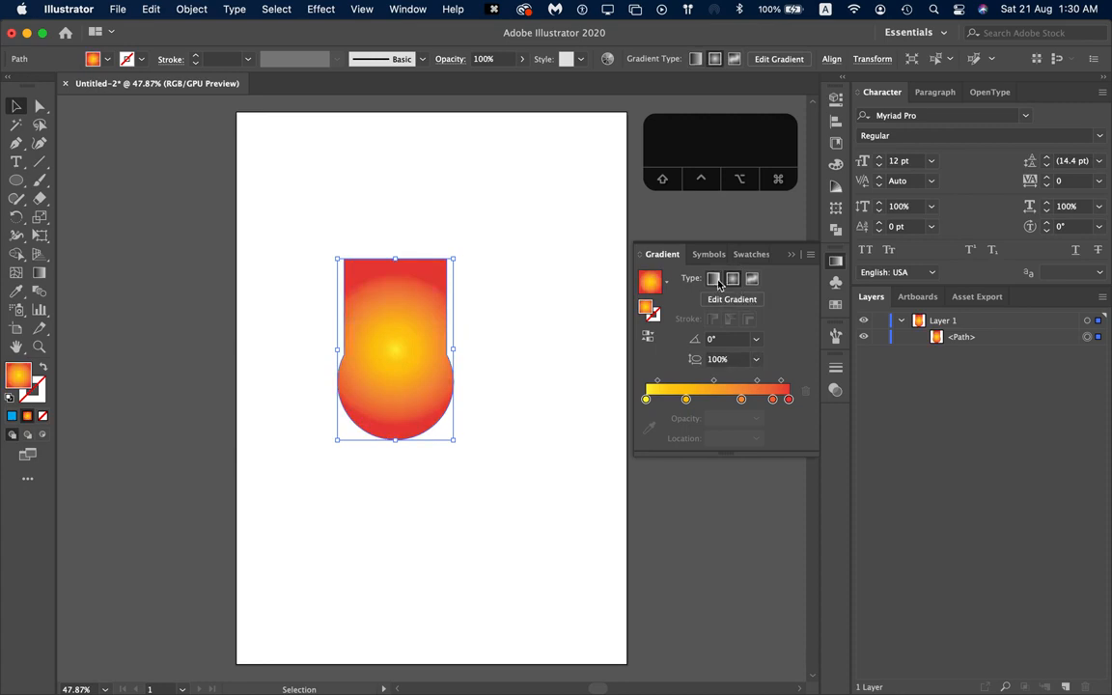
{"action": "left_click", "coordinate": [713, 279]}
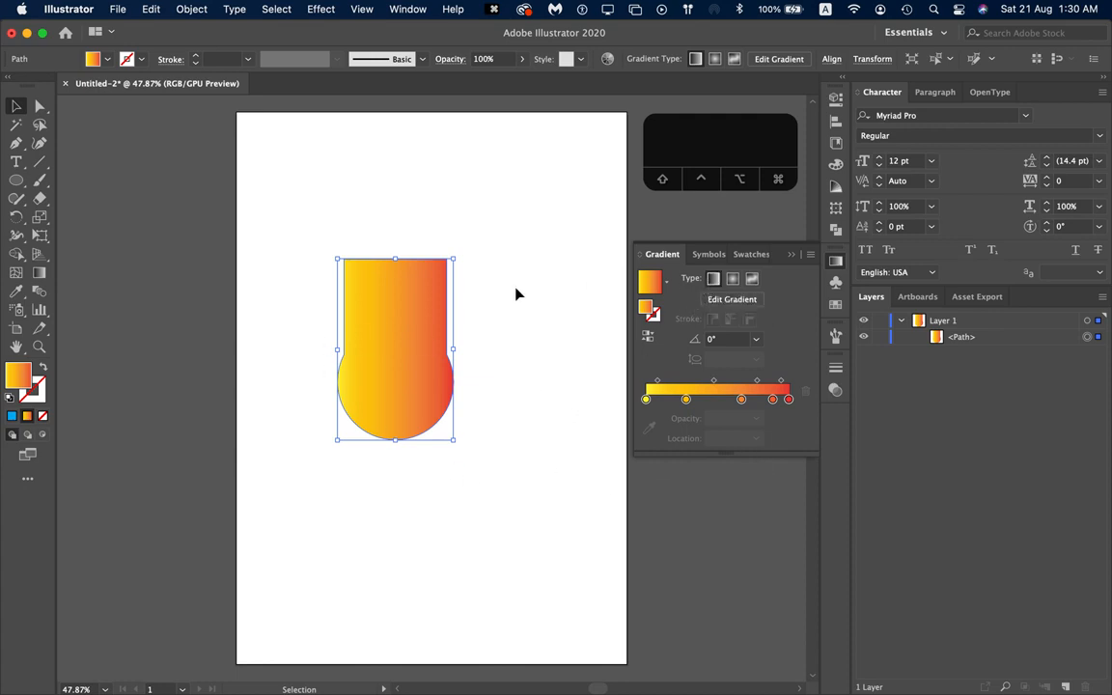
{"action": "left_click", "coordinate": [492, 304]}
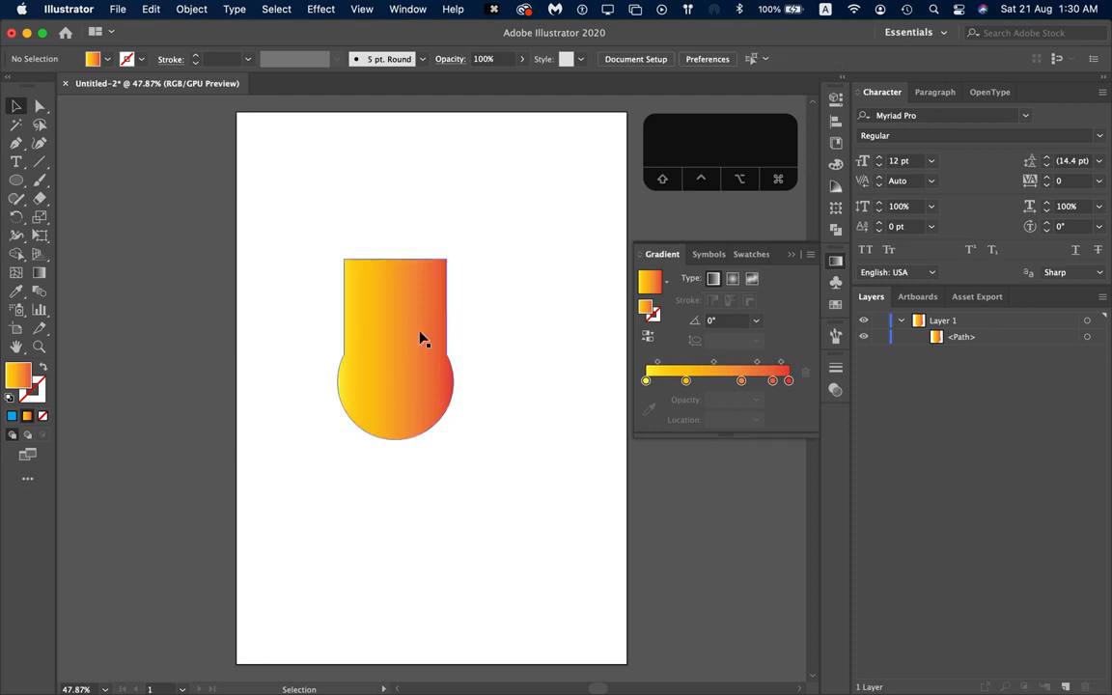
Step: Duplicate the orange-yellow gradient shape with a slight horizontal offset to its right, overlapping the original, and deselect it
{"action": "left_click", "coordinate": [415, 388]}
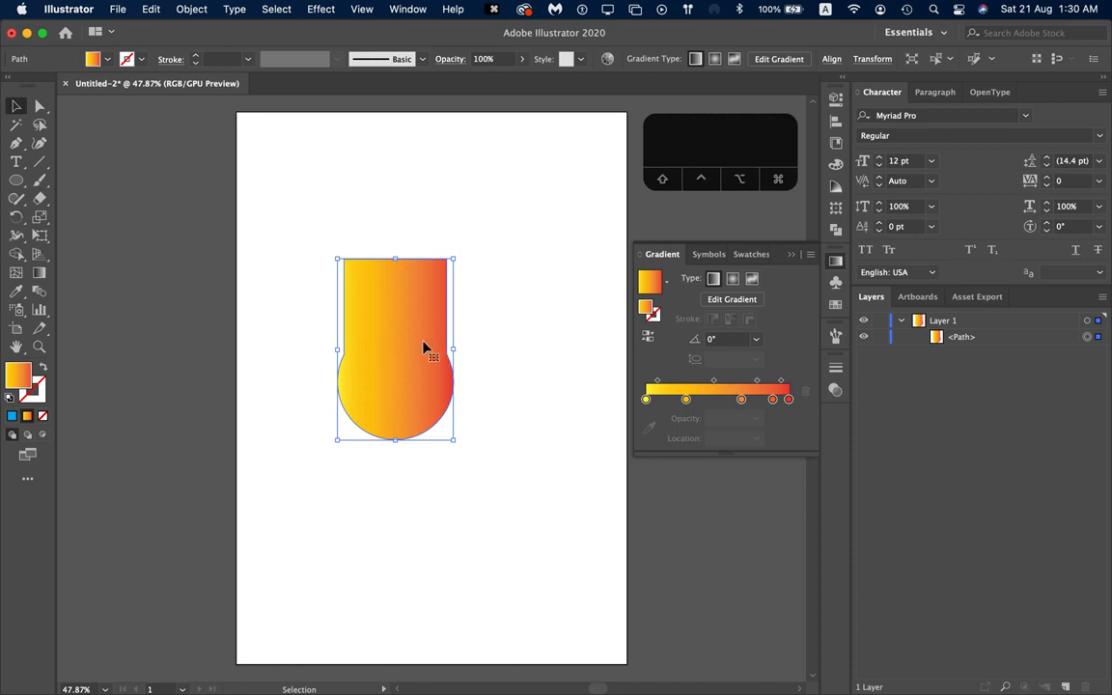
{"action": "key", "text": "alt"}
{"action": "left_click_drag", "start_coordinate": [395, 345], "coordinate": [417, 347]}
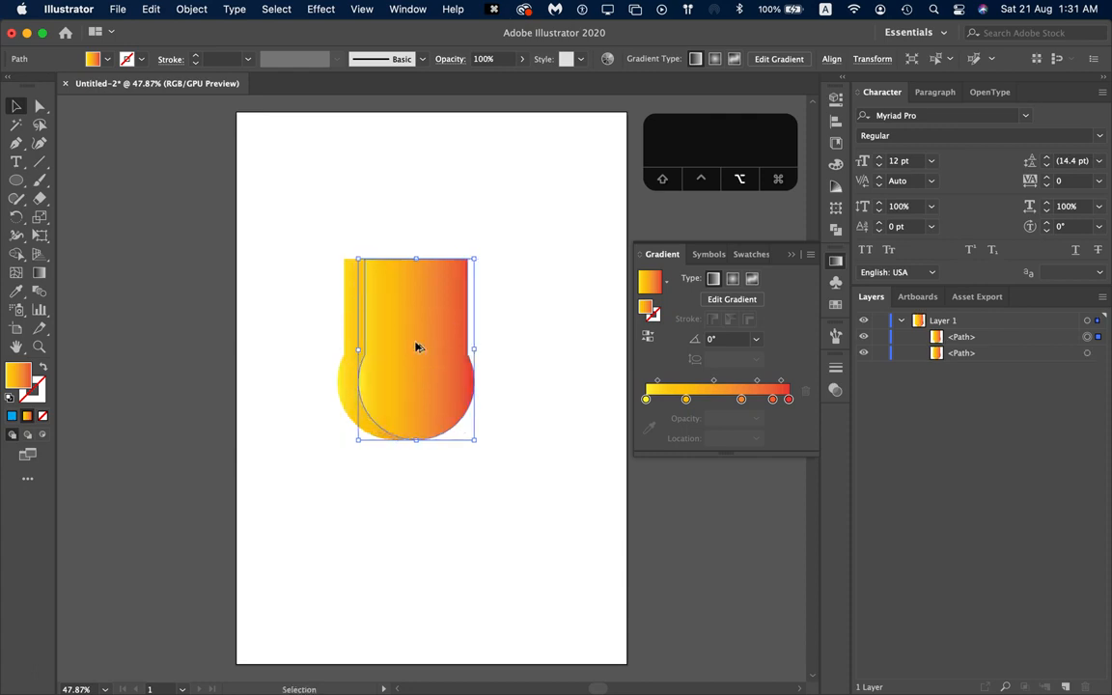
{"action": "left_click", "coordinate": [496, 157]}
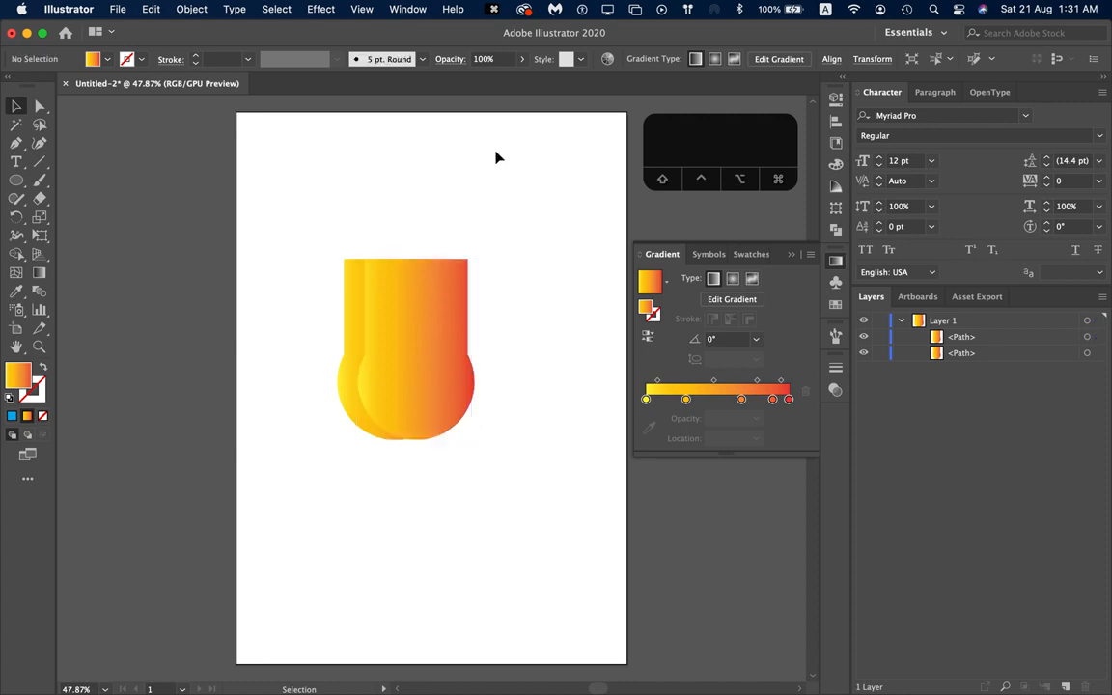
{"action": "left_click", "coordinate": [406, 347]}
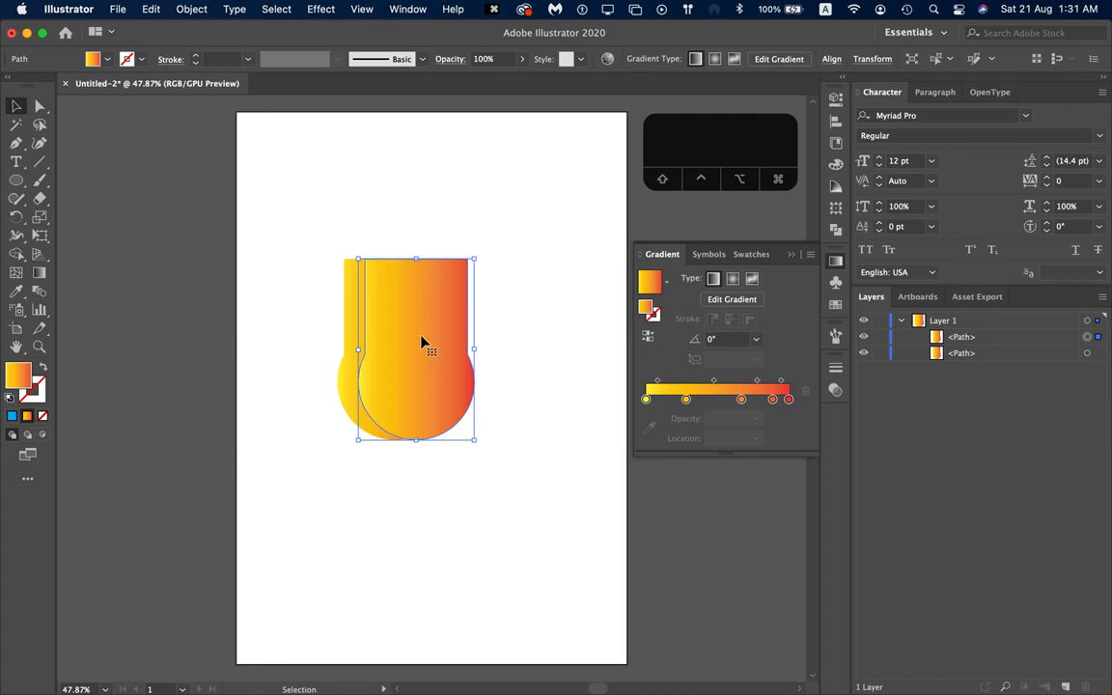
{"action": "left_click", "coordinate": [429, 167]}
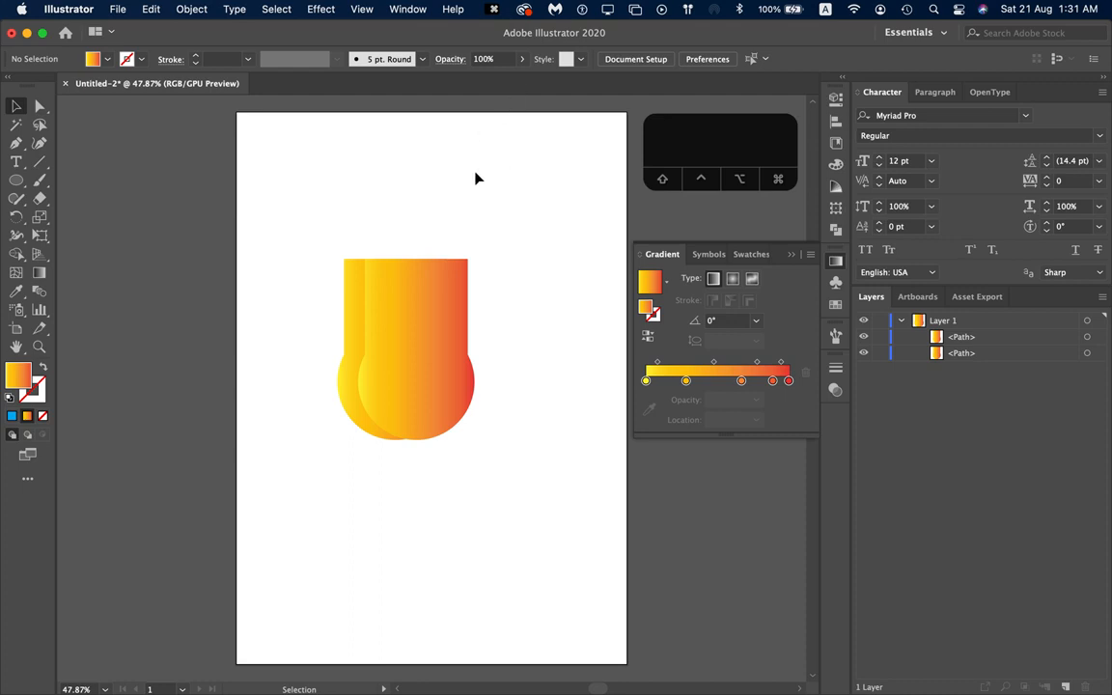
{"action": "left_click", "coordinate": [447, 300]}
{"action": "left_click", "coordinate": [493, 246]}
{"action": "left_click", "coordinate": [439, 327]}
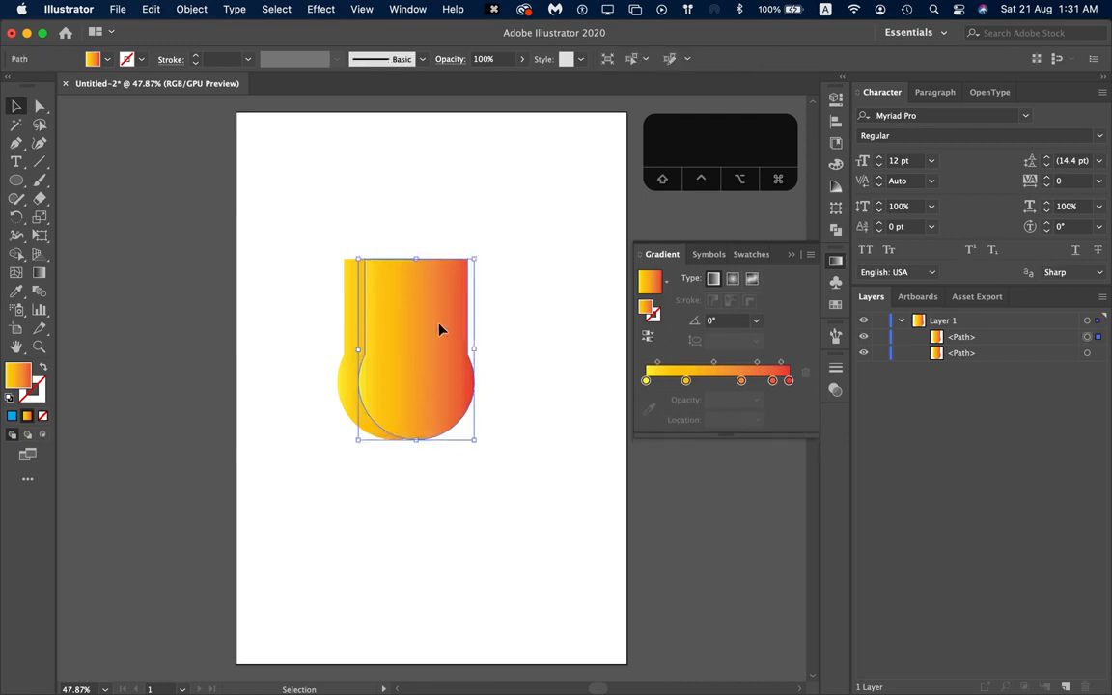
{"action": "left_click", "coordinate": [359, 250]}
{"action": "left_click", "coordinate": [351, 274]}
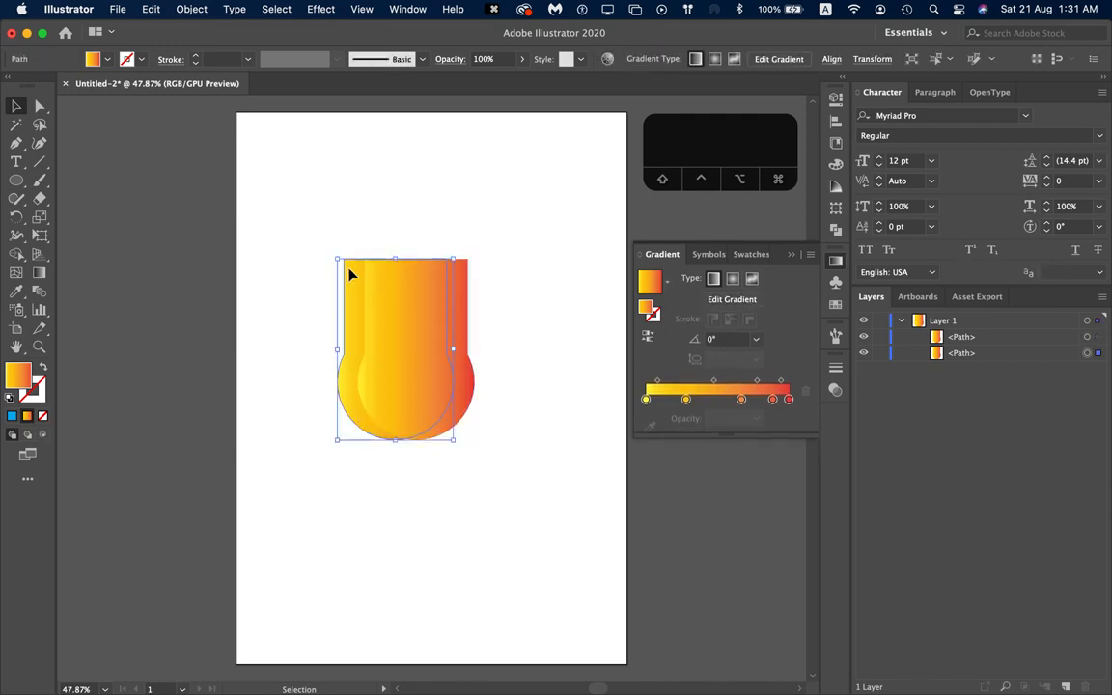
{"action": "left_click", "coordinate": [363, 223]}
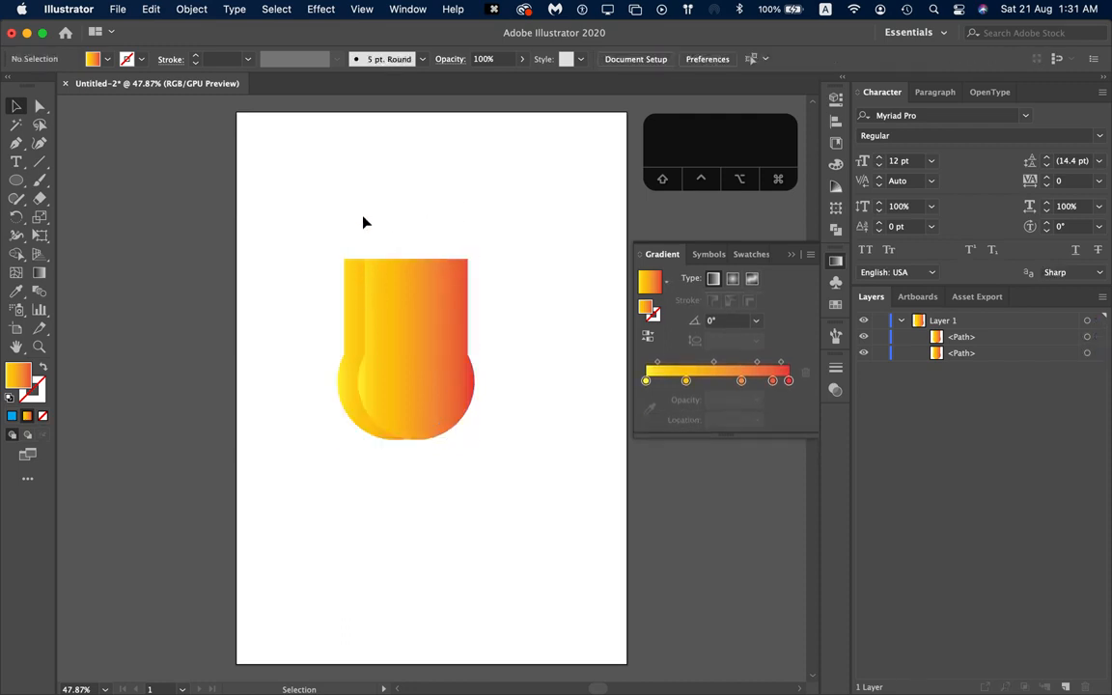
Step: Reverse the gradient of the front copy so it runs from red to yellow, and deselect it
{"action": "left_click", "coordinate": [428, 304]}
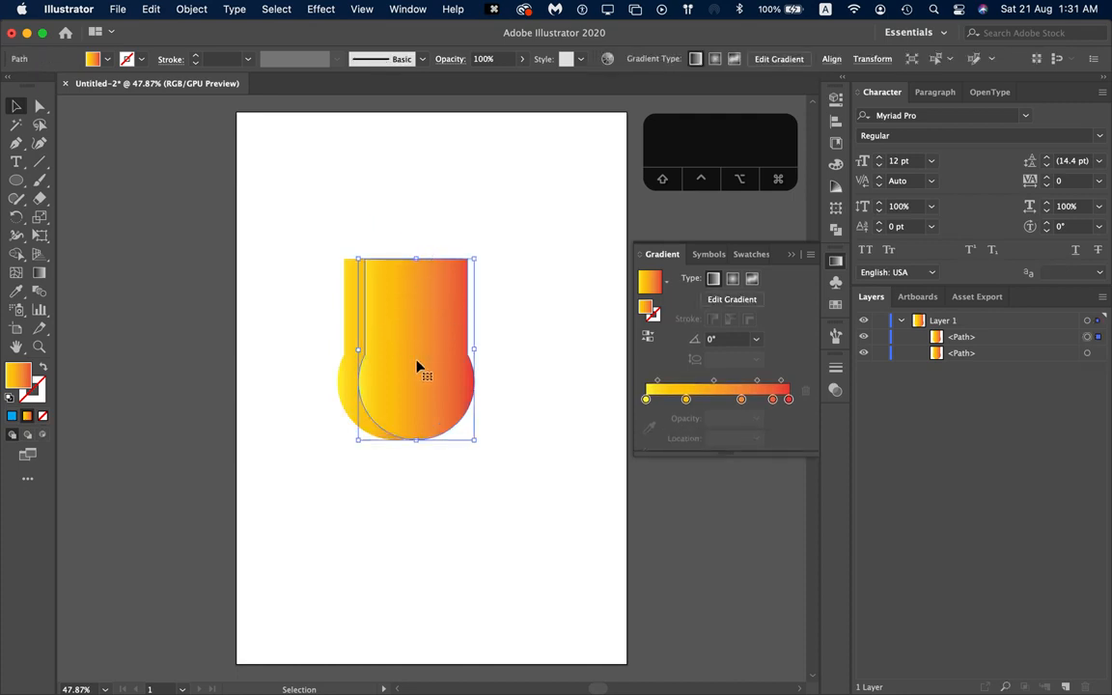
{"action": "left_click", "coordinate": [647, 339]}
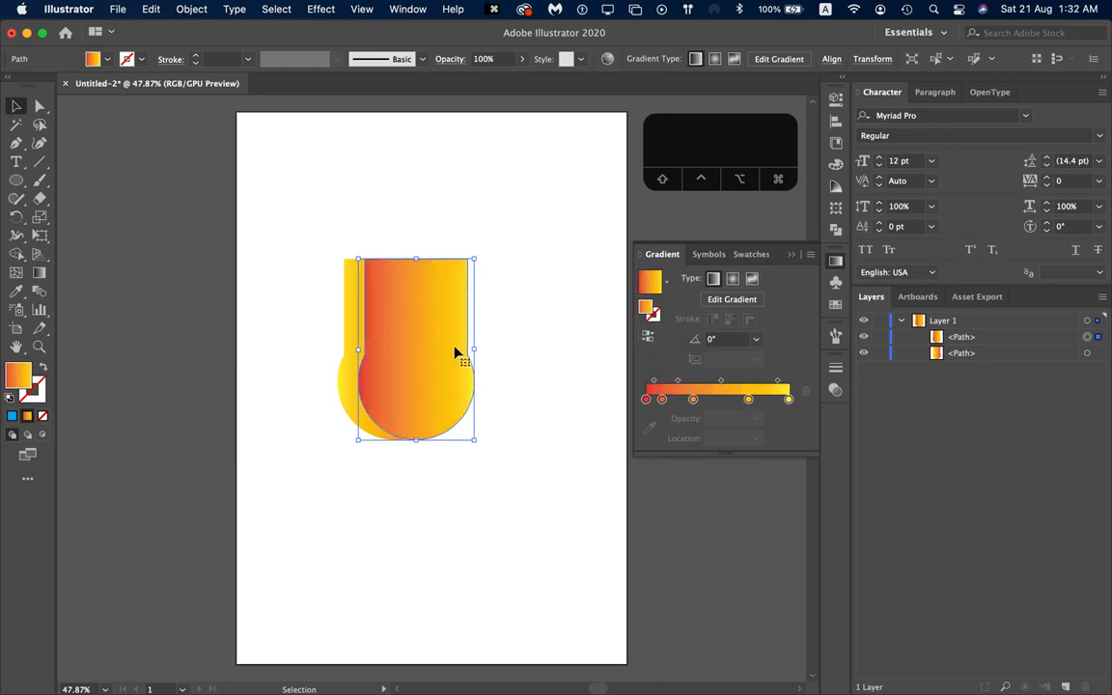
{"action": "left_click", "coordinate": [647, 338]}
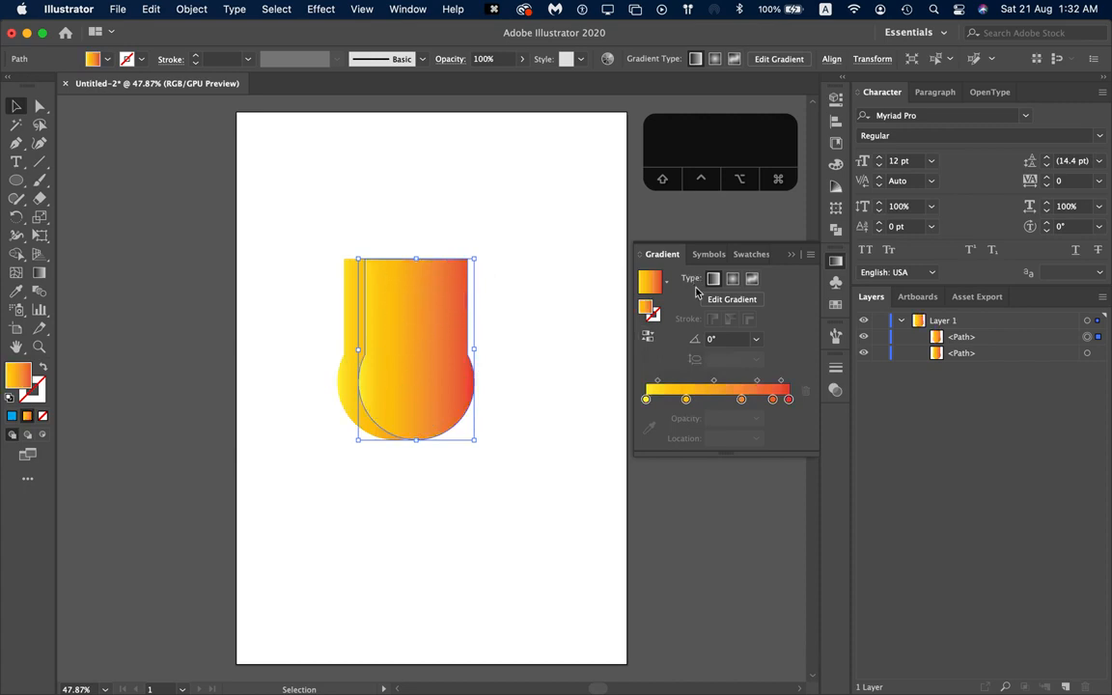
{"action": "left_click", "coordinate": [647, 336]}
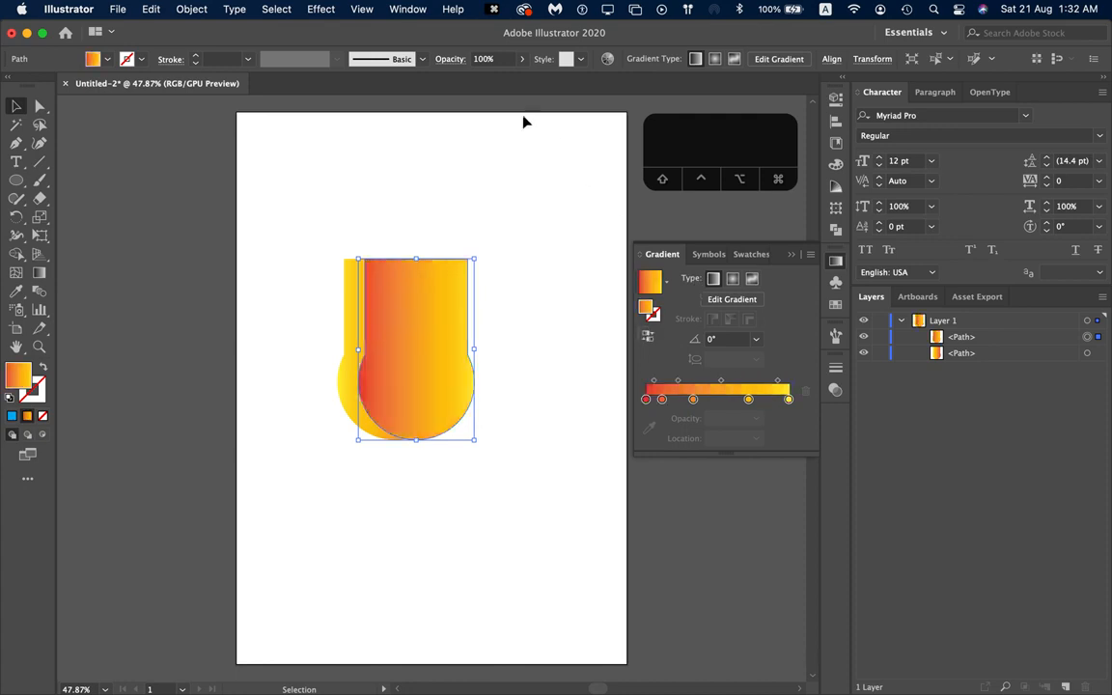
{"action": "left_click", "coordinate": [487, 177]}
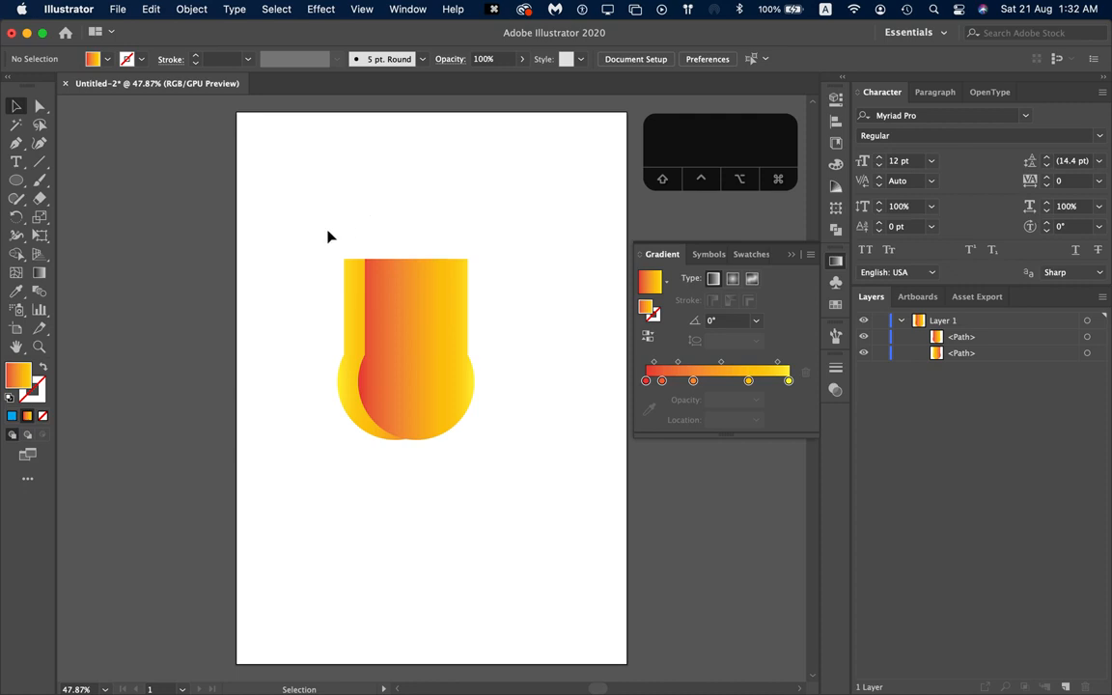
Step: Try merging the left strip with the overlap of both gradient shapes using Shape Builder, undo the merge and deselect
{"action": "left_click_drag", "start_coordinate": [317, 235], "coordinate": [494, 463]}
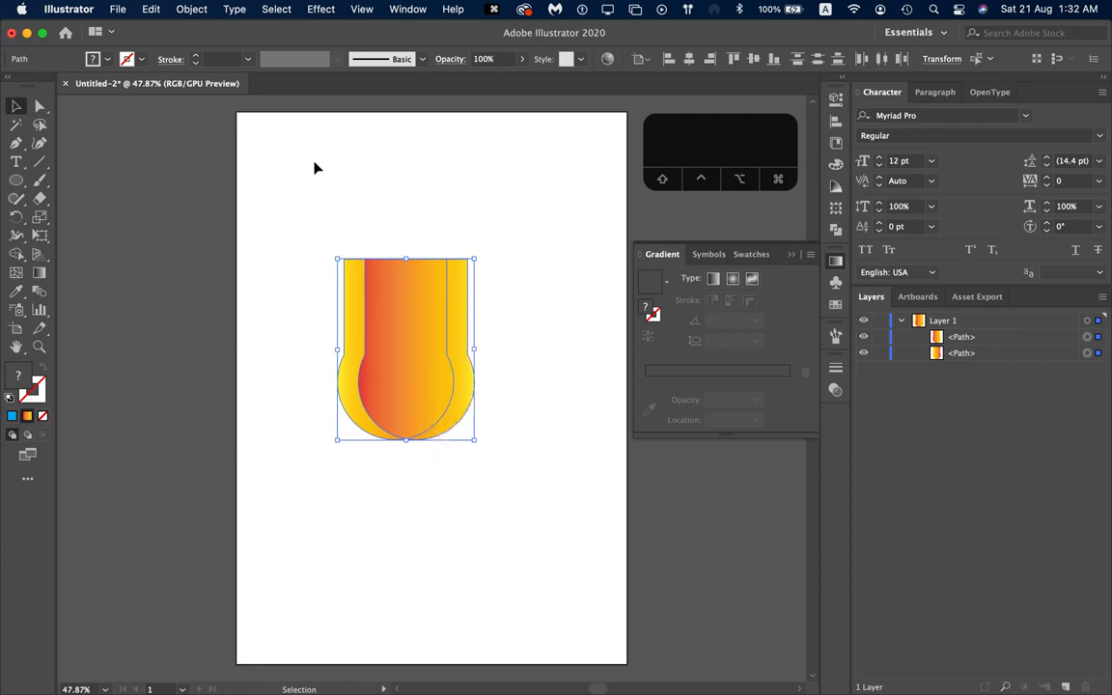
{"action": "key", "text": "shift+m"}
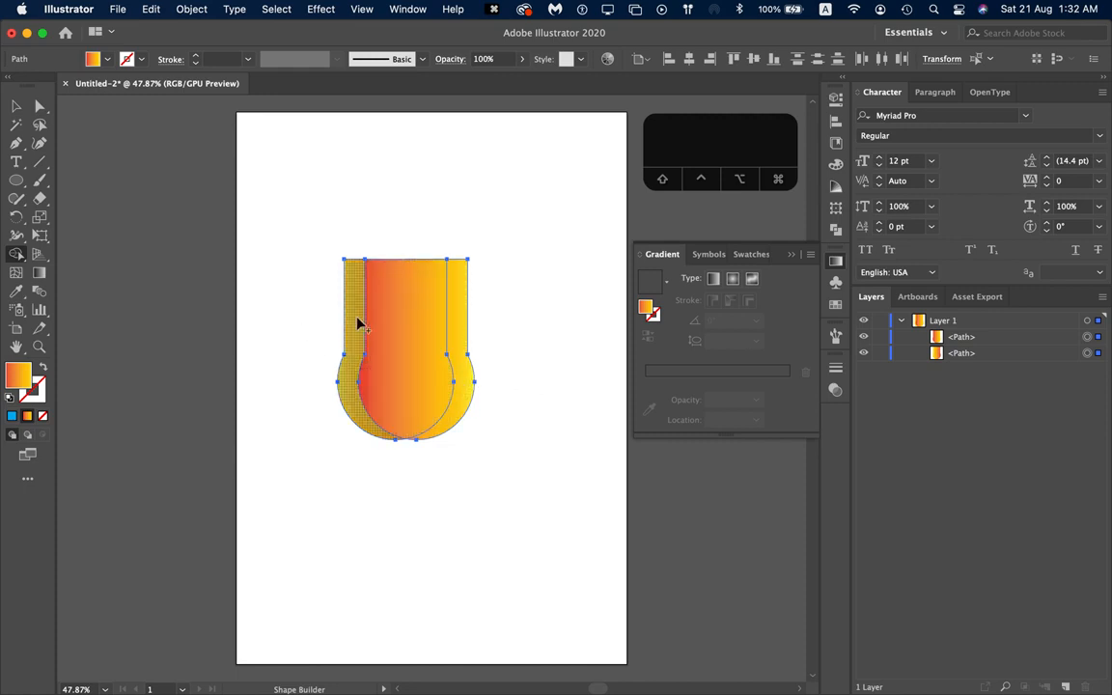
{"action": "mouse_move", "coordinate": [359, 317]}
{"action": "left_mouse_down"}
{"action": "mouse_move", "coordinate": [388, 347]}
{"action": "mouse_move", "coordinate": [415, 318]}
{"action": "left_mouse_up"}
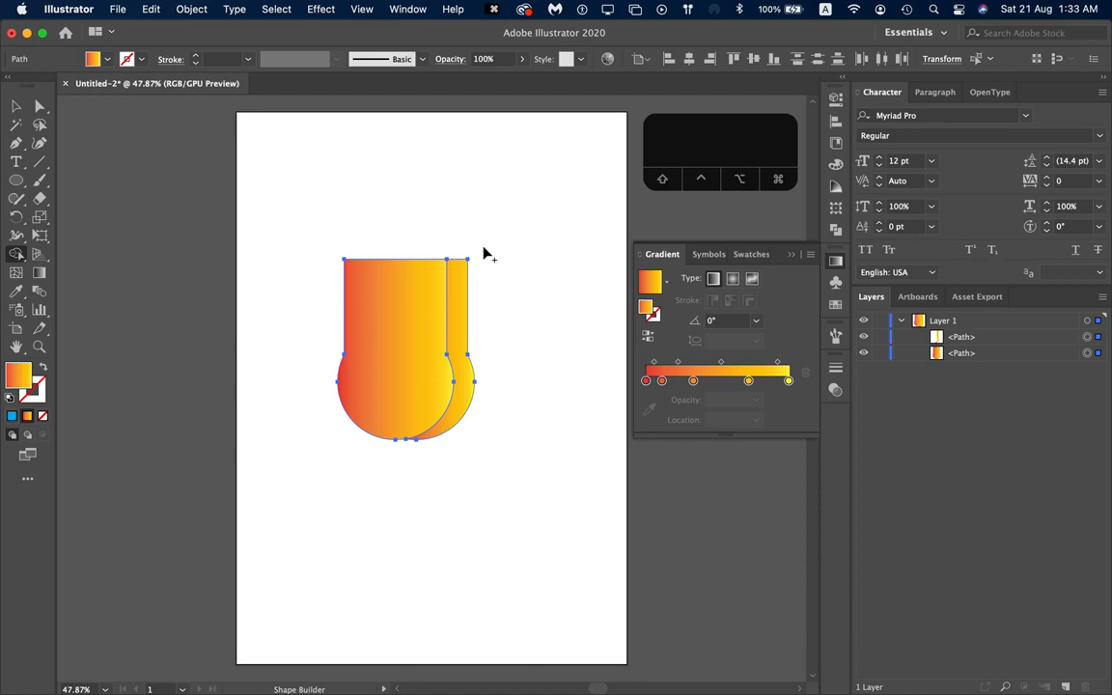
{"action": "key", "text": "super+z"}
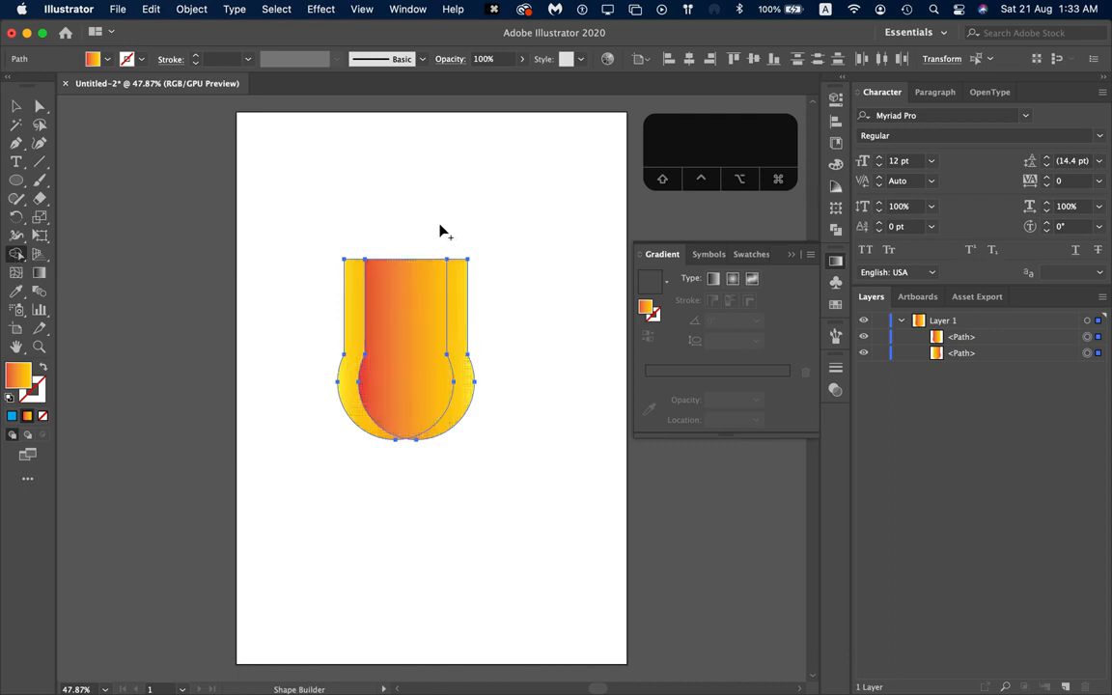
{"action": "key", "text": "v"}
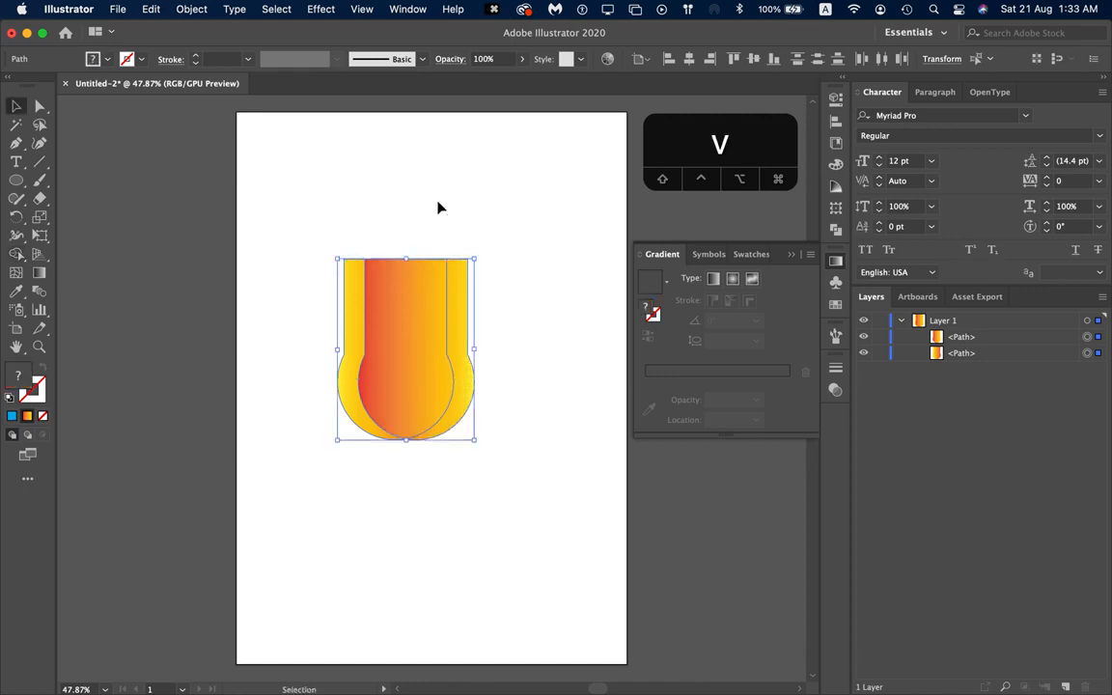
{"action": "left_click", "coordinate": [437, 208]}
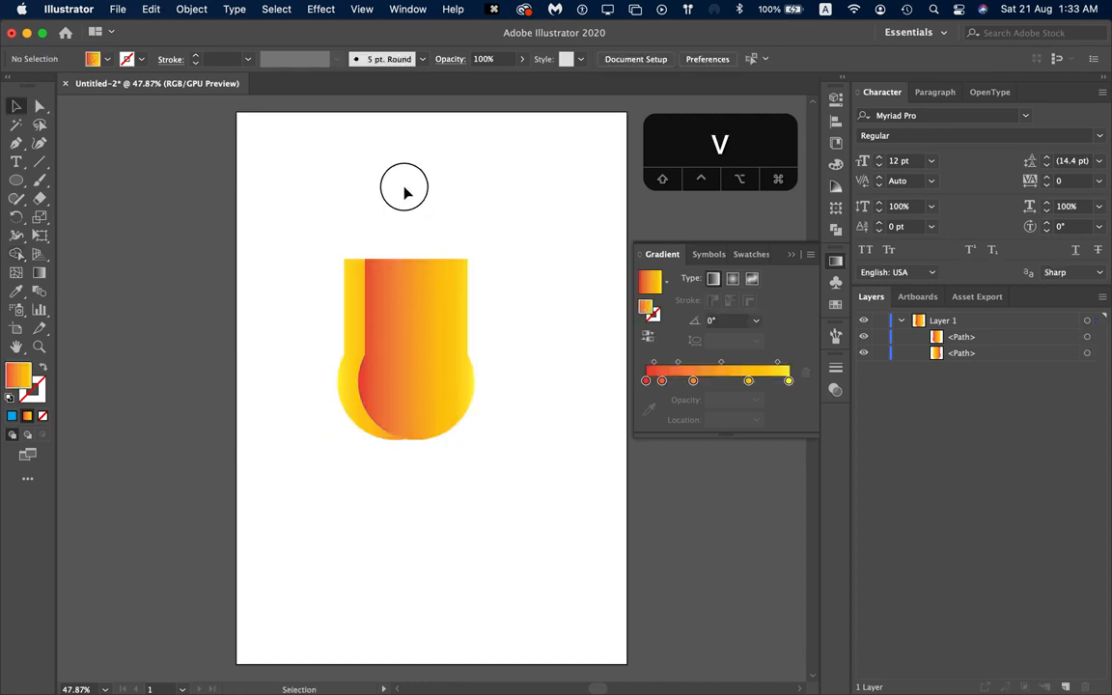
Step: With Shape Builder on both shapes, try merging all regions, undo that, remove the central overlap instead, and deselect
{"action": "left_click_drag", "start_coordinate": [303, 191], "coordinate": [530, 529]}
{"action": "key", "text": "shift+m"}
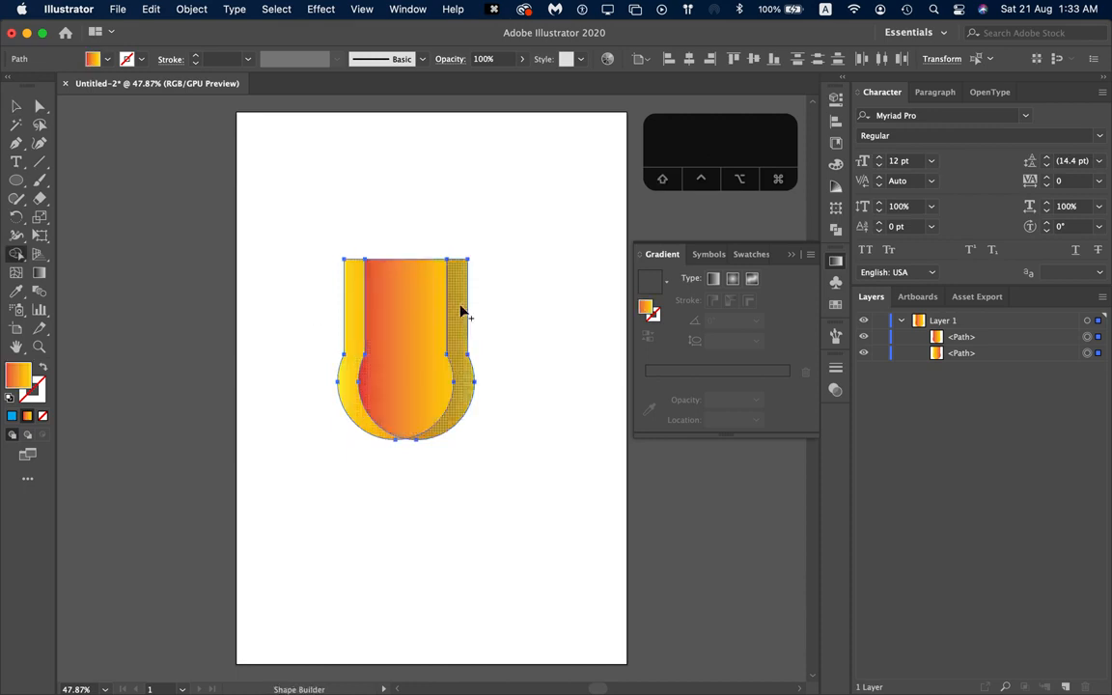
{"action": "scroll", "coordinate": [344, 299], "scroll_direction": "left", "scroll_amount": 1}
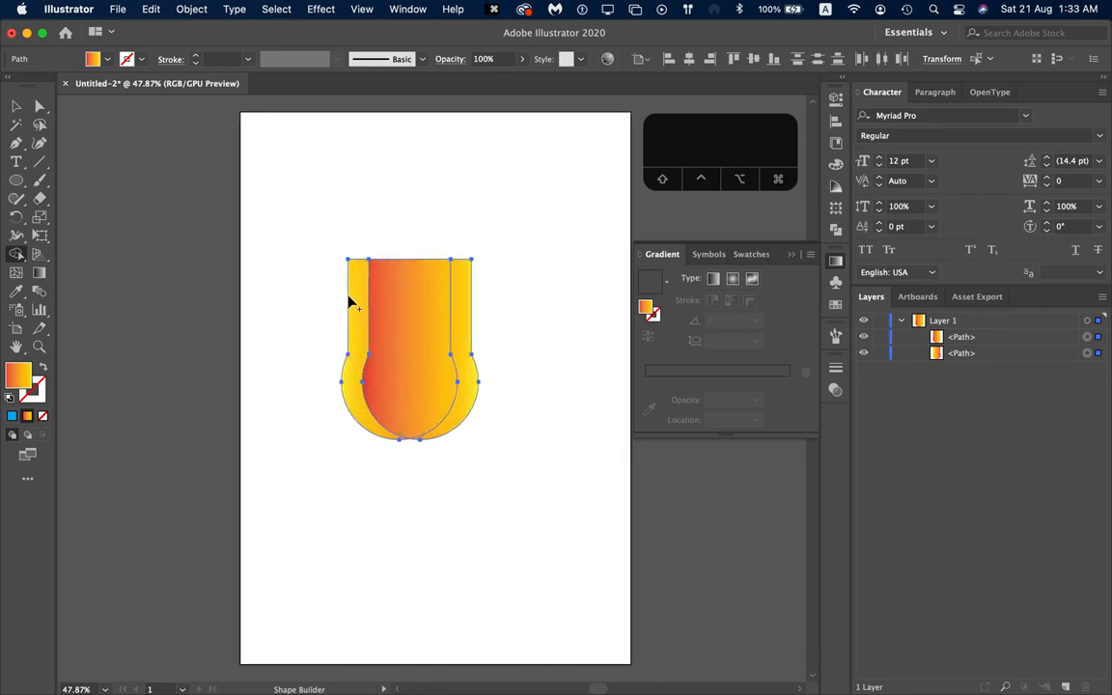
{"action": "mouse_move", "coordinate": [355, 295]}
{"action": "left_mouse_down"}
{"action": "mouse_move", "coordinate": [385, 348]}
{"action": "mouse_move", "coordinate": [439, 368]}
{"action": "mouse_move", "coordinate": [477, 359]}
{"action": "left_mouse_up"}
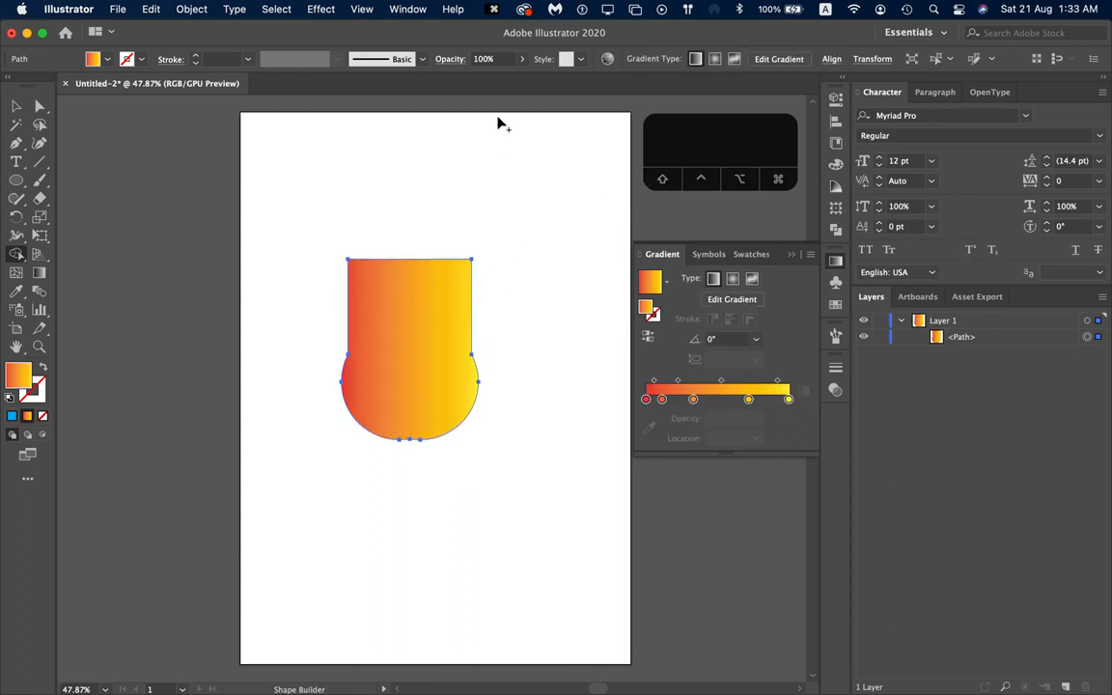
{"action": "key", "text": "super+z"}
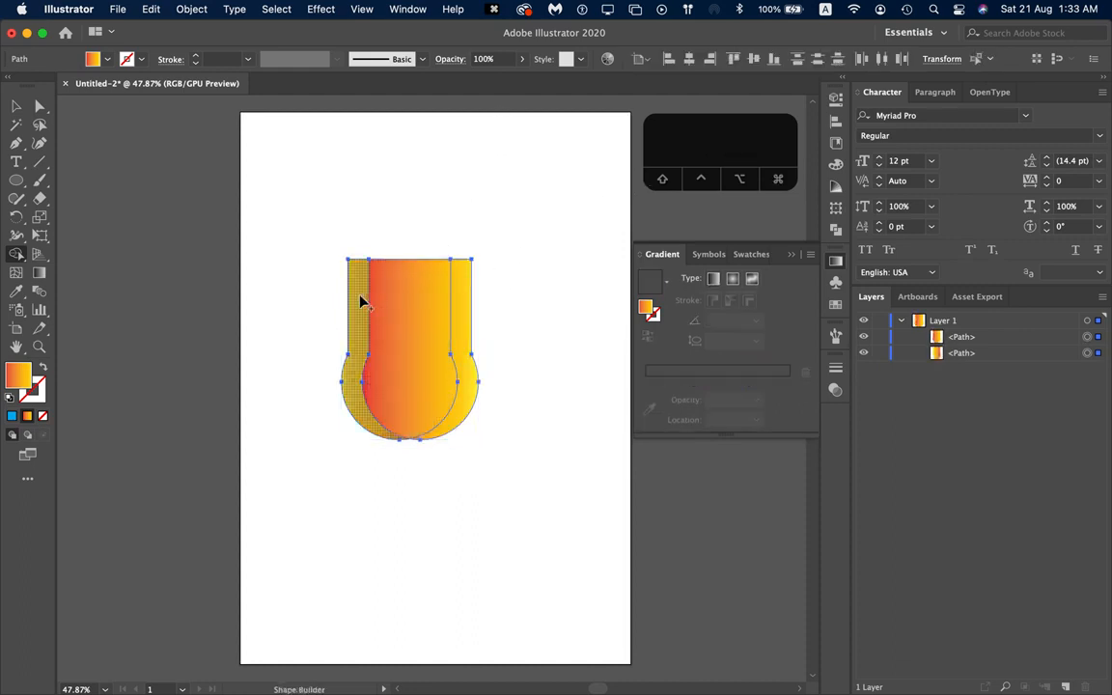
{"action": "left_click_drag", "start_coordinate": [360, 302], "coordinate": [450, 307]}
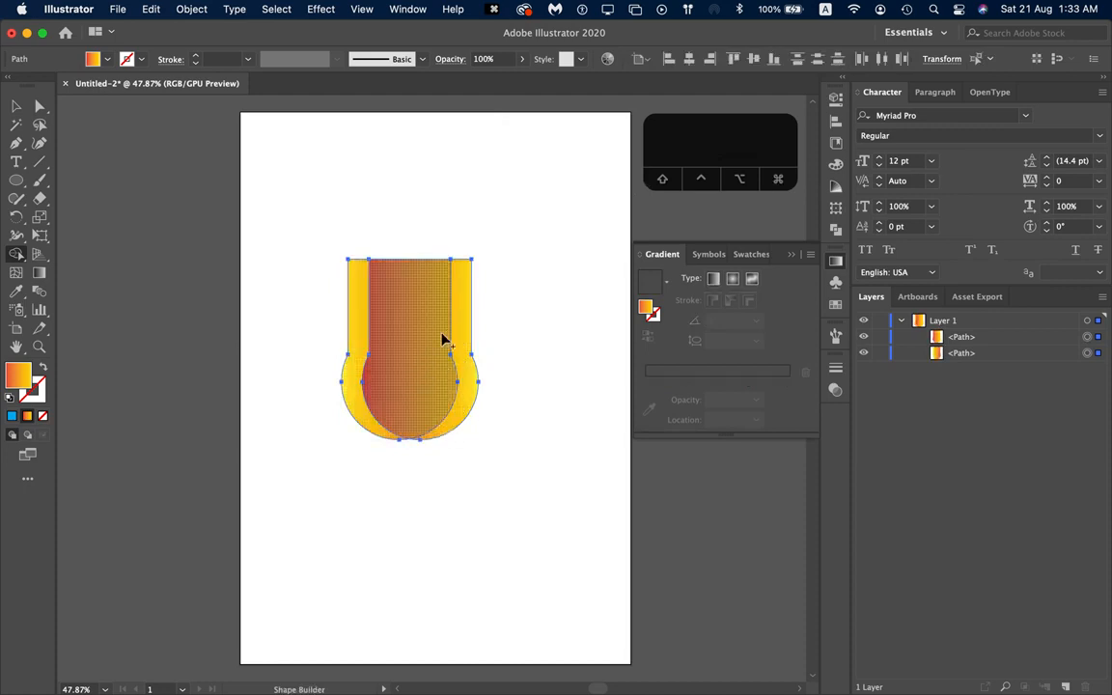
{"action": "left_click", "coordinate": [372, 308]}
{"action": "left_click", "coordinate": [420, 328], "text": "alt"}
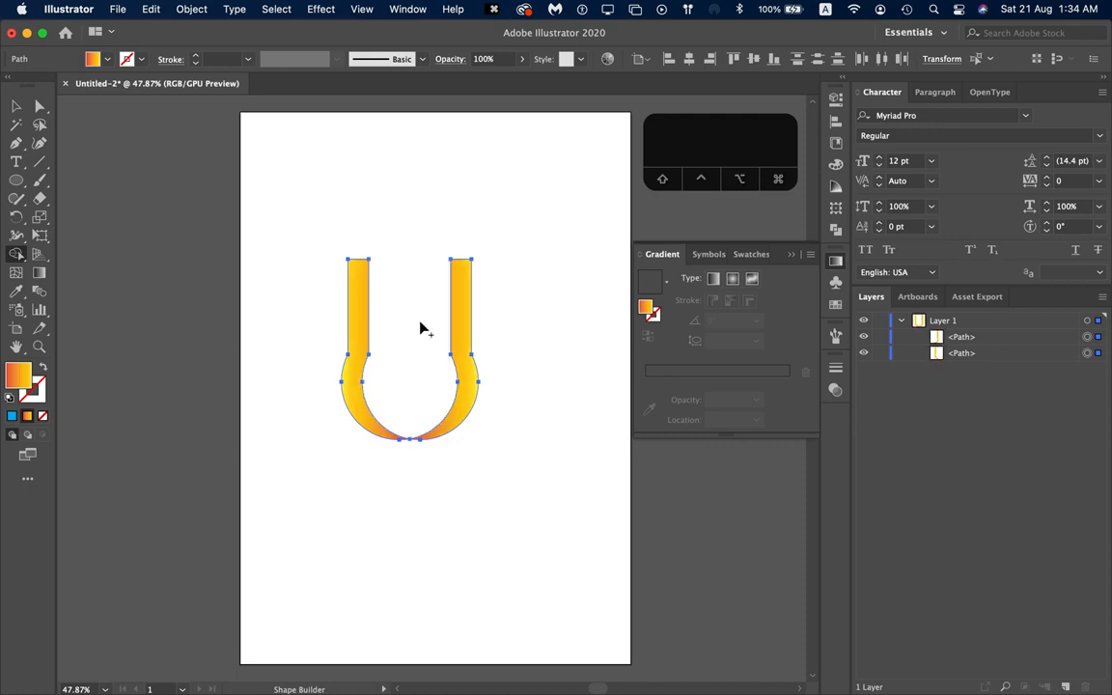
{"action": "key", "text": "v"}
{"action": "left_click", "coordinate": [519, 310]}
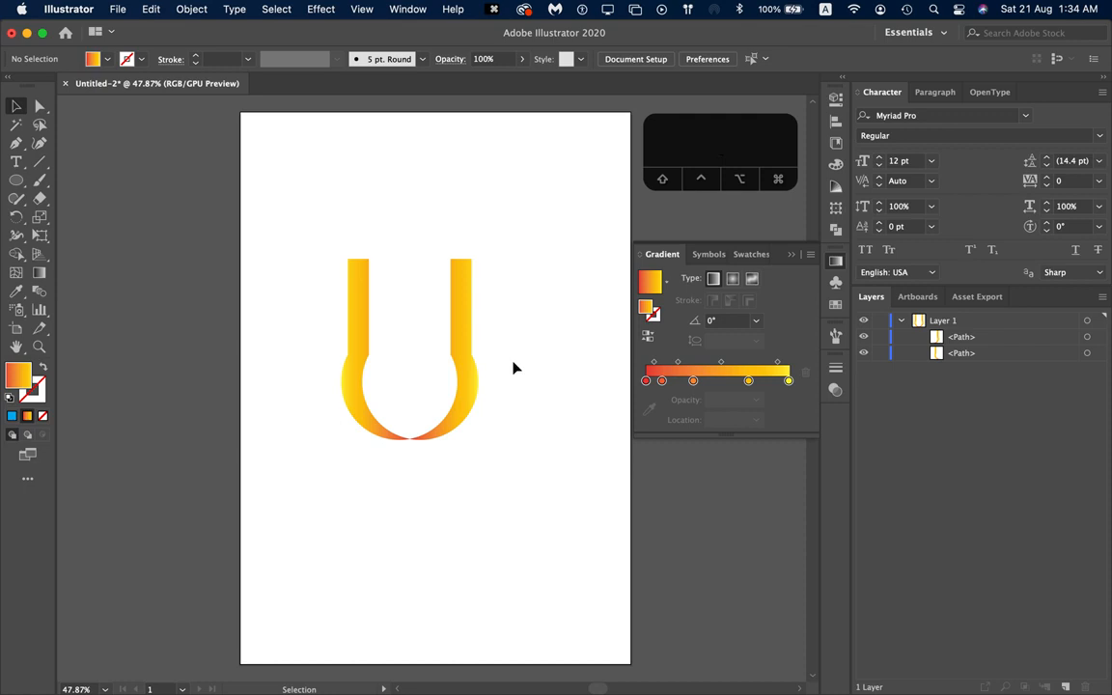
Step: Reverse the gradient of the right half of the U shape so it runs from yellow to red, and deselect it
{"action": "left_click", "coordinate": [455, 322]}
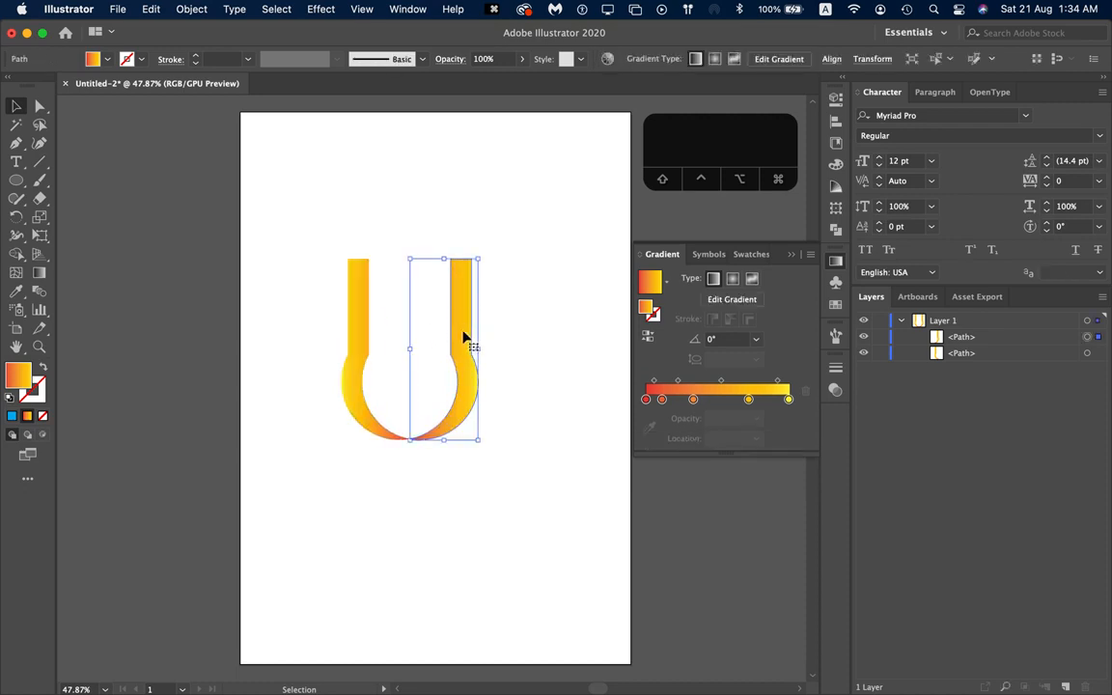
{"action": "left_click", "coordinate": [649, 342]}
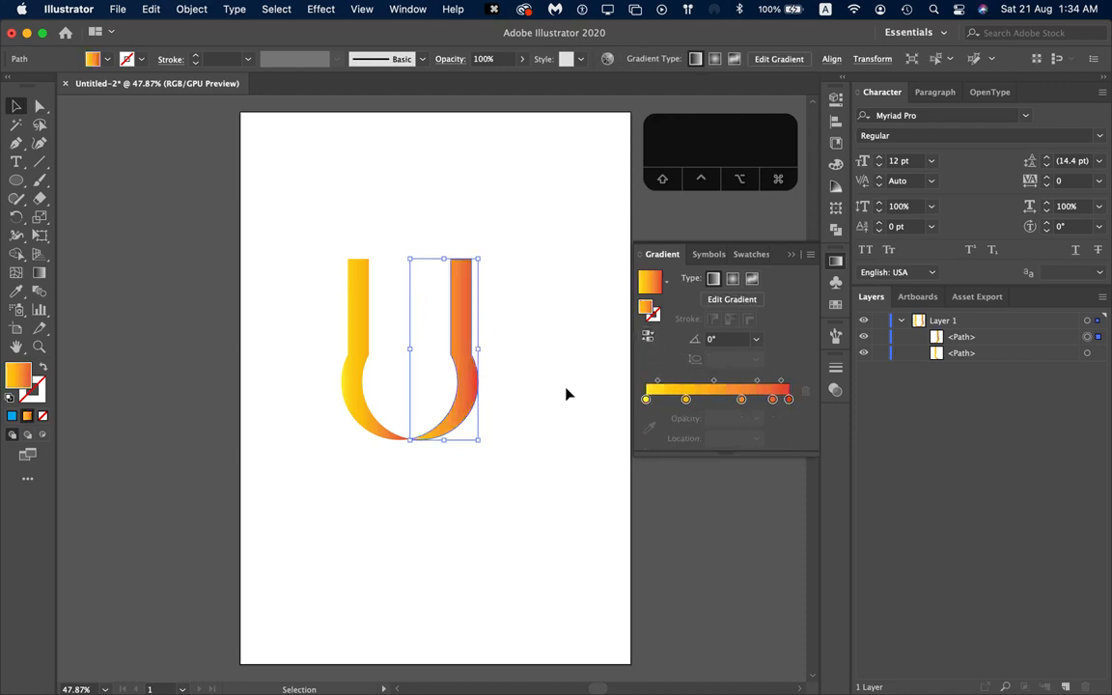
{"action": "left_click", "coordinate": [504, 509]}
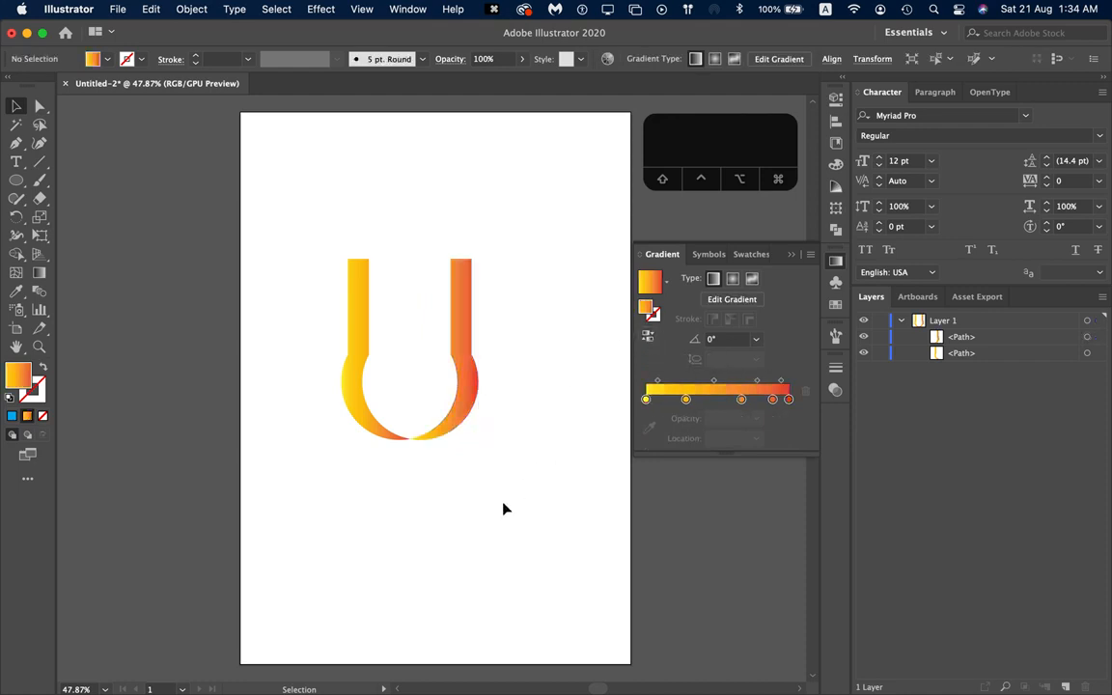
Step: Rotate the right piece 45° clockwise and the left piece 45° counterclockwise to form a V, and deselect
{"action": "left_click", "coordinate": [461, 307]}
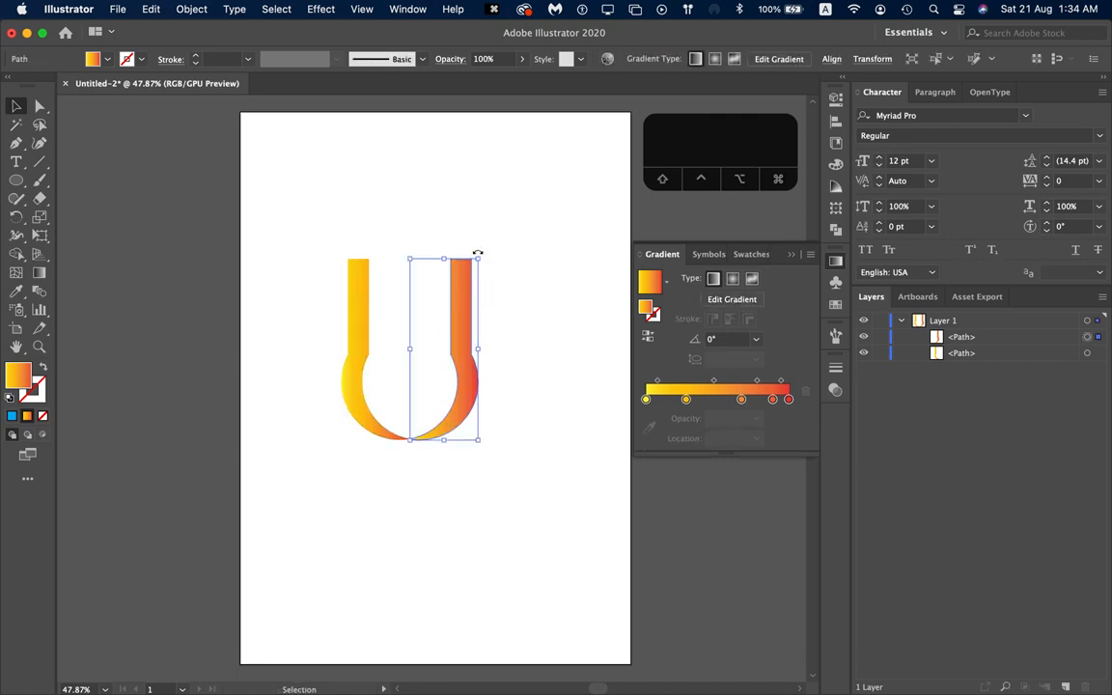
{"action": "left_click_drag", "start_coordinate": [480, 251], "coordinate": [507, 291]}
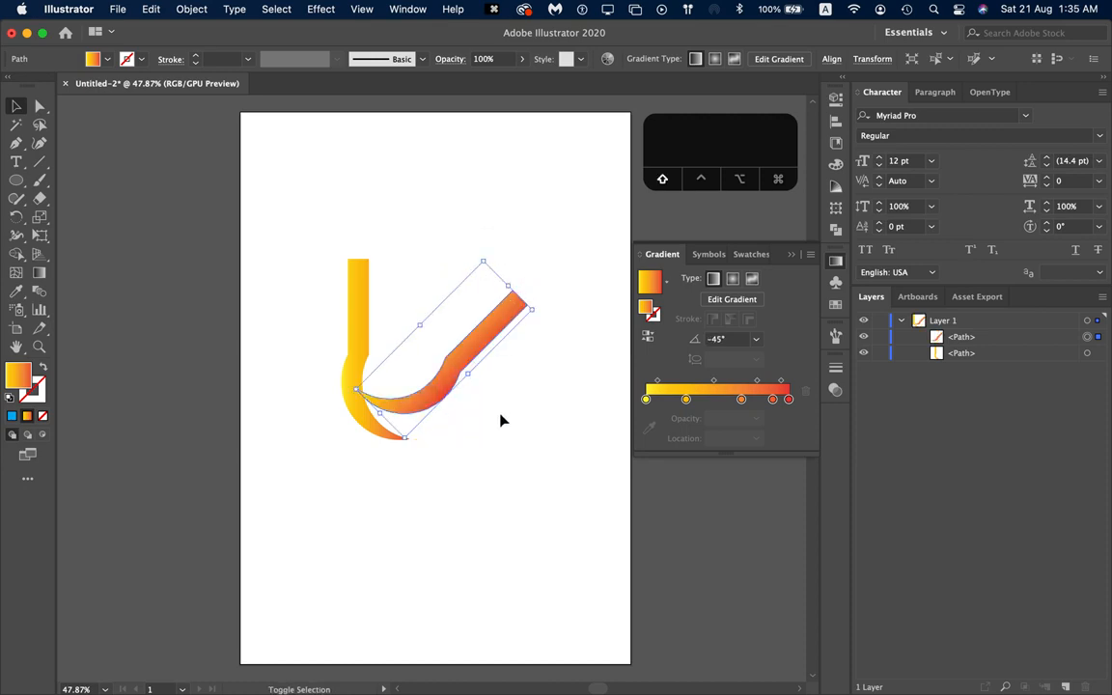
{"action": "left_click", "coordinate": [494, 451]}
{"action": "left_click", "coordinate": [363, 339]}
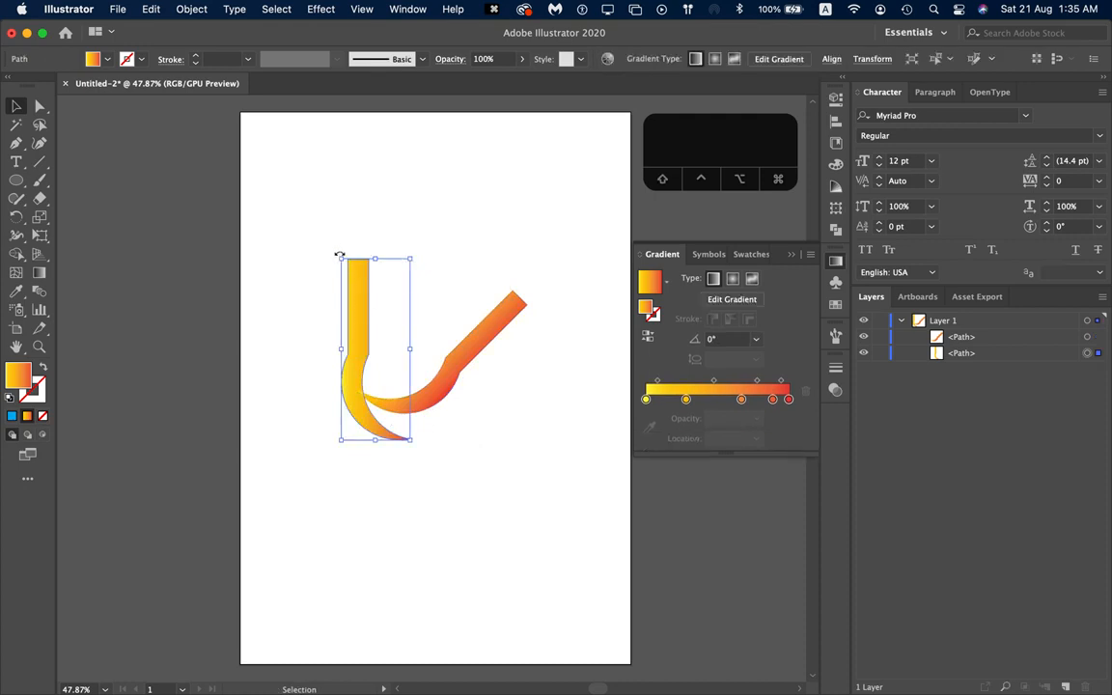
{"action": "mouse_move", "coordinate": [336, 252]}
{"action": "left_mouse_down"}
{"action": "mouse_move", "coordinate": [303, 260]}
{"action": "mouse_move", "coordinate": [302, 280]}
{"action": "left_mouse_up"}
{"action": "left_click", "coordinate": [471, 246]}
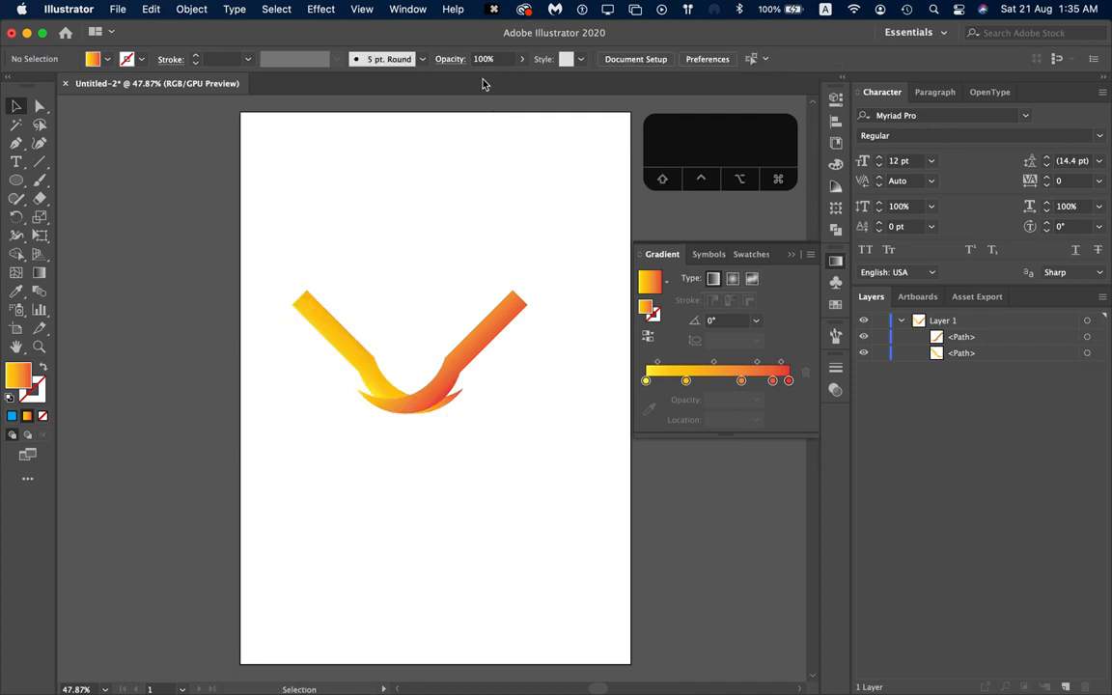
Step: Move the two rotated pieces toward each other so their curved lower ends cross, and deselect
{"action": "left_click_drag", "start_coordinate": [365, 349], "coordinate": [386, 354]}
{"action": "left_click_drag", "start_coordinate": [477, 343], "coordinate": [465, 350]}
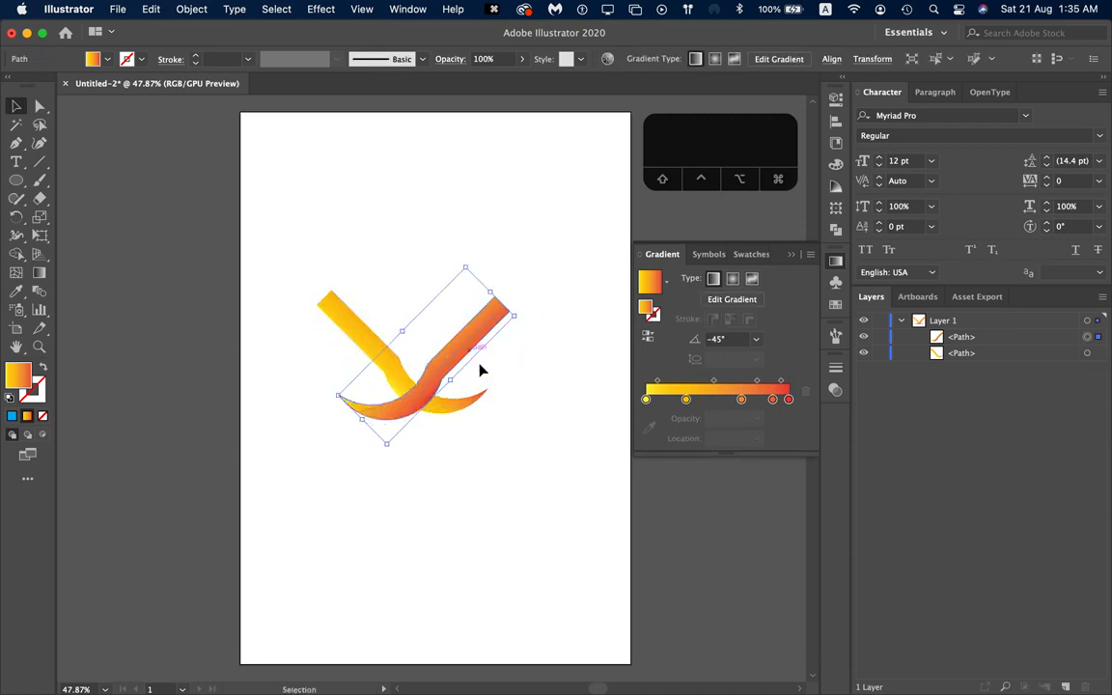
{"action": "left_click", "coordinate": [485, 498]}
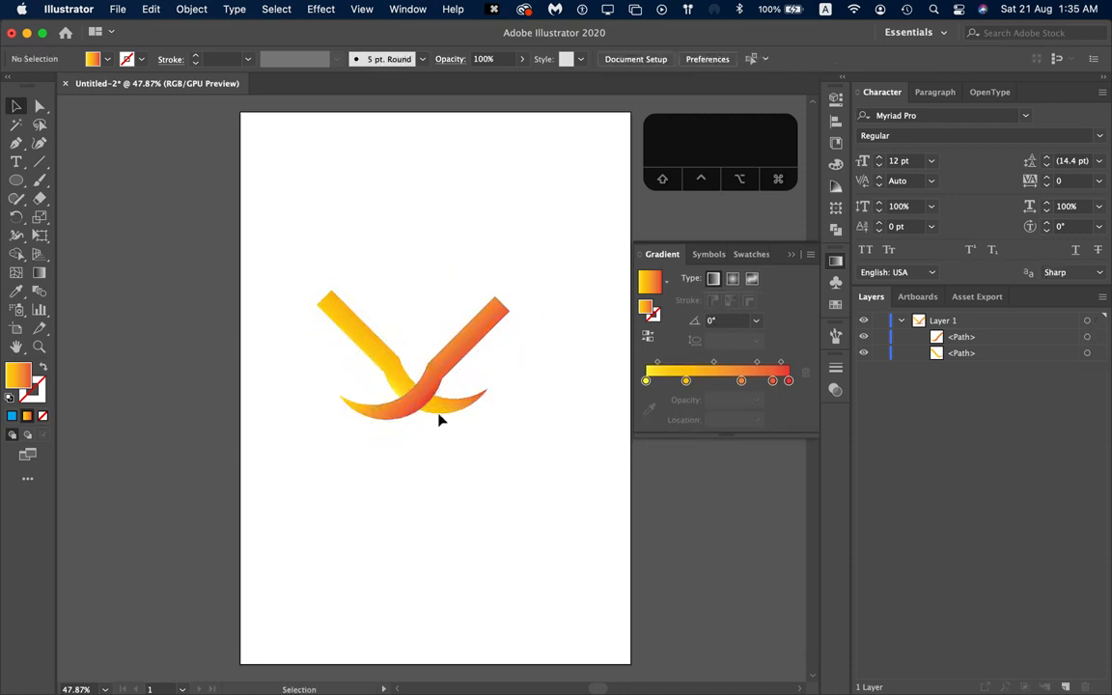
{"action": "mouse_move", "coordinate": [472, 348]}
{"action": "left_mouse_down"}
{"action": "mouse_move", "coordinate": [457, 359]}
{"action": "mouse_move", "coordinate": [461, 343]}
{"action": "mouse_move", "coordinate": [454, 367]}
{"action": "left_mouse_up"}
{"action": "left_click", "coordinate": [458, 492]}
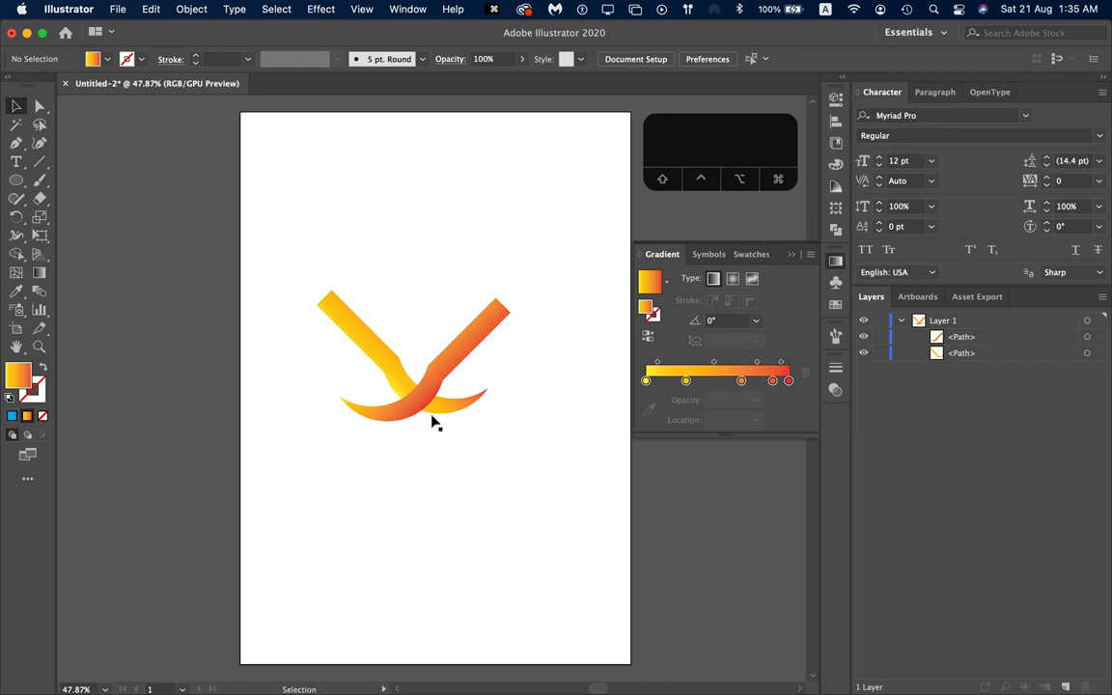
Step: Try reversing the gradient of the right crossed piece, restore its yellow-to-red direction and deselect it
{"action": "left_click", "coordinate": [461, 355]}
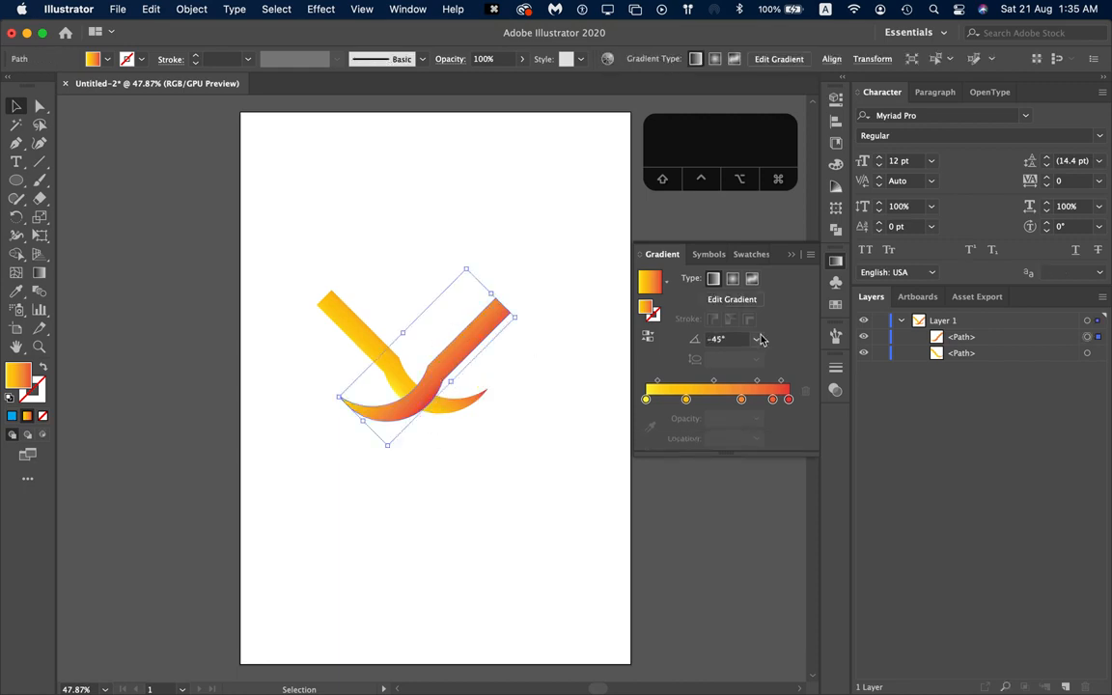
{"action": "left_click", "coordinate": [647, 336]}
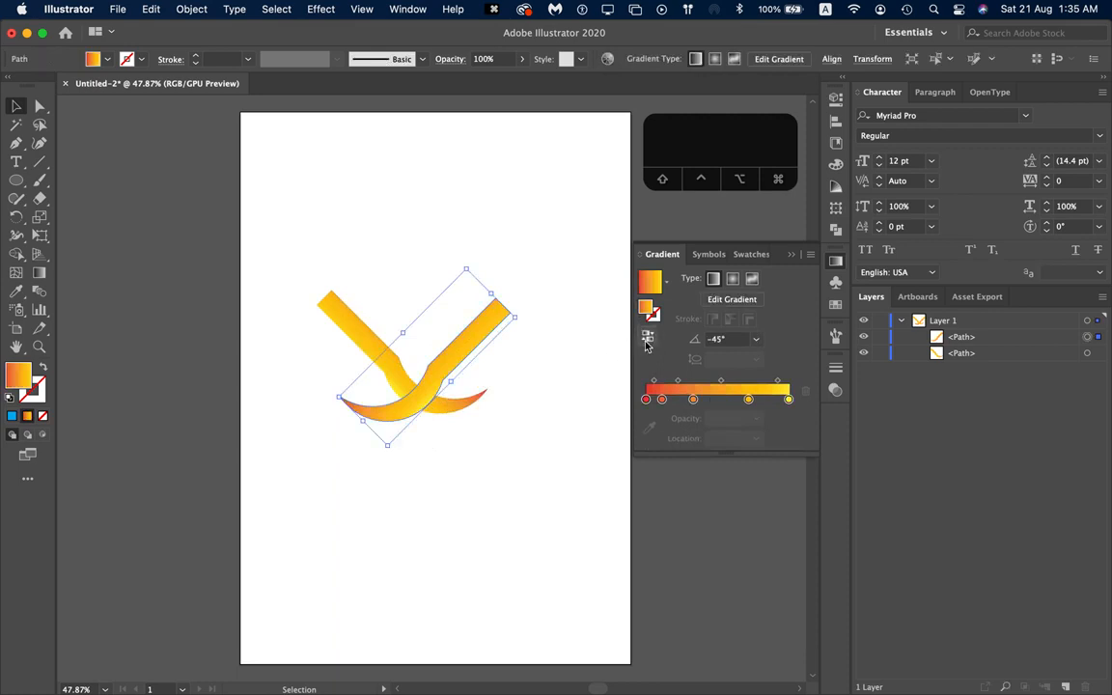
{"action": "left_click", "coordinate": [647, 340]}
{"action": "left_click", "coordinate": [502, 606]}
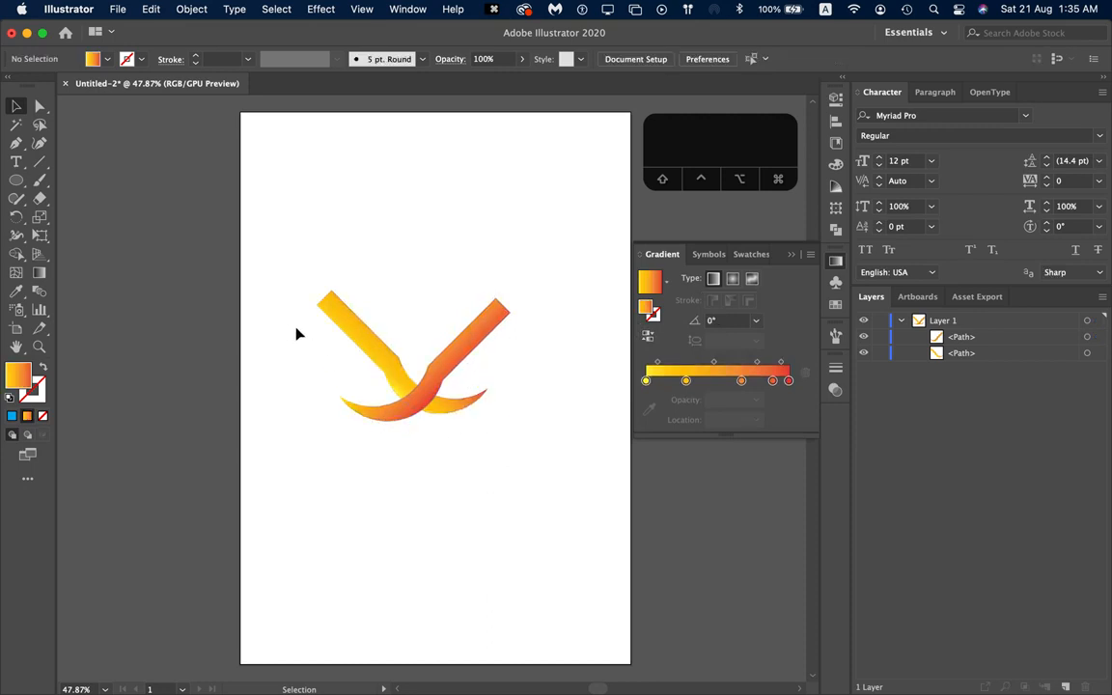
Step: Try merging the upper right arm with the central overlap of the crossed pieces using Shape Builder, and deselect
{"action": "left_click_drag", "start_coordinate": [292, 268], "coordinate": [488, 668]}
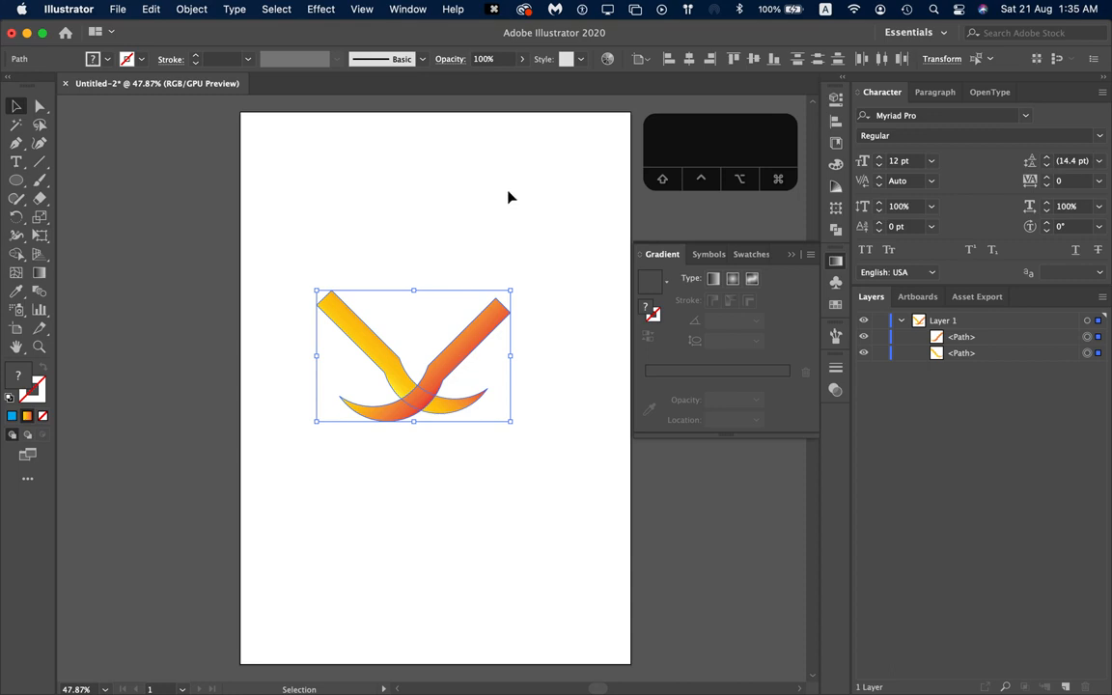
{"action": "key", "text": "shift+m"}
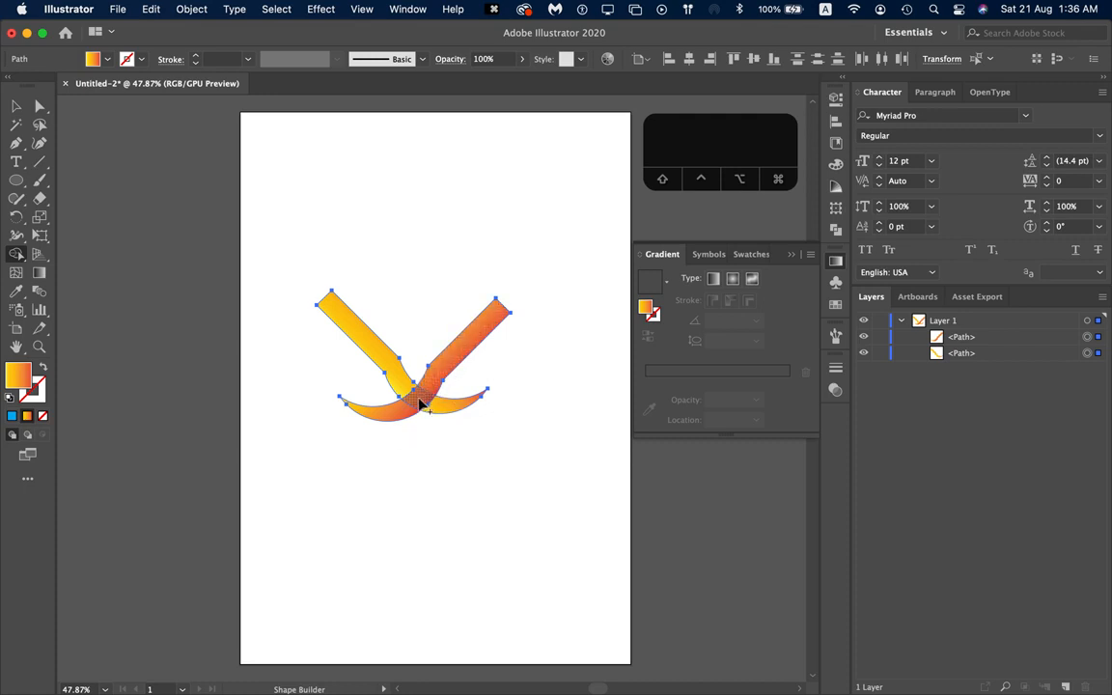
{"action": "left_click_drag", "start_coordinate": [435, 381], "coordinate": [423, 408]}
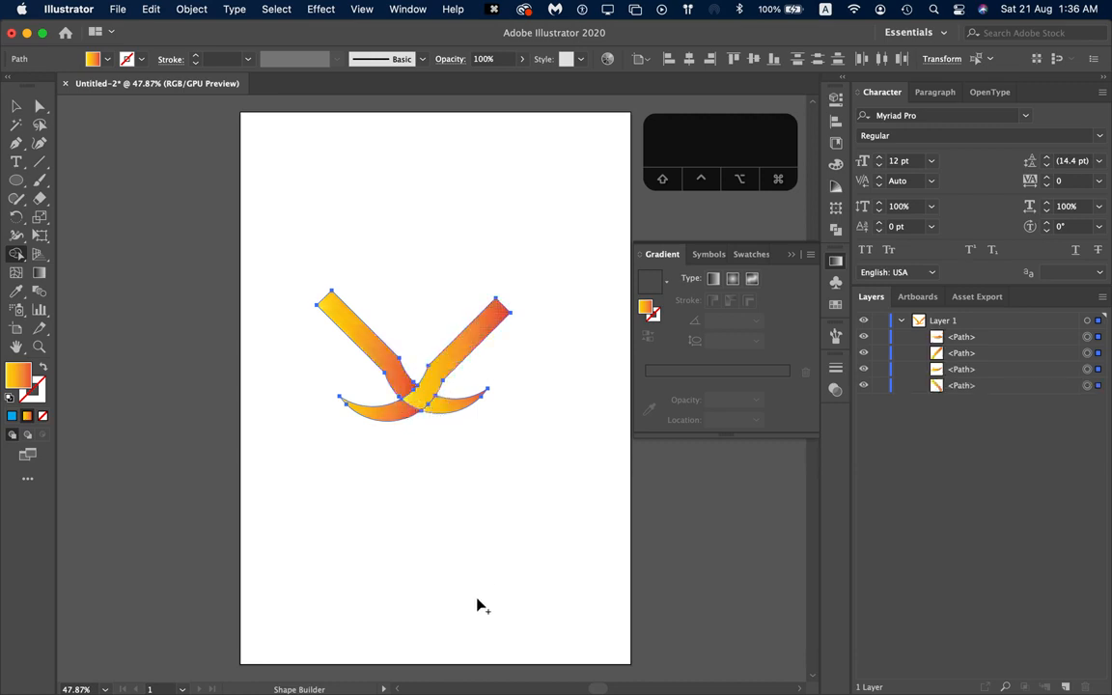
{"action": "key", "text": "v"}
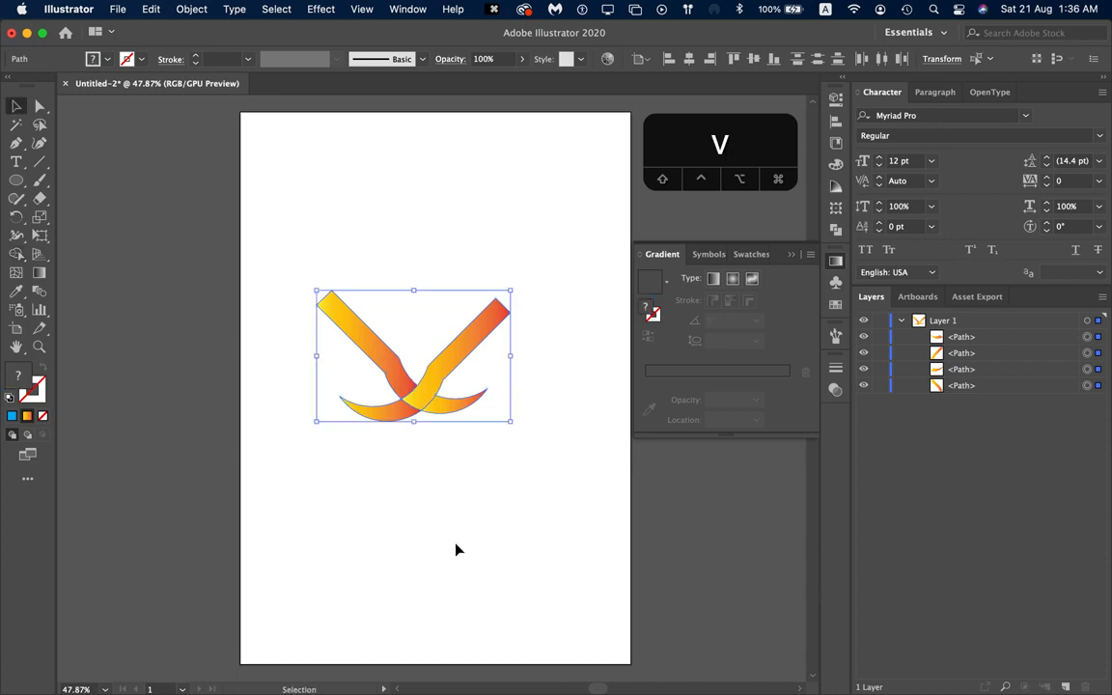
{"action": "left_click", "coordinate": [459, 509]}
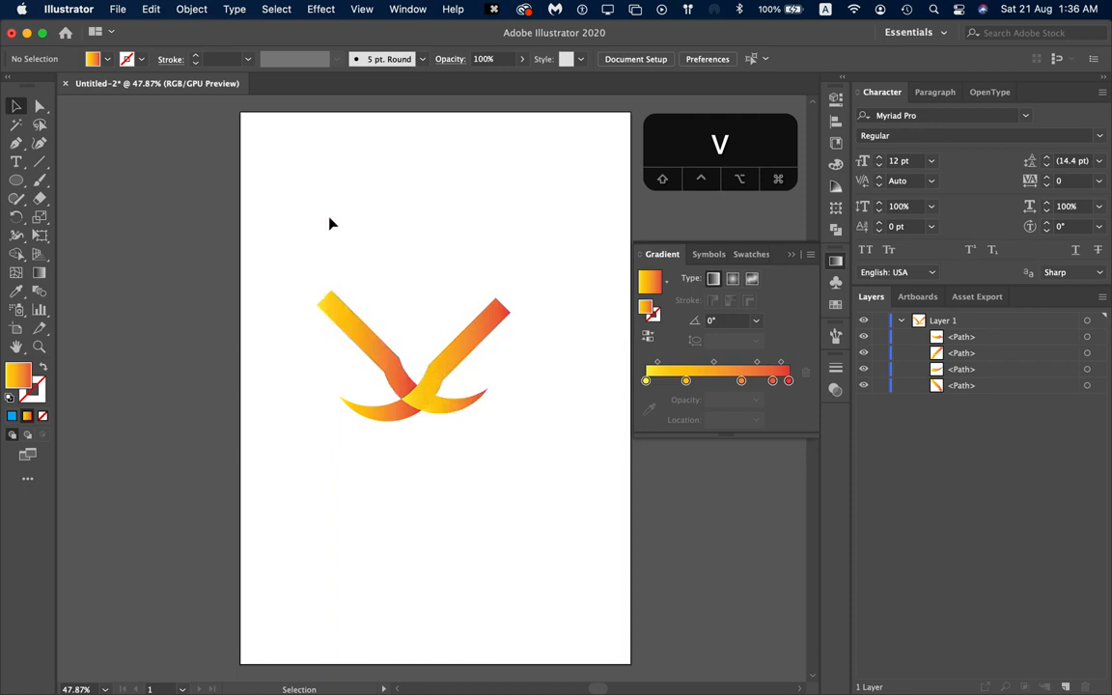
Step: Undo the Shape Builder merge on the crossed pieces, keeping their crossed arrangement
{"action": "key", "text": "space"}
{"action": "key", "text": "super+z"}
{"action": "key", "text": "super+z"}
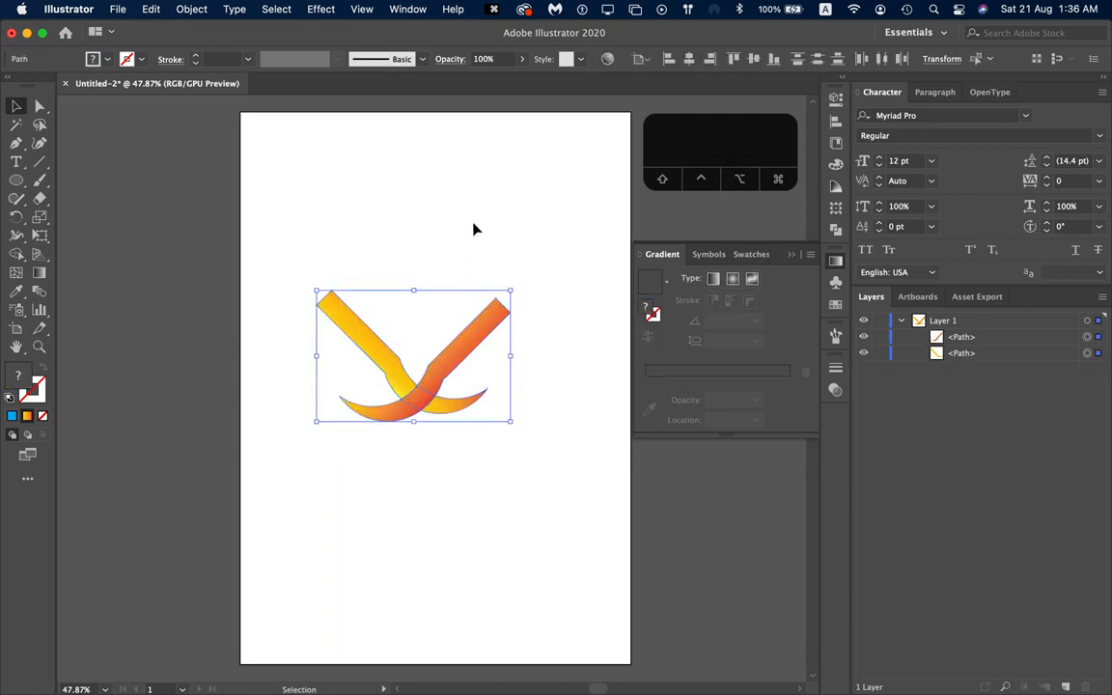
{"action": "key", "text": "super+z"}
{"action": "key", "text": "super+z"}
{"action": "key", "text": "super+shift+z"}
{"action": "key", "text": "super+shift+z"}
Step: Remove the central overlap of the two crossed pieces with Shape Builder, leaving four separate pieces, and deselect
{"action": "left_click", "coordinate": [447, 223]}
{"action": "left_click_drag", "start_coordinate": [315, 236], "coordinate": [483, 473]}
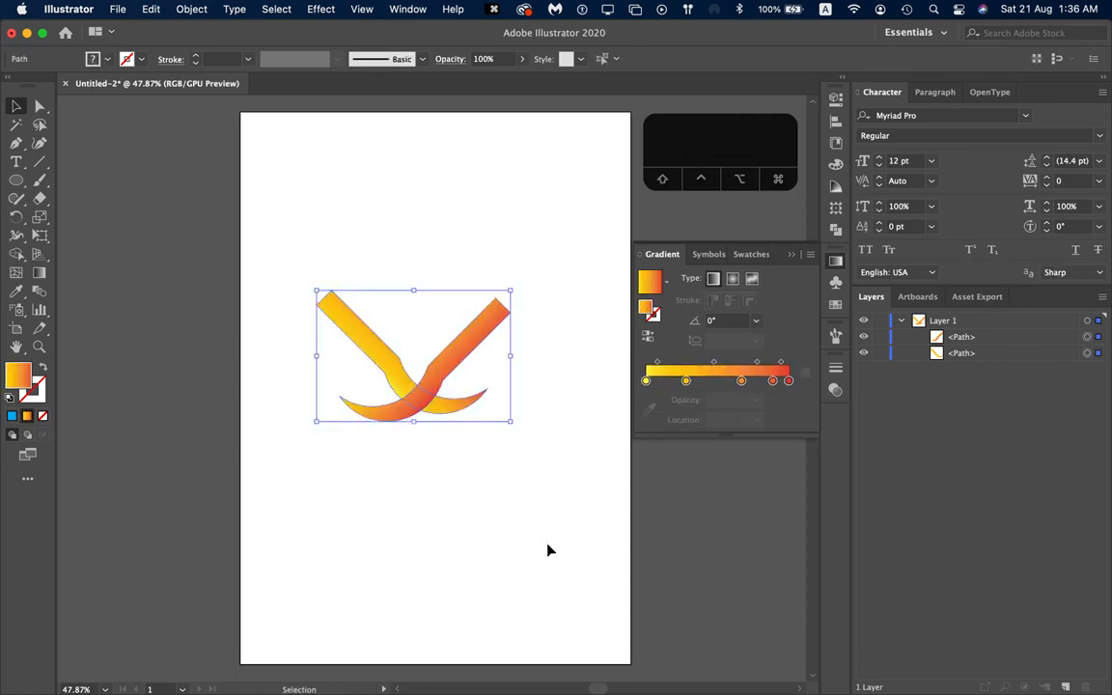
{"action": "left_click", "coordinate": [17, 255]}
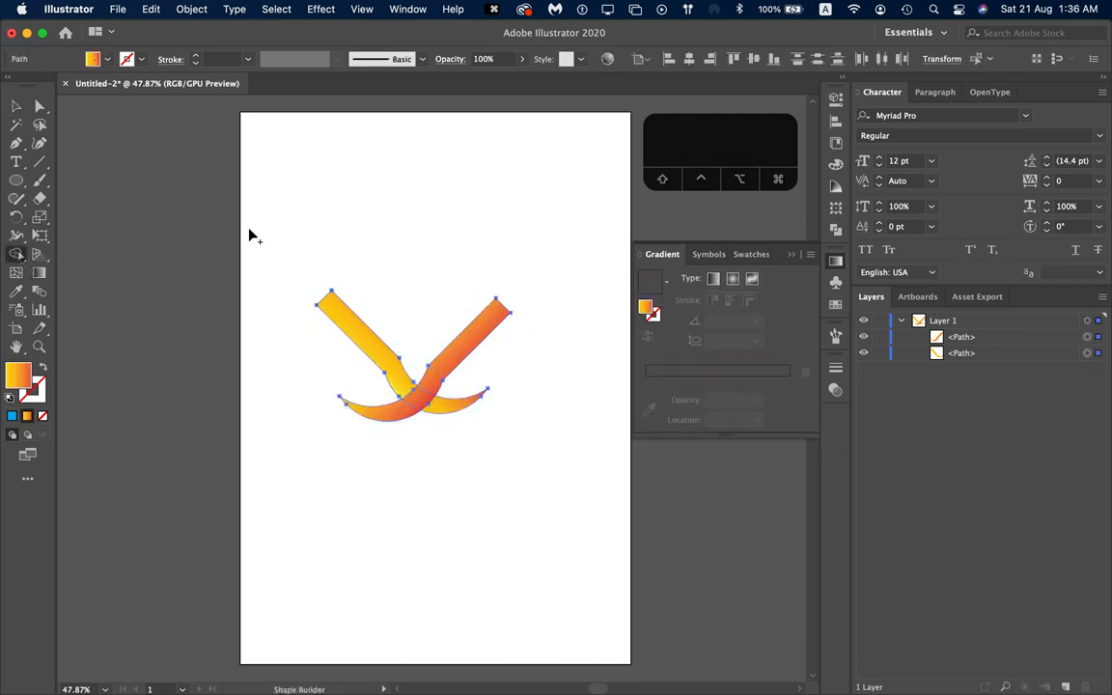
{"action": "left_click", "coordinate": [421, 400]}
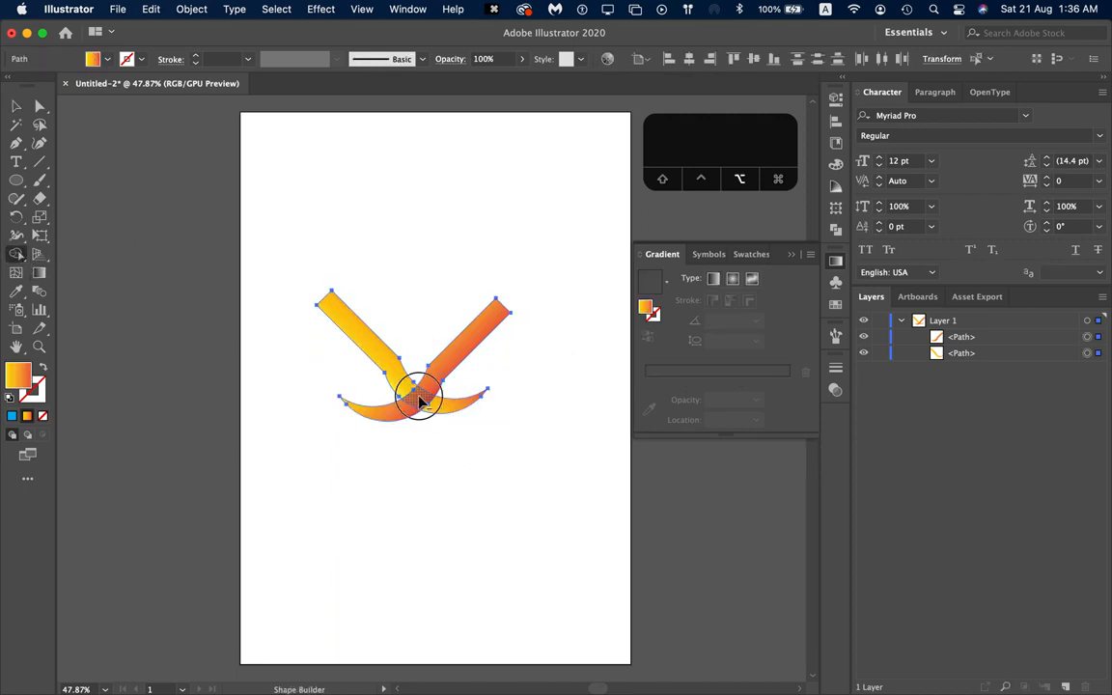
{"action": "key", "text": "v"}
{"action": "left_click", "coordinate": [489, 489]}
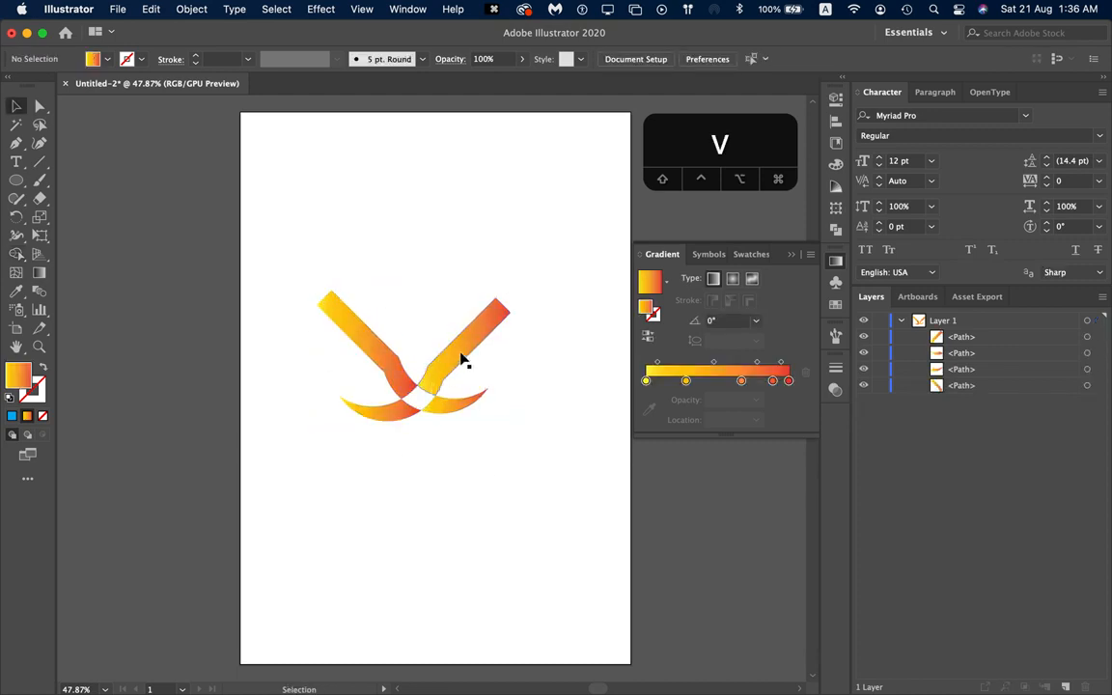
Step: Try pulling the two straight arms and the two curved pieces apart from the central gap, and deselect
{"action": "left_click_drag", "start_coordinate": [469, 340], "coordinate": [473, 266]}
{"action": "mouse_move", "coordinate": [371, 376]}
{"action": "left_mouse_down"}
{"action": "mouse_move", "coordinate": [360, 342]}
{"action": "mouse_move", "coordinate": [326, 340]}
{"action": "left_mouse_up"}
{"action": "left_click_drag", "start_coordinate": [372, 412], "coordinate": [308, 434]}
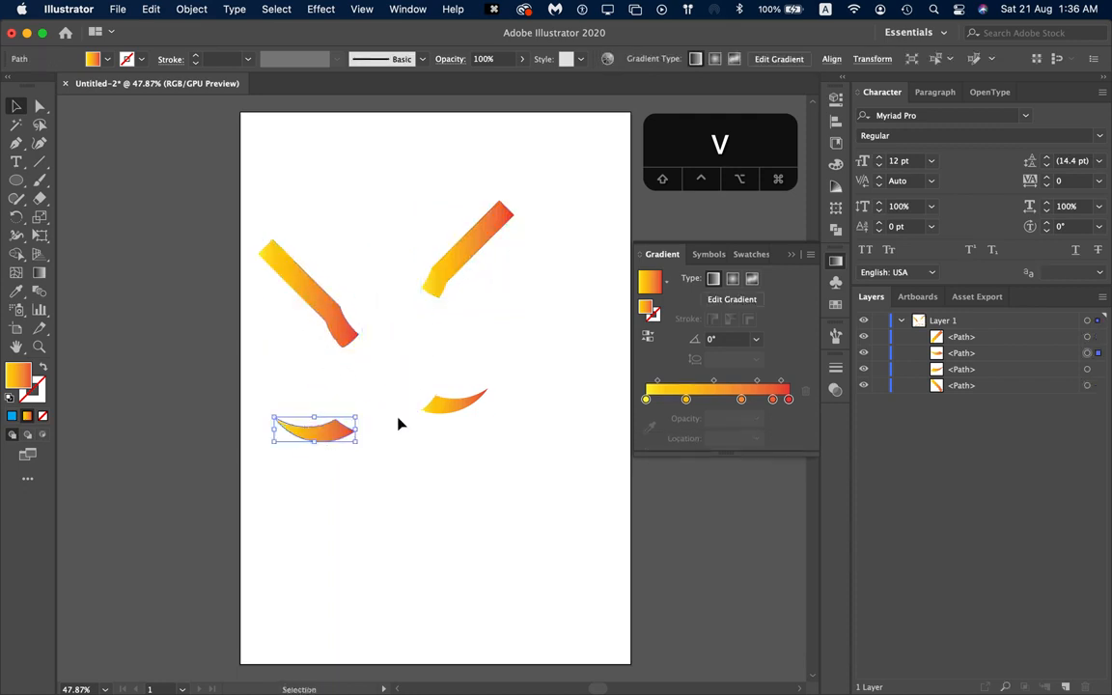
{"action": "left_click_drag", "start_coordinate": [449, 410], "coordinate": [519, 463]}
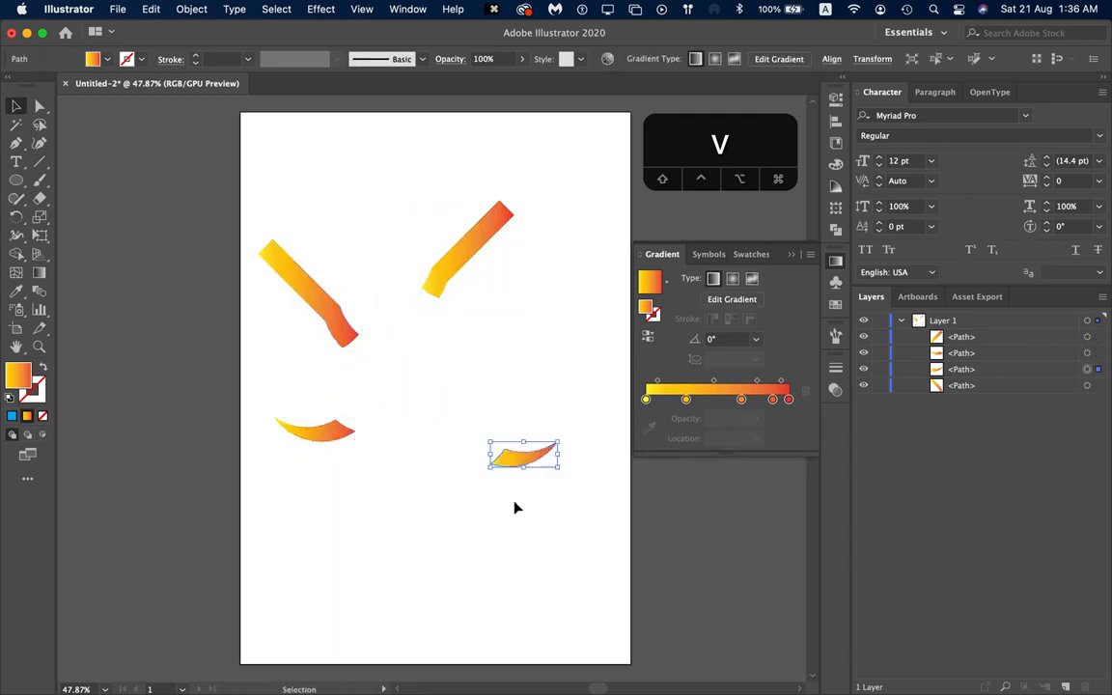
{"action": "left_click", "coordinate": [433, 535]}
Step: Undo the separation of the four pieces and deselect them
{"action": "key", "text": "super+z"}
{"action": "key", "text": "super+z"}
{"action": "key", "text": "super+z"}
{"action": "key", "text": "super+z"}
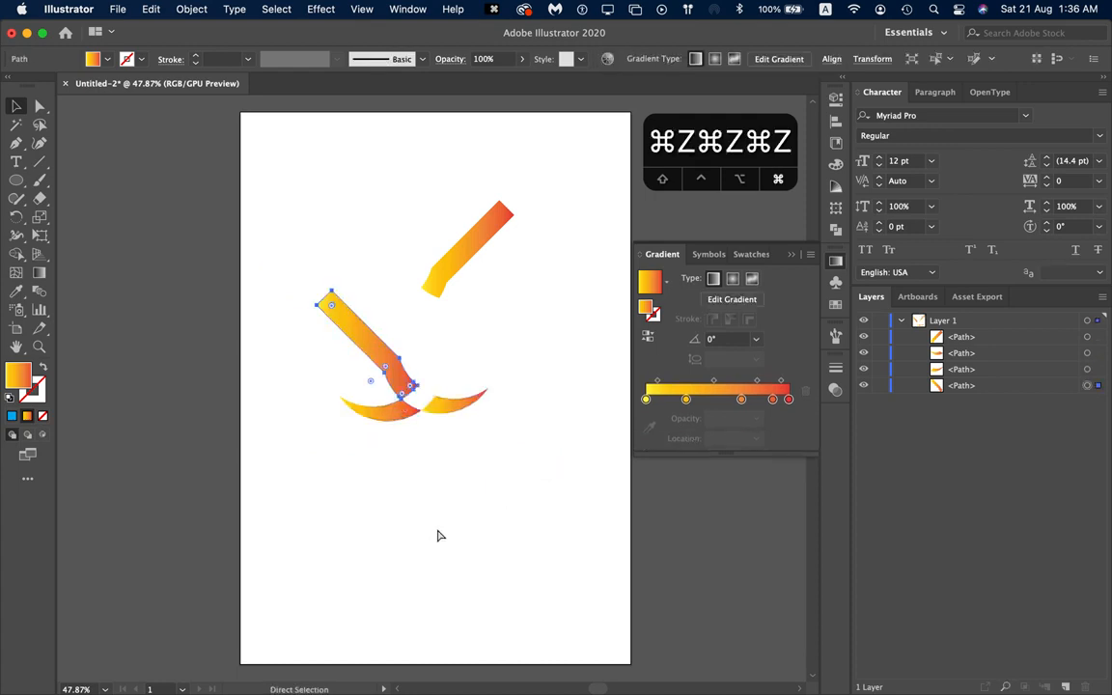
{"action": "key", "text": "super+z"}
{"action": "left_click", "coordinate": [440, 537]}
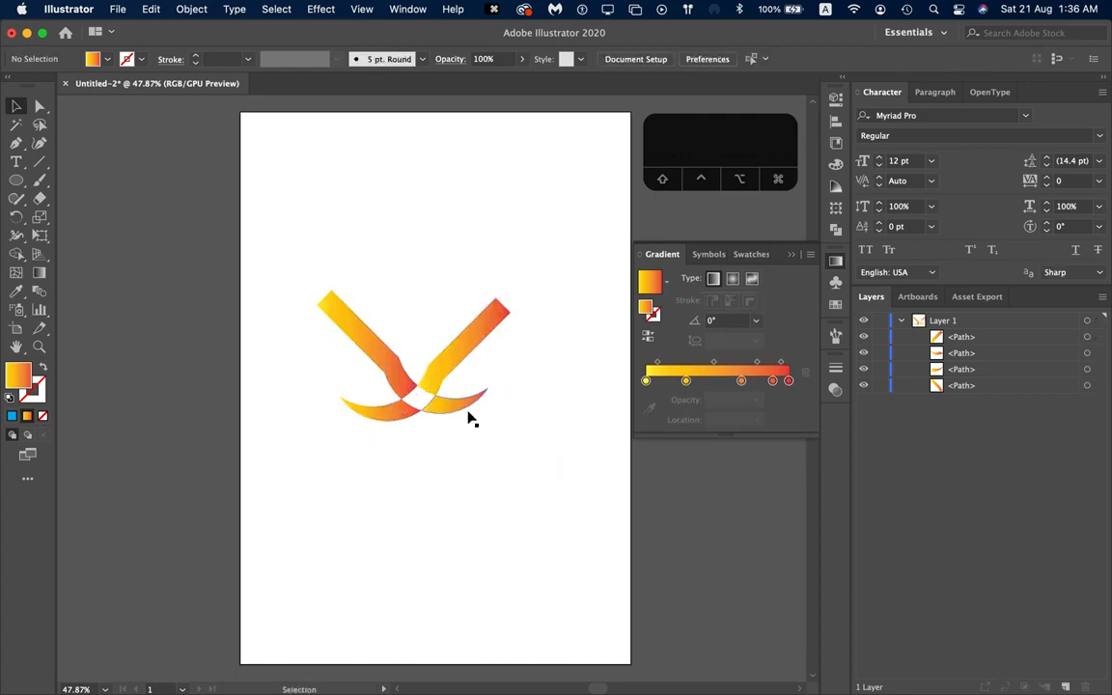
Step: Rotate all four pieces together about 180° so the curved parts sit above the straight arms, and deselect
{"action": "left_click_drag", "start_coordinate": [294, 253], "coordinate": [549, 494]}
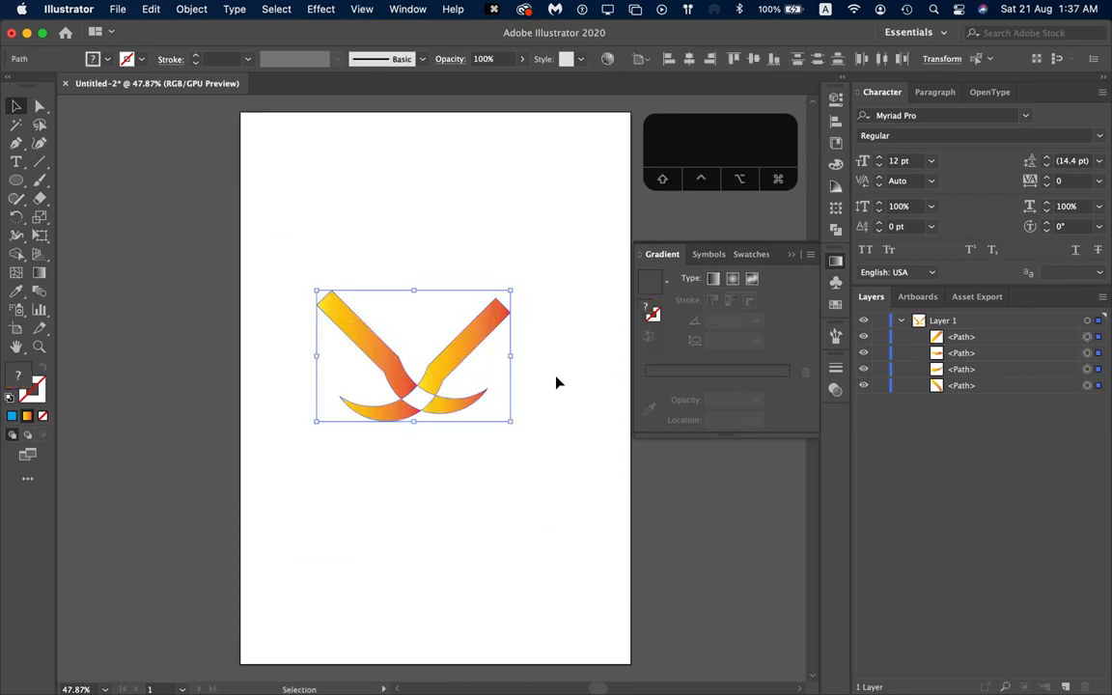
{"action": "left_click_drag", "start_coordinate": [514, 429], "coordinate": [304, 272]}
{"action": "left_click", "coordinate": [621, 174]}
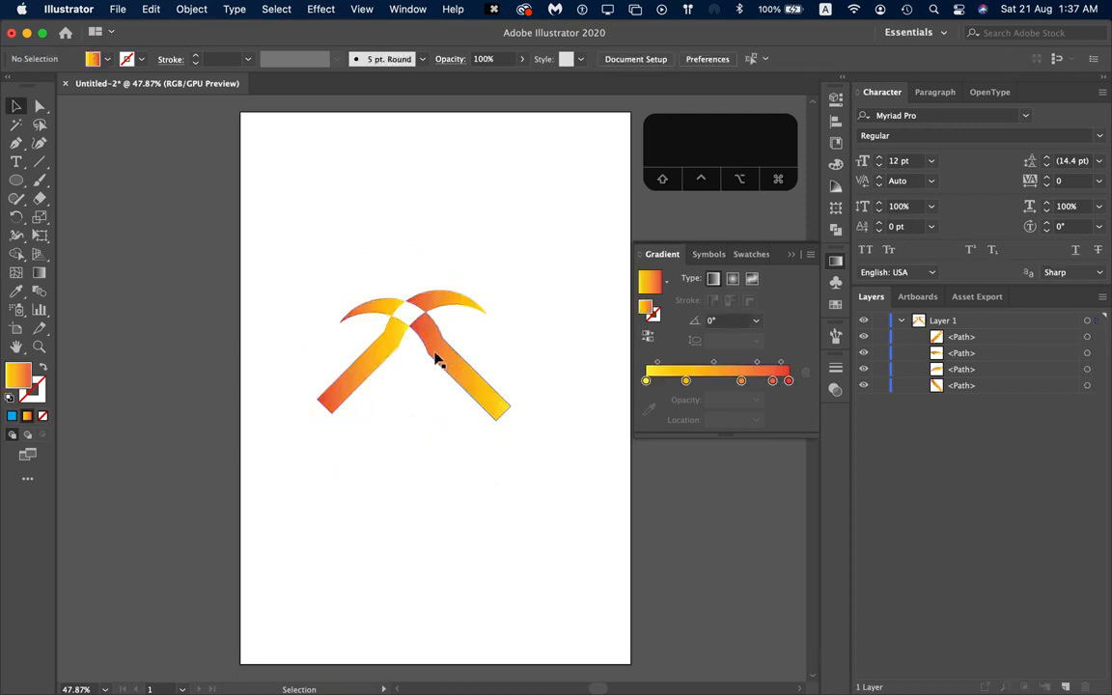
Step: Try enlarging the lower right arm proportionally about its centre, undo the scaling and deselect it
{"action": "left_click", "coordinate": [383, 307]}
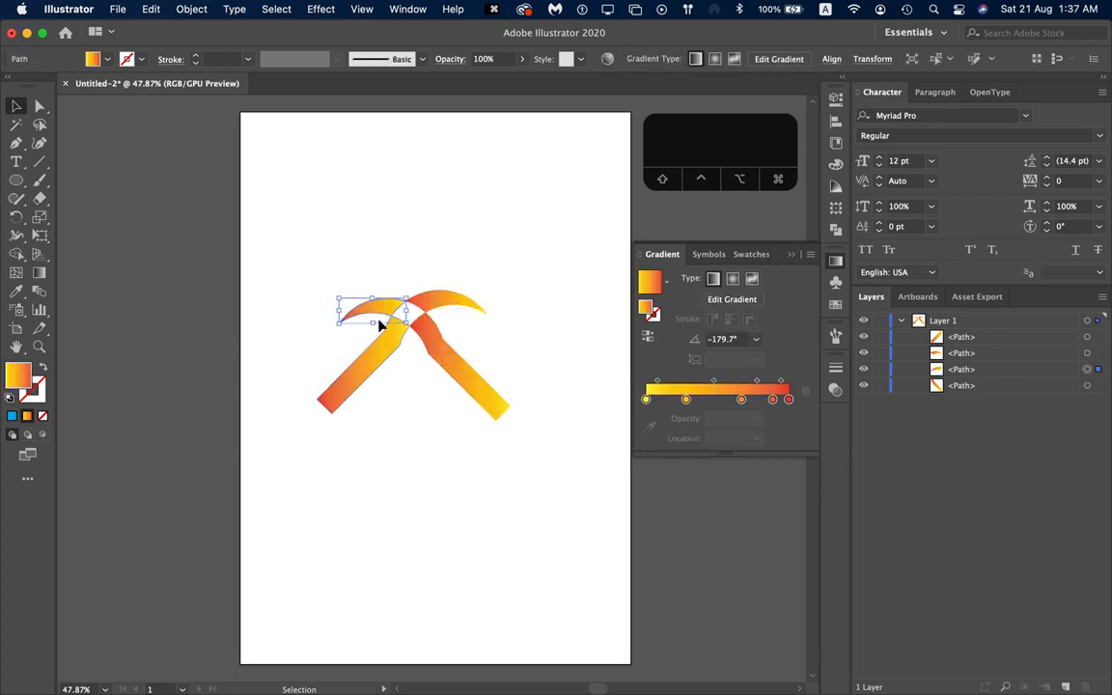
{"action": "left_click", "coordinate": [407, 278]}
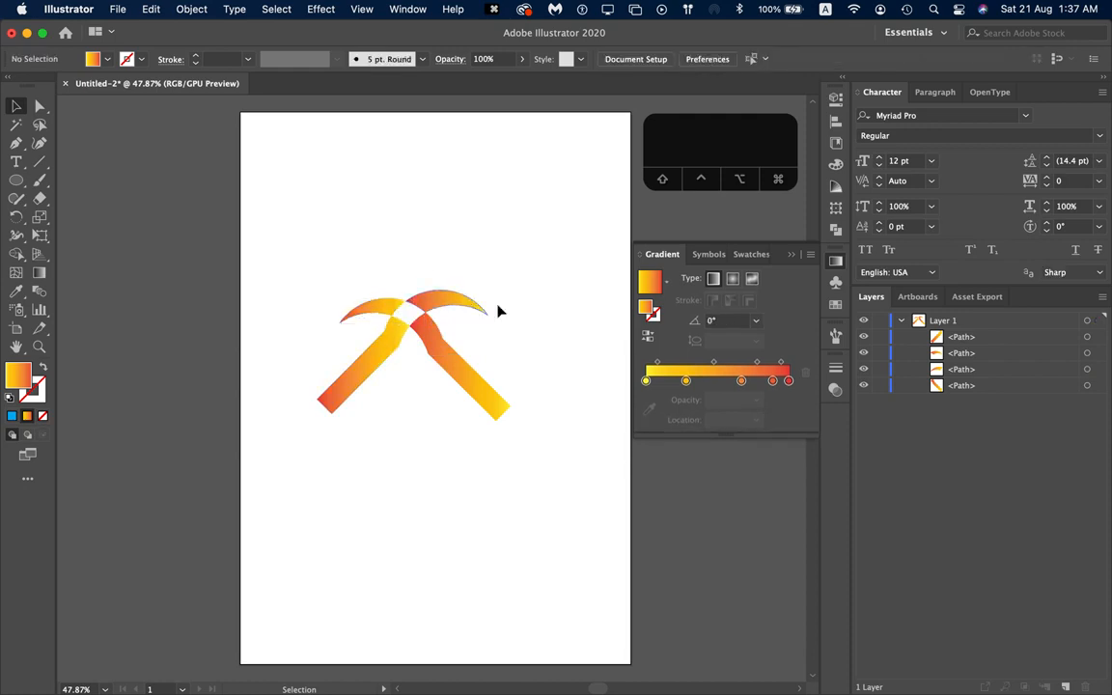
{"action": "left_click", "coordinate": [459, 372]}
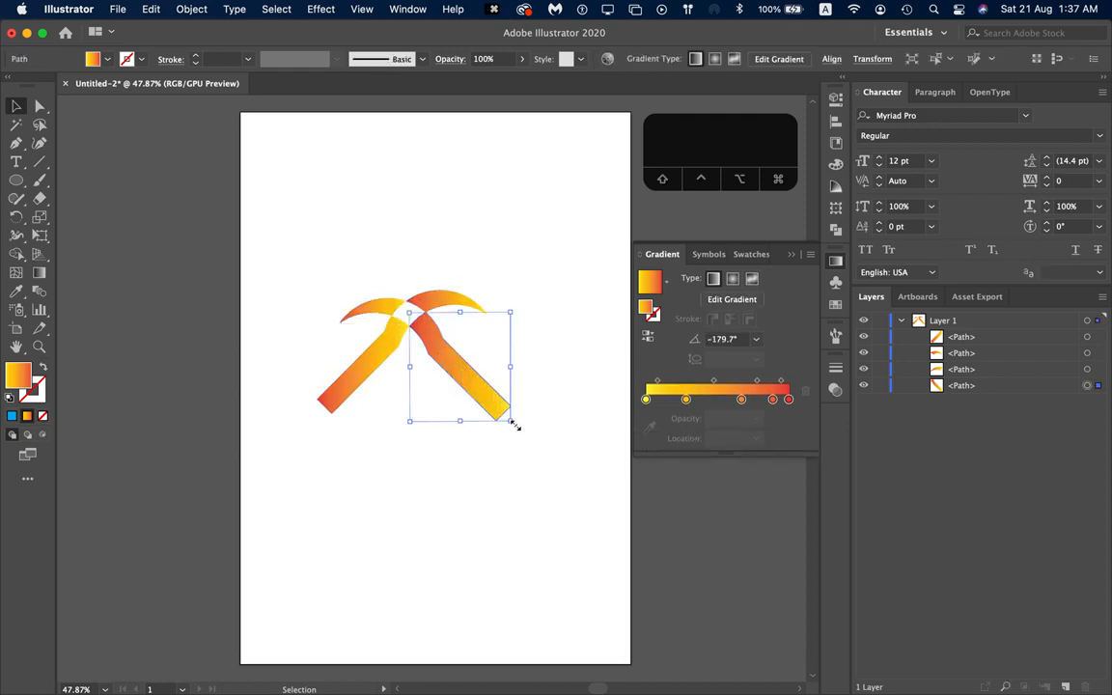
{"action": "left_click_drag", "start_coordinate": [511, 421], "coordinate": [539, 451]}
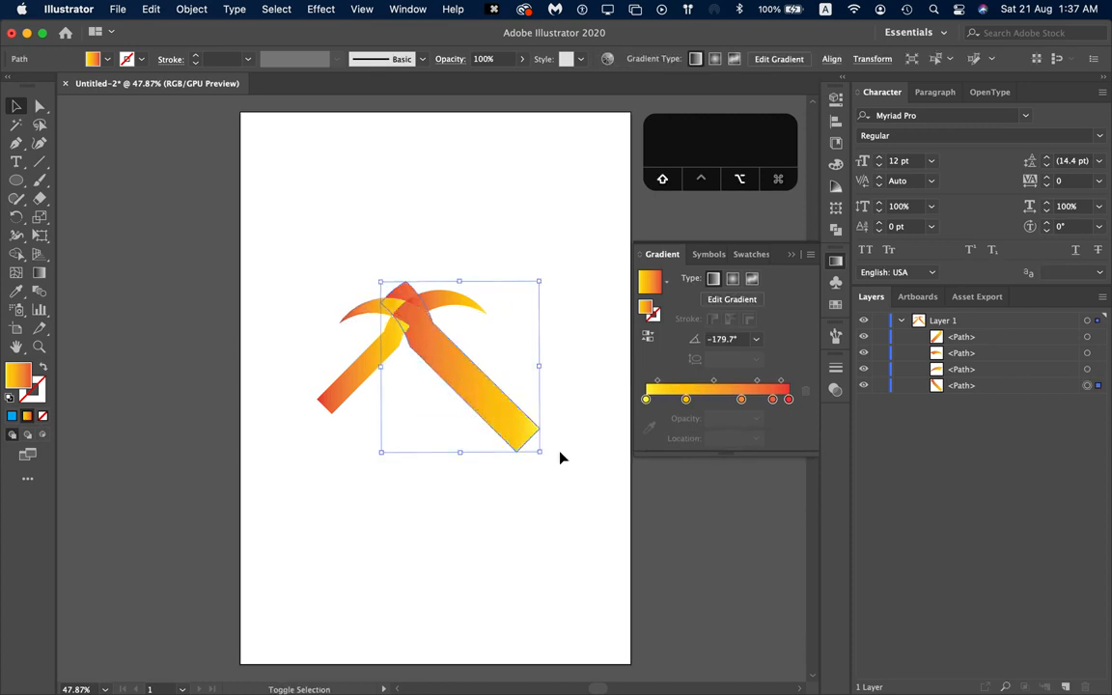
{"action": "key", "text": "super+z"}
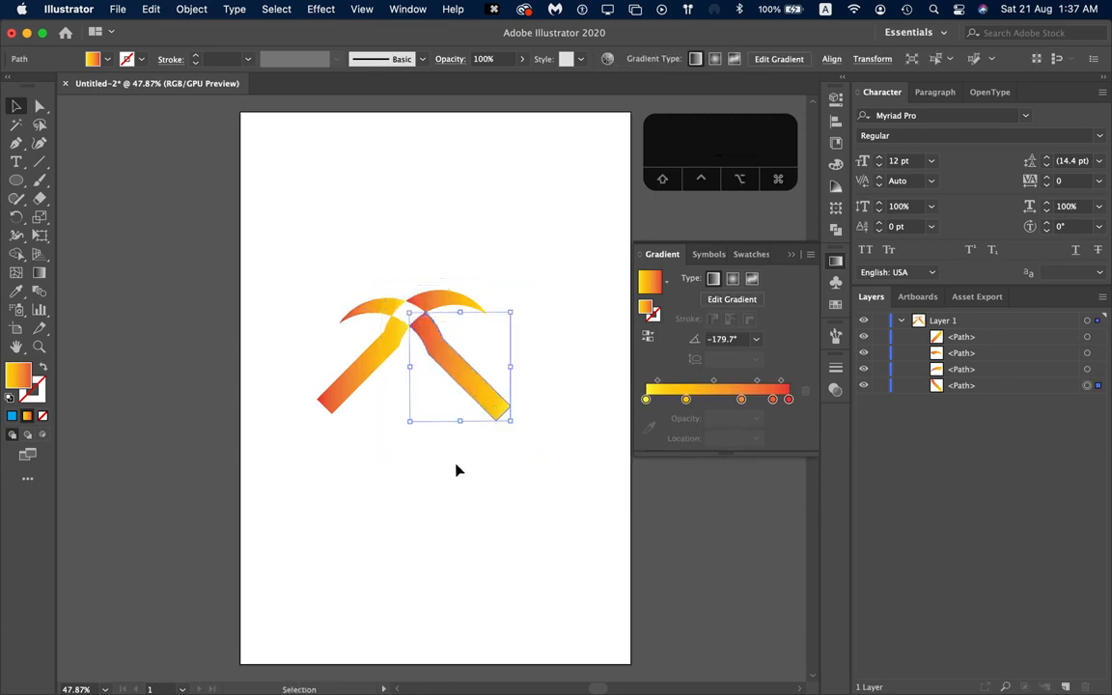
{"action": "left_click", "coordinate": [427, 447]}
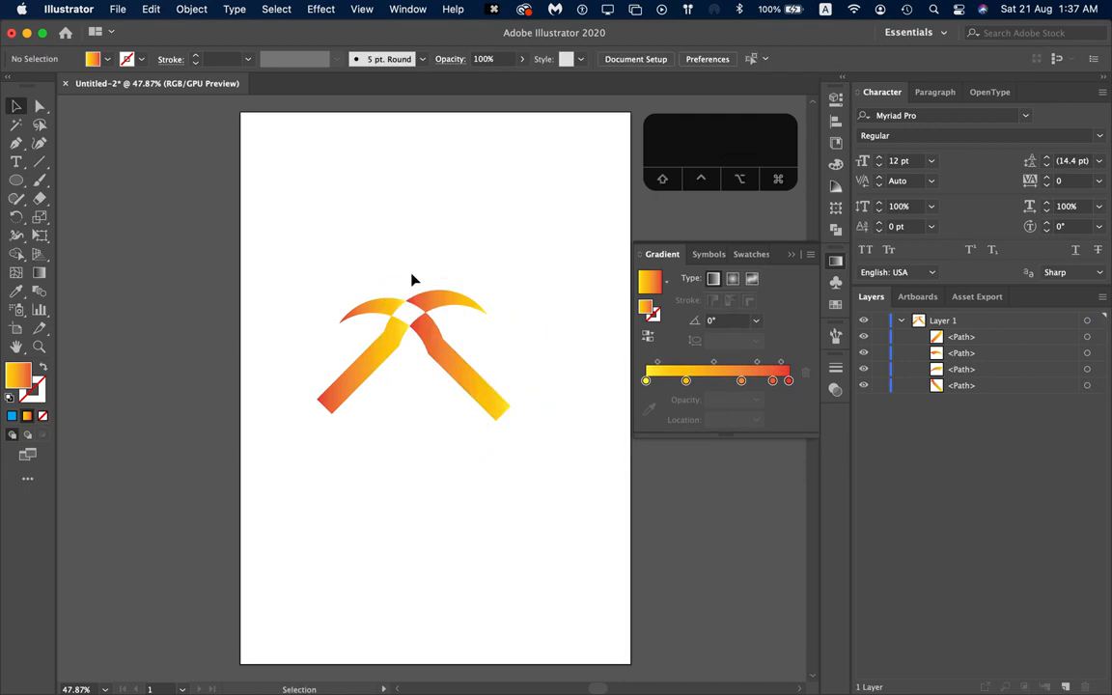
Step: Reverse the gradients of the left and right curved pieces one after the other, and deselect
{"action": "left_click", "coordinate": [378, 312]}
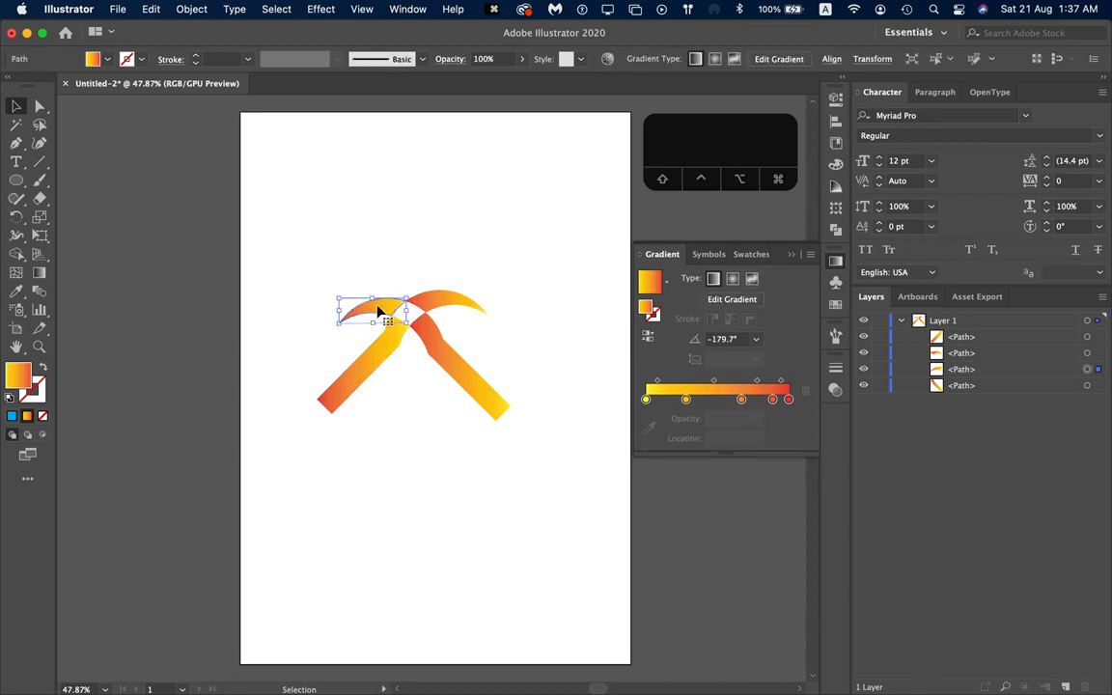
{"action": "left_click", "coordinate": [647, 337]}
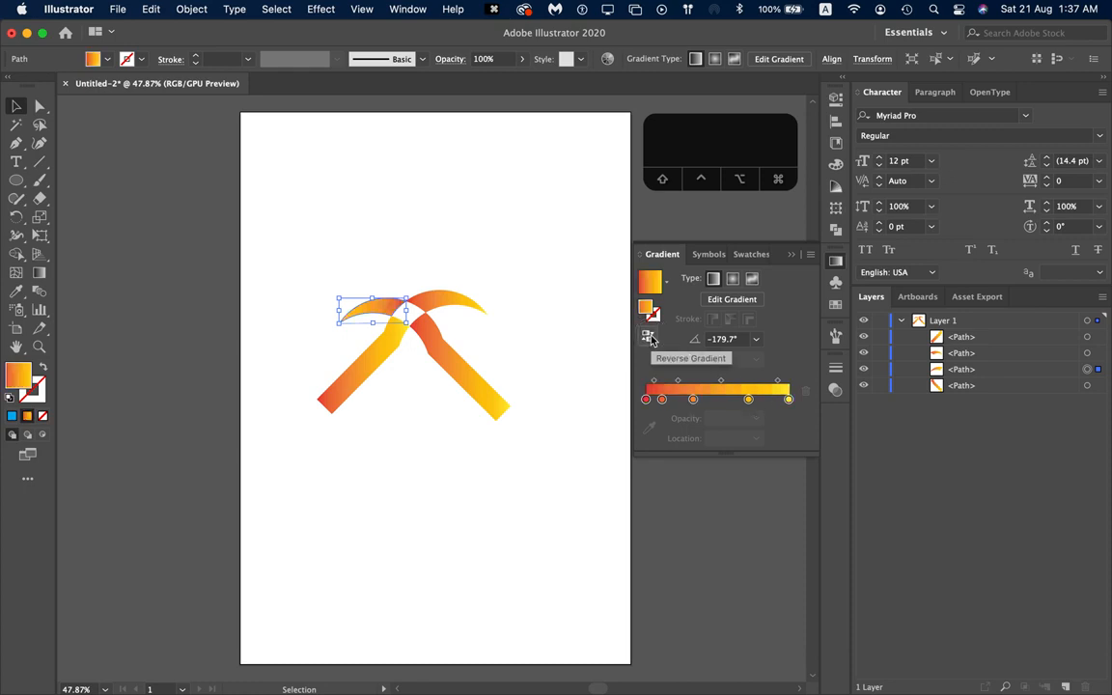
{"action": "left_click", "coordinate": [417, 472]}
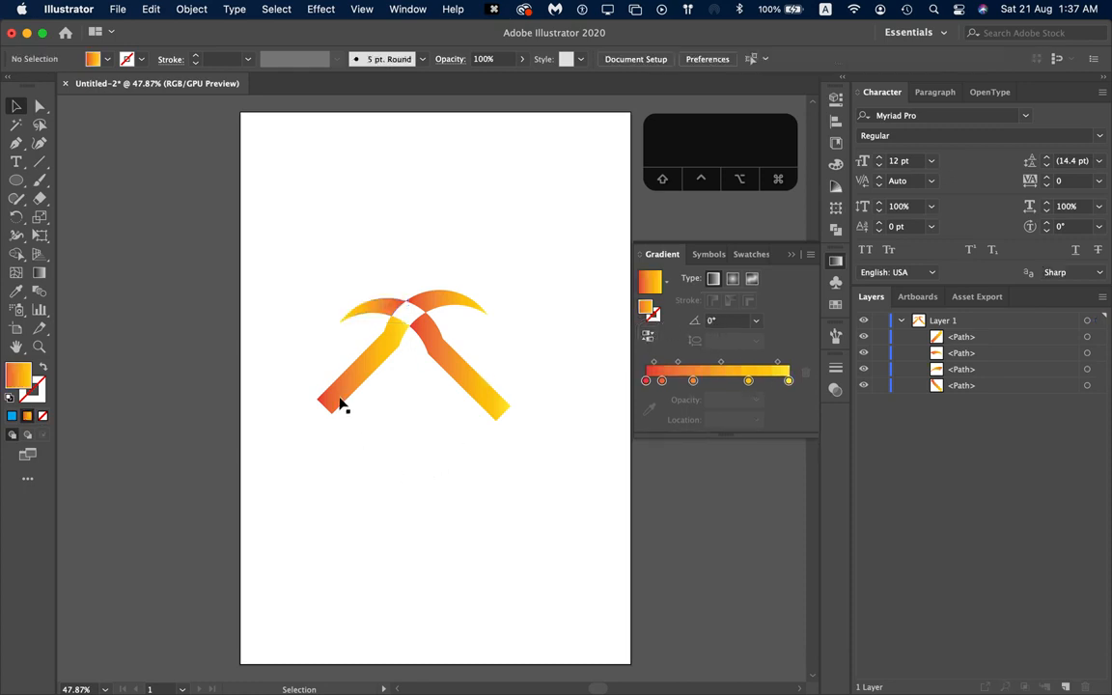
{"action": "left_click", "coordinate": [441, 308]}
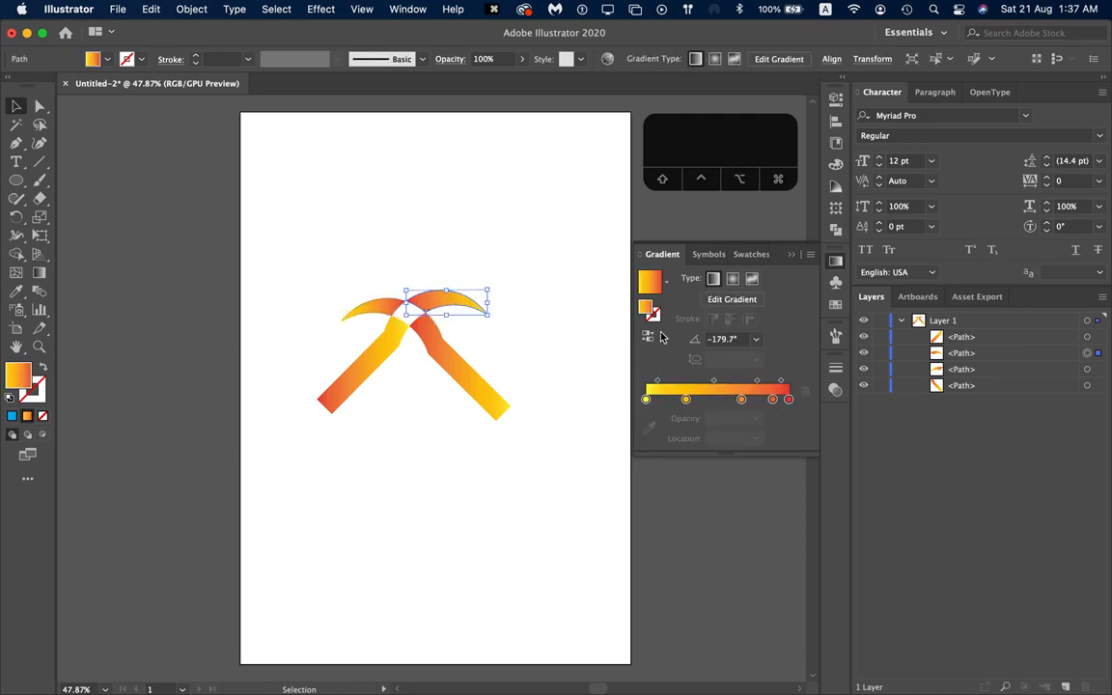
{"action": "left_click", "coordinate": [397, 218]}
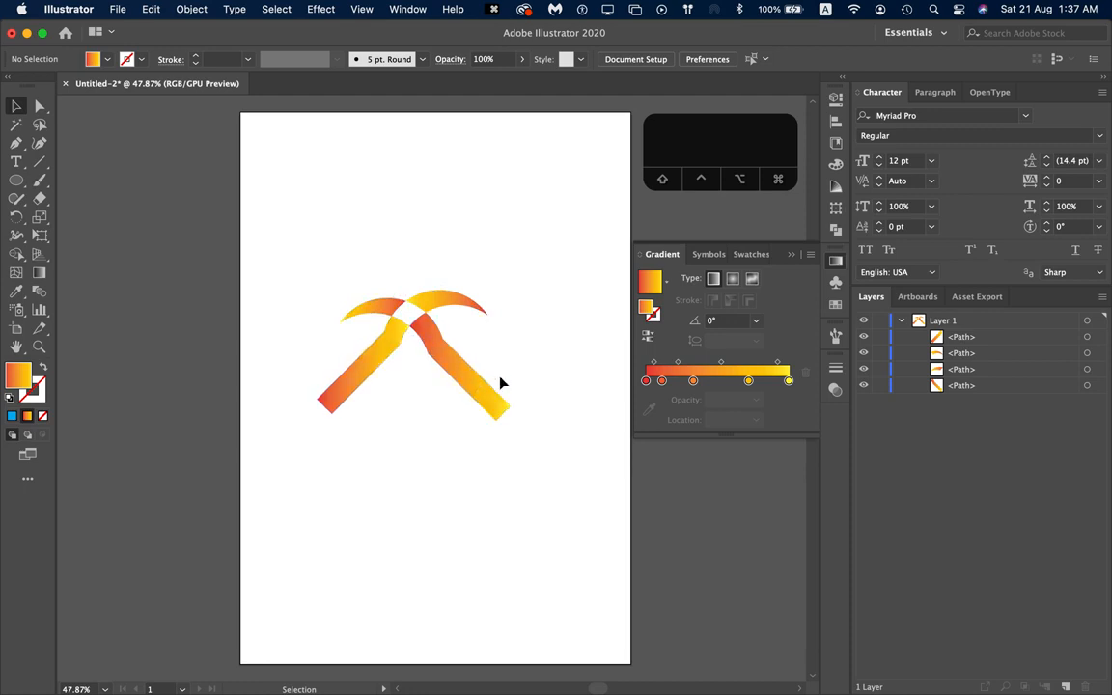
Step: Reverse the gradients of the left and right straight arms, and deselect
{"action": "left_click", "coordinate": [397, 346]}
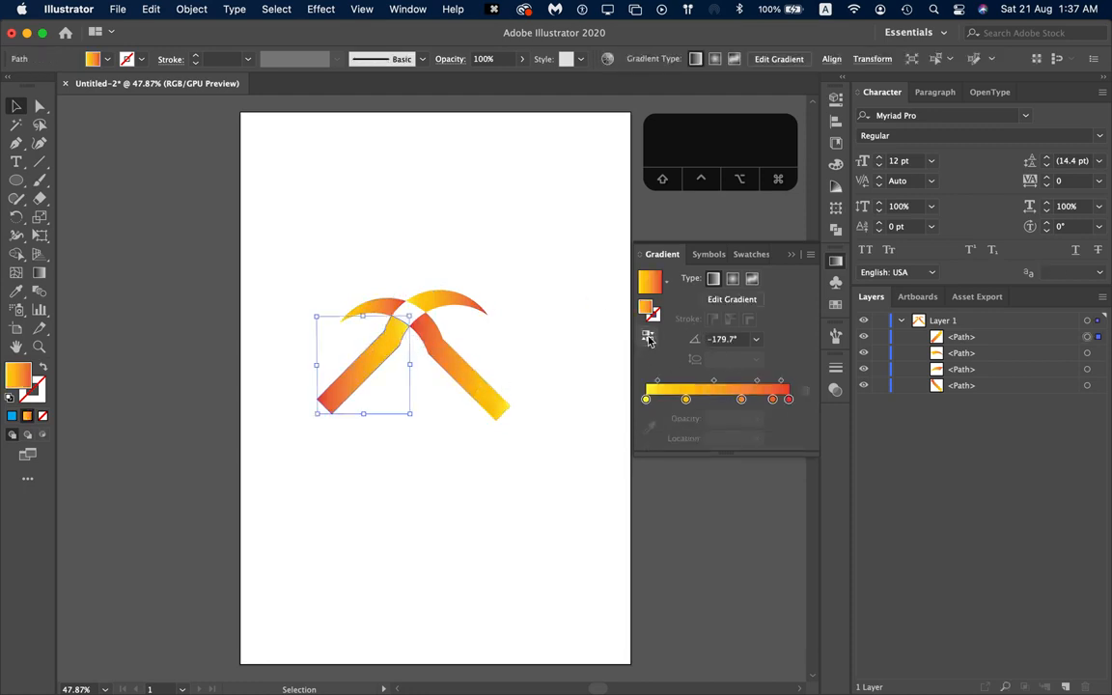
{"action": "left_click", "coordinate": [464, 479]}
{"action": "left_click", "coordinate": [466, 379]}
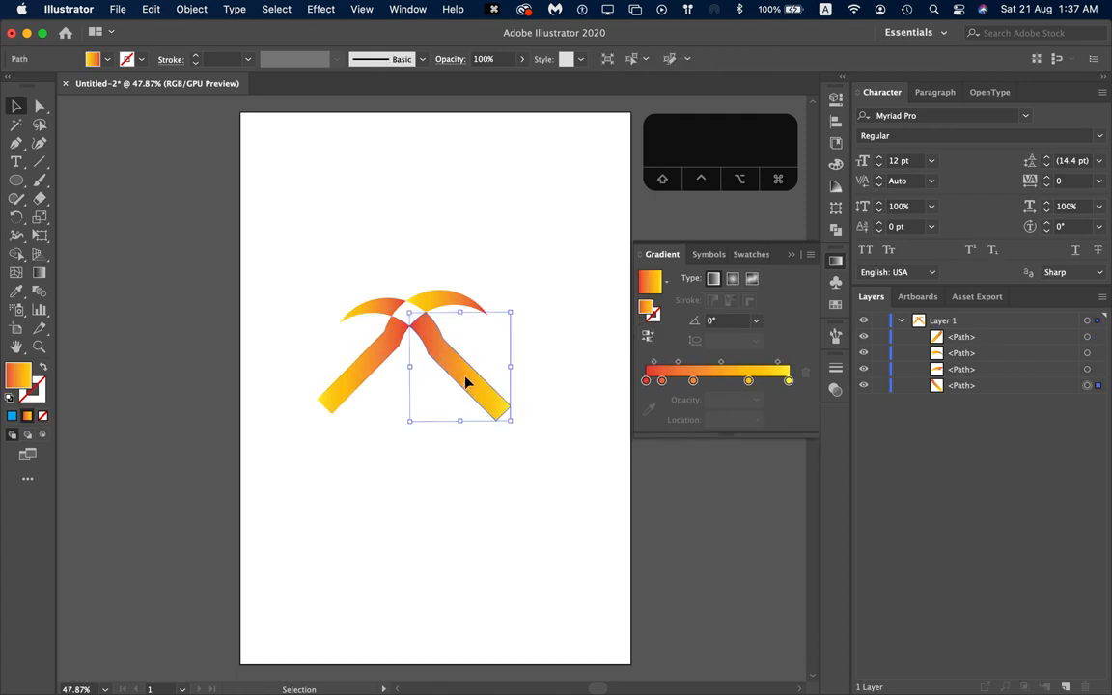
{"action": "left_click", "coordinate": [648, 337]}
{"action": "left_click", "coordinate": [505, 545]}
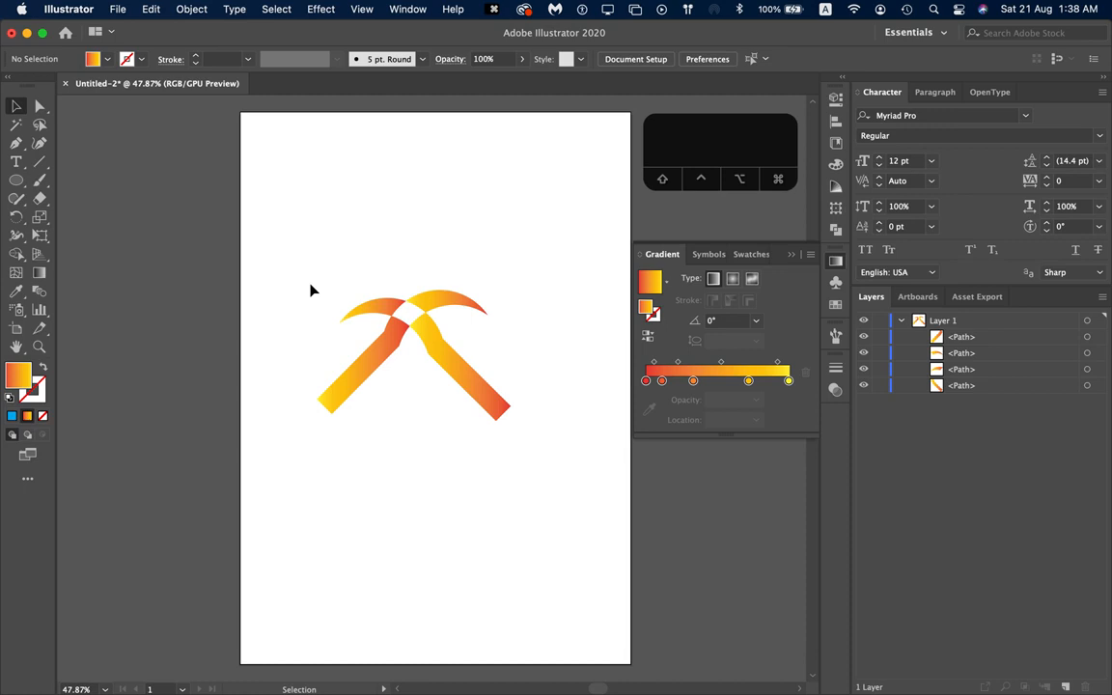
Step: Separate the right curved piece upward and move the other three pieces off the artboard to its left
{"action": "left_click_drag", "start_coordinate": [431, 293], "coordinate": [434, 228]}
{"action": "left_click_drag", "start_coordinate": [335, 293], "coordinate": [460, 426]}
{"action": "left_click_drag", "start_coordinate": [432, 349], "coordinate": [116, 354]}
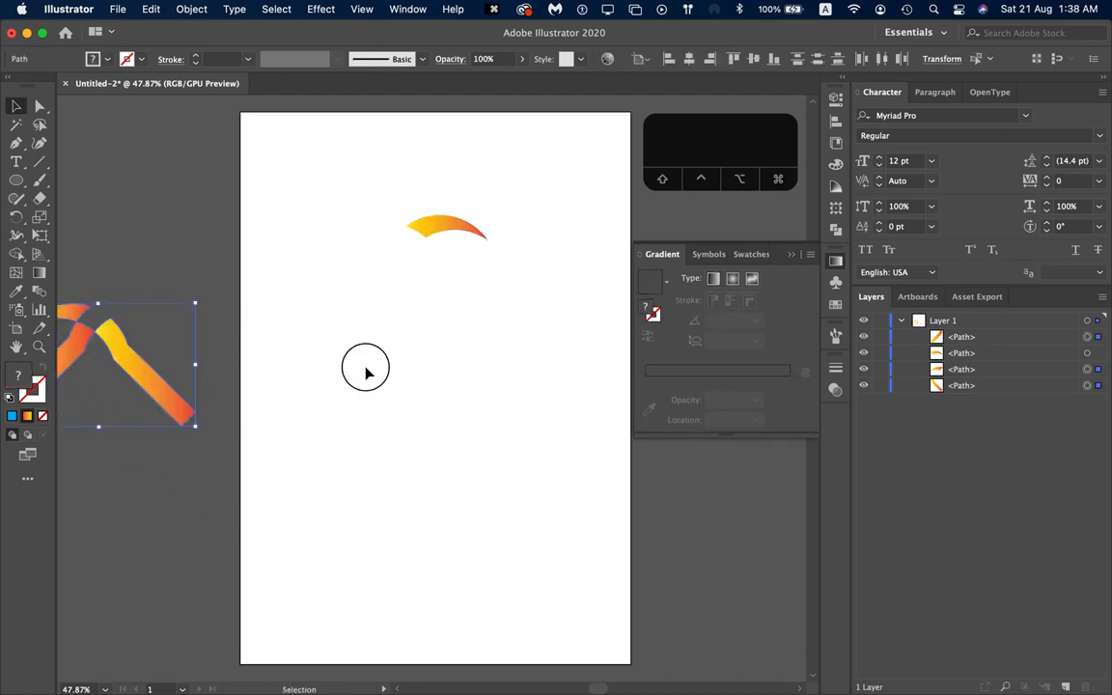
Step: Move the curved piece toward the artboard's upper middle, enlarge it proportionally to about two thirds of the artboard width, and deselect
{"action": "left_click_drag", "start_coordinate": [422, 220], "coordinate": [392, 277]}
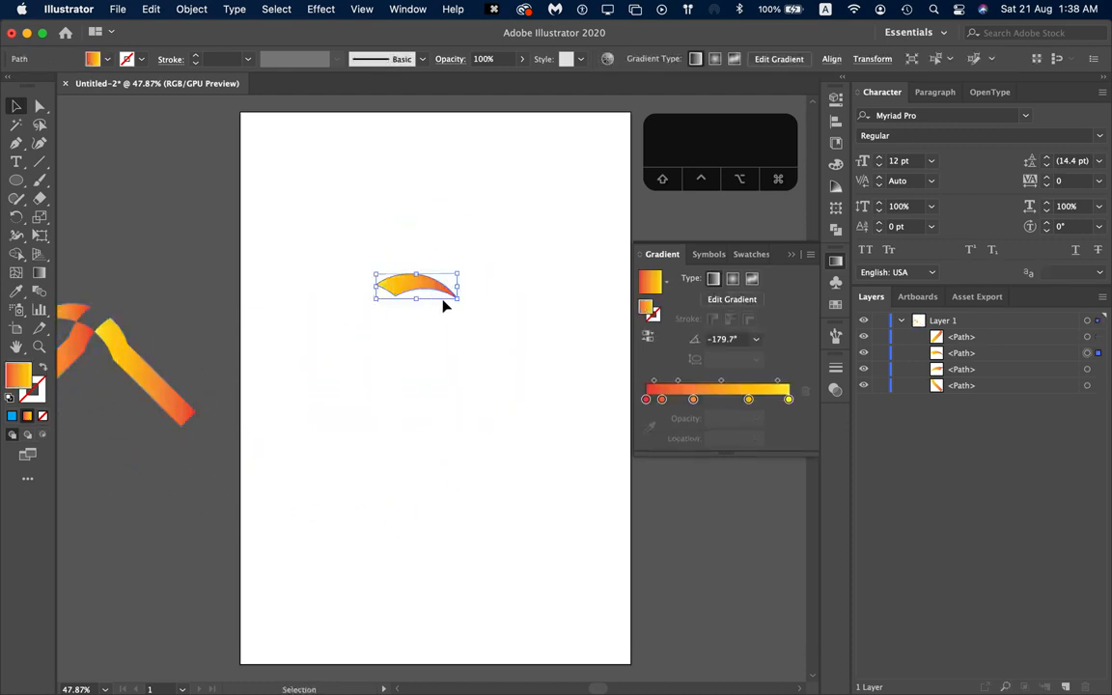
{"action": "left_click_drag", "start_coordinate": [459, 301], "coordinate": [526, 387]}
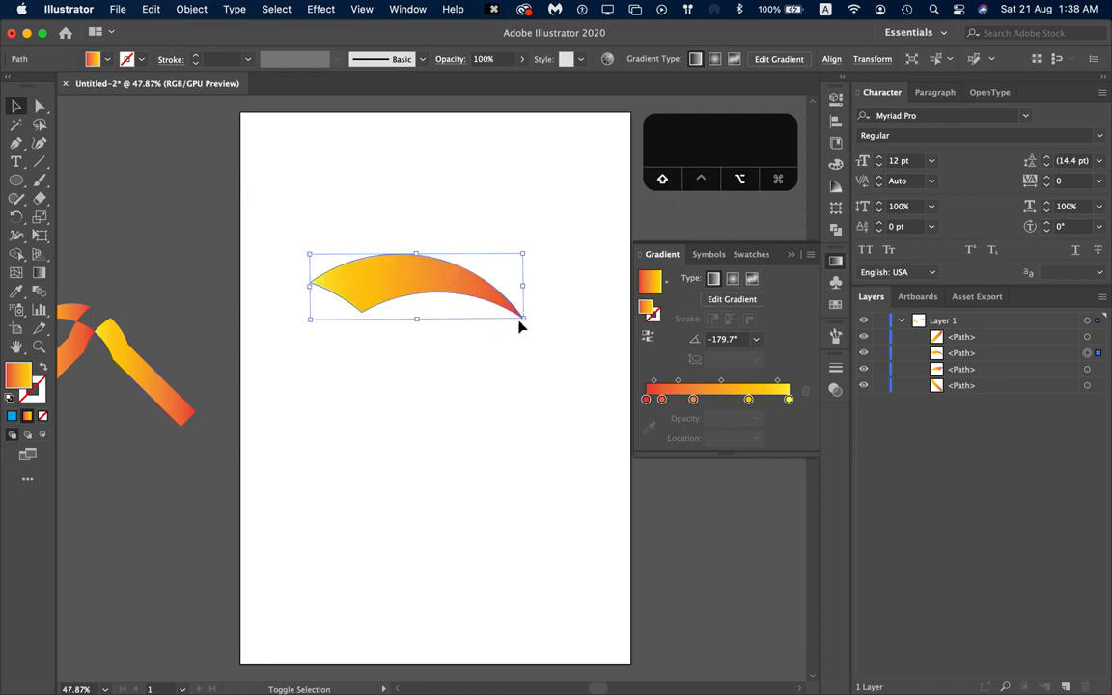
{"action": "left_click_drag", "start_coordinate": [524, 319], "coordinate": [545, 325]}
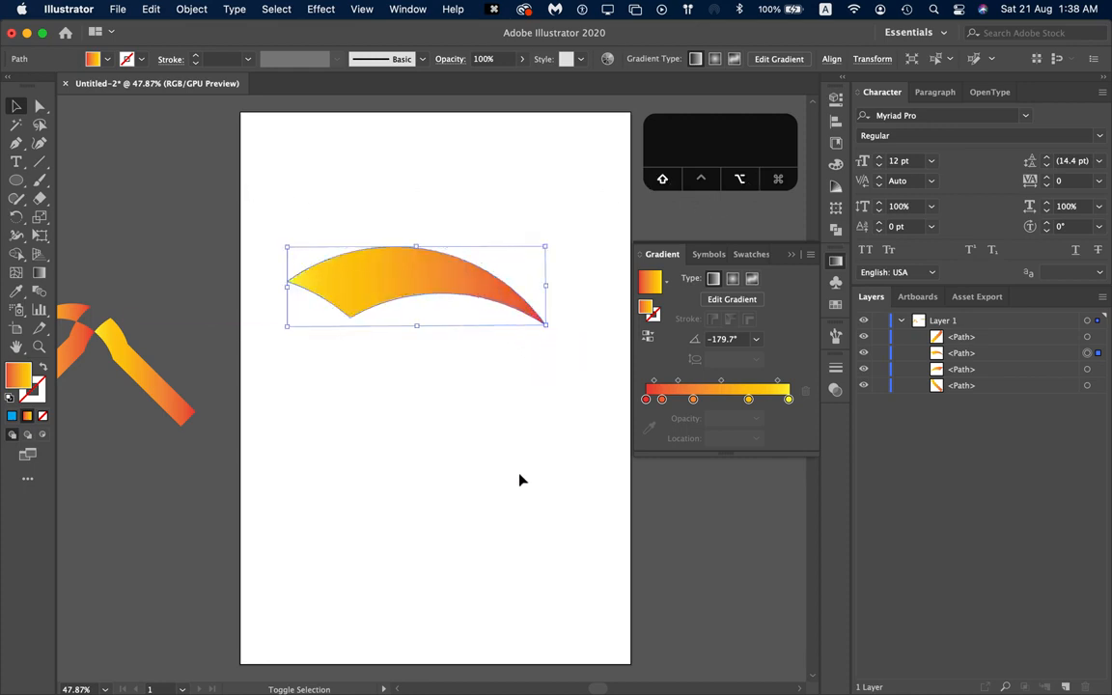
{"action": "left_click", "coordinate": [309, 418]}
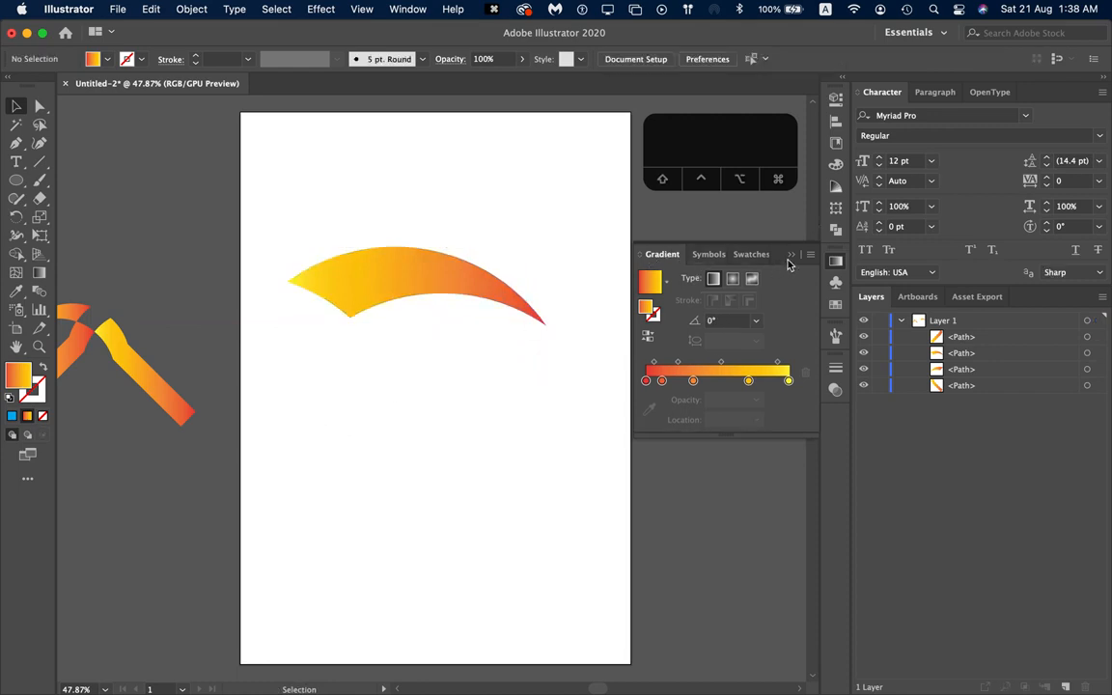
Step: Hide the gradient settings, show them once more and leave them hidden
{"action": "left_click", "coordinate": [791, 255]}
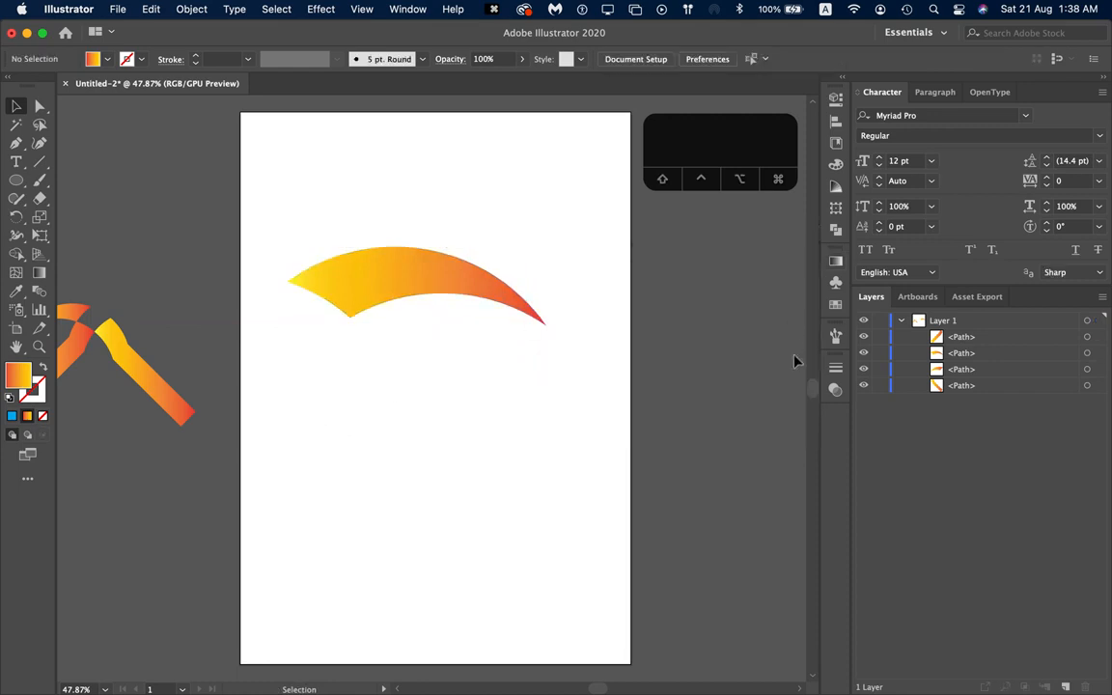
{"action": "left_click", "coordinate": [835, 264]}
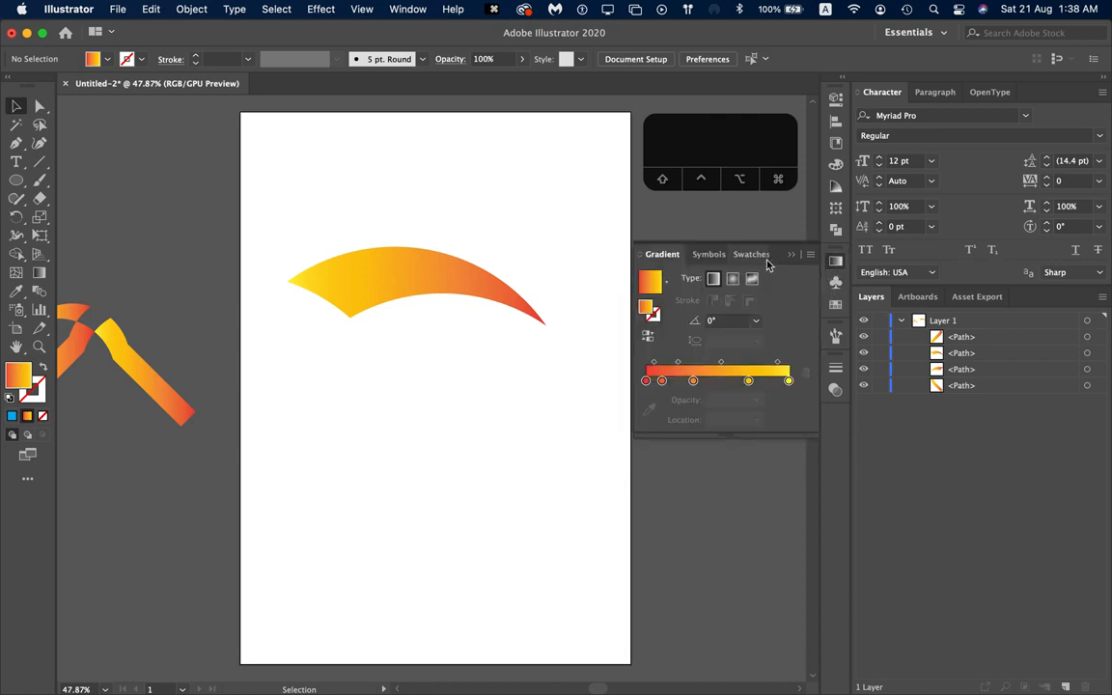
{"action": "left_click", "coordinate": [790, 256]}
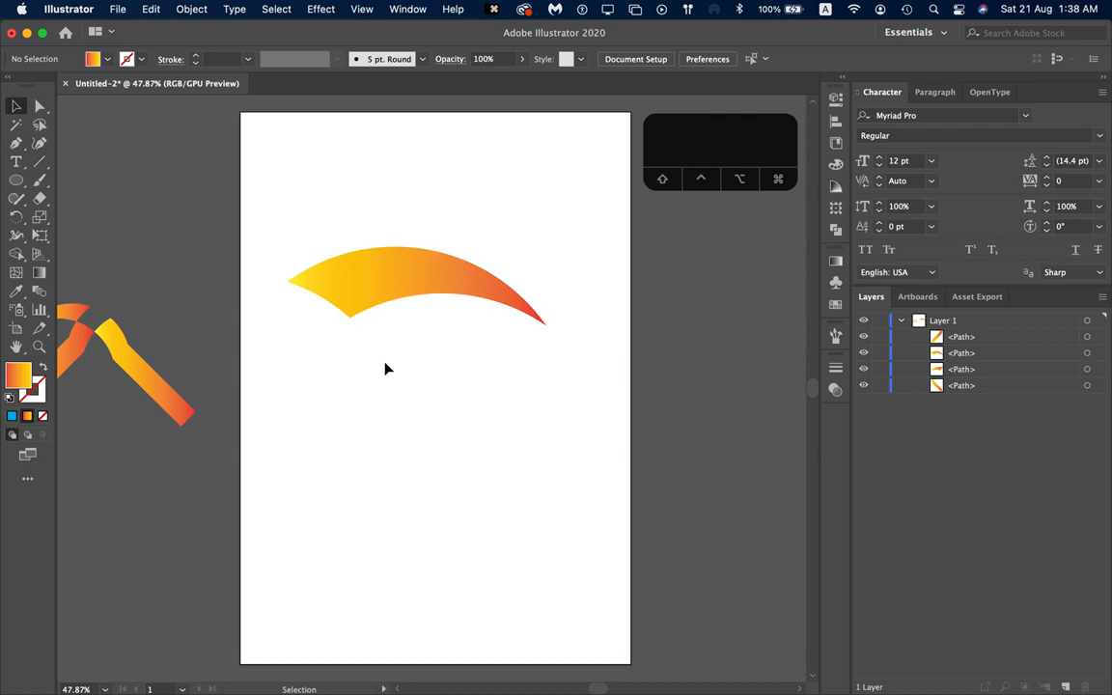
{"action": "key", "text": "p"}
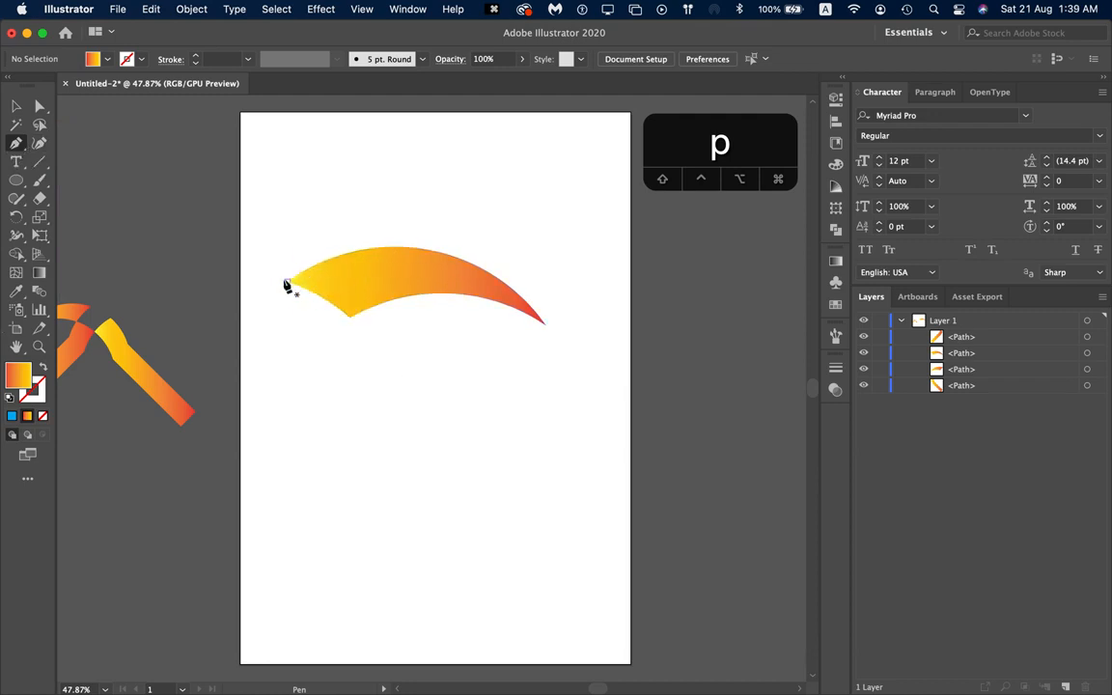
{"action": "left_click", "coordinate": [288, 282]}
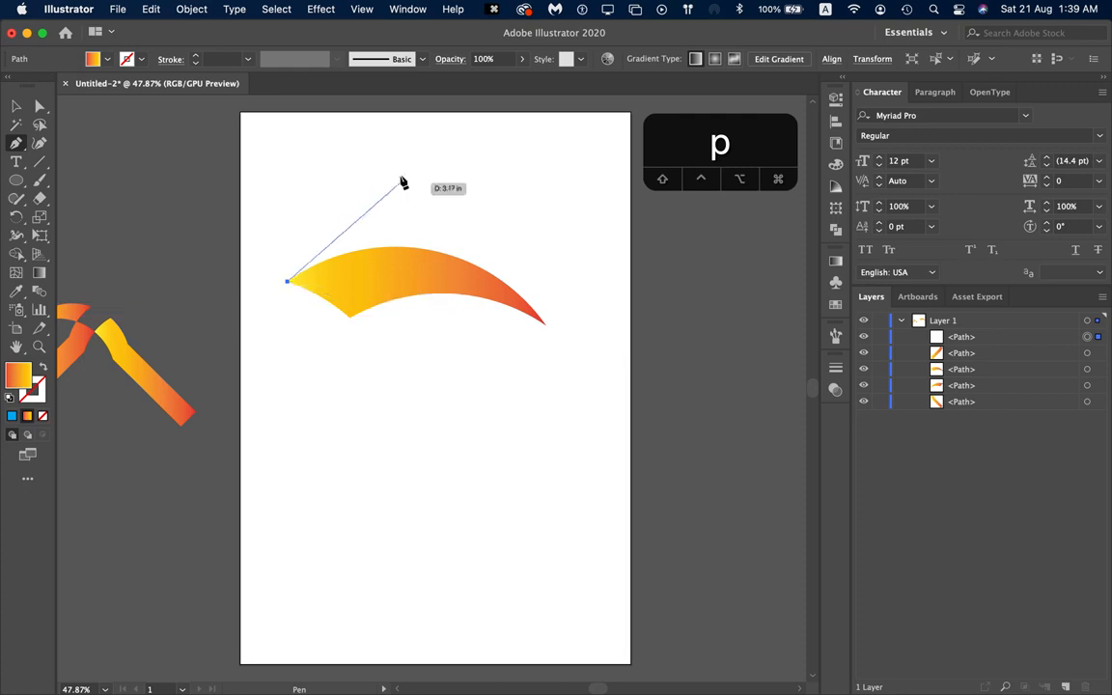
{"action": "key", "text": "Escape"}
{"action": "key", "text": "v"}
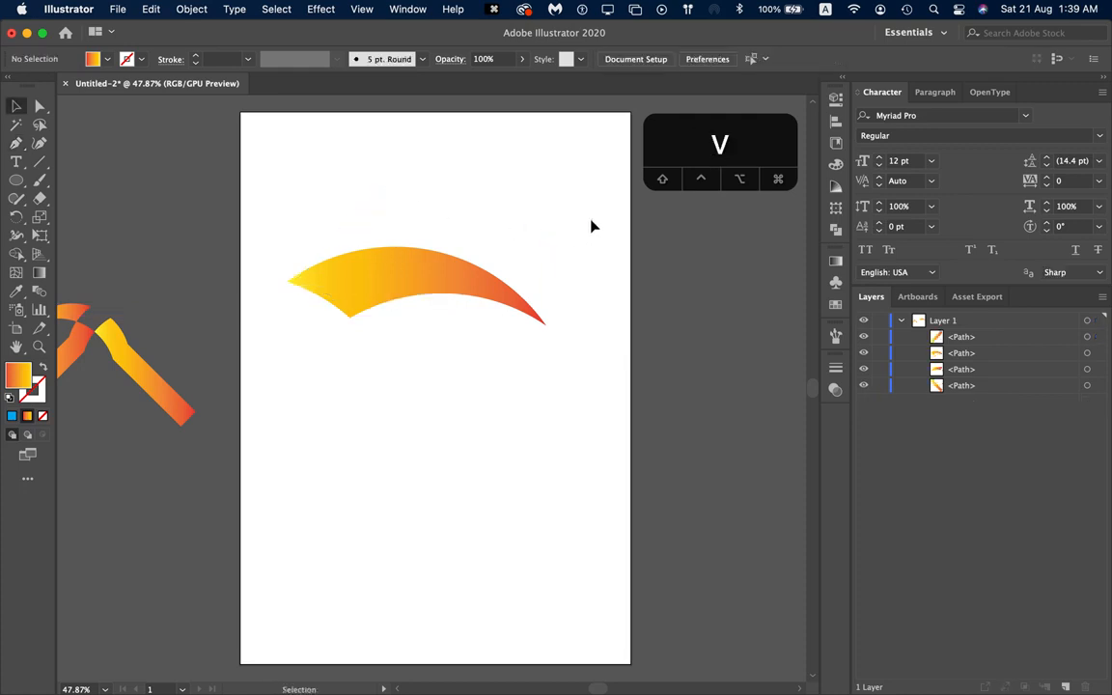
Step: Hide all of Layer 1 and show it again, and do the same with only the enlarged curved piece
{"action": "left_click", "coordinate": [391, 276]}
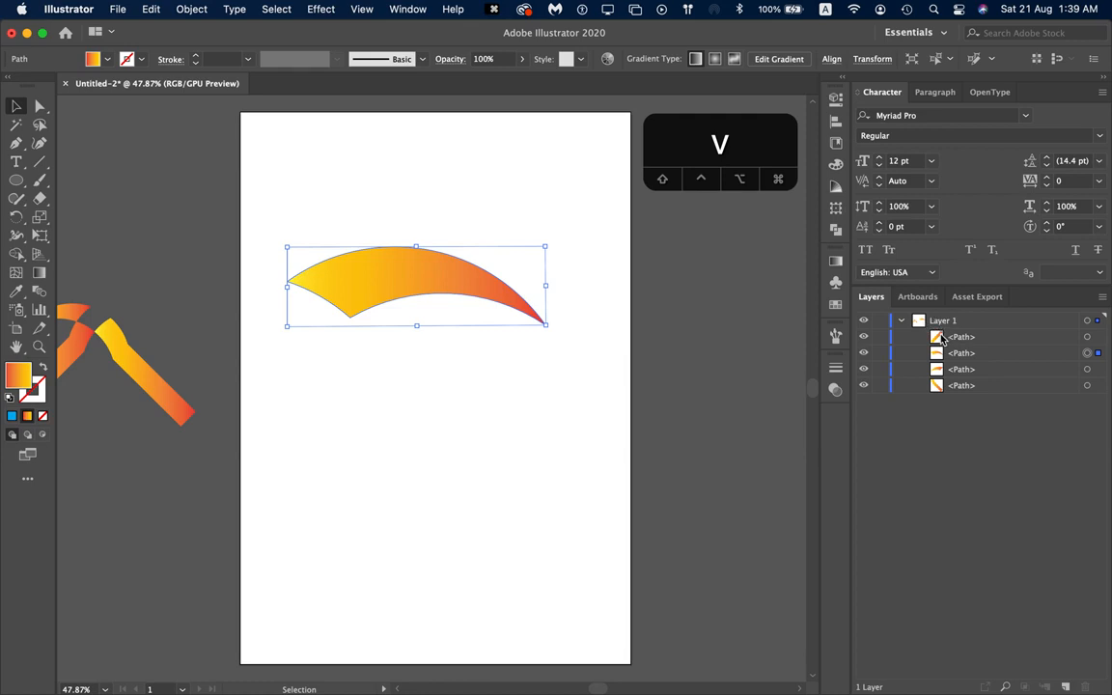
{"action": "left_click", "coordinate": [864, 320]}
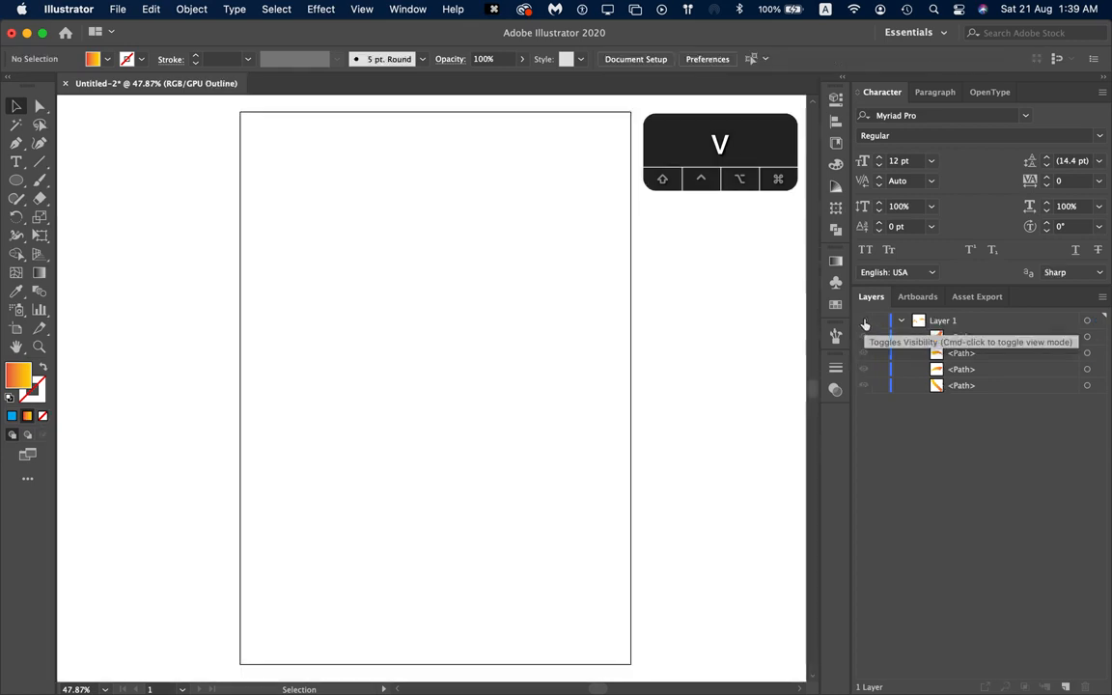
{"action": "left_click", "coordinate": [865, 323], "text": "super"}
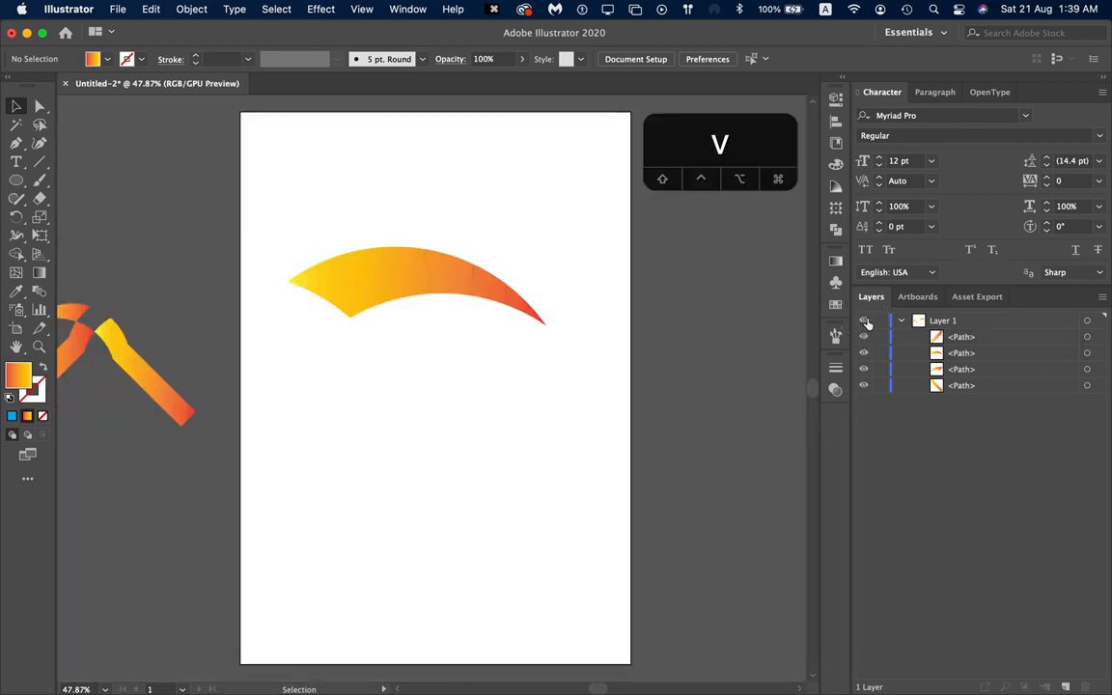
{"action": "left_click", "coordinate": [412, 274]}
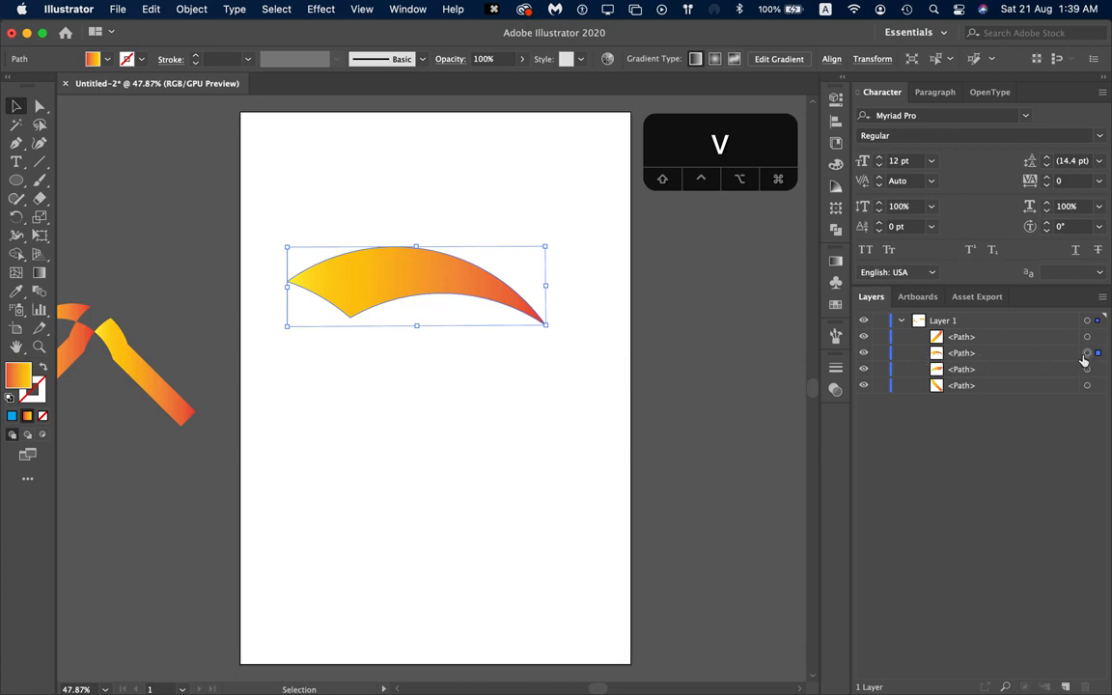
{"action": "left_click", "coordinate": [864, 353]}
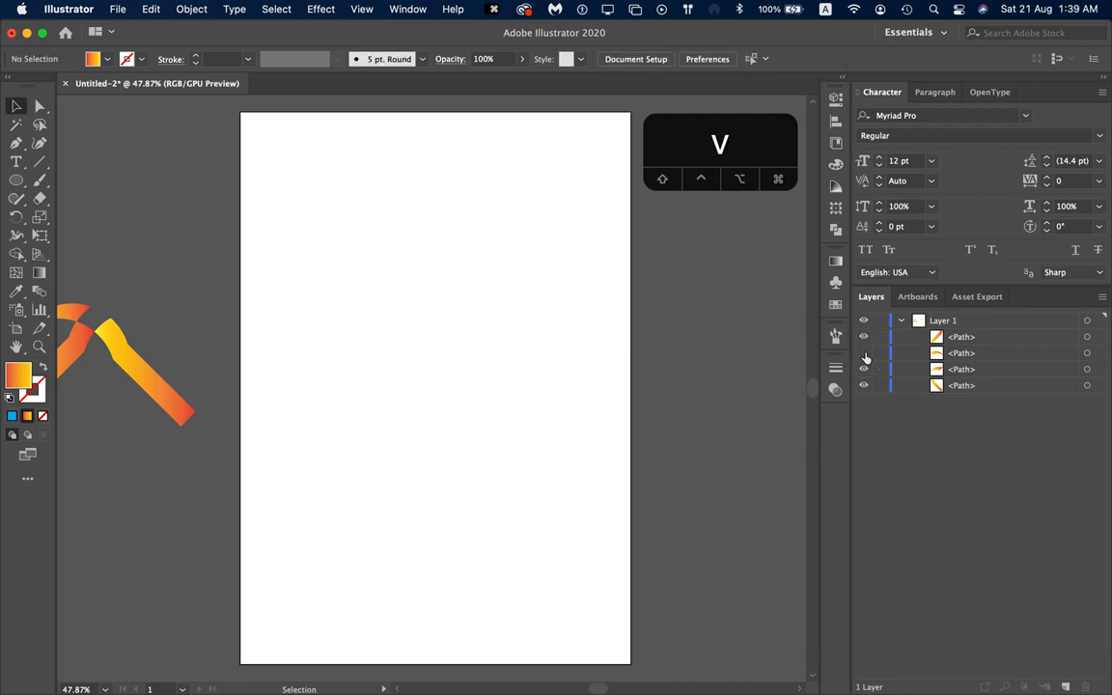
{"action": "left_click", "coordinate": [863, 353]}
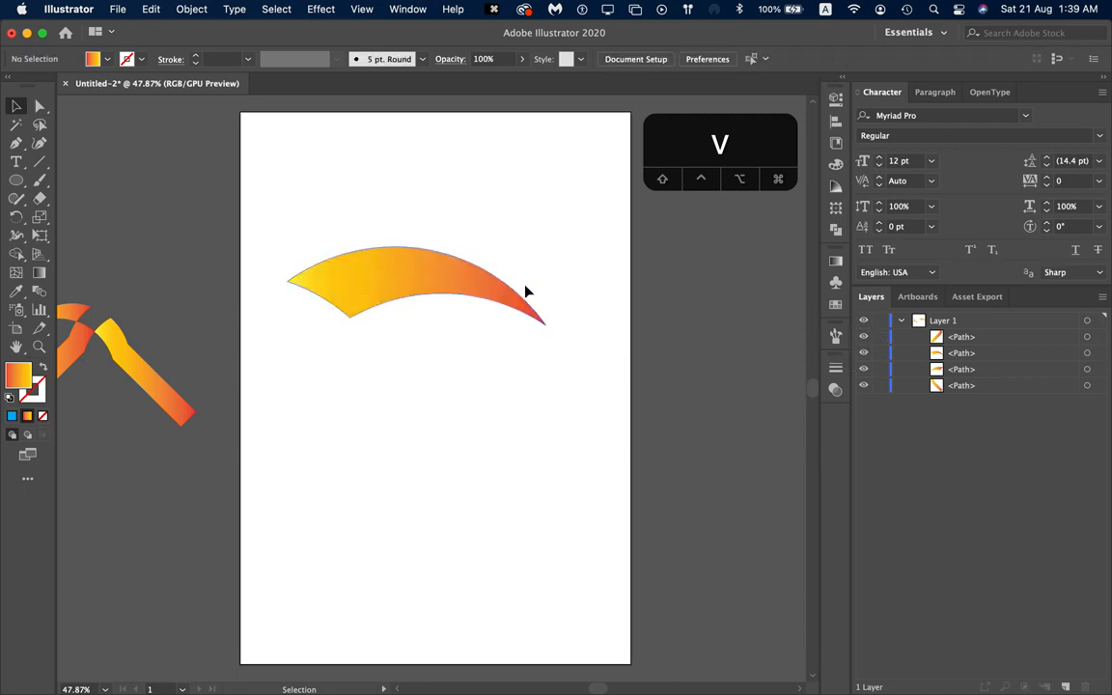
Step: Lock the enlarged curved piece and try to move it on the artboard
{"action": "left_click", "coordinate": [408, 288]}
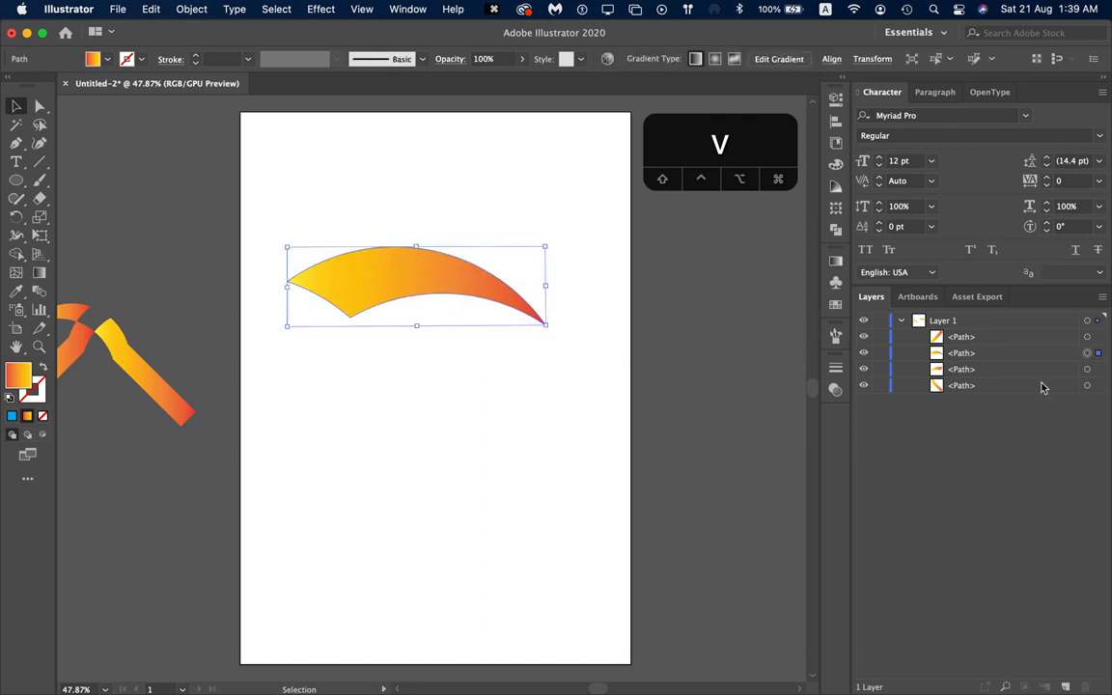
{"action": "left_click", "coordinate": [878, 354]}
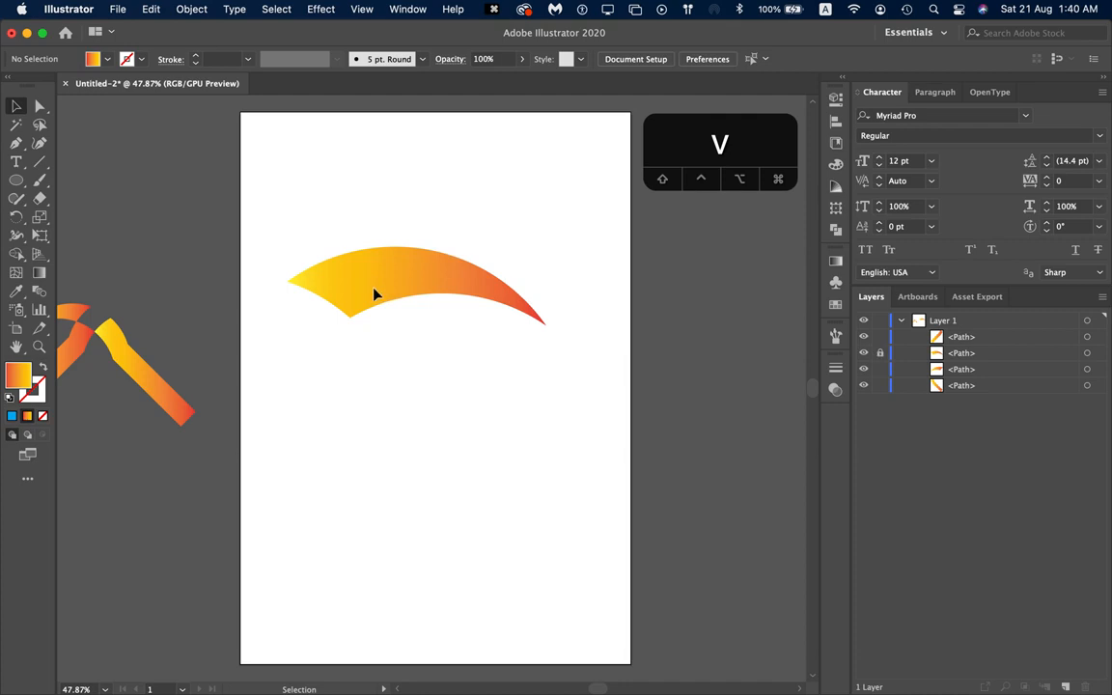
{"action": "left_click_drag", "start_coordinate": [389, 274], "coordinate": [465, 397]}
Step: Unlock the curved piece, move it slightly down and to the right, and lock it again
{"action": "left_click", "coordinate": [880, 355]}
{"action": "left_click_drag", "start_coordinate": [425, 260], "coordinate": [436, 282]}
{"action": "left_click", "coordinate": [880, 352]}
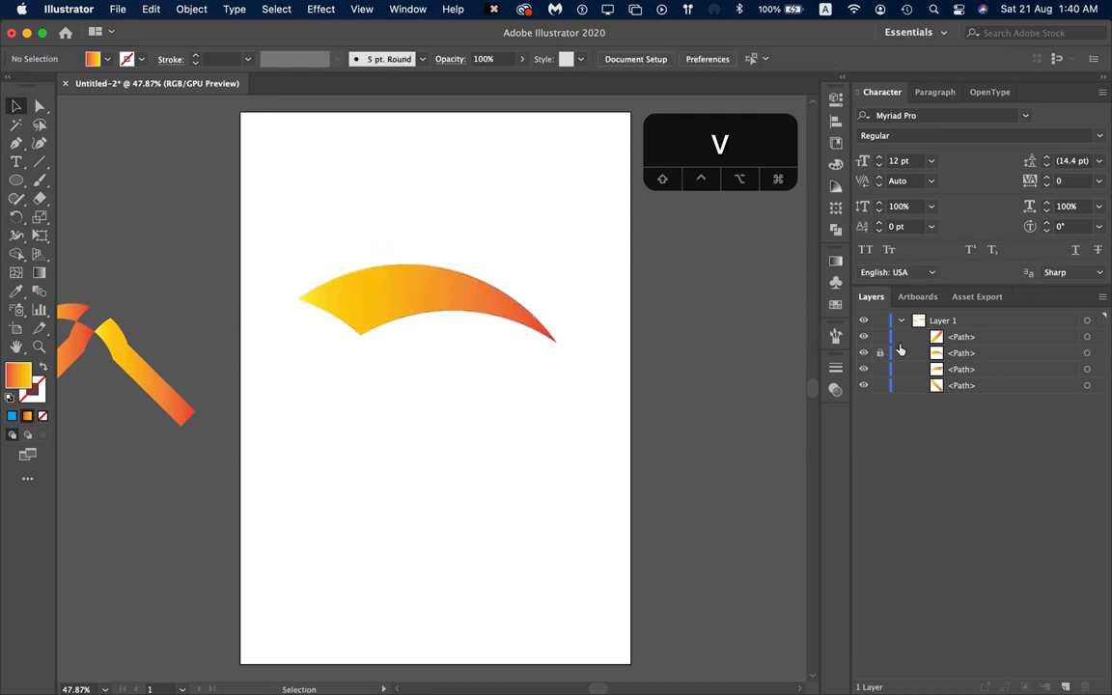
Step: Unlock all locked objects with the Unlock All command
{"action": "left_click", "coordinate": [151, 10]}
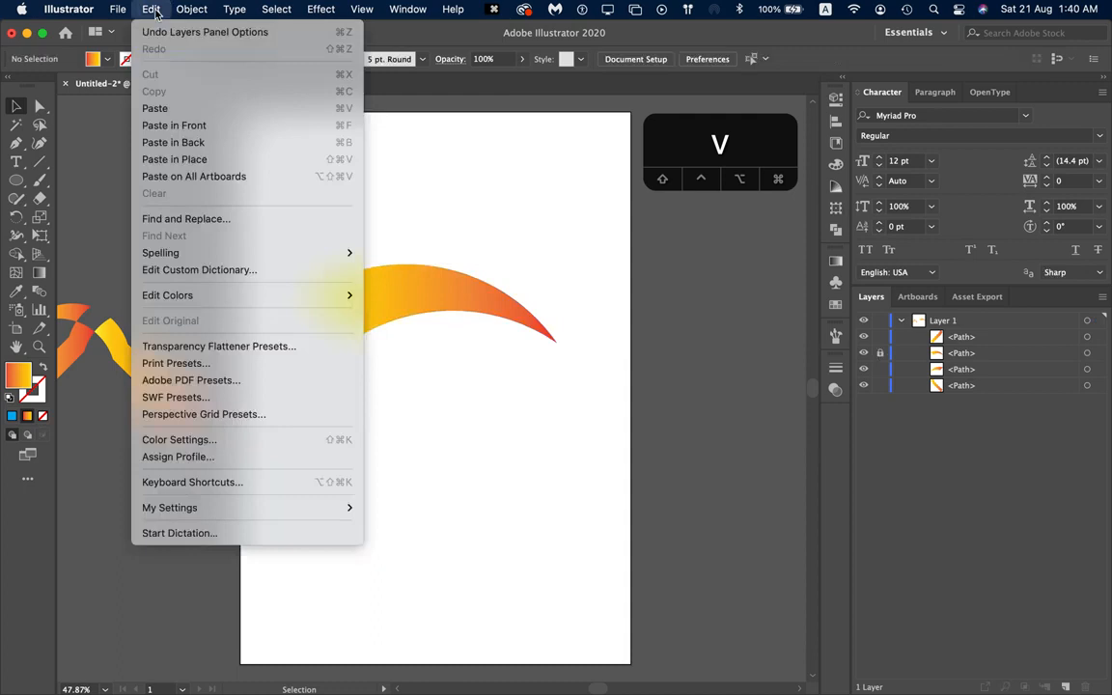
{"action": "mouse_move", "coordinate": [186, 10]}
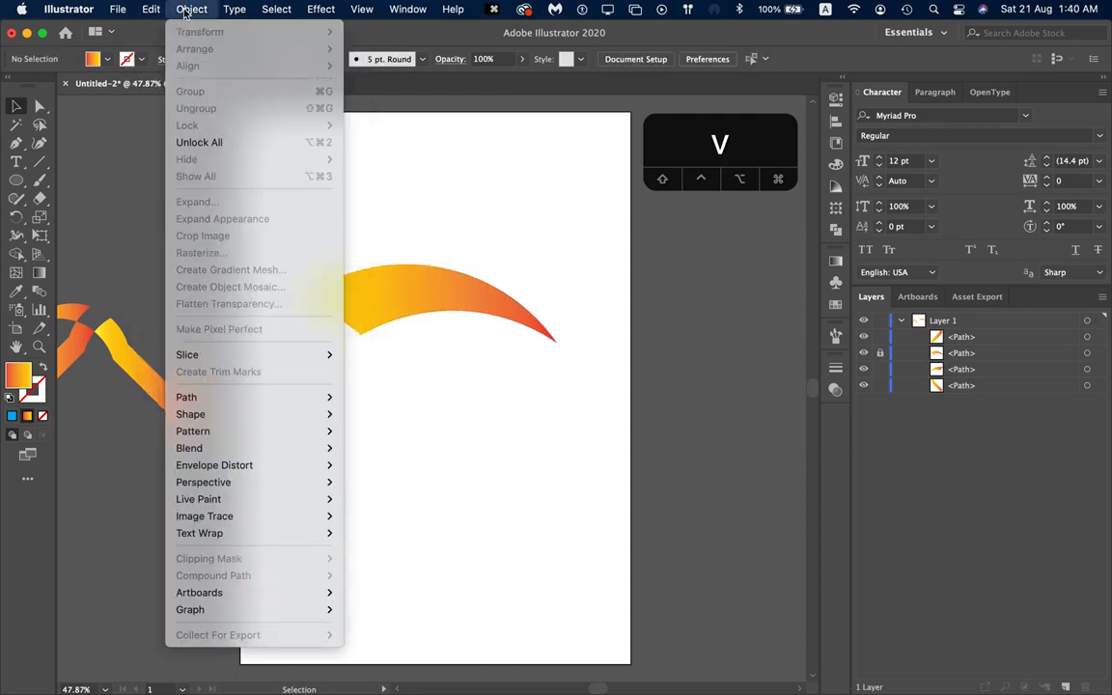
{"action": "left_click", "coordinate": [384, 281]}
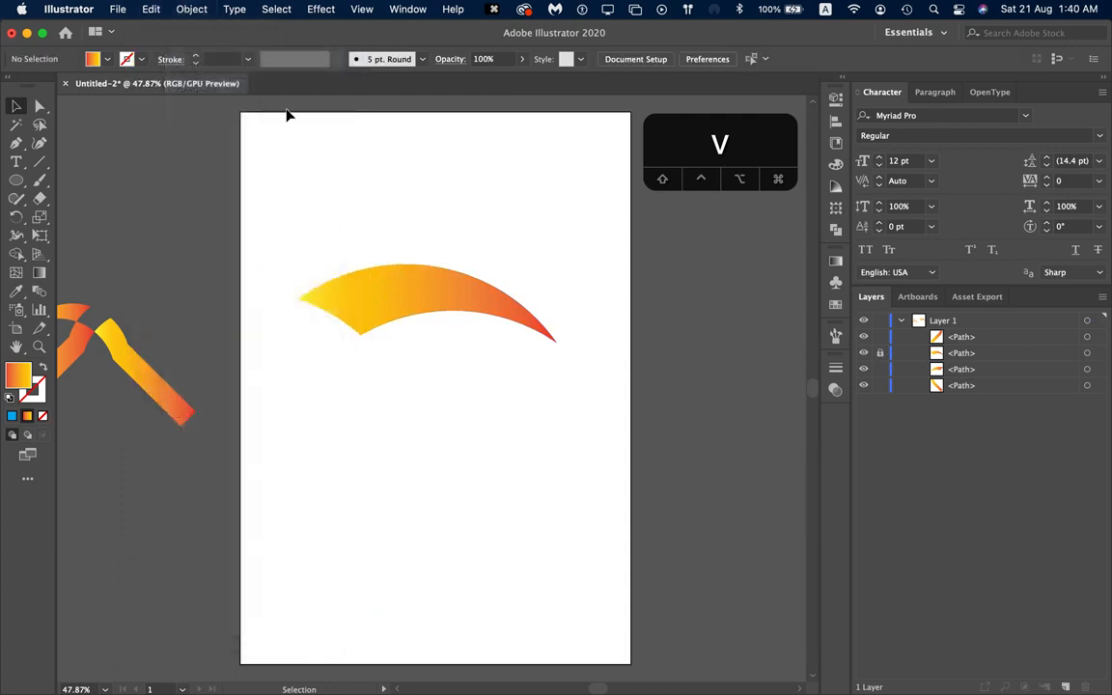
{"action": "left_click", "coordinate": [192, 10]}
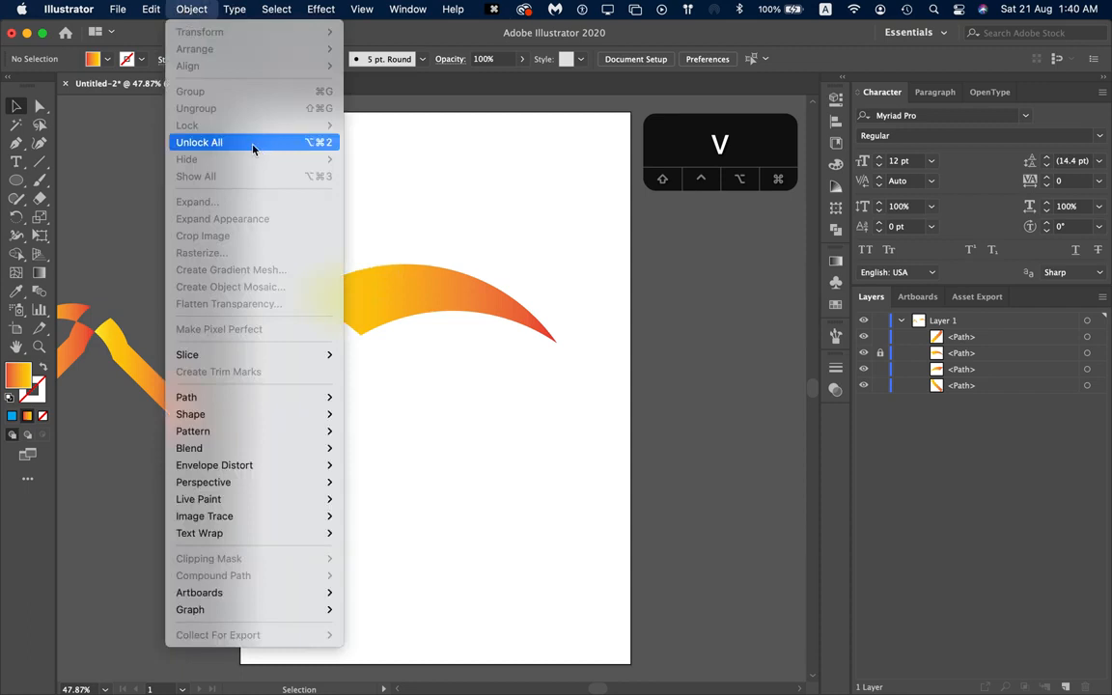
{"action": "left_click", "coordinate": [221, 143]}
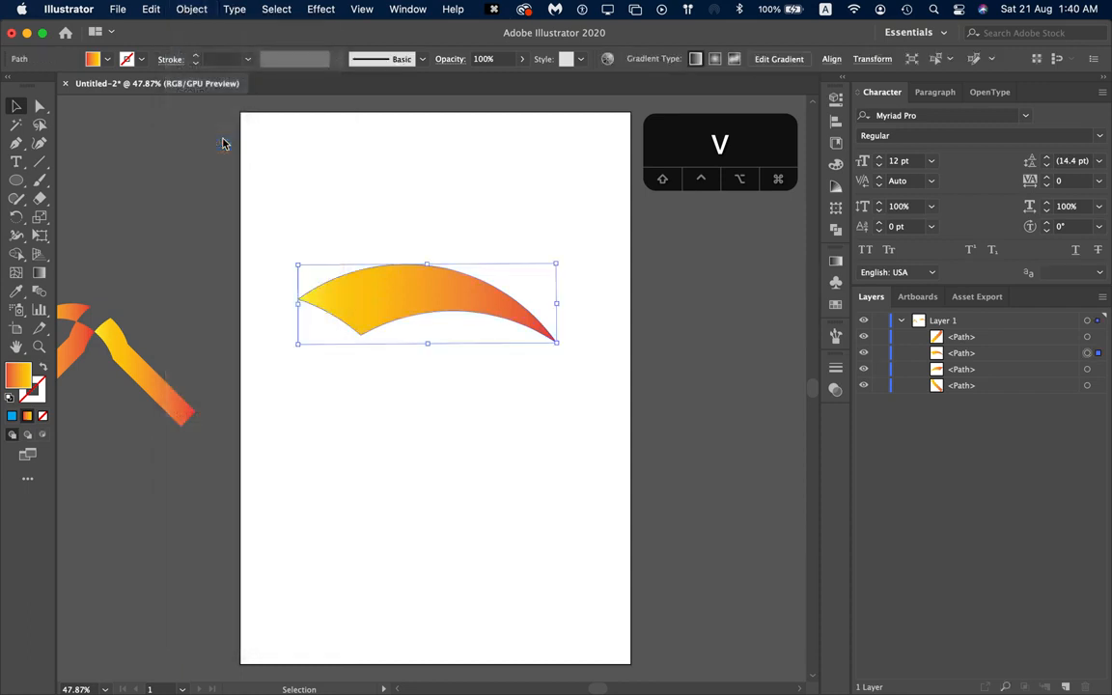
Step: Look over the Lock commands for the selected curved piece and lock its path in Layer 1
{"action": "left_click", "coordinate": [387, 160]}
{"action": "left_click", "coordinate": [396, 299]}
{"action": "left_click", "coordinate": [195, 10]}
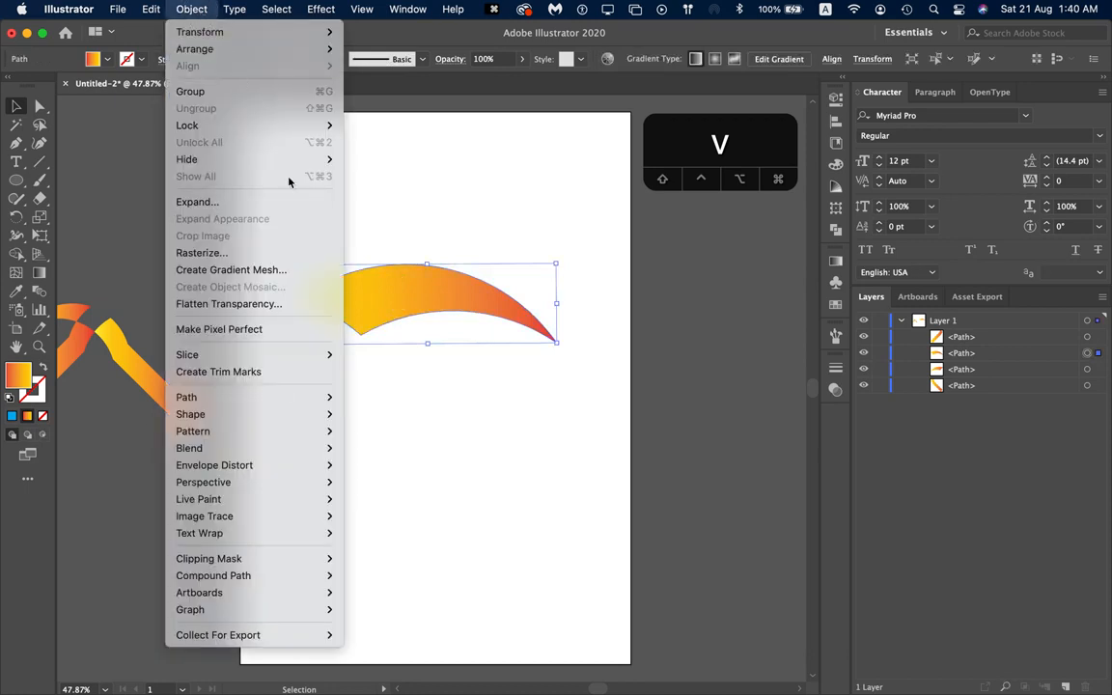
{"action": "mouse_move", "coordinate": [282, 126]}
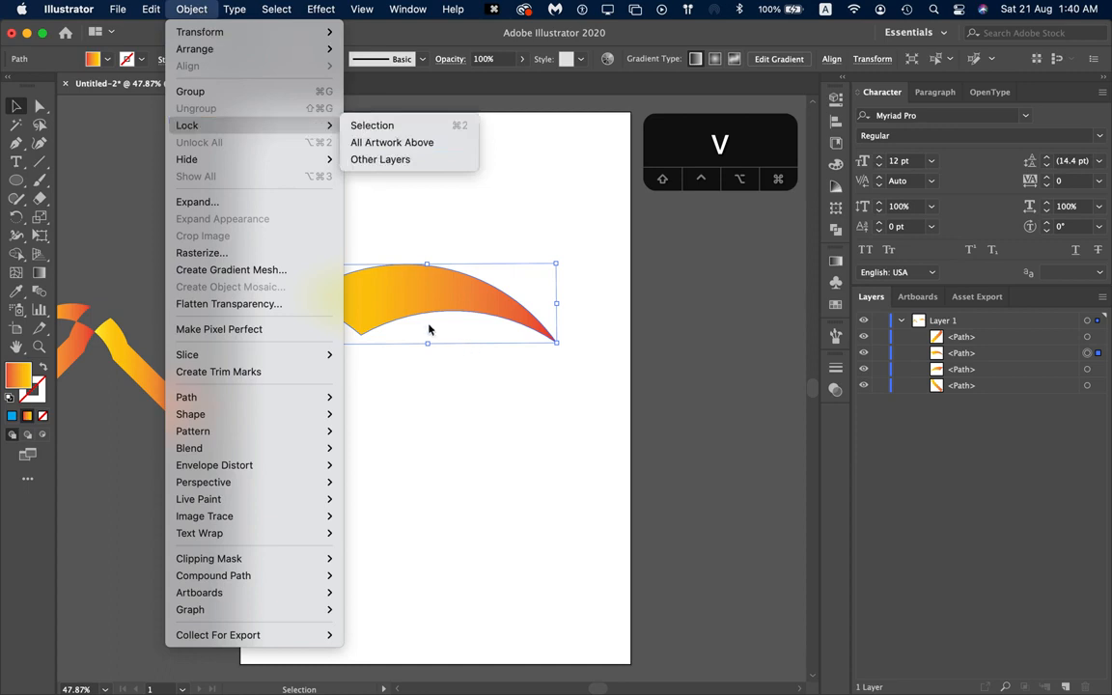
{"action": "left_click", "coordinate": [452, 210]}
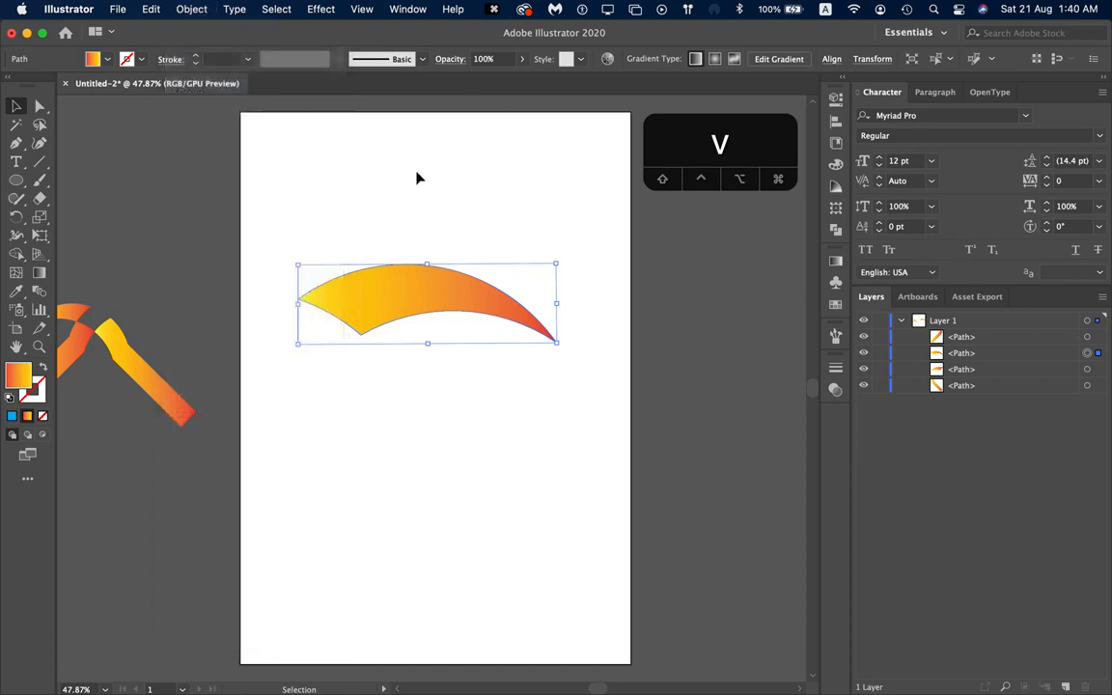
{"action": "left_click_drag", "start_coordinate": [243, 211], "coordinate": [617, 591]}
{"action": "left_click", "coordinate": [878, 352]}
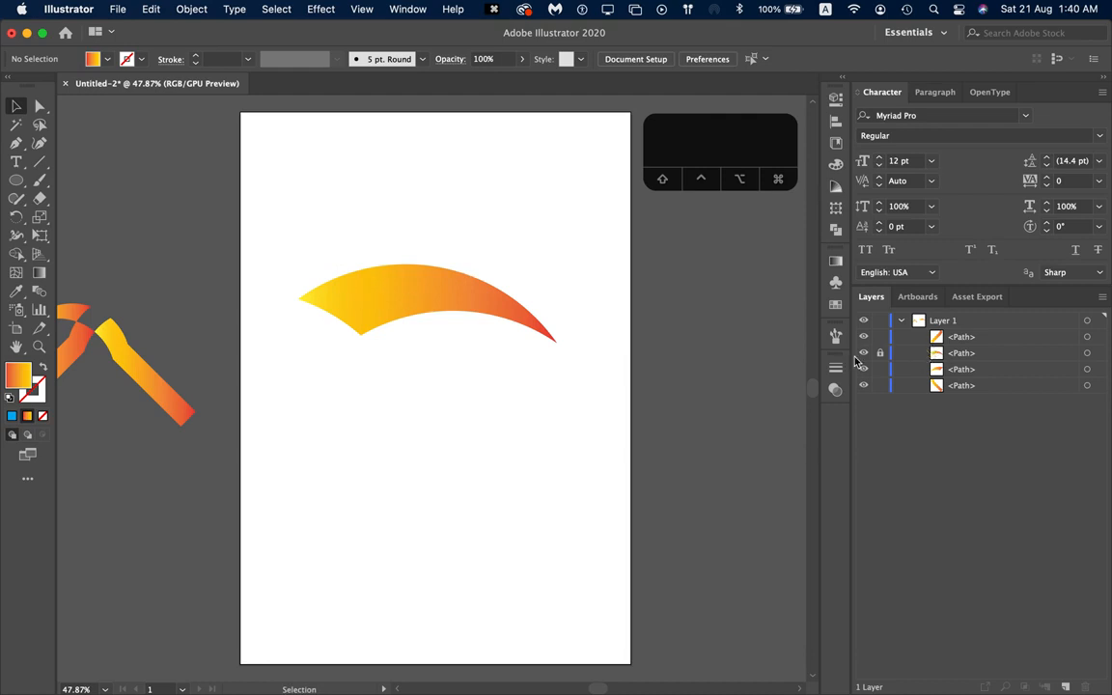
Step: Trace the locked piece's upper edge with the Pen tool from its left tip to a curved anchor past the middle, and remove that anchor's outgoing handle
{"action": "key", "text": "p"}
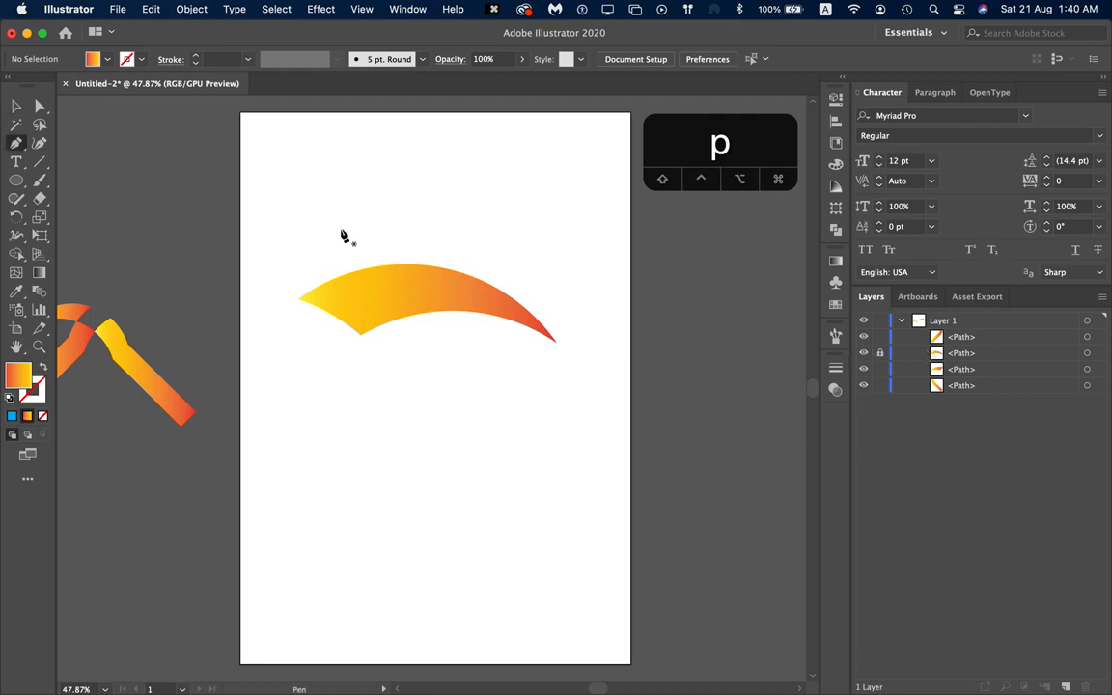
{"action": "left_click", "coordinate": [301, 305]}
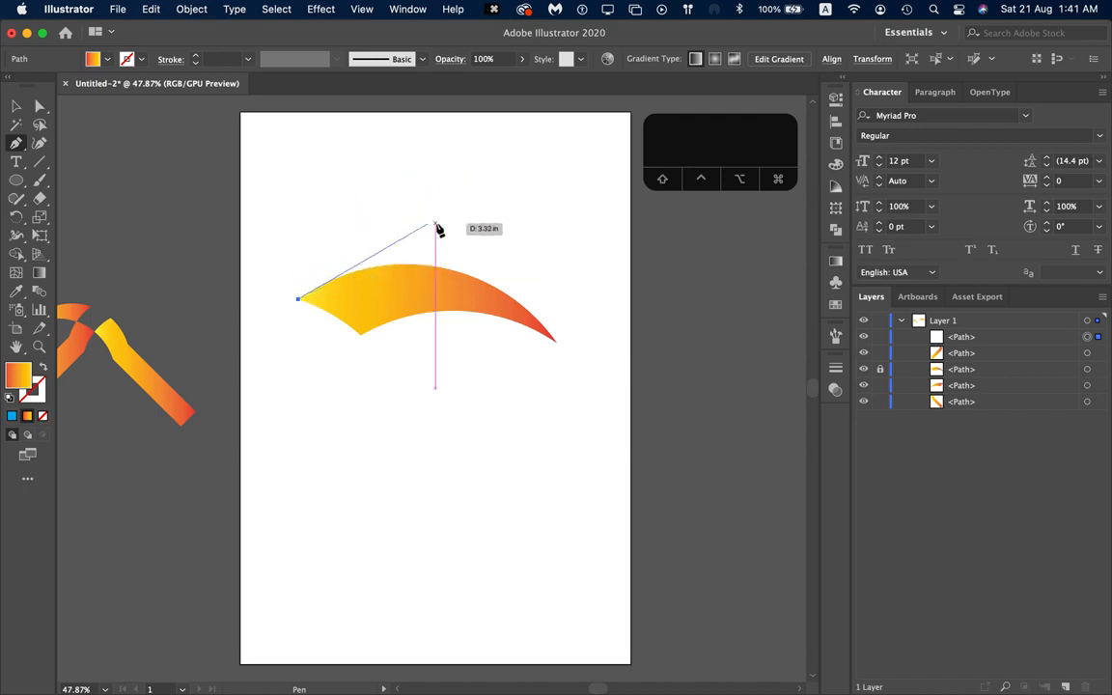
{"action": "left_click", "coordinate": [467, 278]}
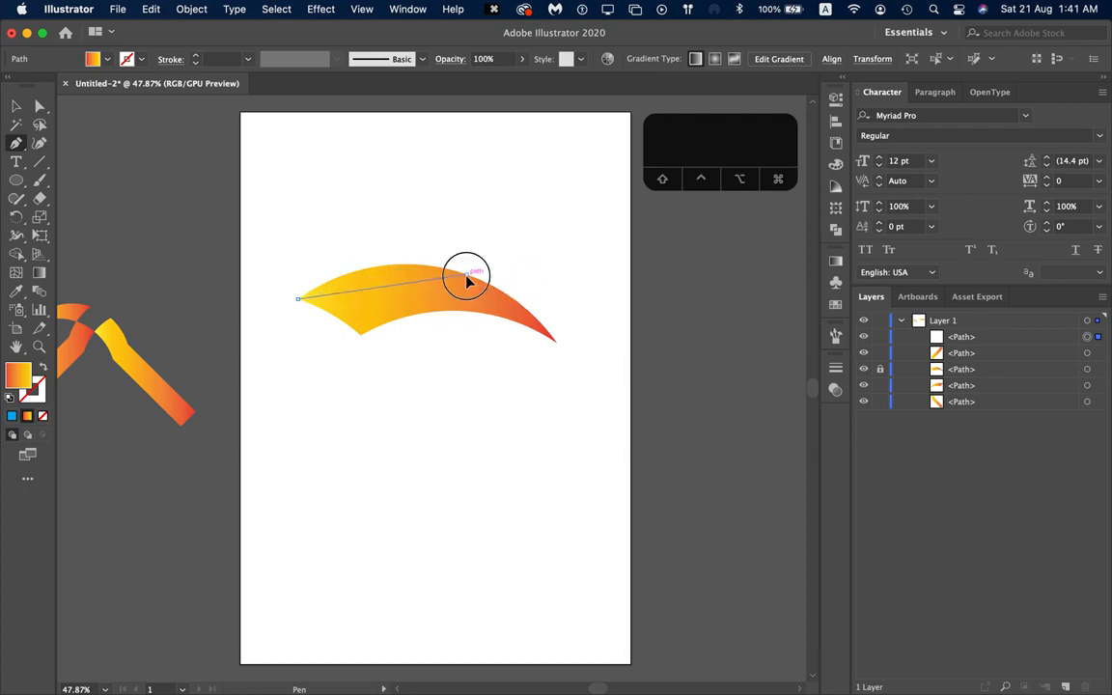
{"action": "left_click_drag", "start_coordinate": [467, 278], "coordinate": [558, 313]}
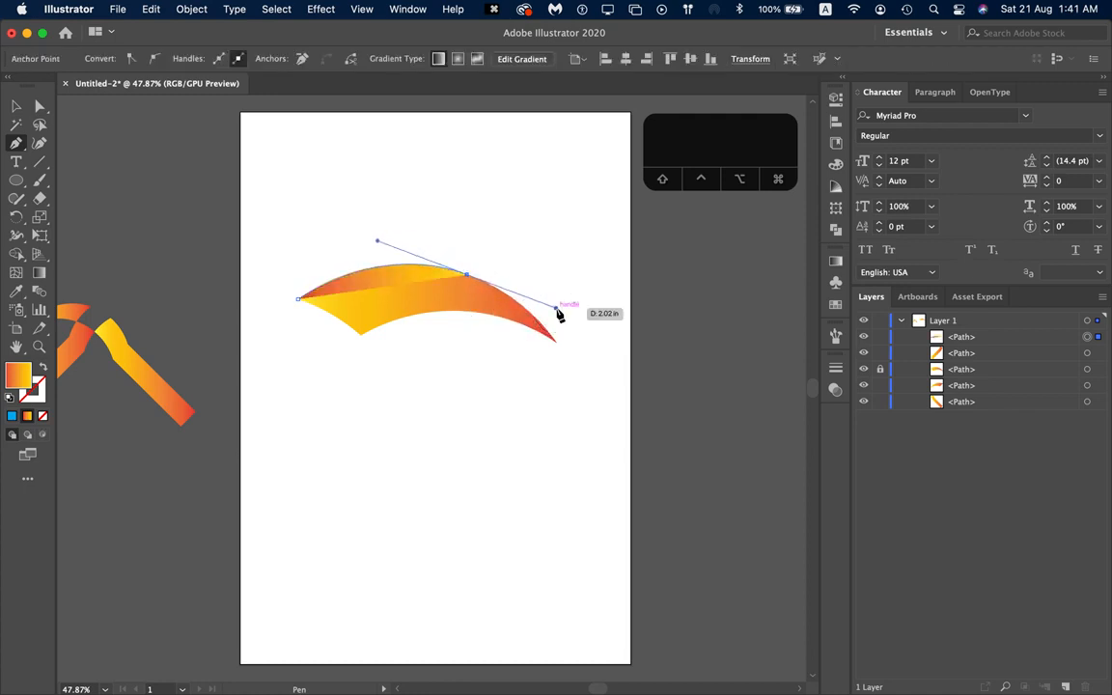
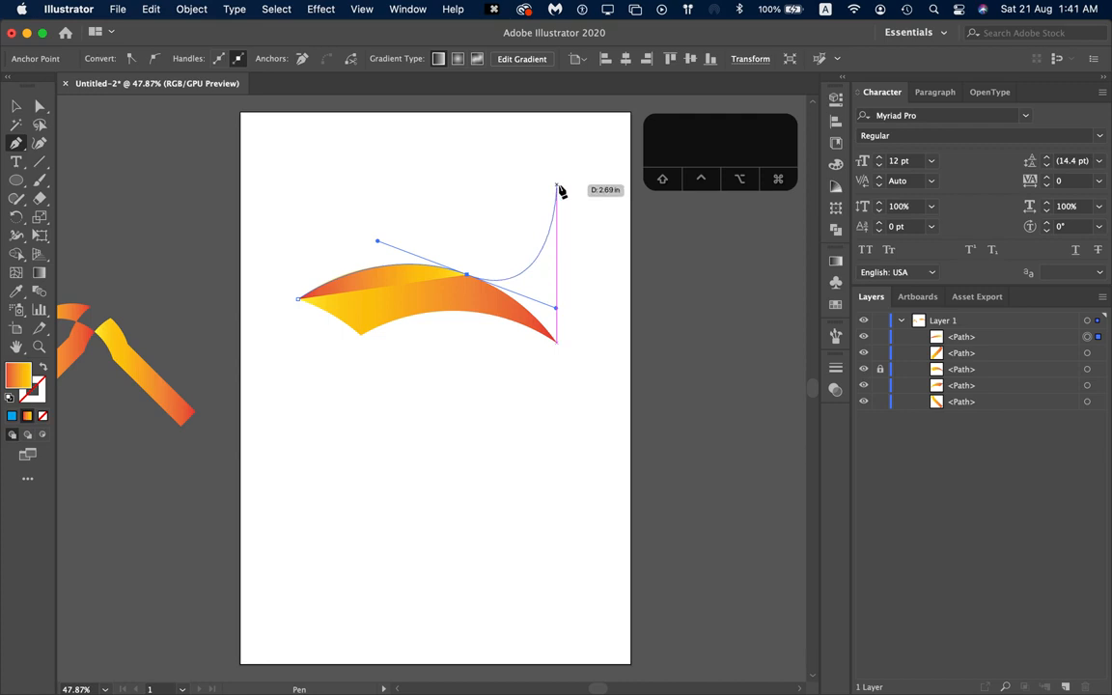
{"action": "key", "text": "Return"}
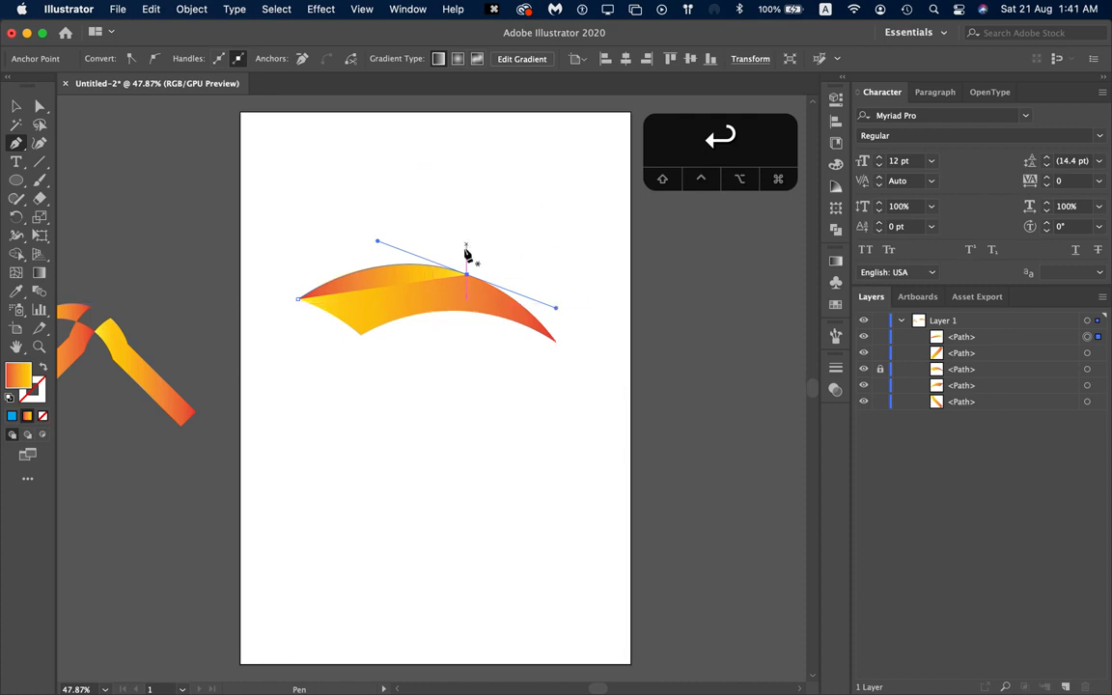
{"action": "left_click_drag", "start_coordinate": [466, 278], "coordinate": [596, 226]}
{"action": "key", "text": "Return"}
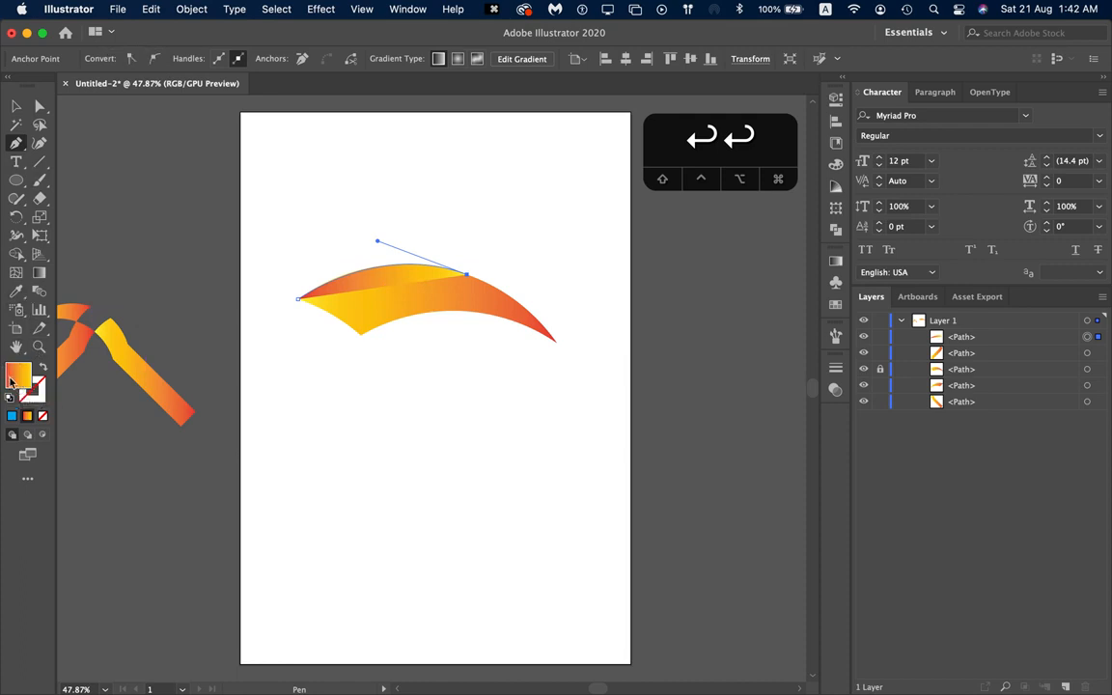
Step: Set the traced path's fill to none and its stroke colour to black (000000)
{"action": "left_click", "coordinate": [43, 418]}
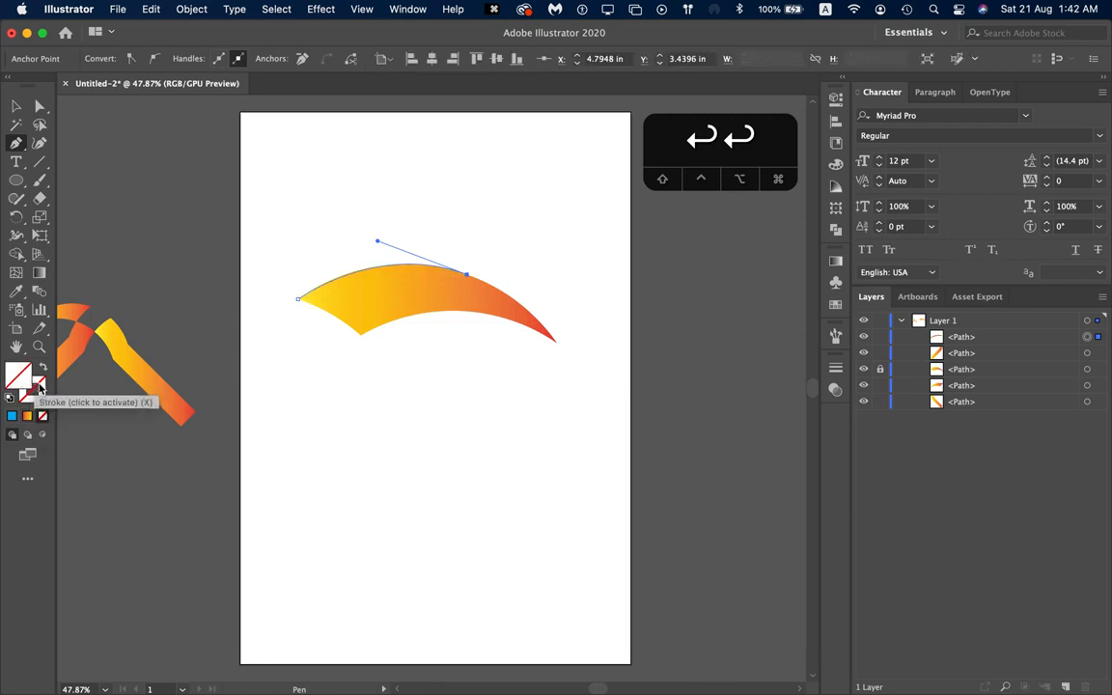
{"action": "left_click", "coordinate": [37, 386]}
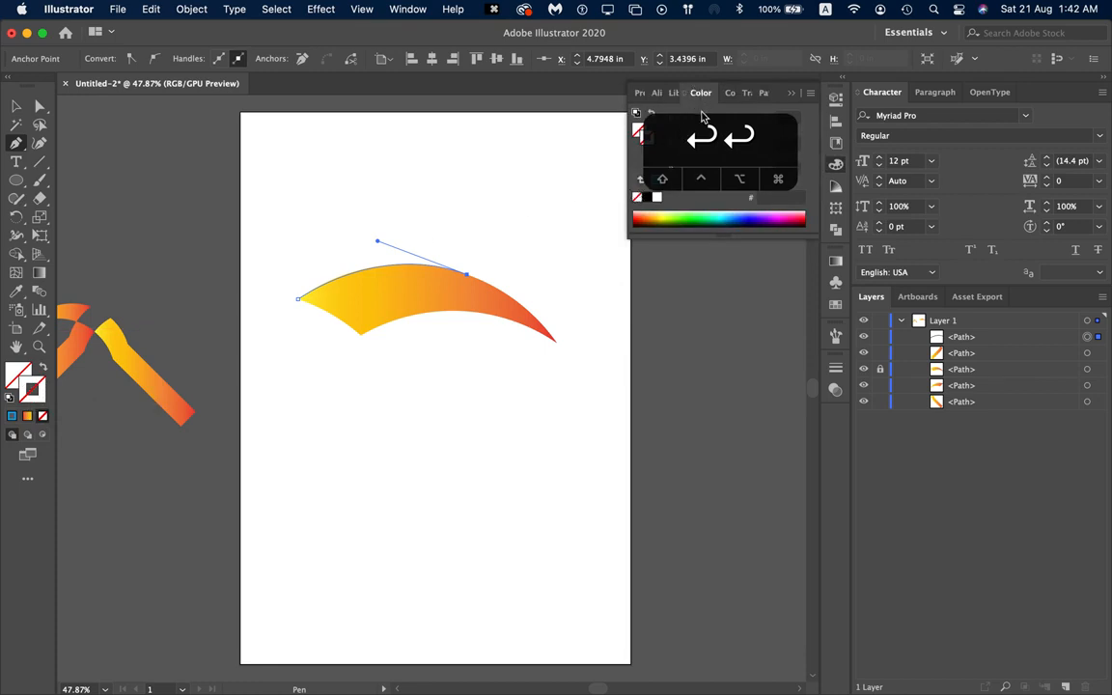
{"action": "left_click_drag", "start_coordinate": [696, 135], "coordinate": [412, 104]}
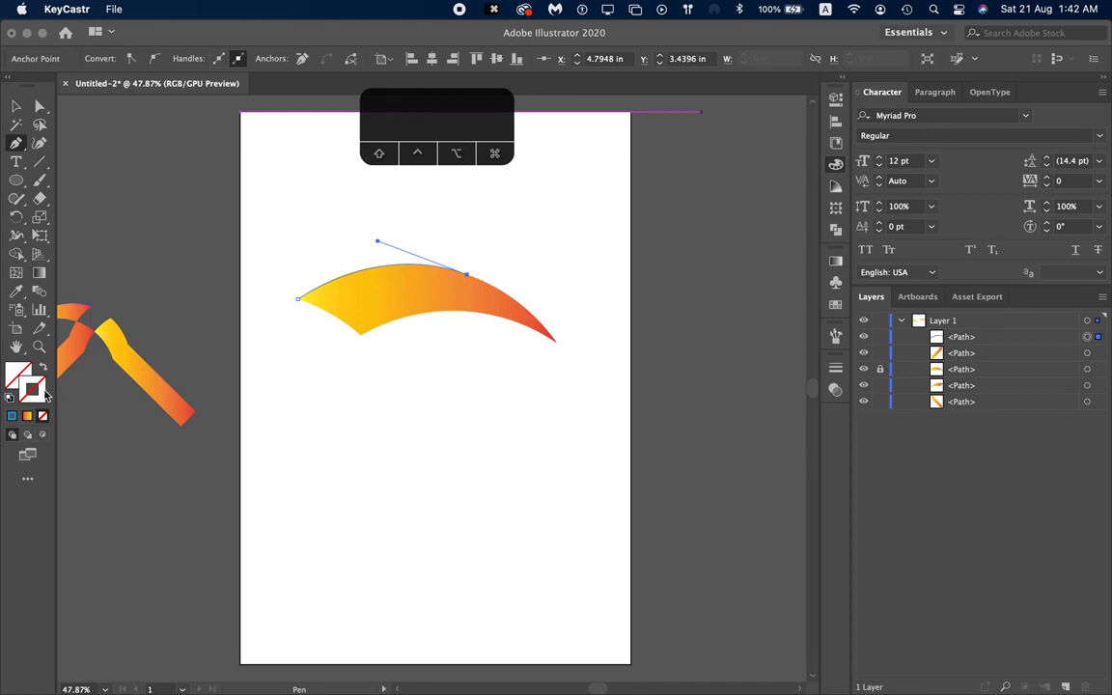
{"action": "left_click", "coordinate": [45, 394]}
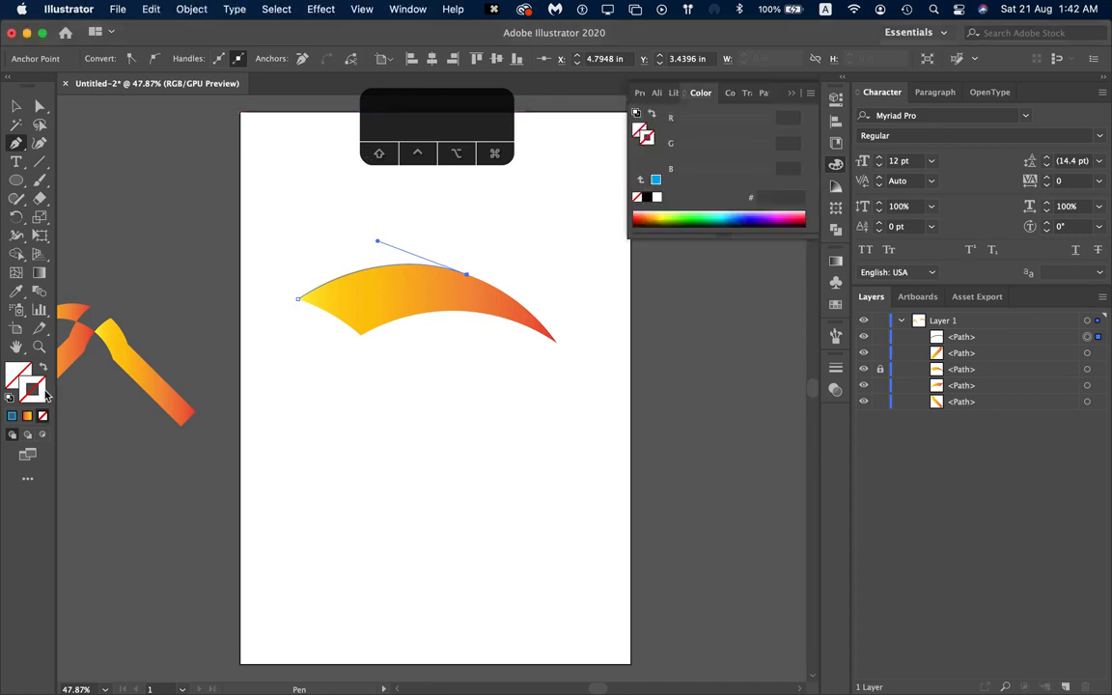
{"action": "left_click", "coordinate": [648, 198]}
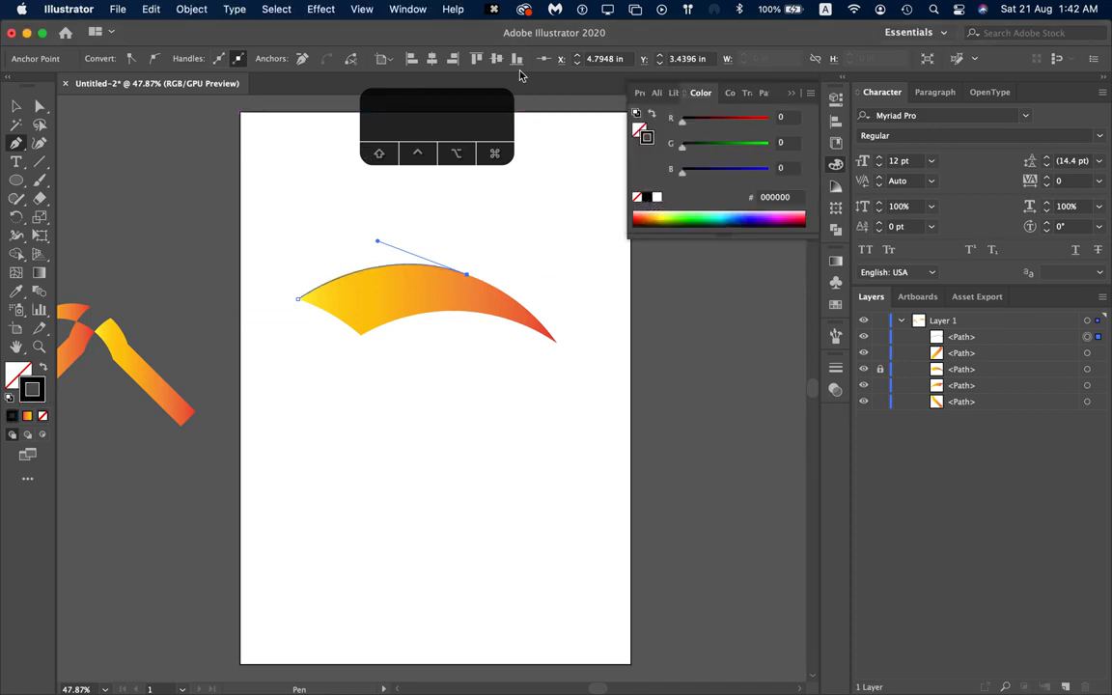
Step: Continue the pen path along the gradient shape's upper edge to its pointed right tip, and turn that anchor into a corner
{"action": "left_click", "coordinate": [791, 94]}
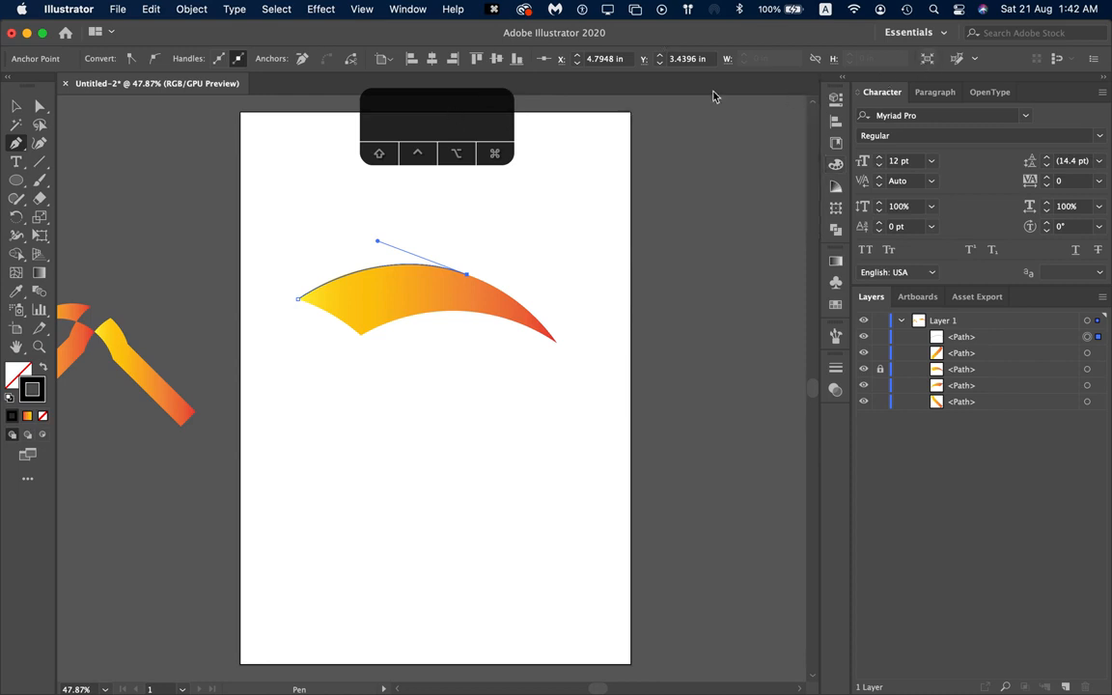
{"action": "left_click_drag", "start_coordinate": [421, 110], "coordinate": [713, 146]}
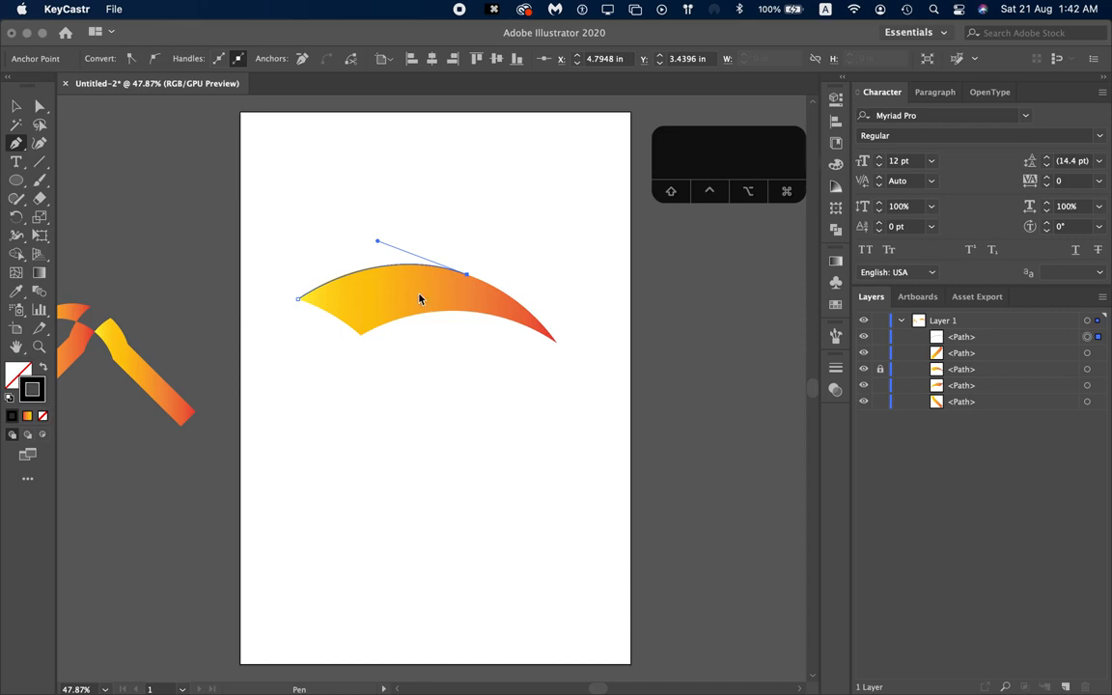
{"action": "left_click", "coordinate": [455, 340]}
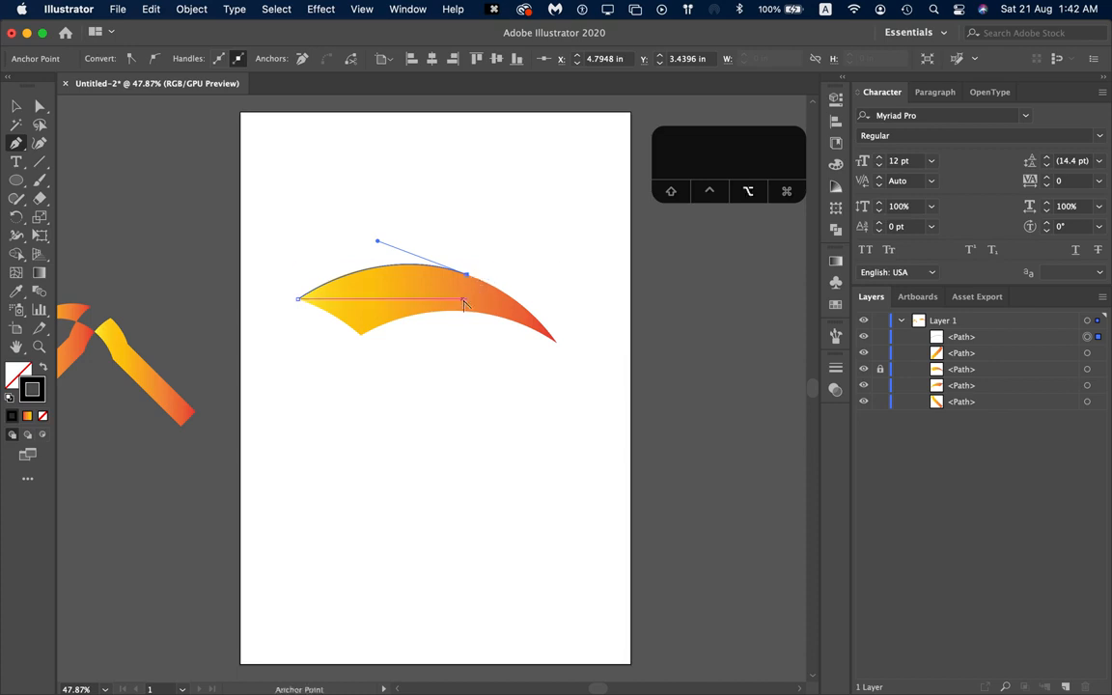
{"action": "scroll", "coordinate": [463, 304], "scroll_direction": "up", "scroll_amount": 2}
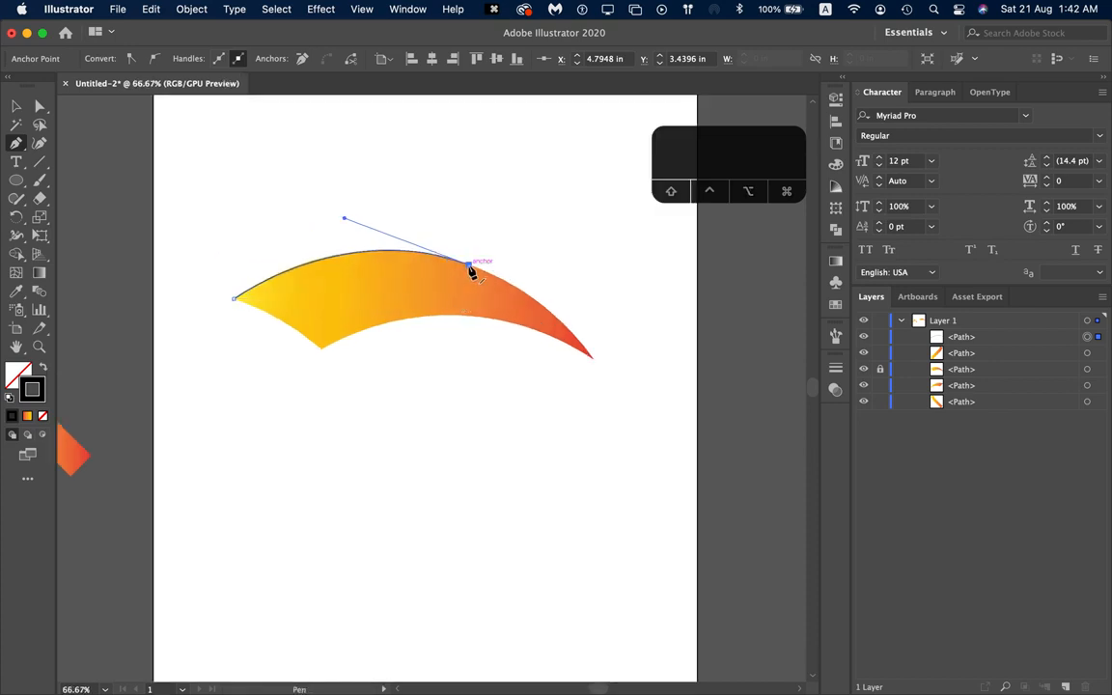
{"action": "left_click_drag", "start_coordinate": [468, 265], "coordinate": [635, 429]}
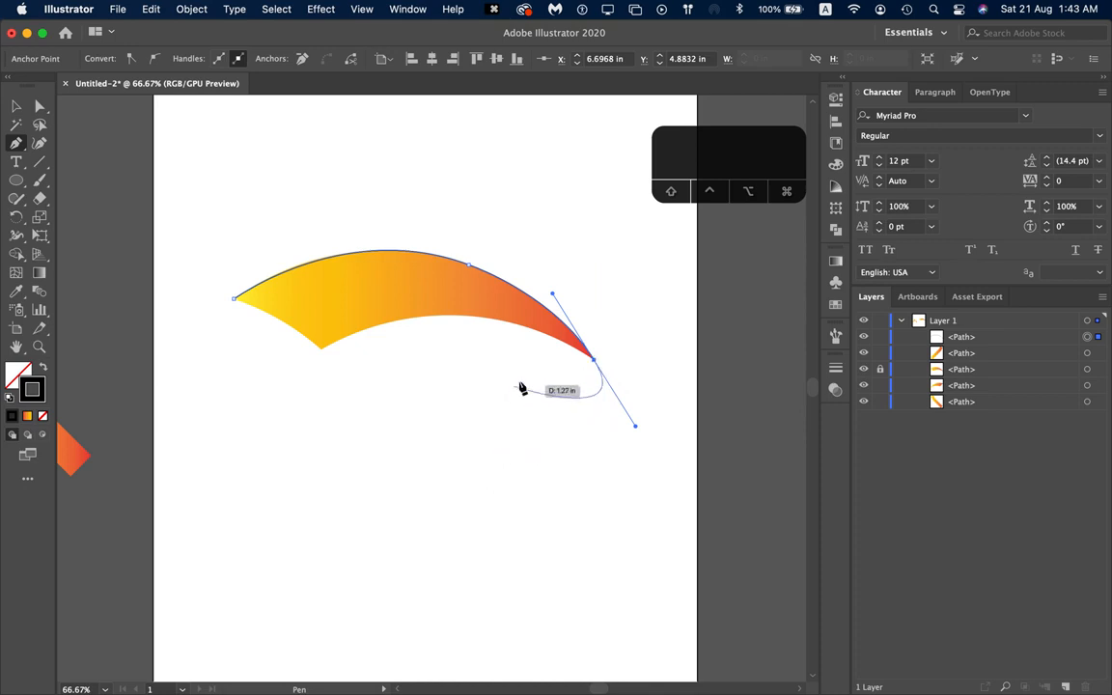
{"action": "left_click", "coordinate": [593, 360]}
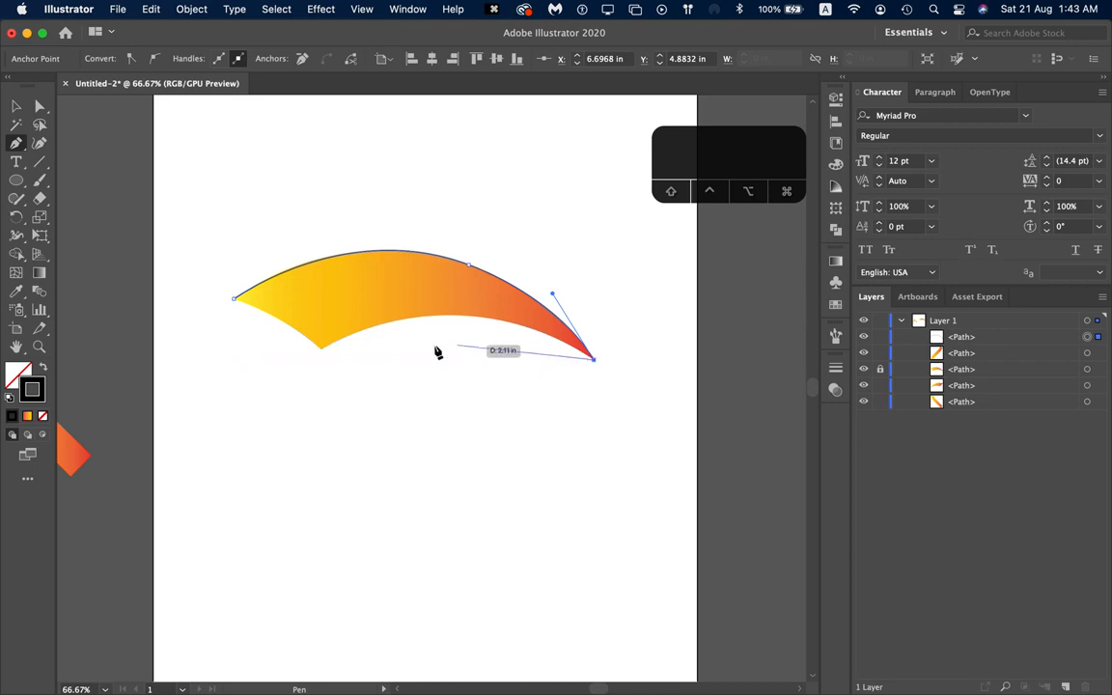
Step: Trace the shape's lower curve back to its inner corner with one curved segment, and remove that anchor's outgoing handle
{"action": "left_click", "coordinate": [322, 355]}
{"action": "left_click_drag", "start_coordinate": [322, 355], "coordinate": [169, 436]}
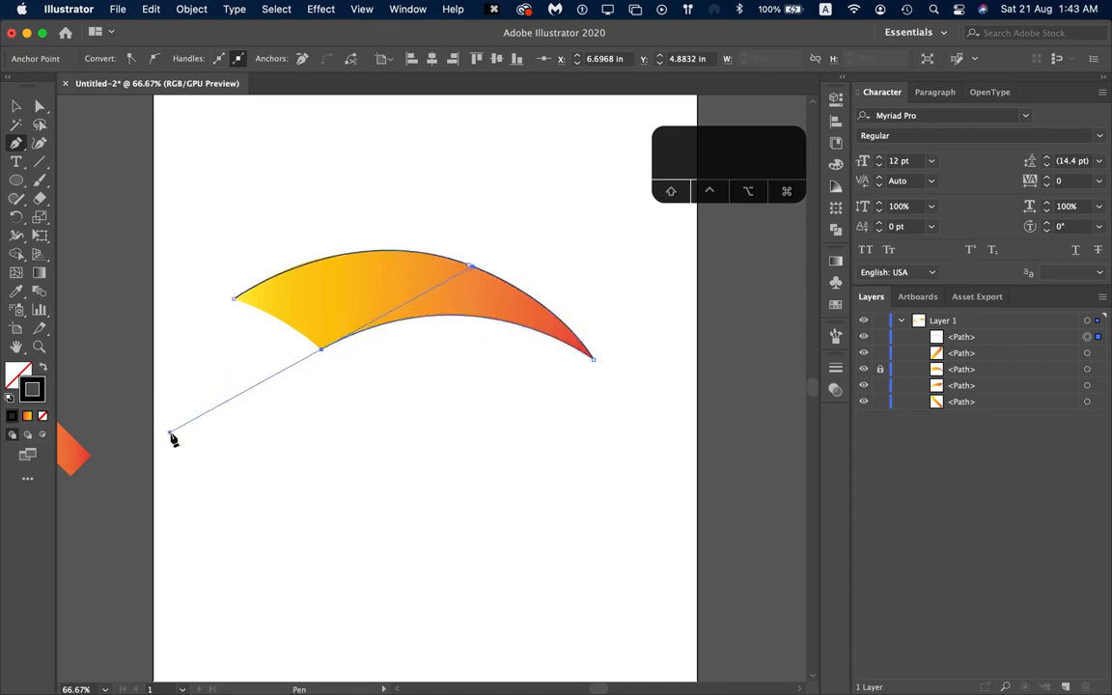
{"action": "left_click", "coordinate": [323, 354]}
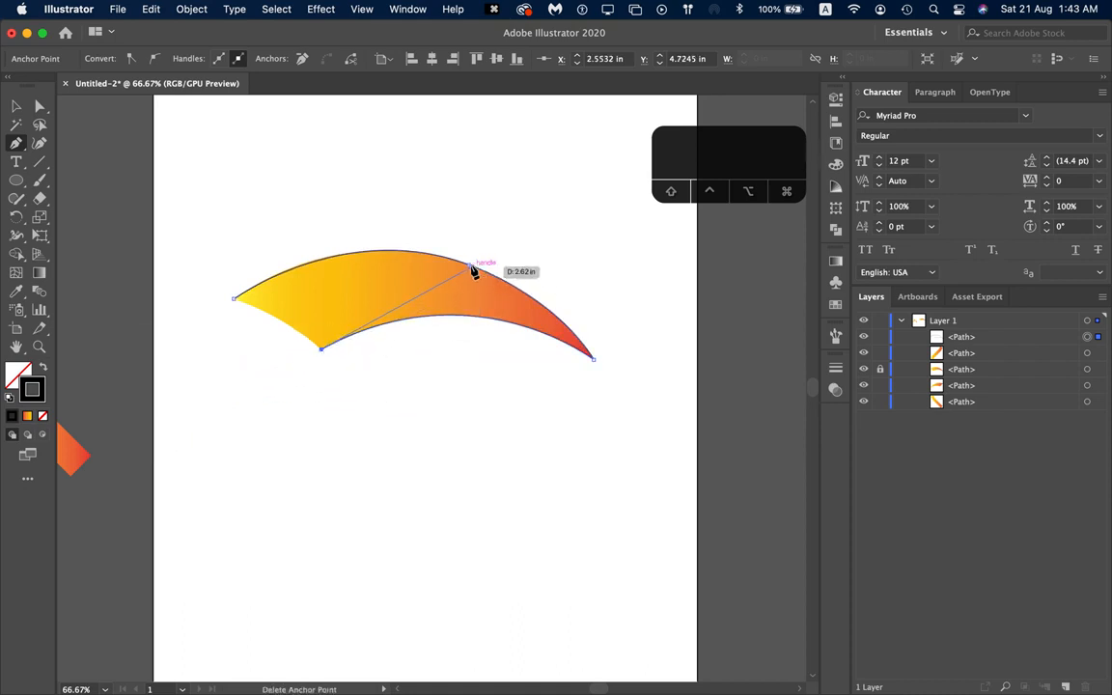
Step: Try reshaping the traced lower curve by swinging the control handle of the inner corner anchor below the shape
{"action": "key", "text": "alt"}
{"action": "left_click_drag", "start_coordinate": [472, 269], "coordinate": [461, 313]}
{"action": "left_click_drag", "start_coordinate": [457, 434], "coordinate": [457, 436]}
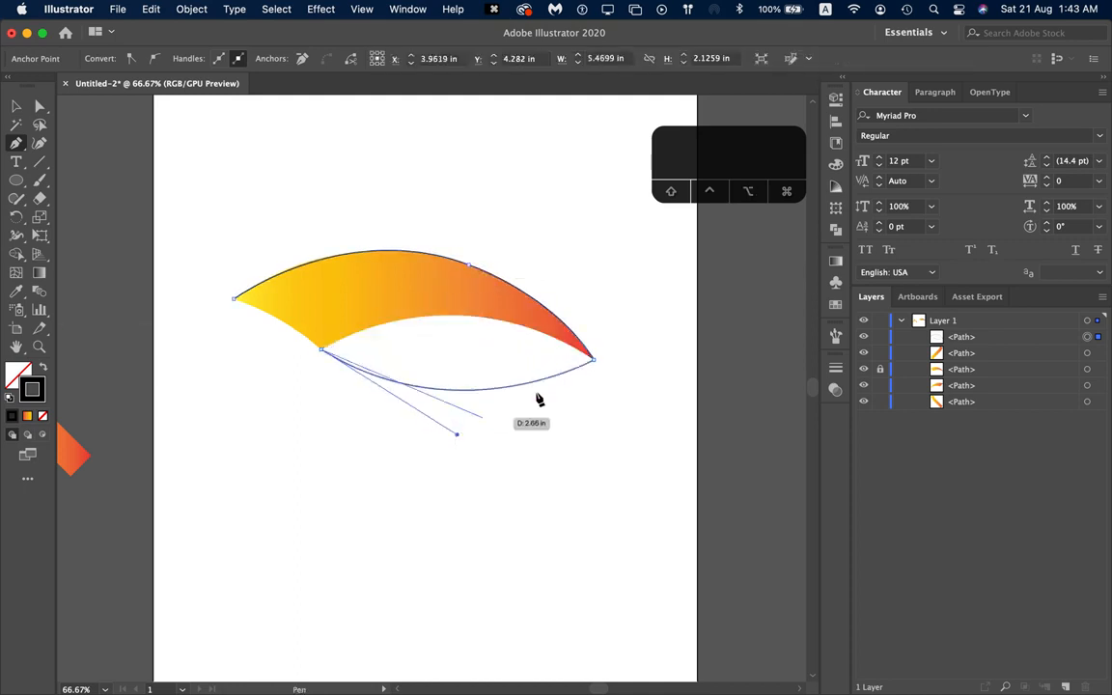
{"action": "key", "text": "super+z"}
Step: Close the path at the shape's left tip and bend the closing segment to follow the short lower-left edge
{"action": "left_click_drag", "start_coordinate": [381, 462], "coordinate": [234, 305]}
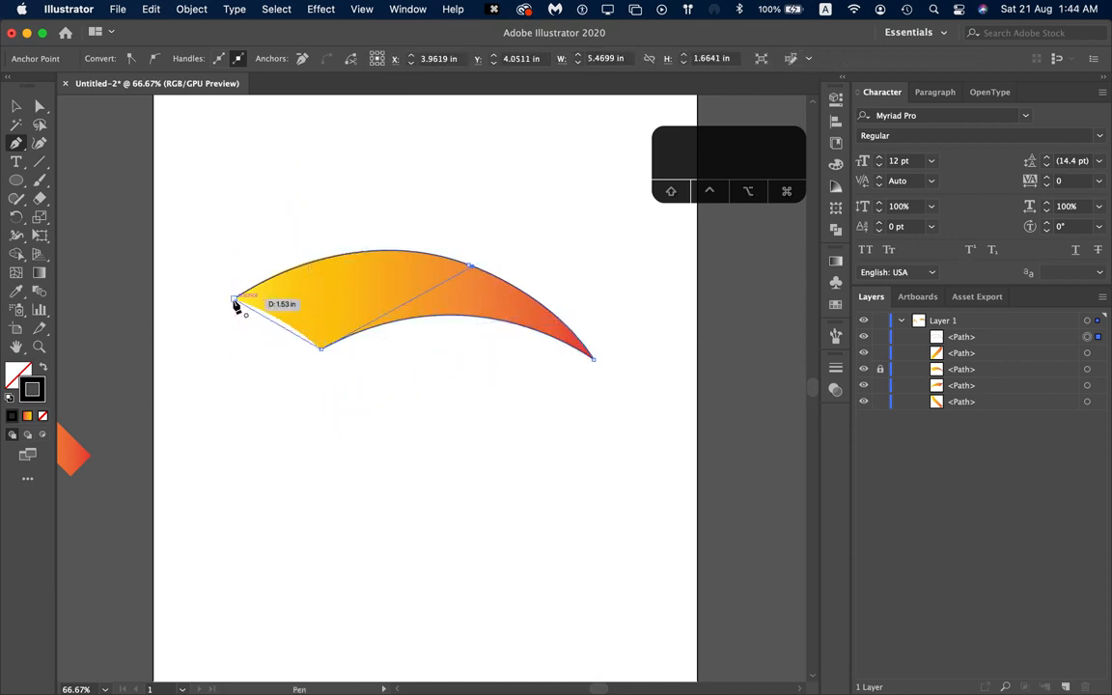
{"action": "left_click", "coordinate": [232, 298]}
{"action": "left_click_drag", "start_coordinate": [233, 302], "coordinate": [196, 303]}
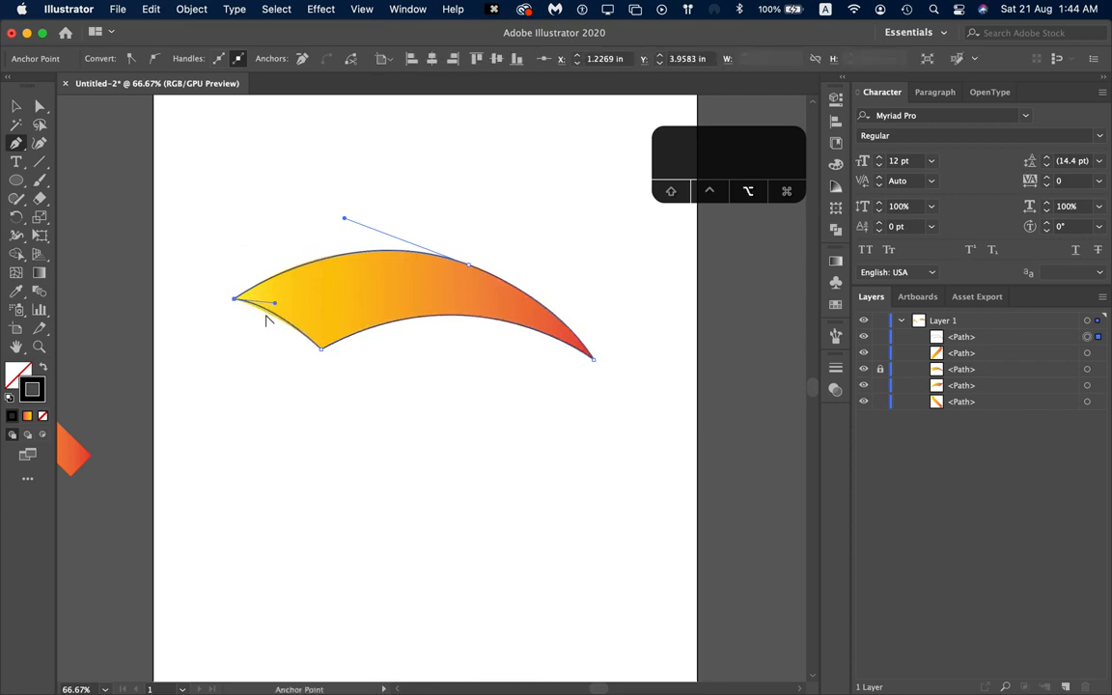
{"action": "scroll", "coordinate": [268, 316], "scroll_direction": "up", "scroll_amount": 2}
{"action": "key", "text": "alt"}
{"action": "left_click_drag", "start_coordinate": [289, 293], "coordinate": [278, 303]}
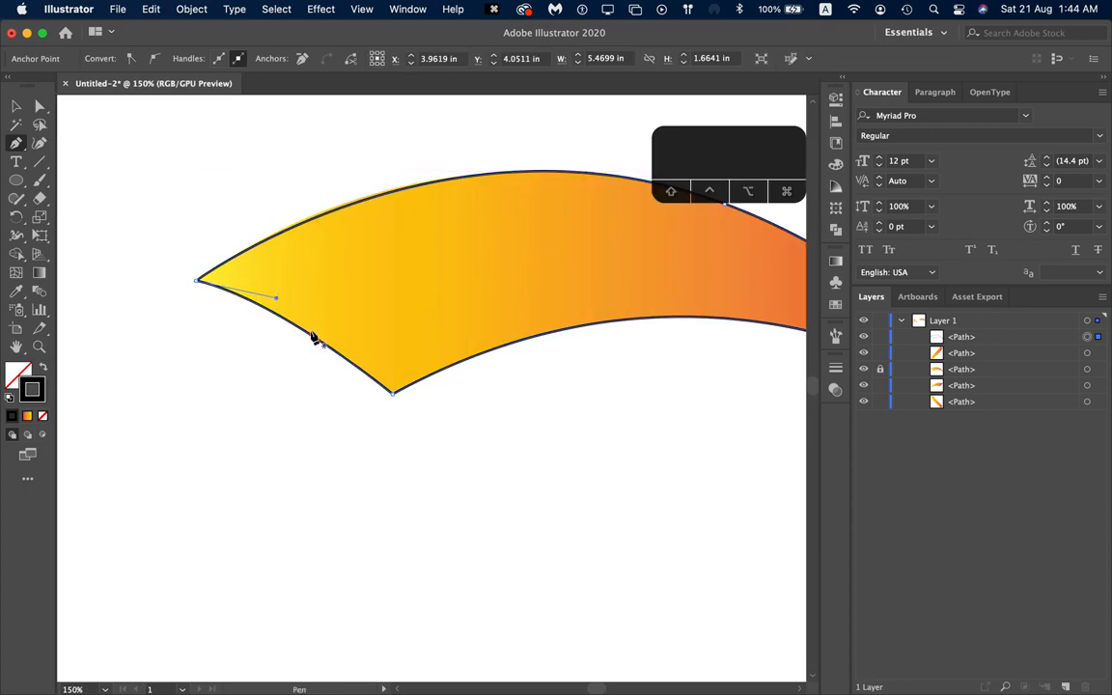
Step: Switch the document to outline view and compare the traced path with the edges of the original shape
{"action": "scroll", "coordinate": [365, 377], "scroll_direction": "down", "scroll_amount": 3}
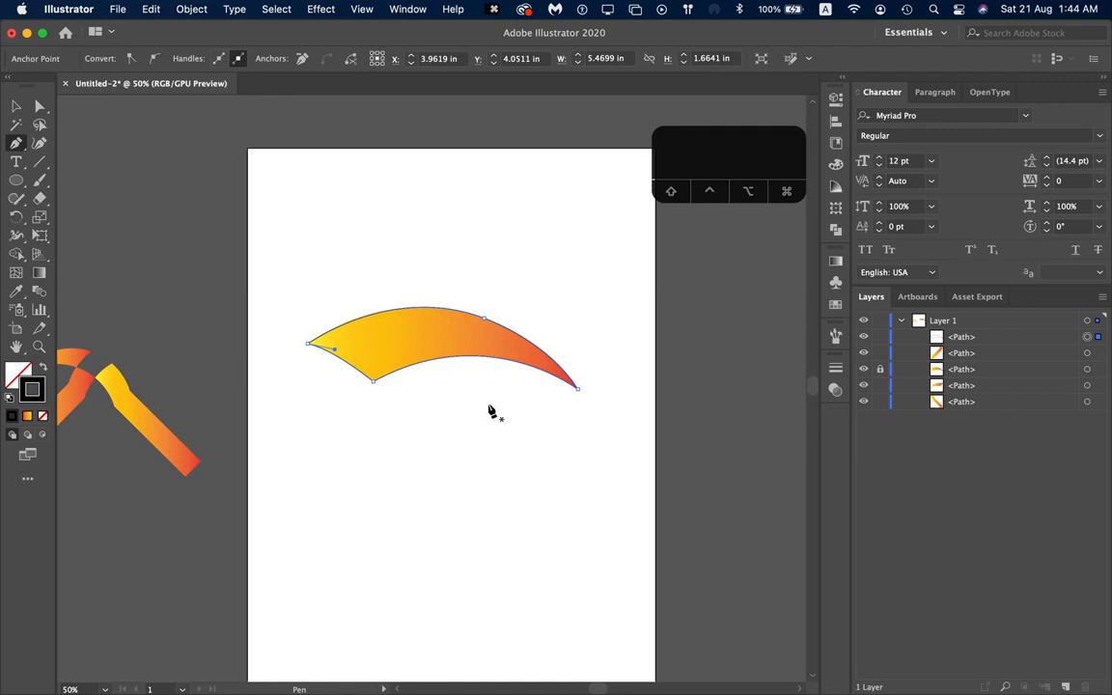
{"action": "key", "text": "super"}
{"action": "key", "text": "super+y"}
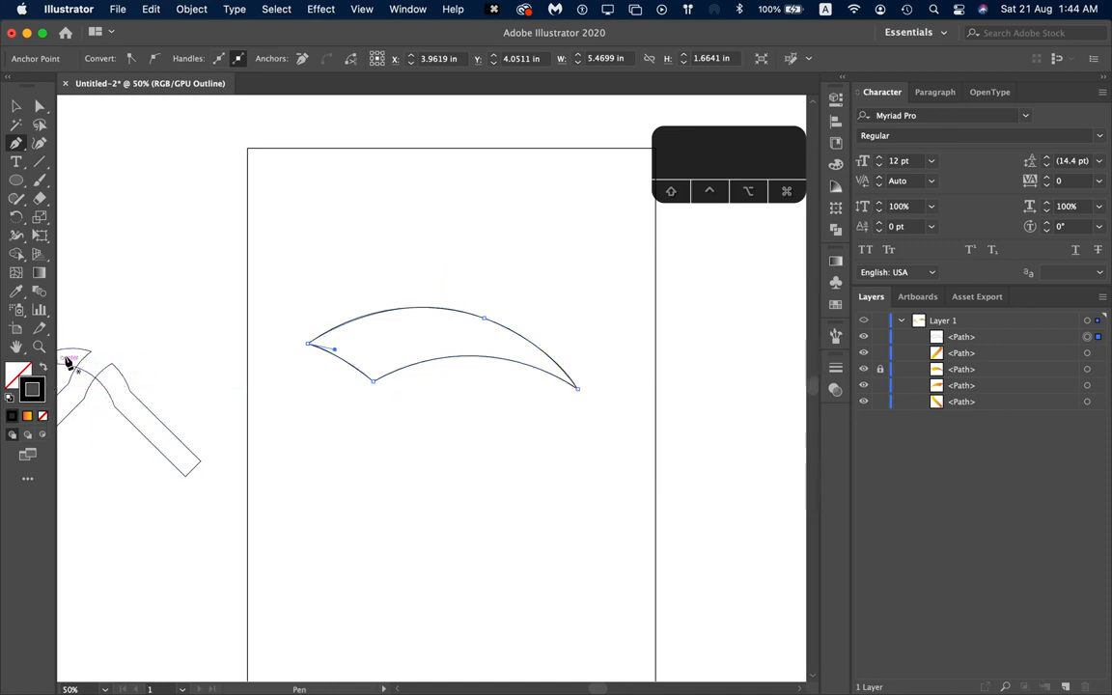
{"action": "scroll", "coordinate": [112, 373], "scroll_direction": "left", "scroll_amount": 3}
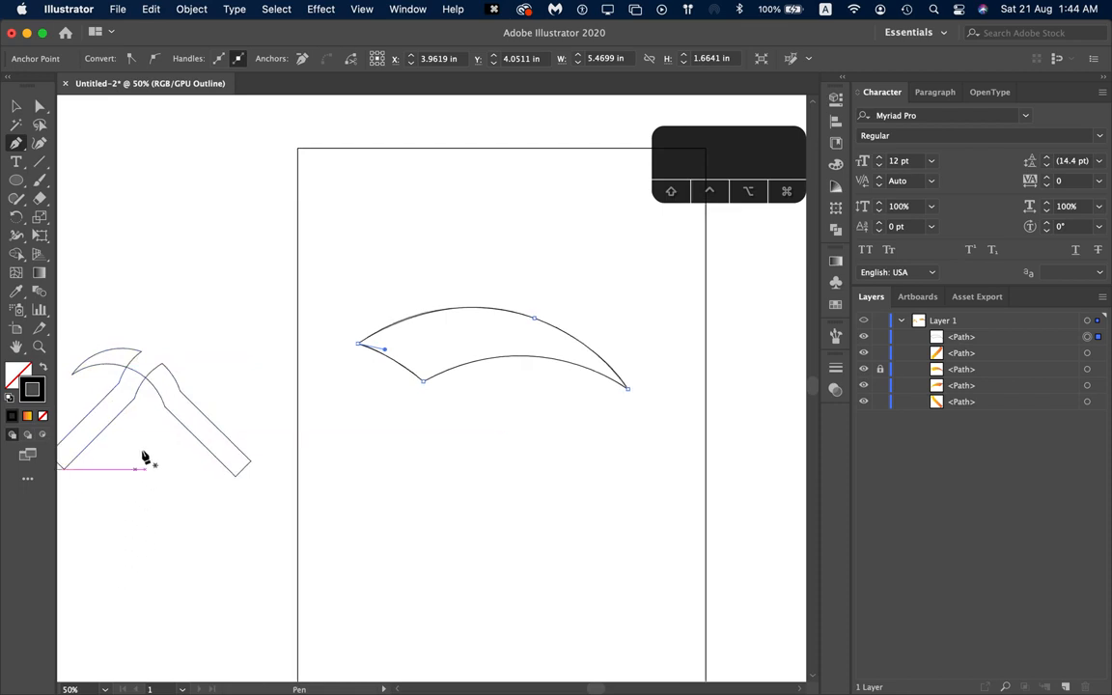
{"action": "scroll", "coordinate": [370, 499], "scroll_direction": "up", "scroll_amount": 7}
{"action": "scroll", "coordinate": [369, 499], "scroll_direction": "right", "scroll_amount": 2}
{"action": "scroll", "coordinate": [369, 499], "scroll_direction": "down", "scroll_amount": 2}
{"action": "scroll", "coordinate": [369, 499], "scroll_direction": "right", "scroll_amount": 3}
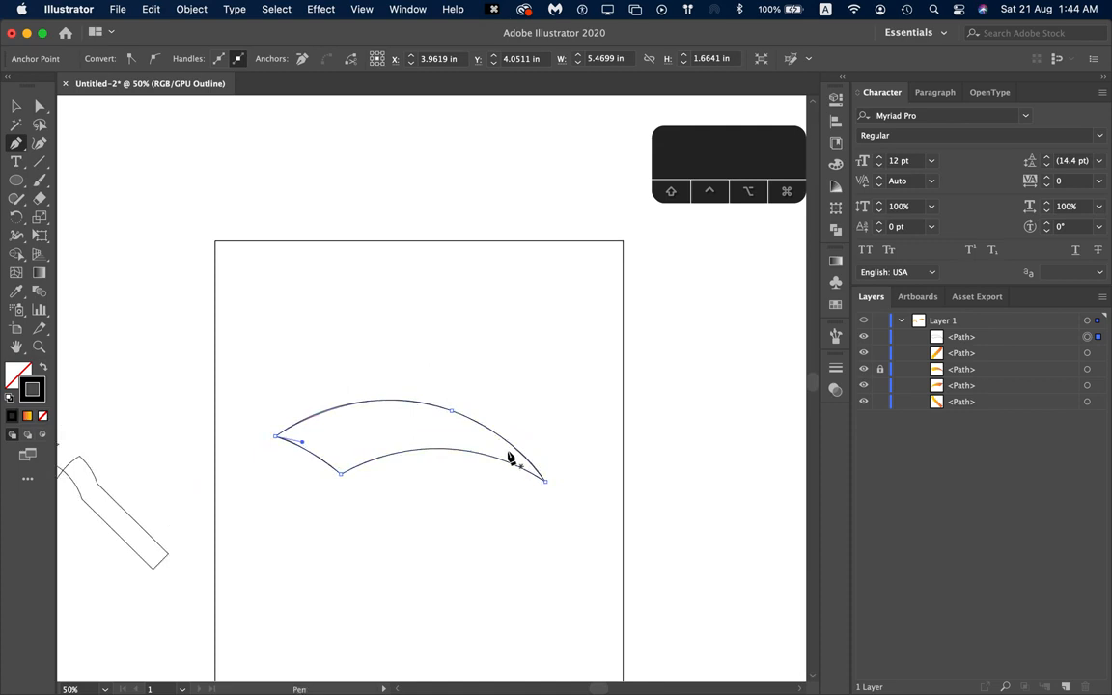
{"action": "scroll", "coordinate": [472, 426], "scroll_direction": "up", "scroll_amount": 5}
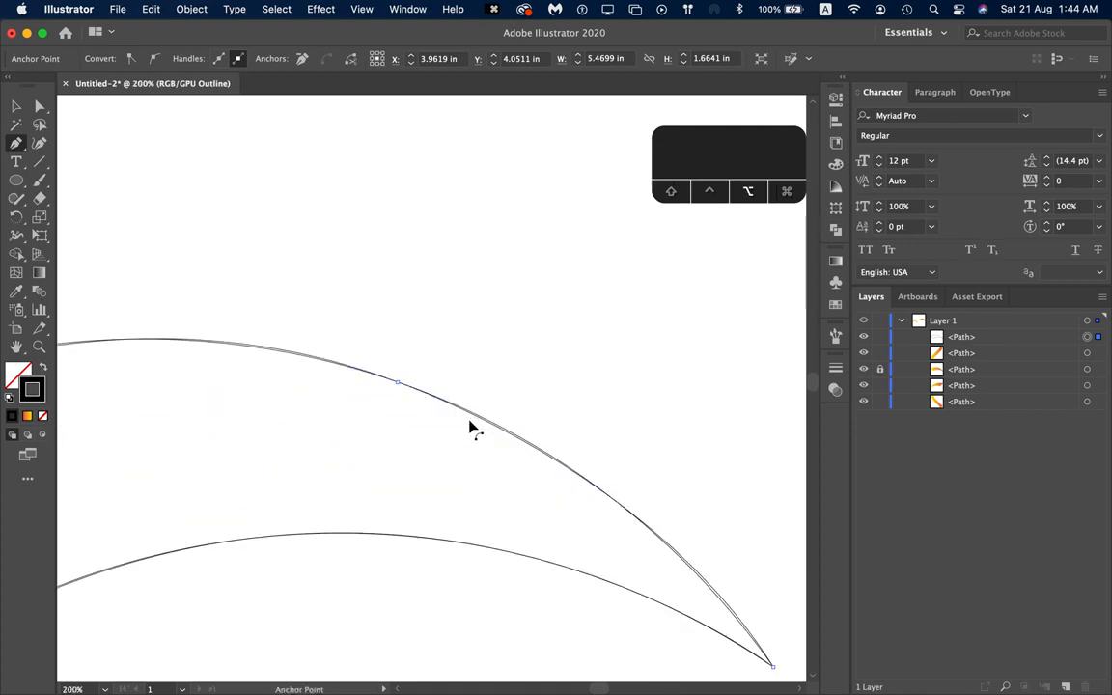
{"action": "scroll", "coordinate": [472, 426], "scroll_direction": "down", "scroll_amount": 2}
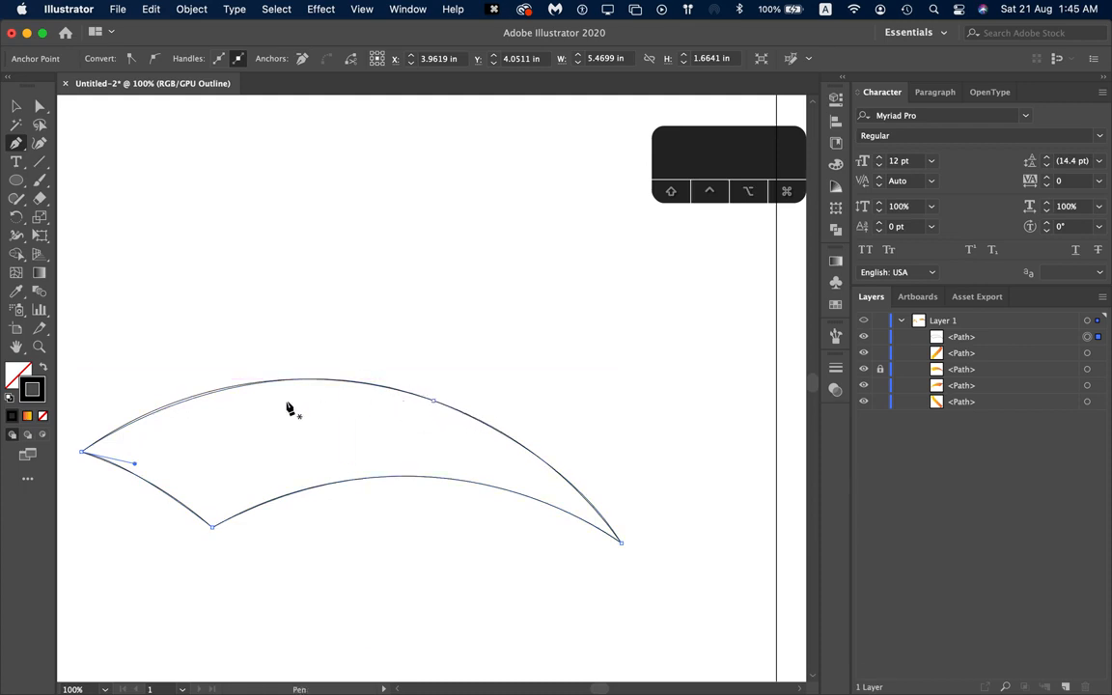
Step: Lengthen the left handle of the traced path's upper anchor to fit the upper-left curve to the original edge
{"action": "left_click", "coordinate": [433, 400], "text": "super"}
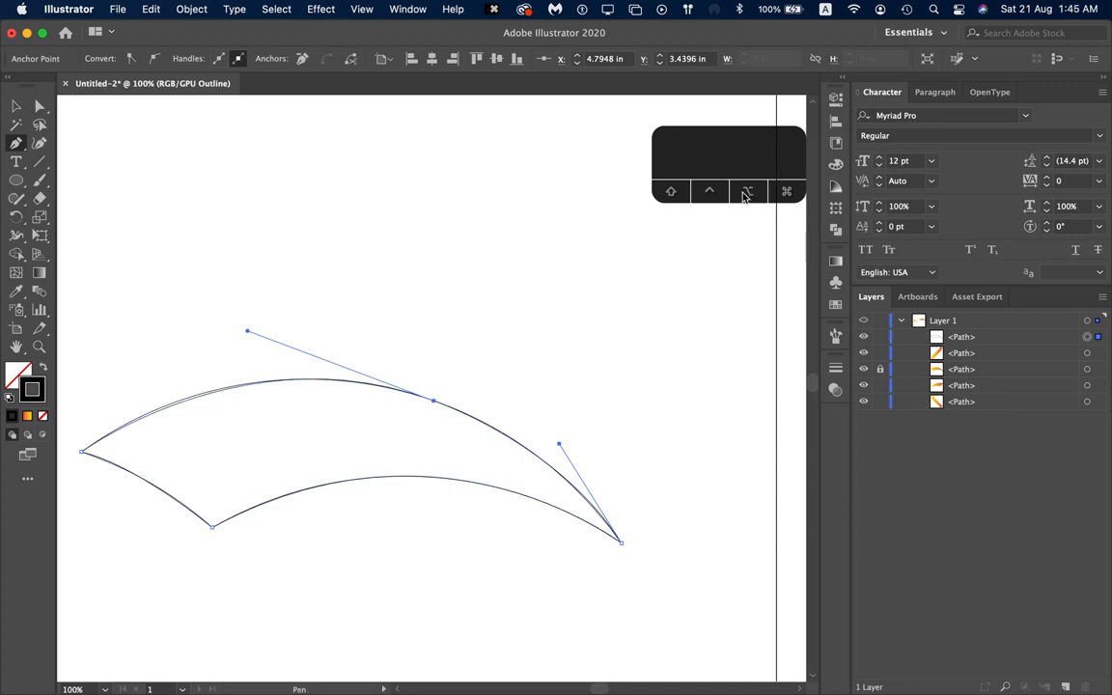
{"action": "key", "text": "super"}
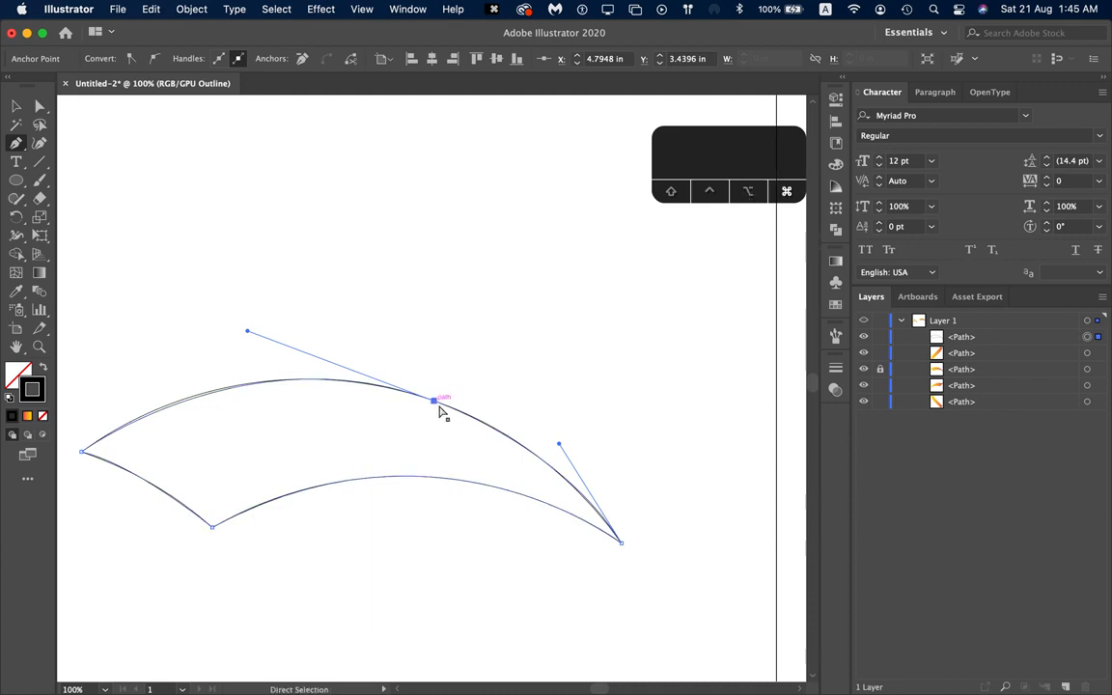
{"action": "left_click", "coordinate": [435, 401], "text": "super"}
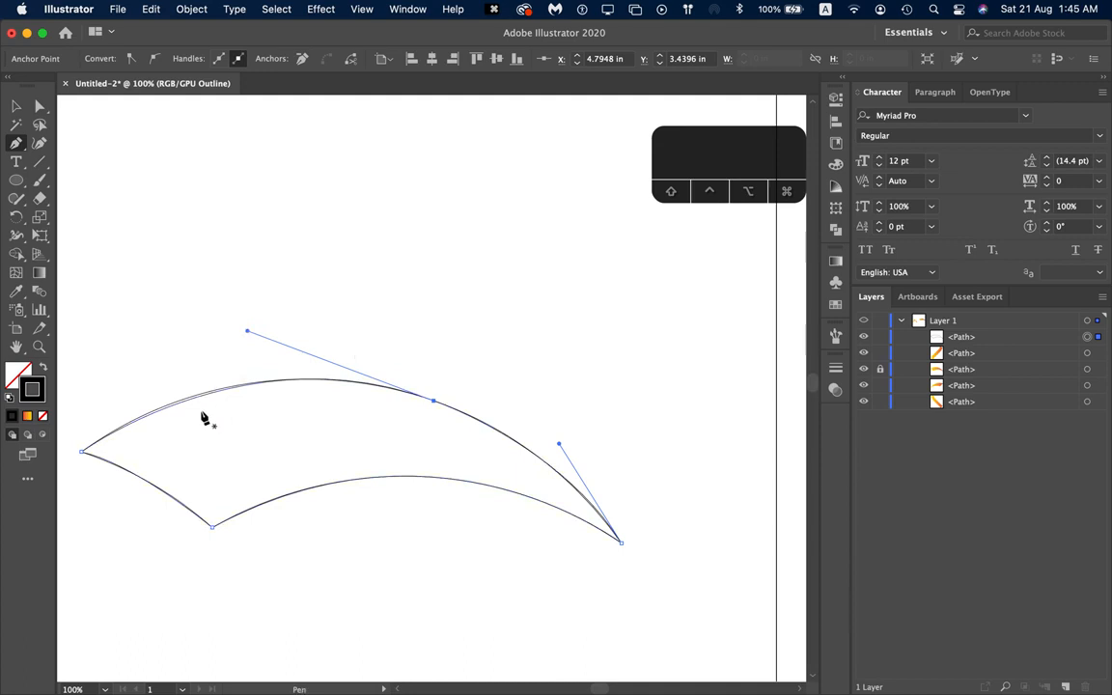
{"action": "scroll", "coordinate": [204, 417], "scroll_direction": "up", "scroll_amount": 2}
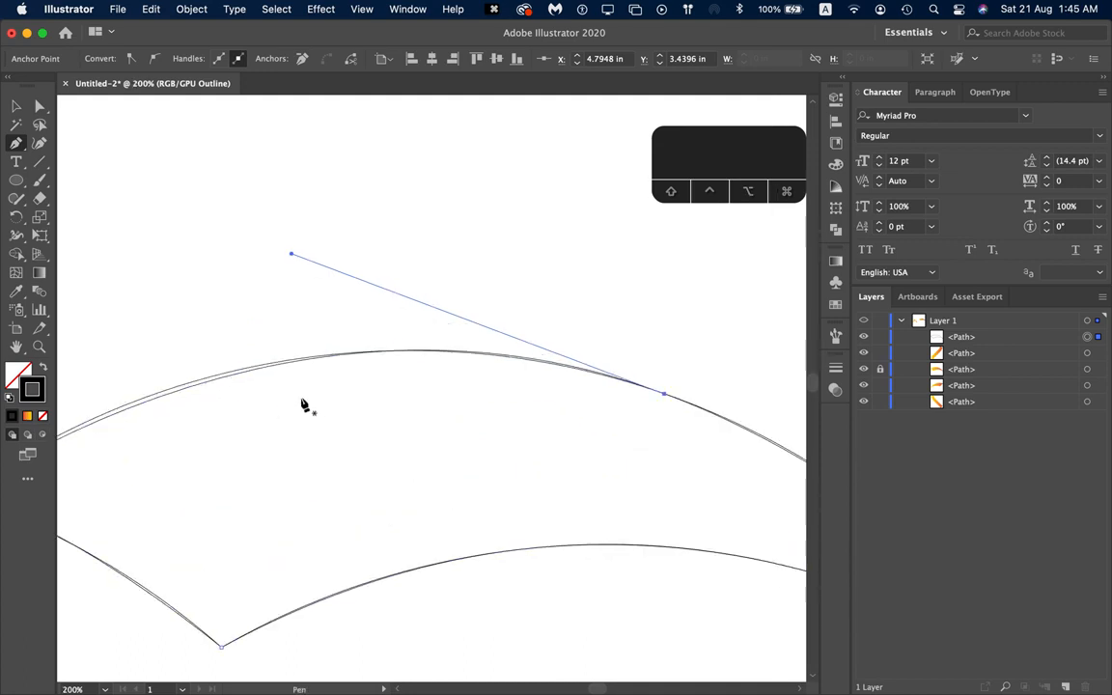
{"action": "scroll", "coordinate": [299, 405], "scroll_direction": "down", "scroll_amount": 2}
{"action": "key", "text": "alt"}
{"action": "left_click_drag", "start_coordinate": [297, 282], "coordinate": [263, 283]}
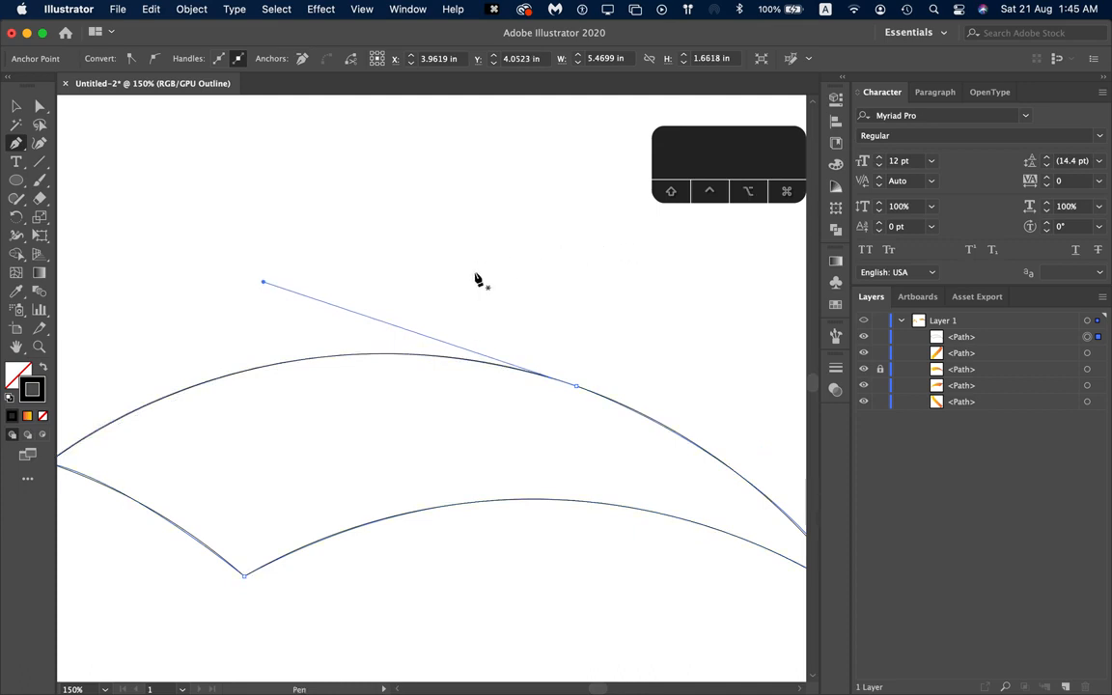
Step: Try fine-tuning the upper handle of the right tip anchor to fit the curve to the original edge
{"action": "scroll", "coordinate": [477, 280], "scroll_direction": "right", "scroll_amount": 5}
{"action": "scroll", "coordinate": [476, 280], "scroll_direction": "down", "scroll_amount": 3}
{"action": "scroll", "coordinate": [477, 280], "scroll_direction": "right", "scroll_amount": 3}
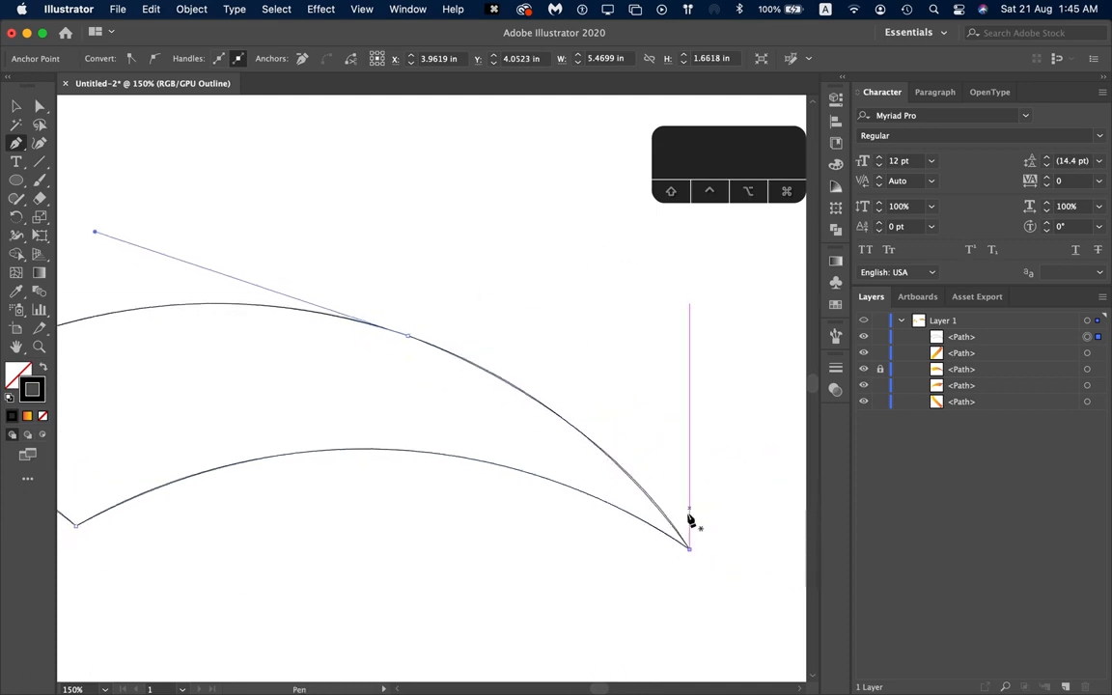
{"action": "key", "text": "super"}
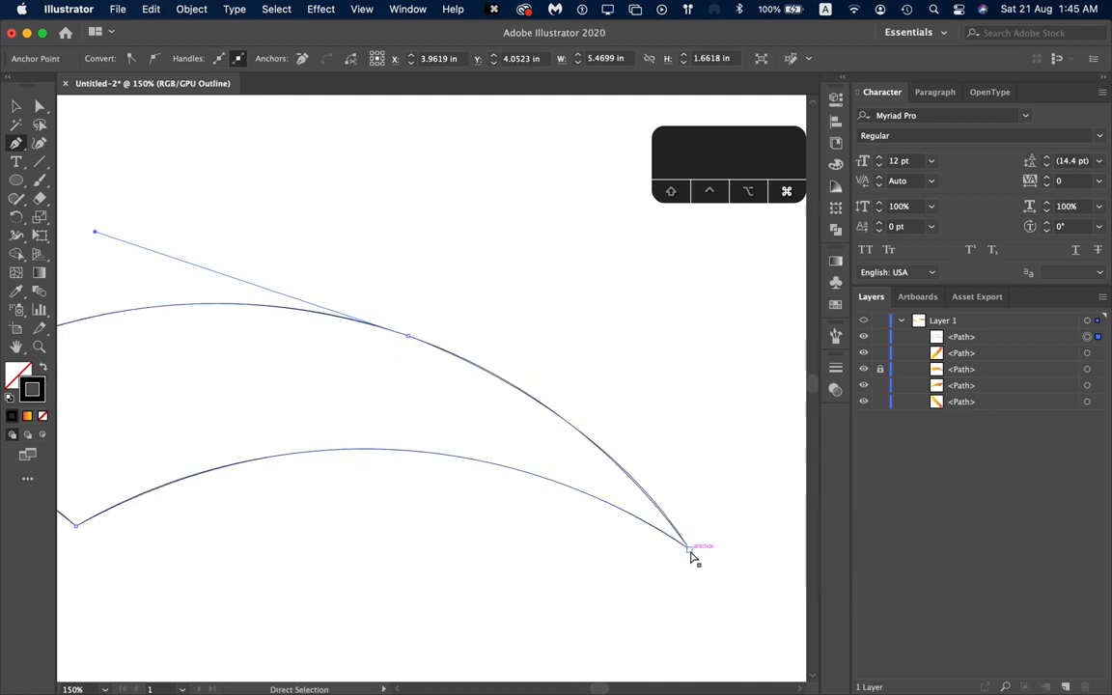
{"action": "left_click", "coordinate": [690, 553], "text": "super"}
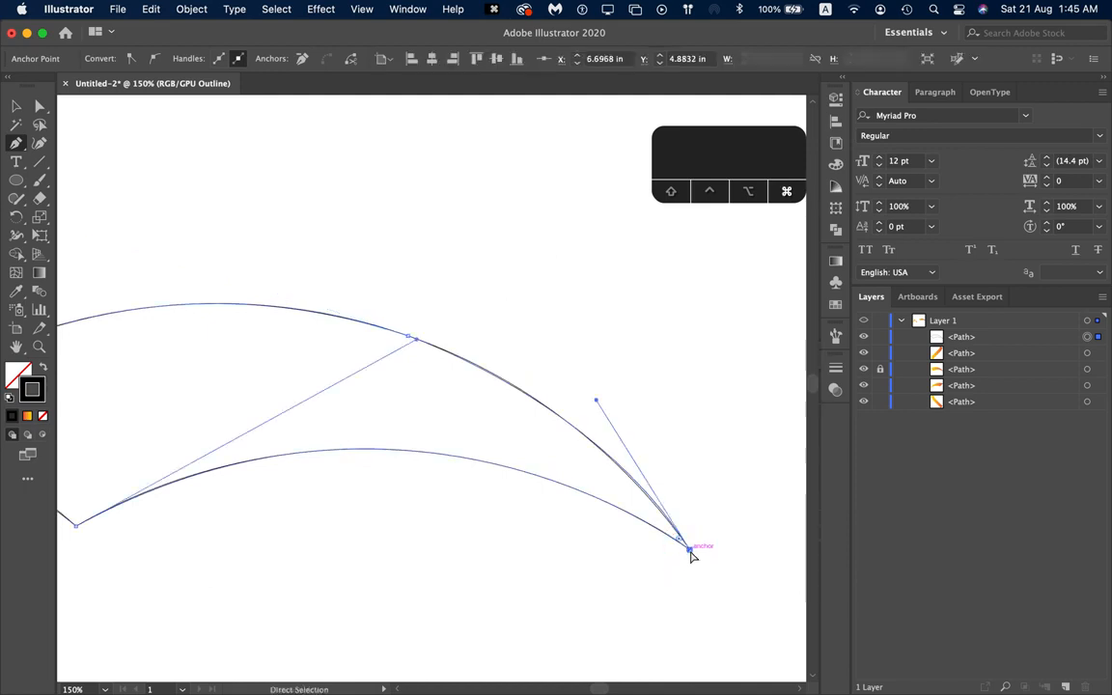
{"action": "scroll", "coordinate": [670, 489], "scroll_direction": "up", "scroll_amount": 5}
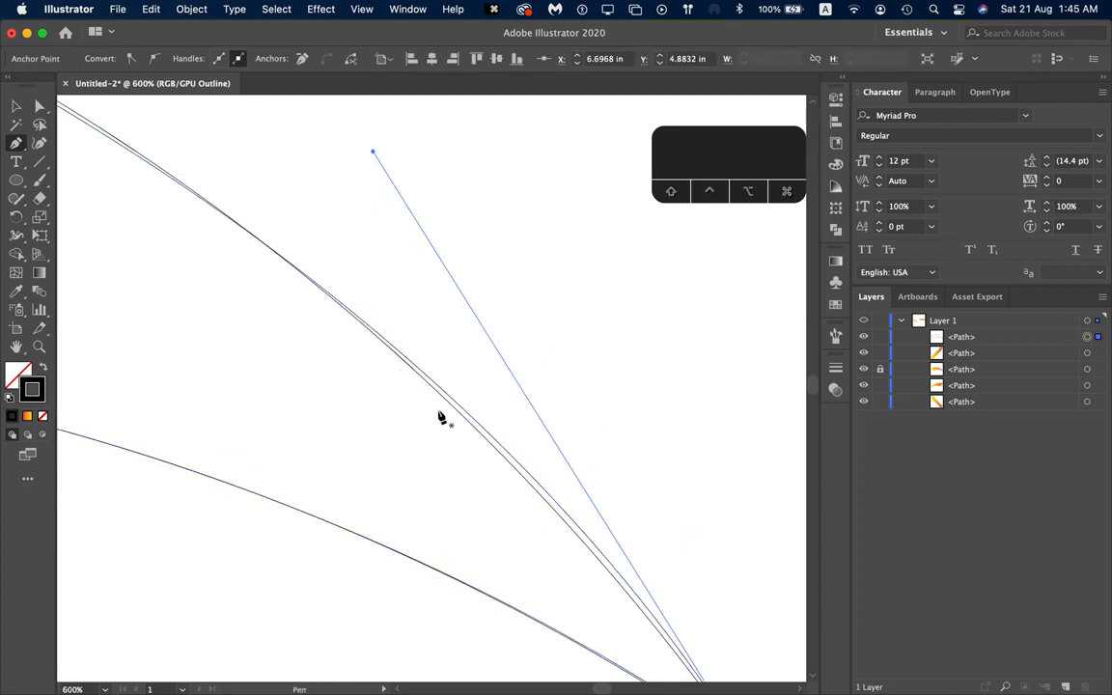
{"action": "scroll", "coordinate": [509, 479], "scroll_direction": "down", "scroll_amount": 5}
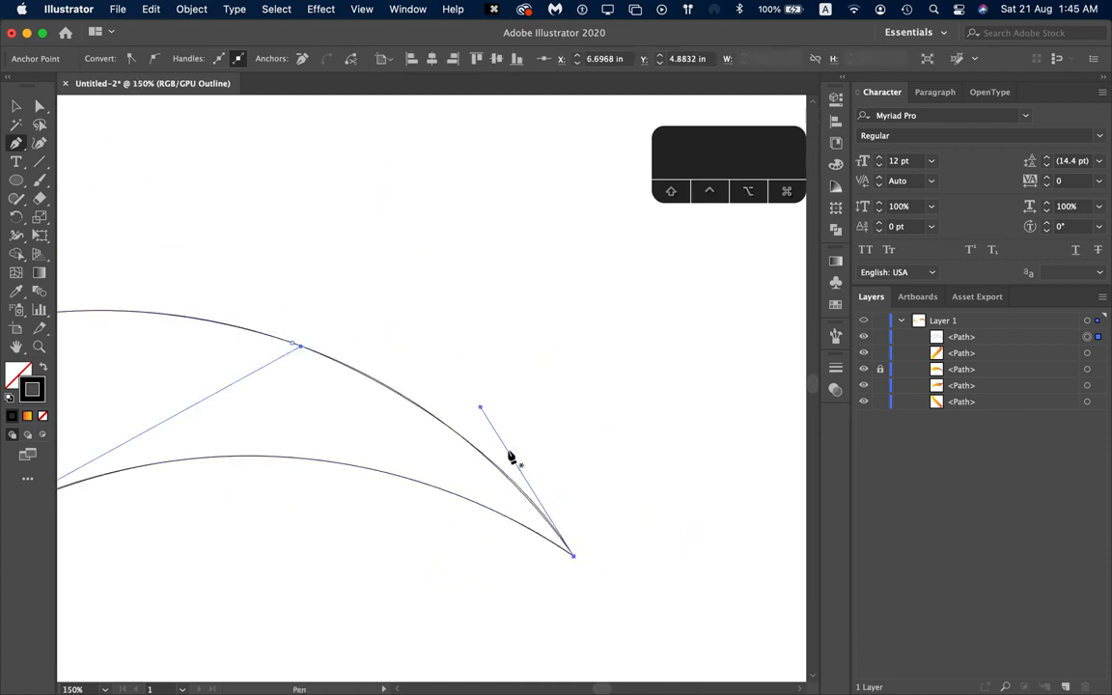
{"action": "mouse_move", "coordinate": [480, 407]}
{"action": "left_mouse_down"}
{"action": "mouse_move", "coordinate": [478, 418]}
{"action": "mouse_move", "coordinate": [485, 407]}
{"action": "left_mouse_up"}
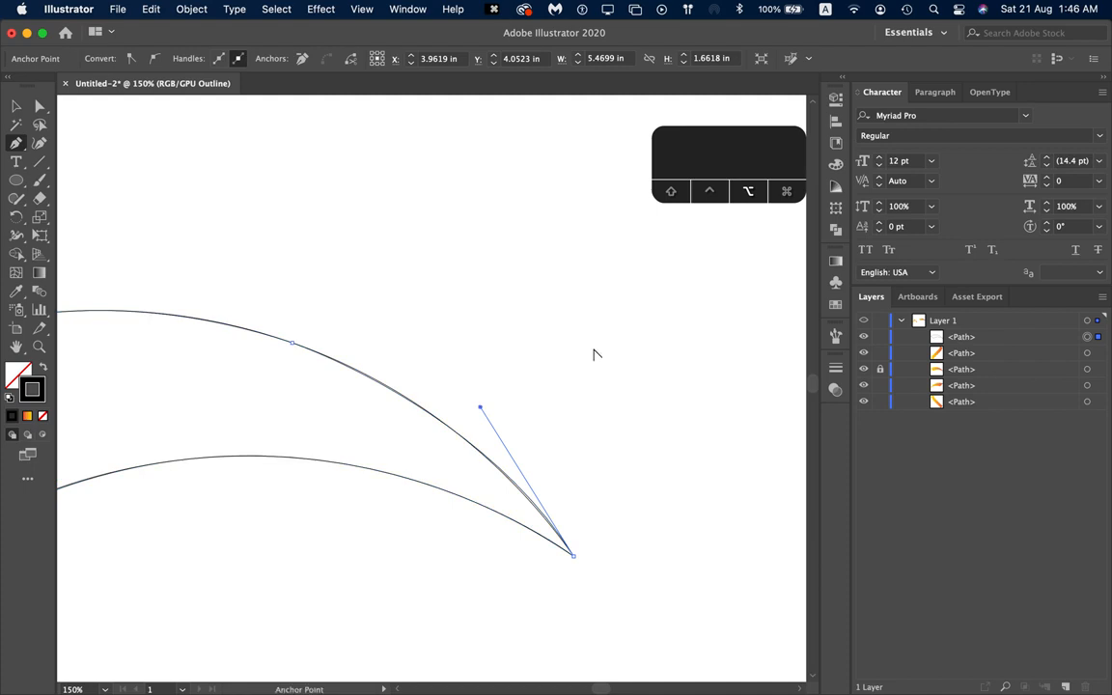
Step: Switch the document from outline view back to full-color preview
{"action": "scroll", "coordinate": [463, 326], "scroll_direction": "down", "scroll_amount": 2}
{"action": "scroll", "coordinate": [477, 307], "scroll_direction": "left", "scroll_amount": 2}
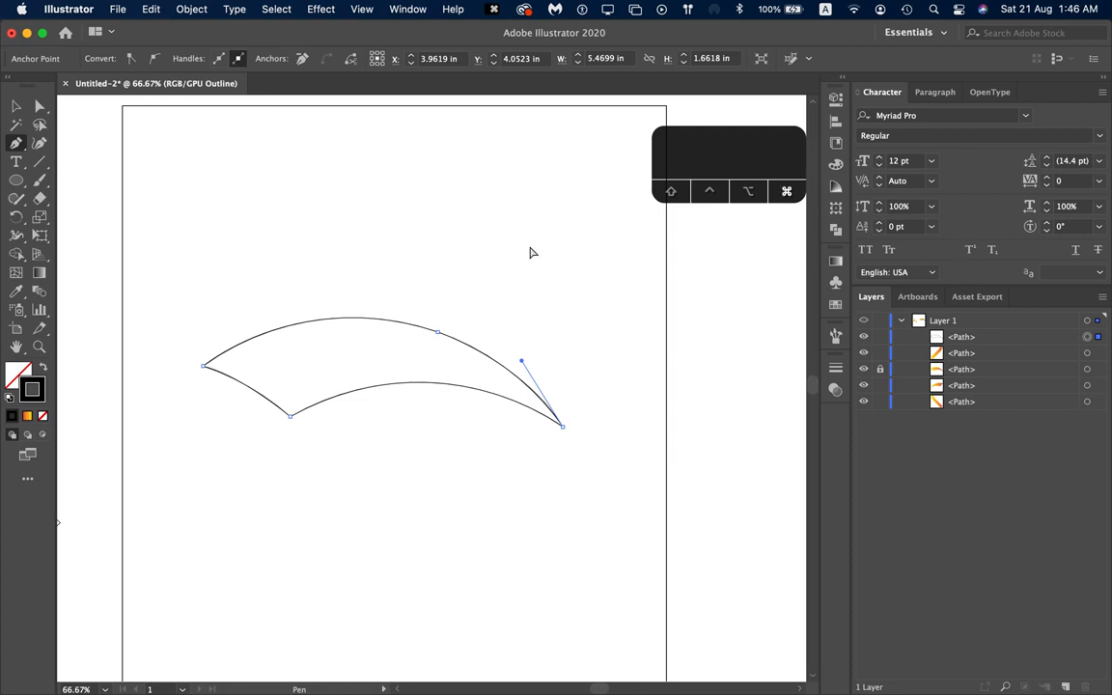
{"action": "key", "text": "super+y"}
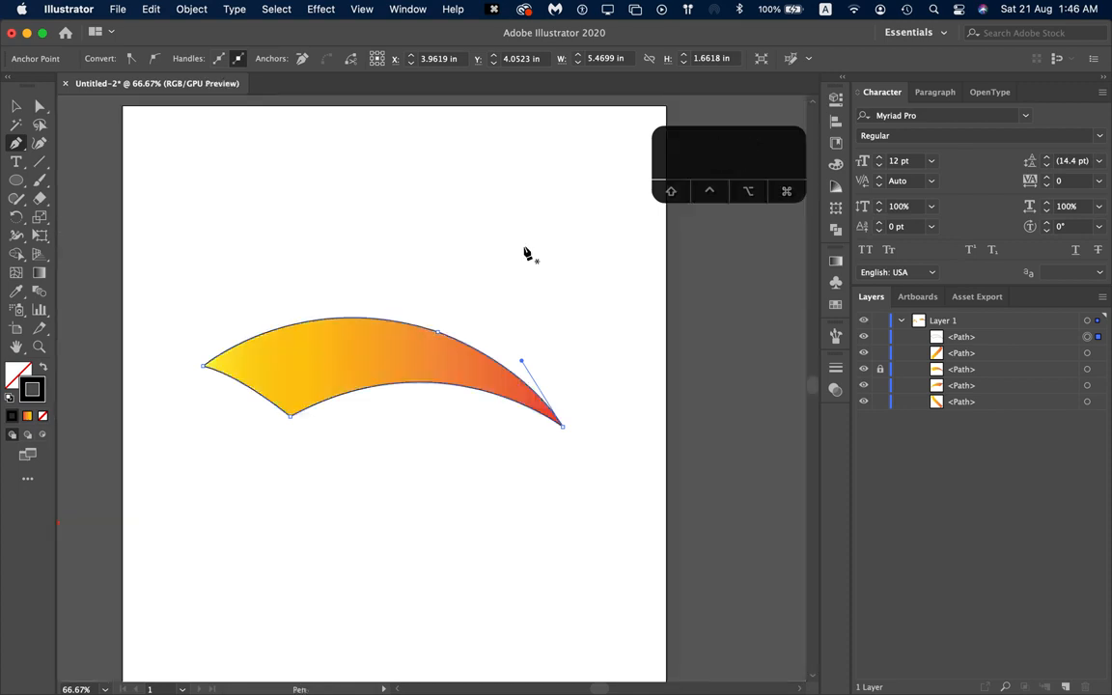
Step: Move the traced outline off the gradient shape into the blank area above it, and leave the outline selected
{"action": "key", "text": "v"}
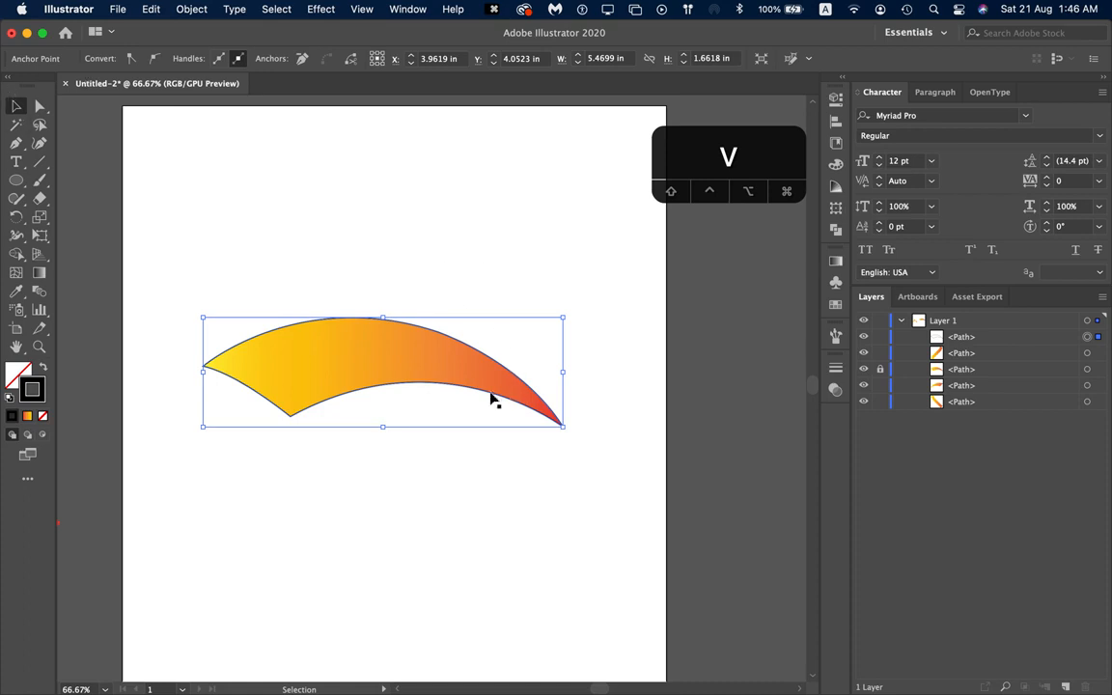
{"action": "left_click", "coordinate": [414, 393]}
{"action": "left_click_drag", "start_coordinate": [407, 389], "coordinate": [388, 522]}
{"action": "left_click", "coordinate": [360, 260]}
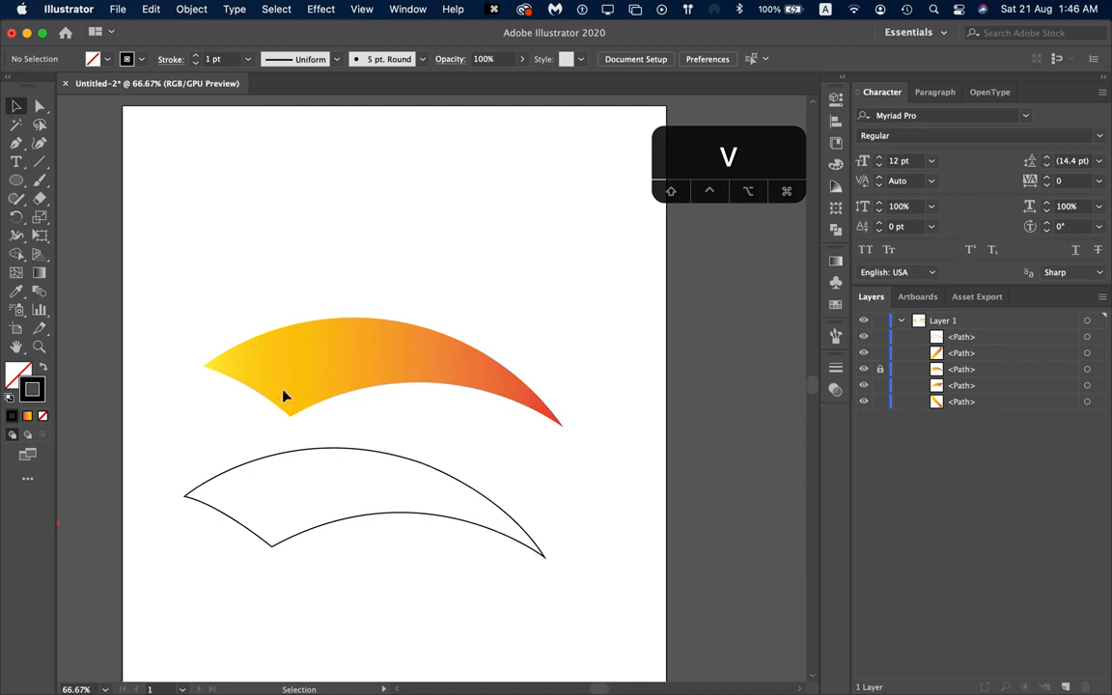
{"action": "left_click_drag", "start_coordinate": [322, 451], "coordinate": [367, 149]}
{"action": "left_click", "coordinate": [588, 322]}
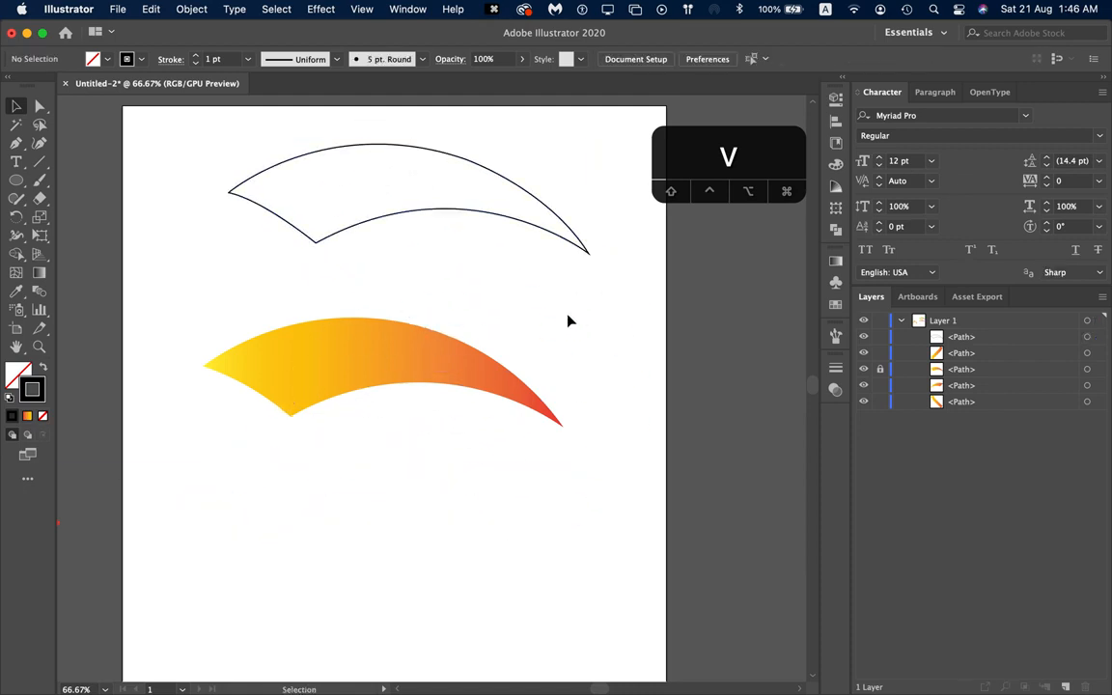
{"action": "left_click", "coordinate": [498, 221]}
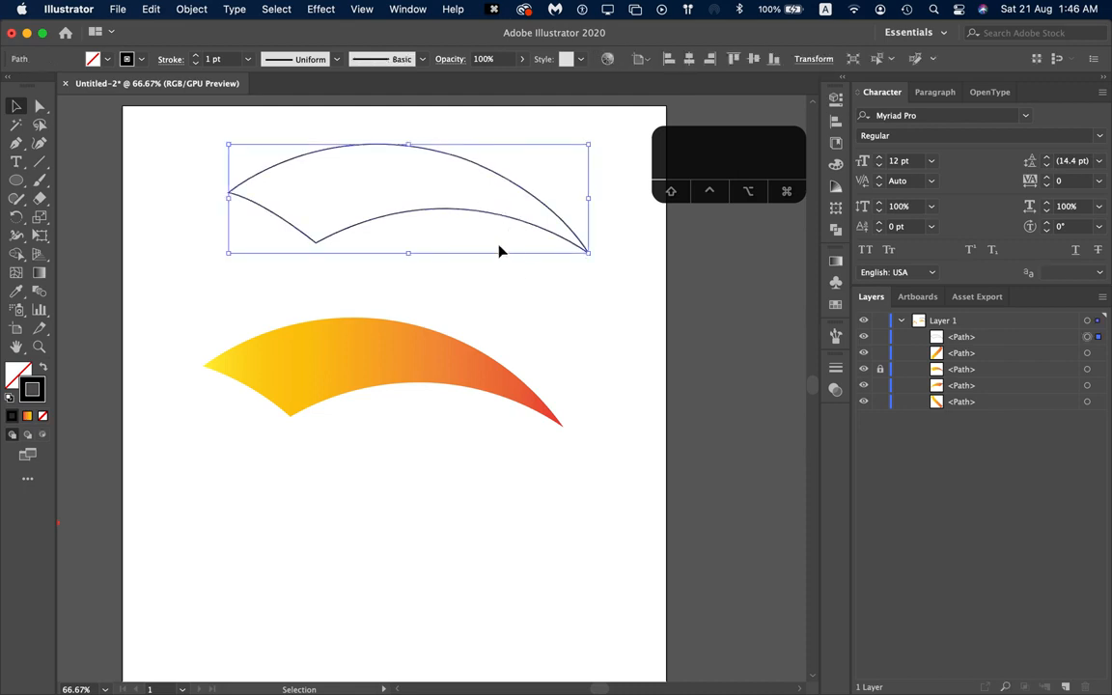
Step: Fill the traced outline shape with red and deselect it
{"action": "left_click", "coordinate": [100, 61]}
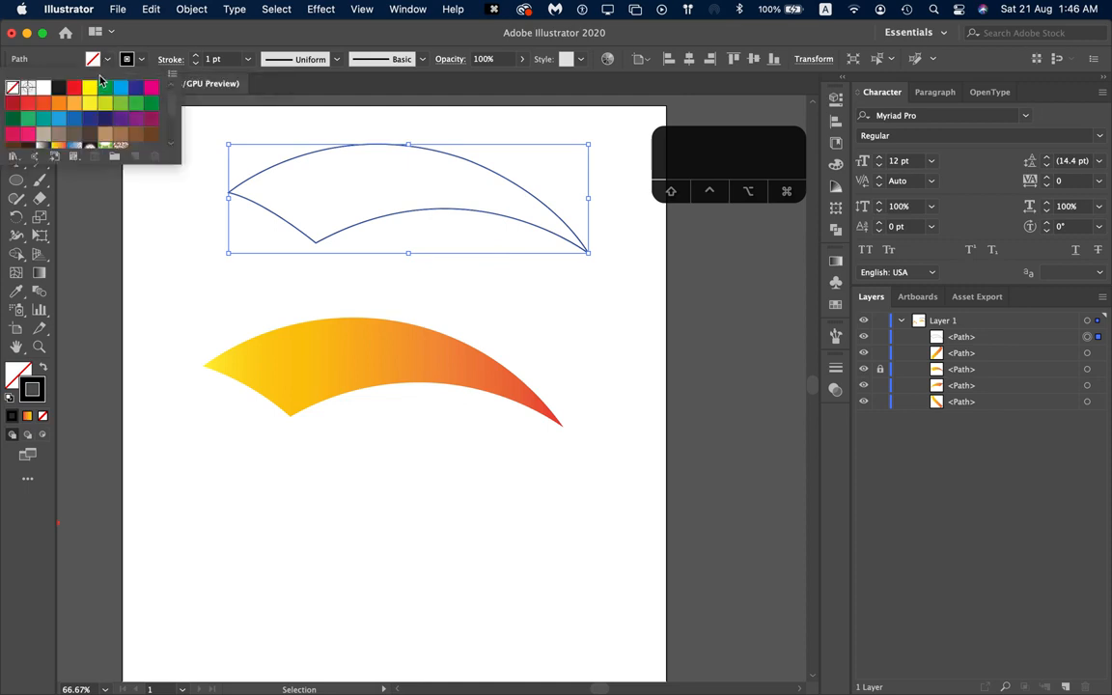
{"action": "left_click", "coordinate": [74, 90]}
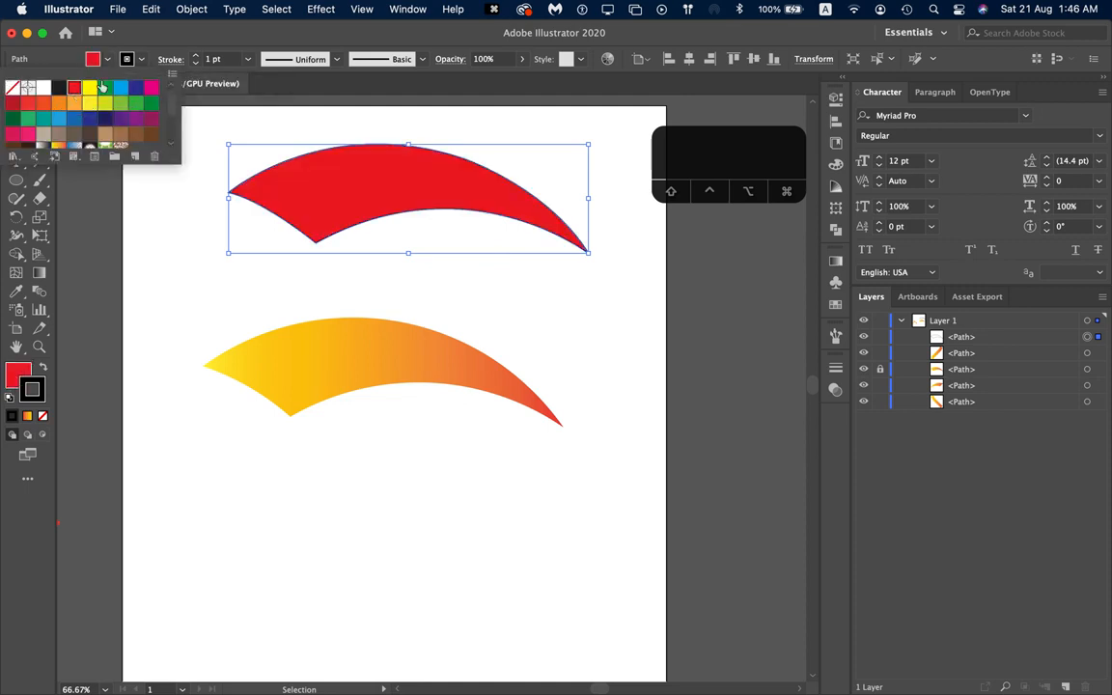
{"action": "left_click", "coordinate": [151, 190]}
{"action": "left_click", "coordinate": [151, 215]}
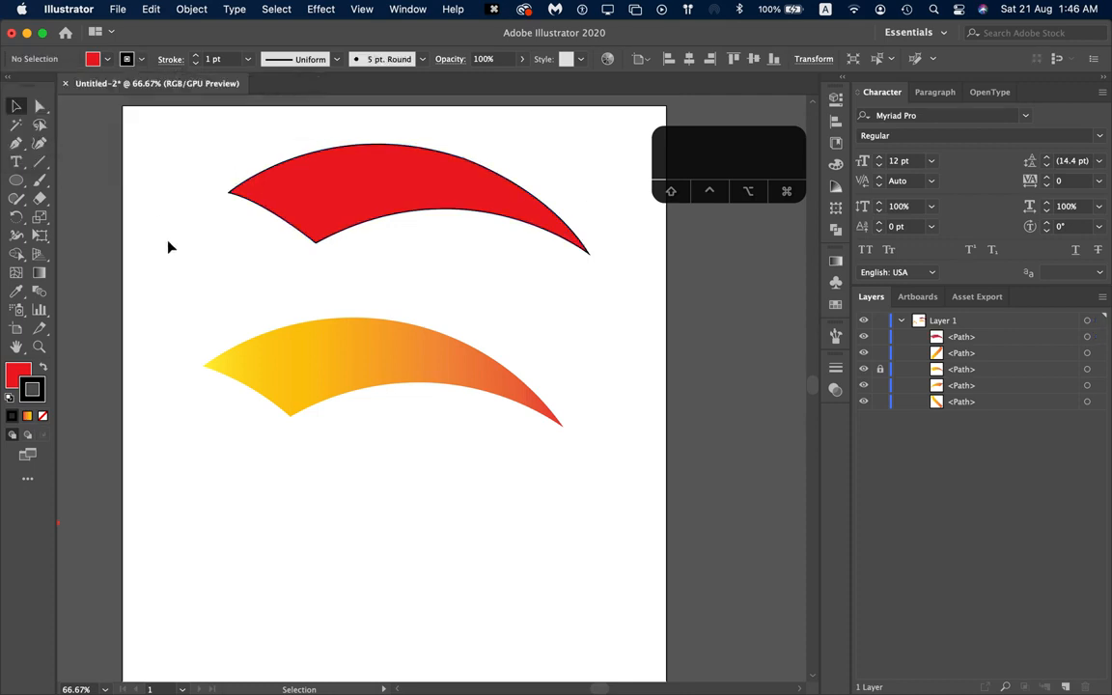
Step: Remove the stroke from the red traced shape by setting it to none, and deselect the shape
{"action": "left_click", "coordinate": [584, 253]}
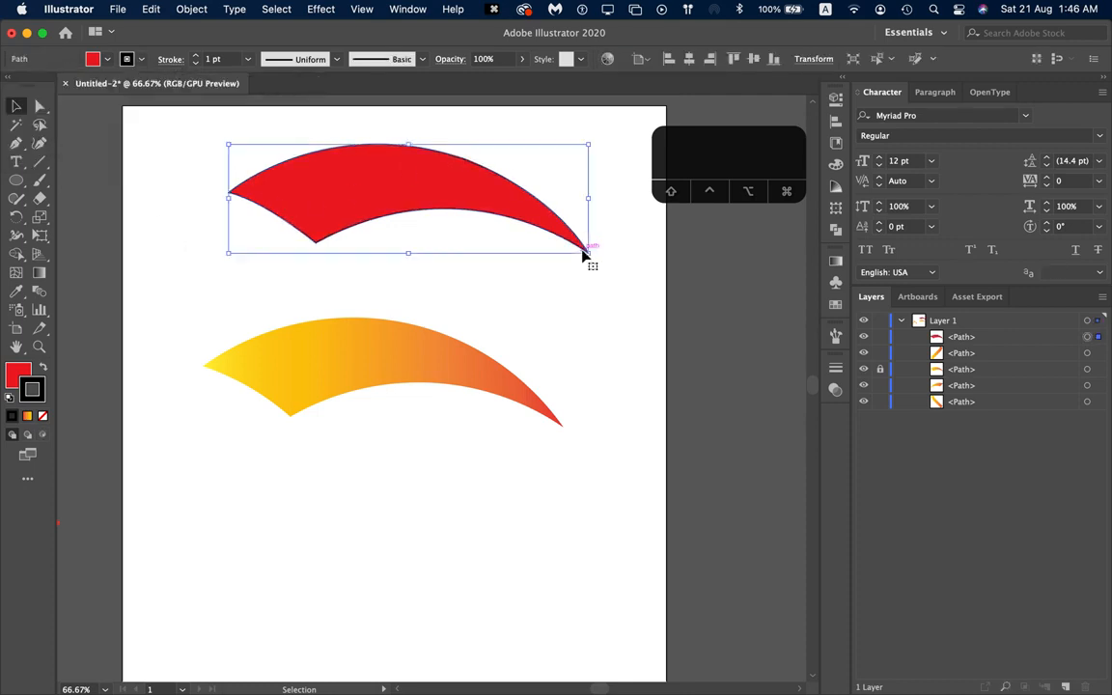
{"action": "left_click", "coordinate": [140, 60]}
{"action": "left_click", "coordinate": [12, 88]}
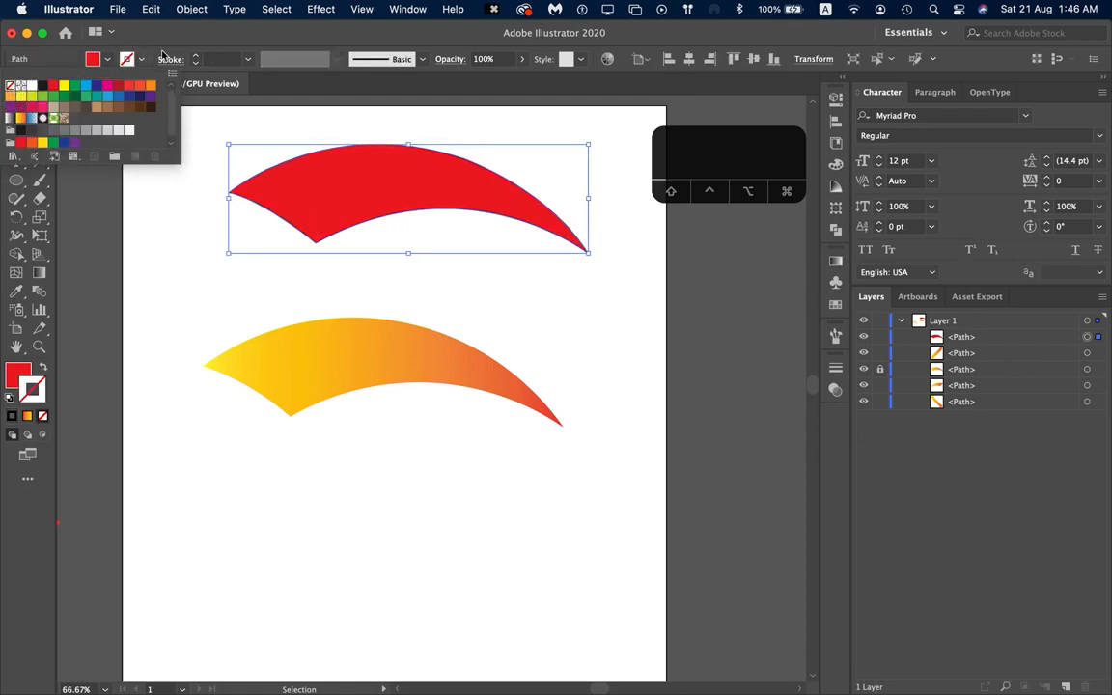
{"action": "left_click", "coordinate": [187, 205]}
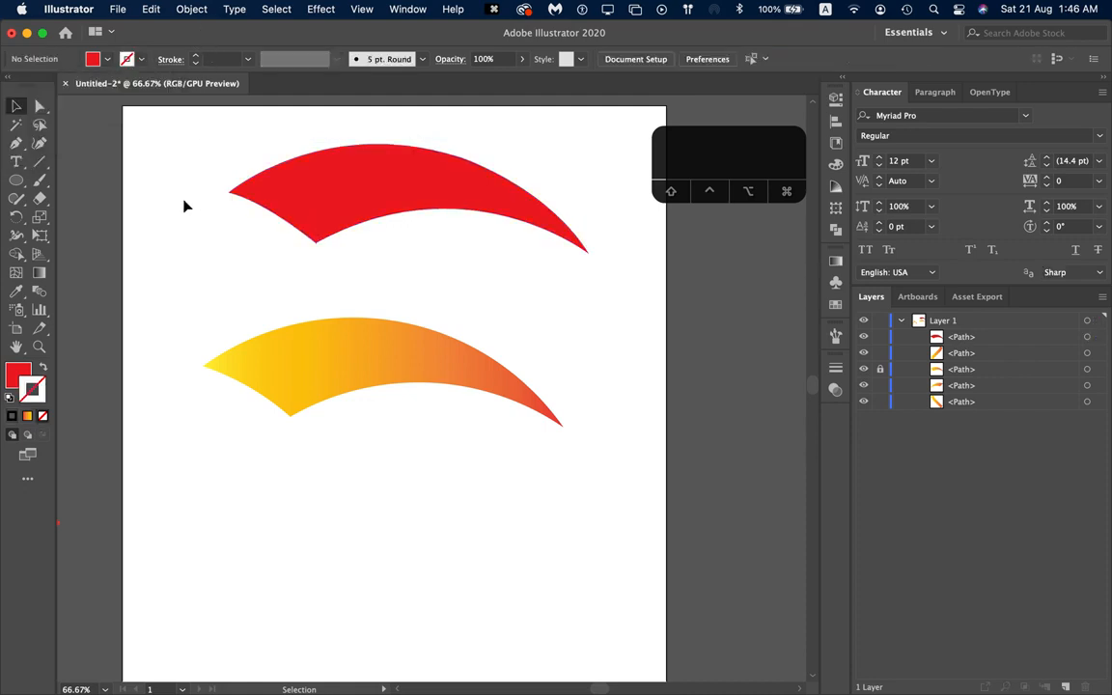
Step: Try applying the orange-to-yellow gradient to the red shape while its stroke is the active attribute
{"action": "left_click", "coordinate": [354, 203]}
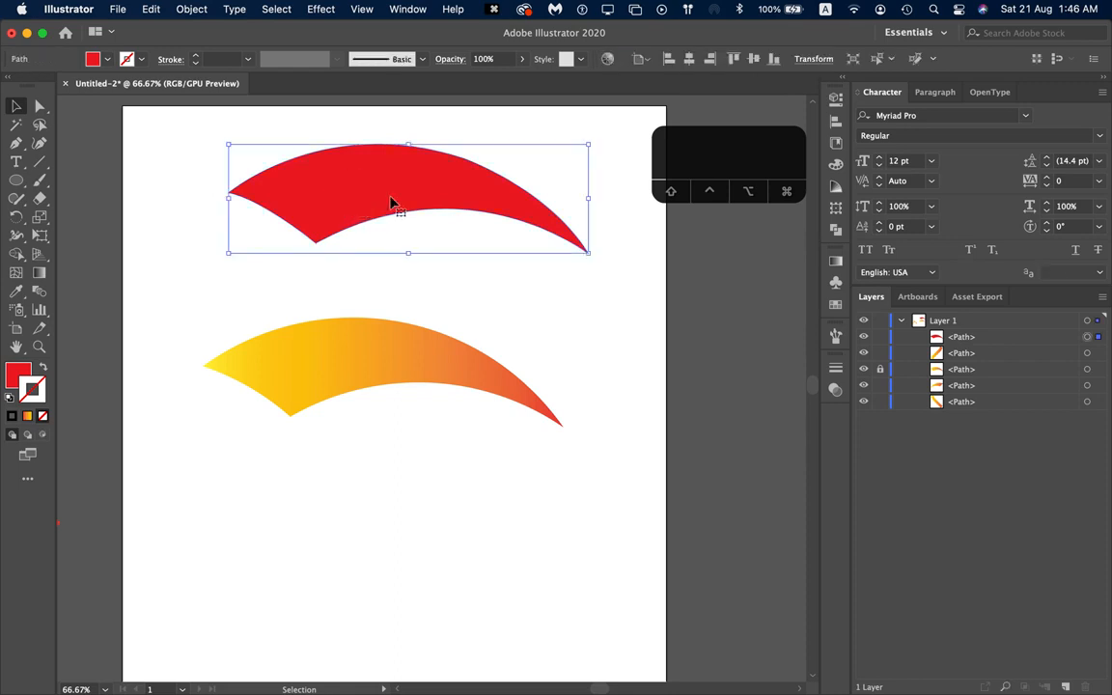
{"action": "left_click", "coordinate": [836, 260]}
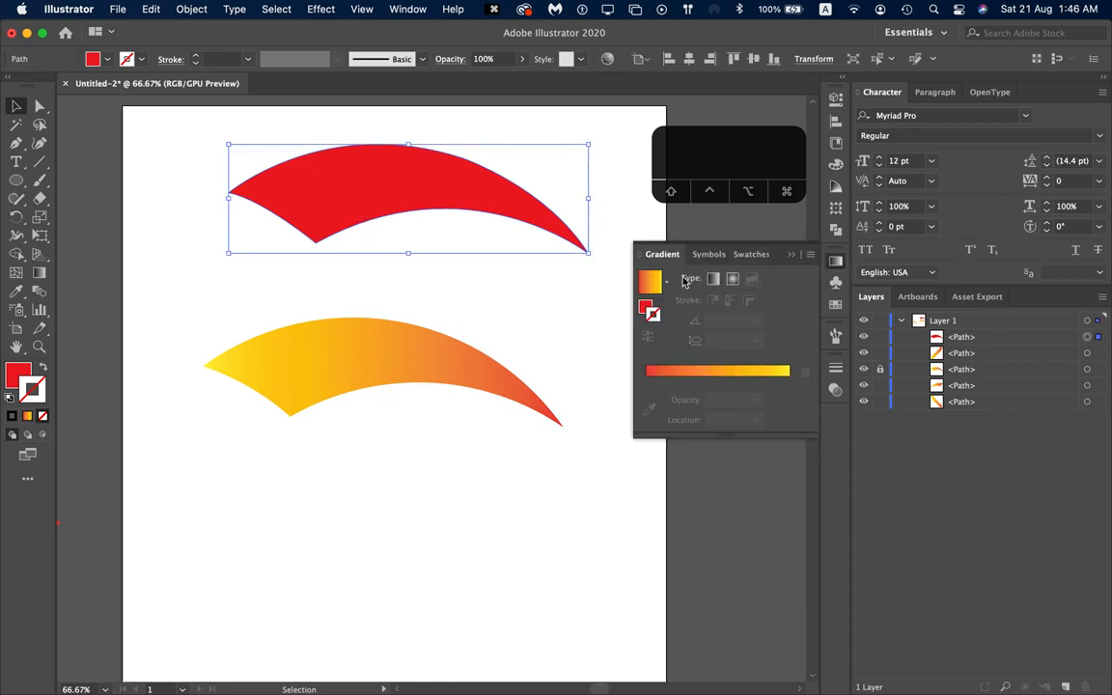
{"action": "left_click", "coordinate": [650, 284]}
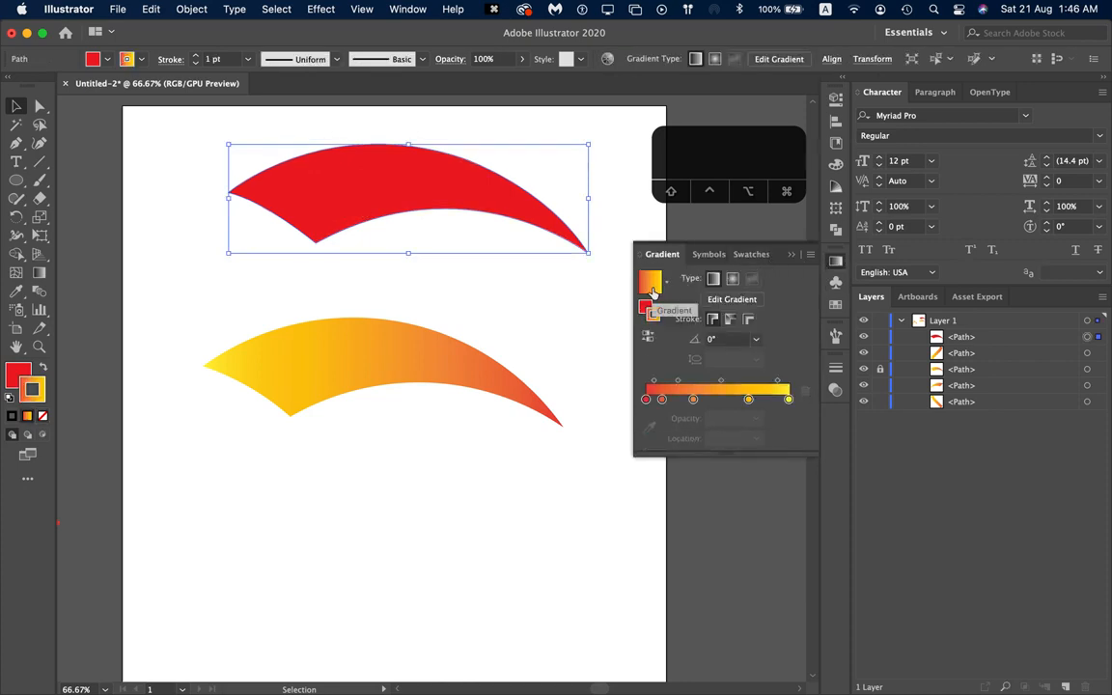
{"action": "left_click", "coordinate": [485, 324]}
{"action": "left_click", "coordinate": [396, 207]}
Step: Apply the red-orange-yellow linear gradient to the traced shape's fill and set its stroke to none
{"action": "left_click", "coordinate": [21, 375]}
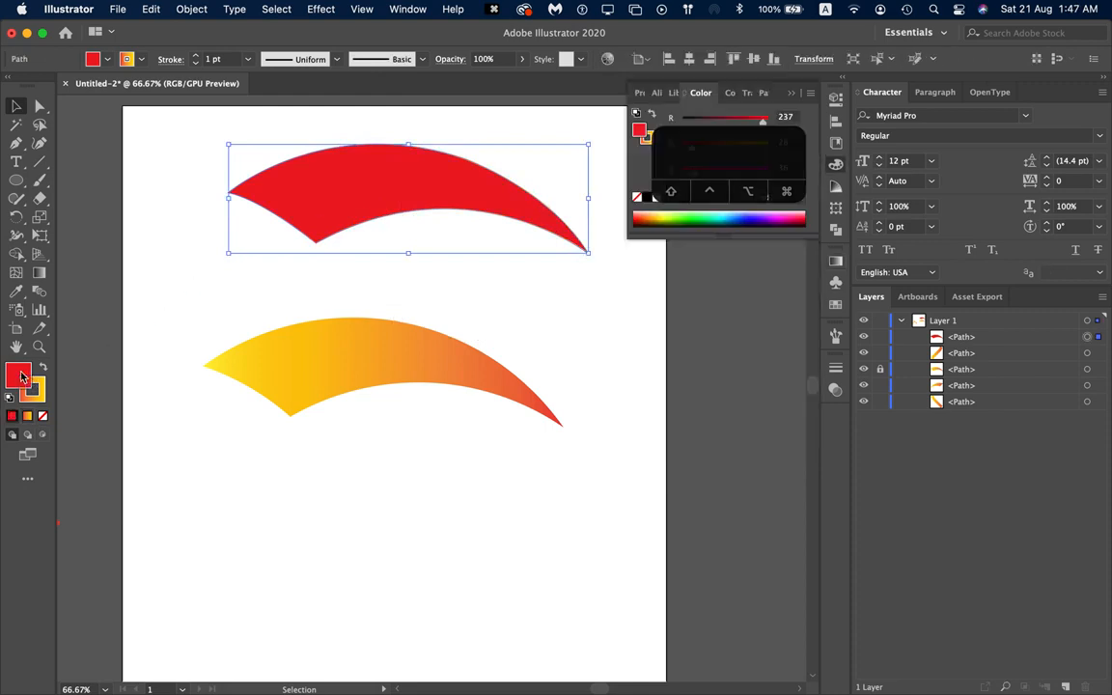
{"action": "left_click", "coordinate": [13, 109]}
{"action": "left_click", "coordinate": [174, 243]}
{"action": "left_click", "coordinate": [335, 162]}
{"action": "key", "text": "period"}
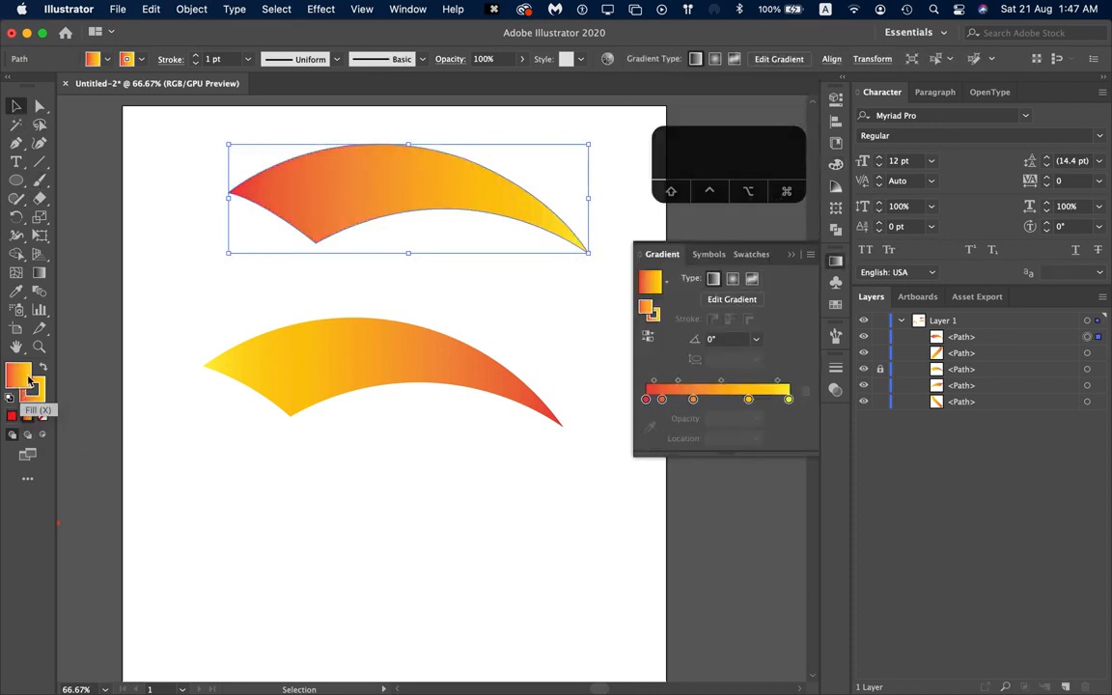
{"action": "left_click", "coordinate": [41, 390]}
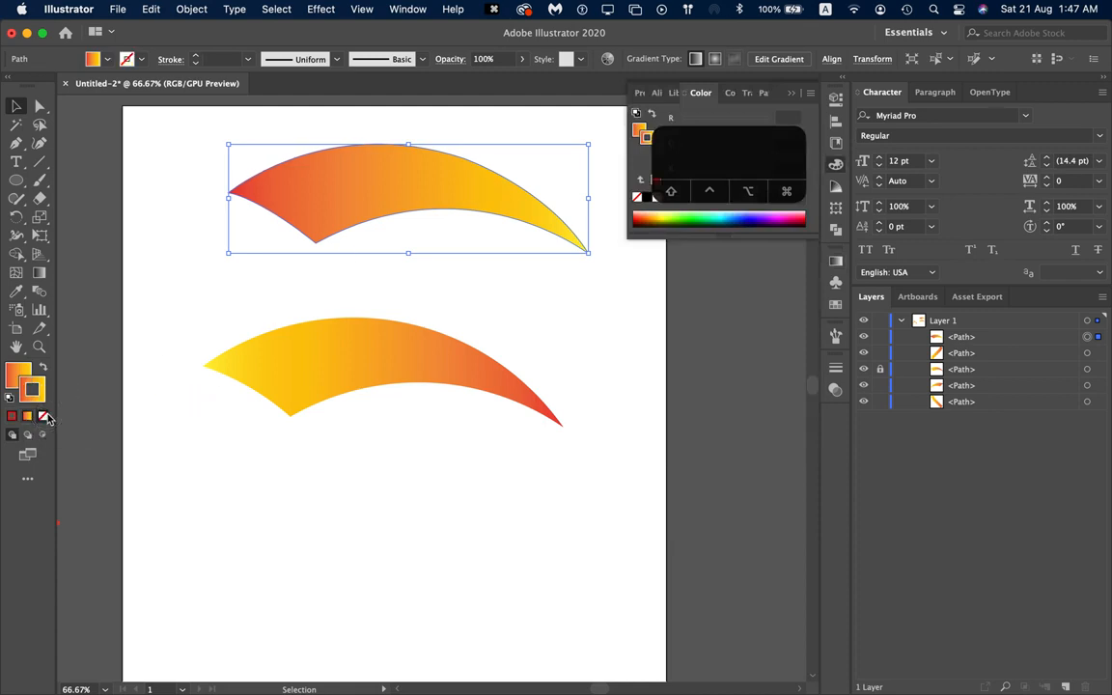
{"action": "left_click", "coordinate": [44, 416]}
Step: Switch the traced shape's fill from the gradient back to solid red, and leave the shape selected
{"action": "left_click", "coordinate": [16, 376]}
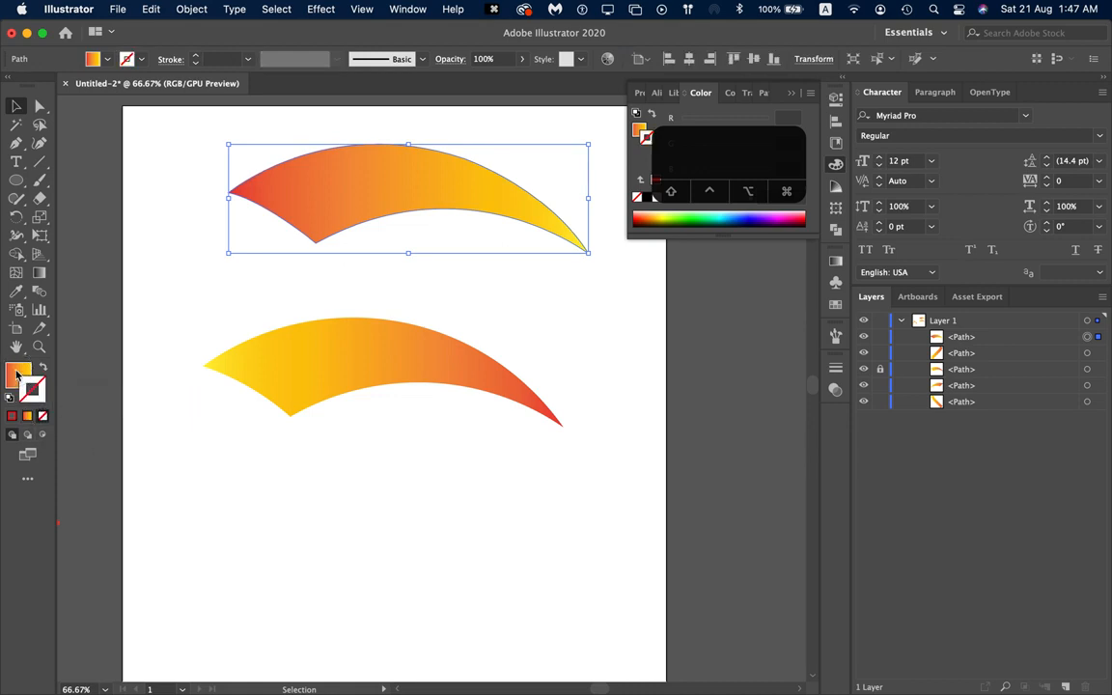
{"action": "left_click", "coordinate": [16, 375]}
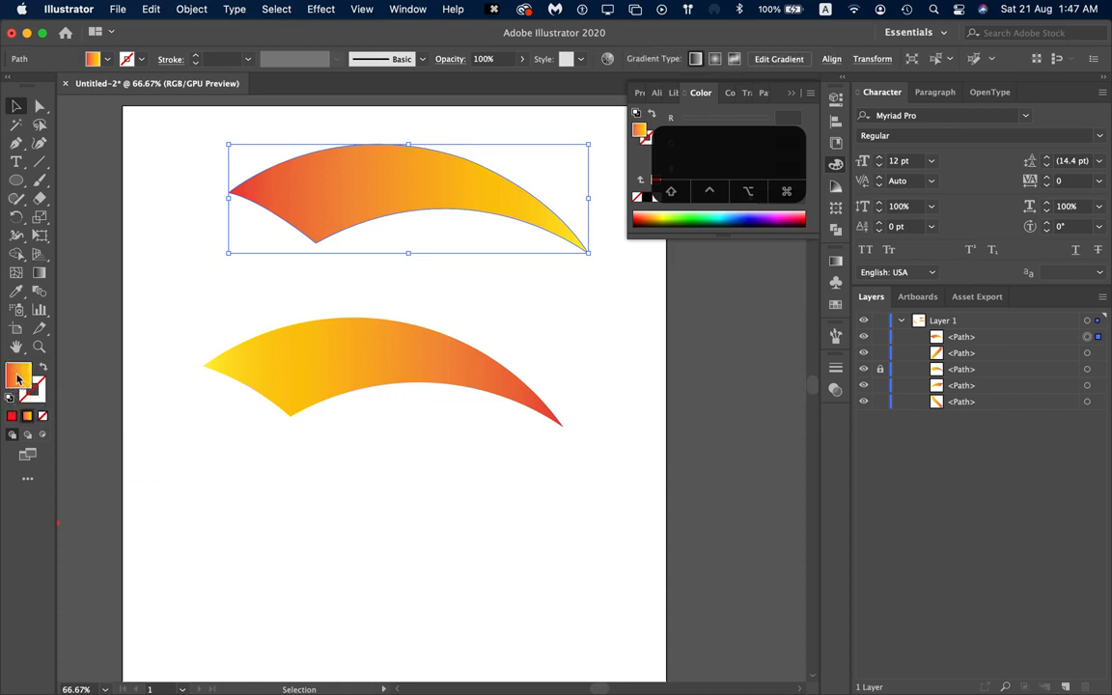
{"action": "left_click", "coordinate": [13, 415]}
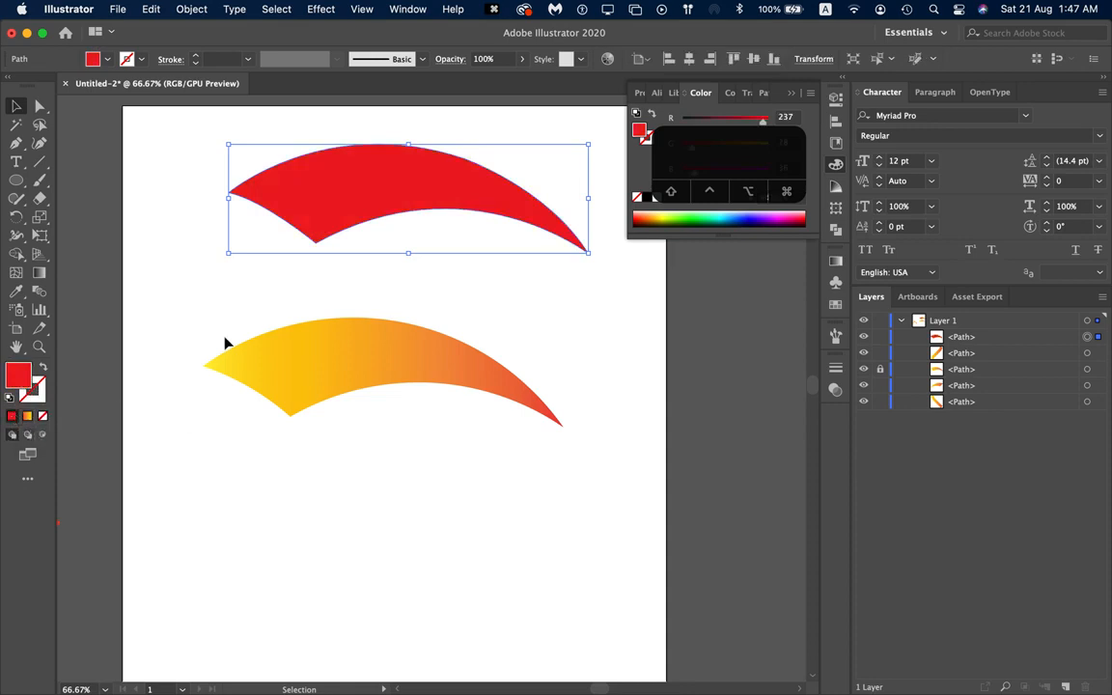
{"action": "left_click", "coordinate": [211, 221]}
{"action": "left_click", "coordinate": [323, 178]}
Step: Fill the traced shape with the red-orange-yellow gradient again, and reverse the gradient direction twice
{"action": "left_click", "coordinate": [27, 417]}
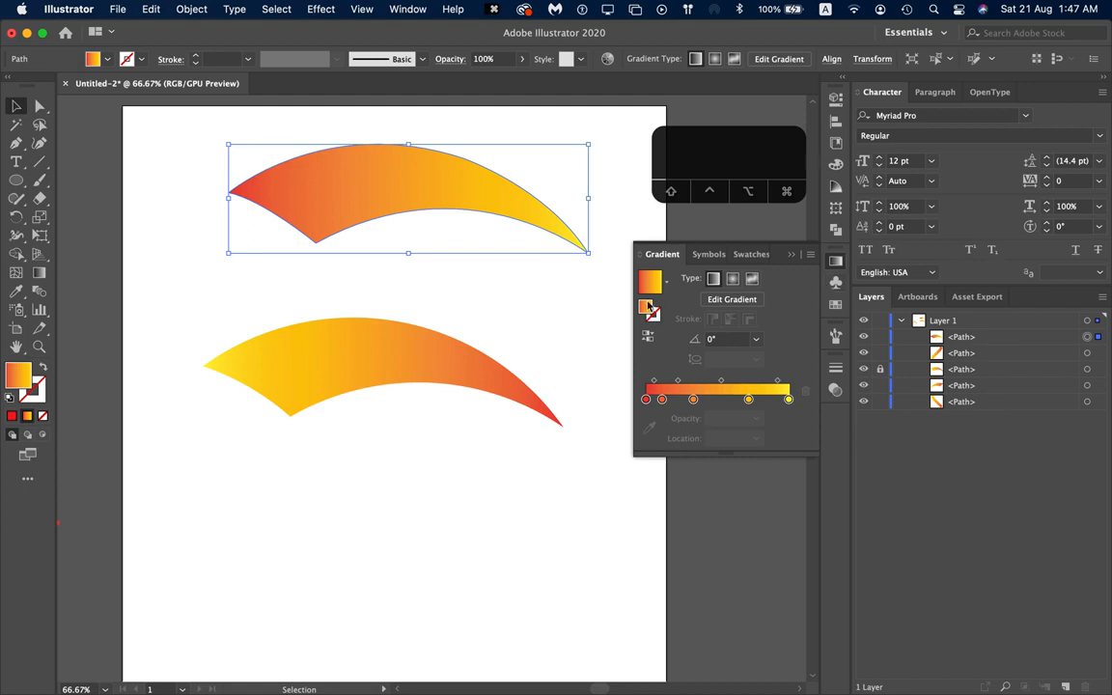
{"action": "left_click", "coordinate": [645, 336]}
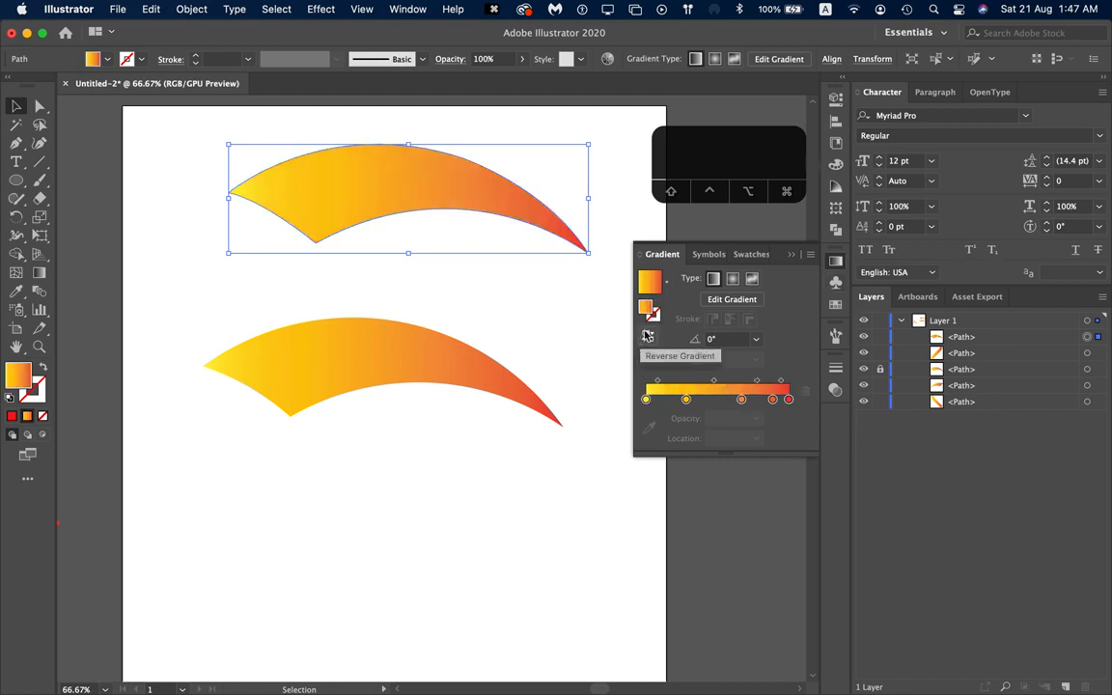
{"action": "left_click", "coordinate": [644, 336]}
Step: Apply the Fading Sky gradient preset to the traced shape and set the gradient type to radial
{"action": "left_click", "coordinate": [668, 285]}
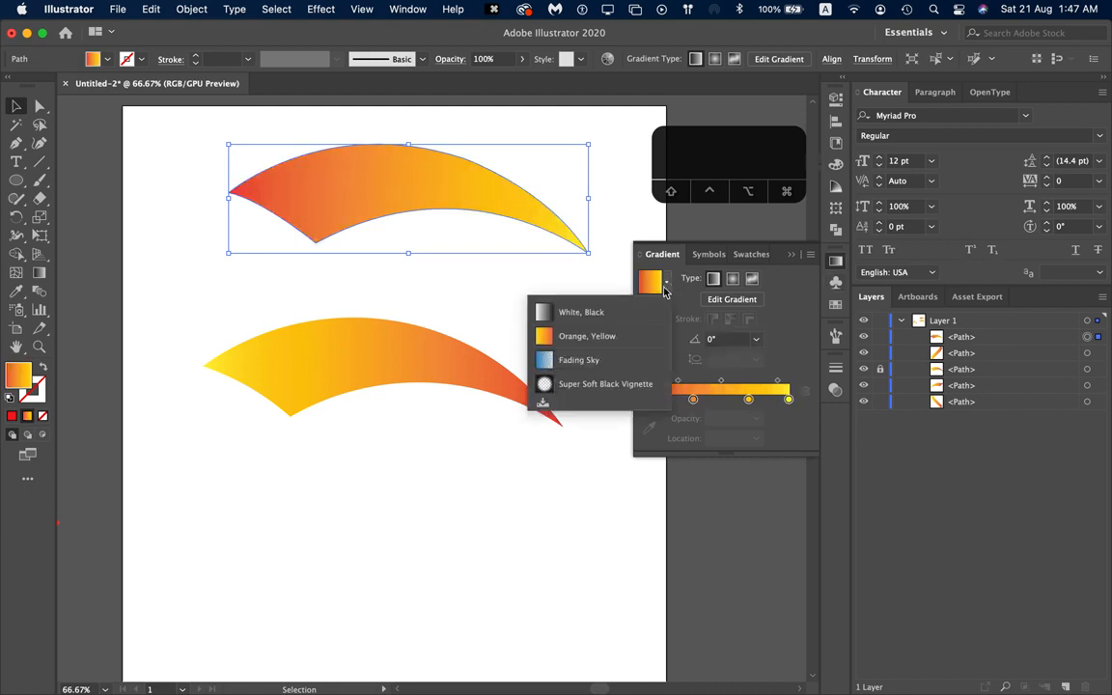
{"action": "left_click", "coordinate": [554, 360]}
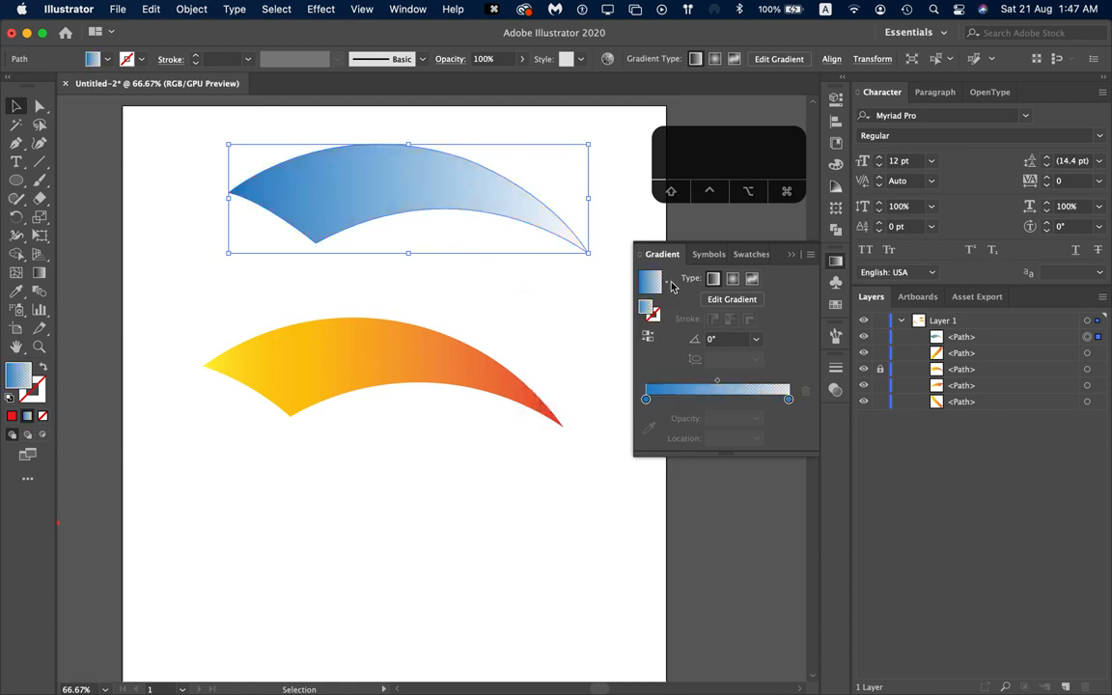
{"action": "left_click", "coordinate": [733, 278]}
{"action": "left_click", "coordinate": [606, 345]}
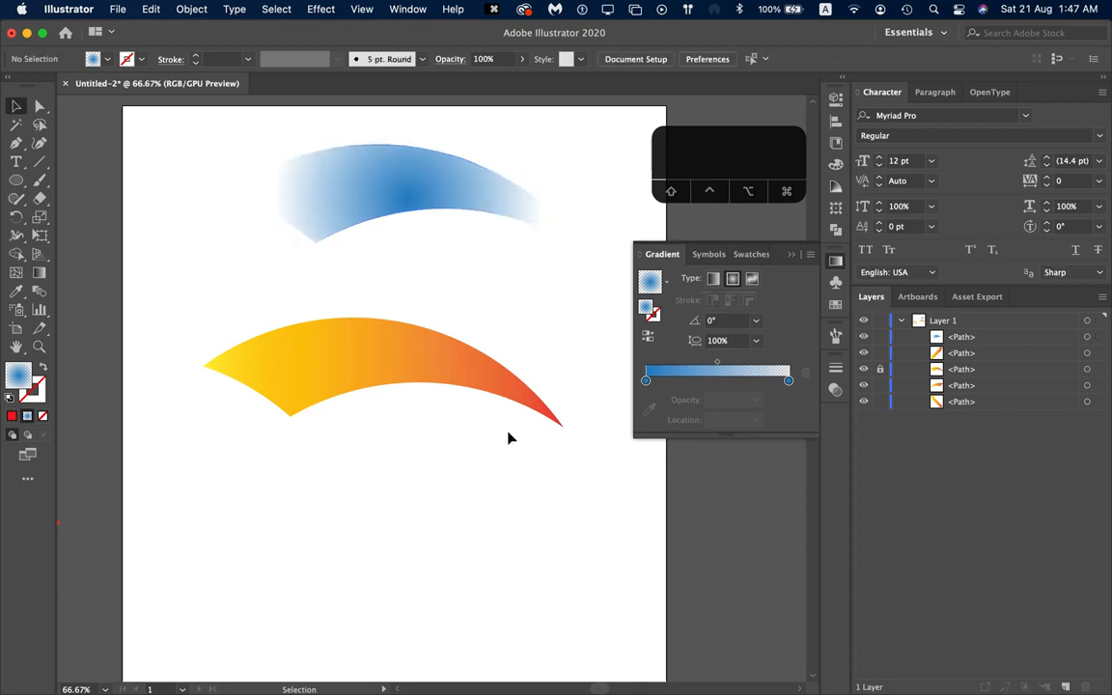
Step: Set the blue shape's gradient type back to linear and deselect the shape
{"action": "left_click", "coordinate": [466, 209]}
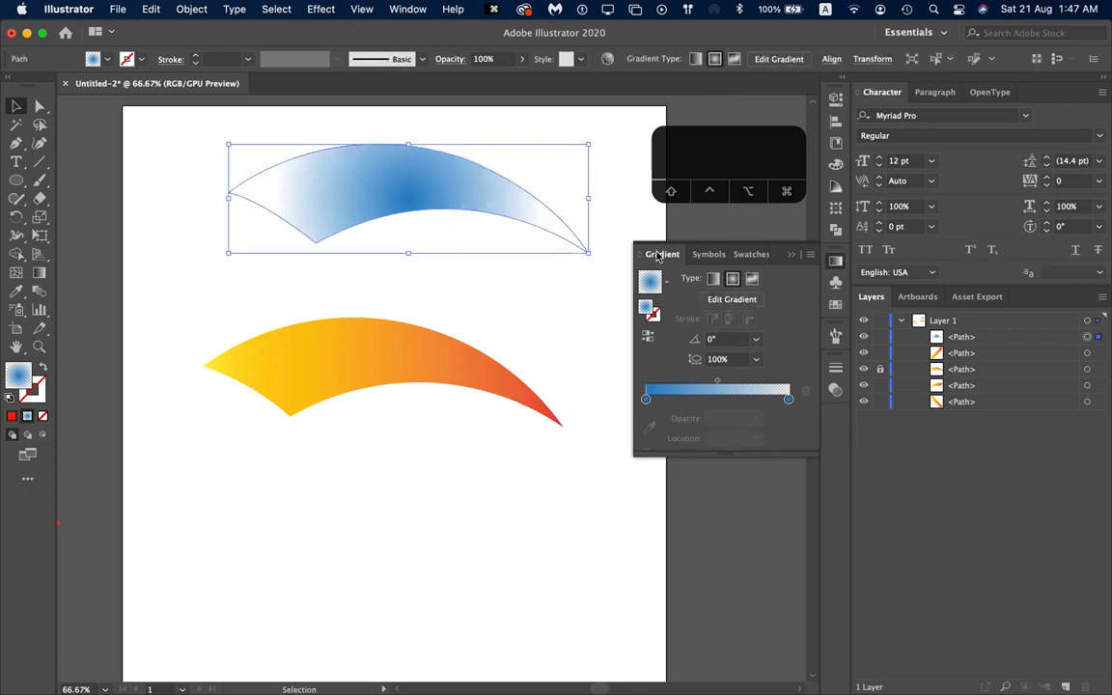
{"action": "left_click", "coordinate": [712, 278]}
{"action": "left_click", "coordinate": [548, 342]}
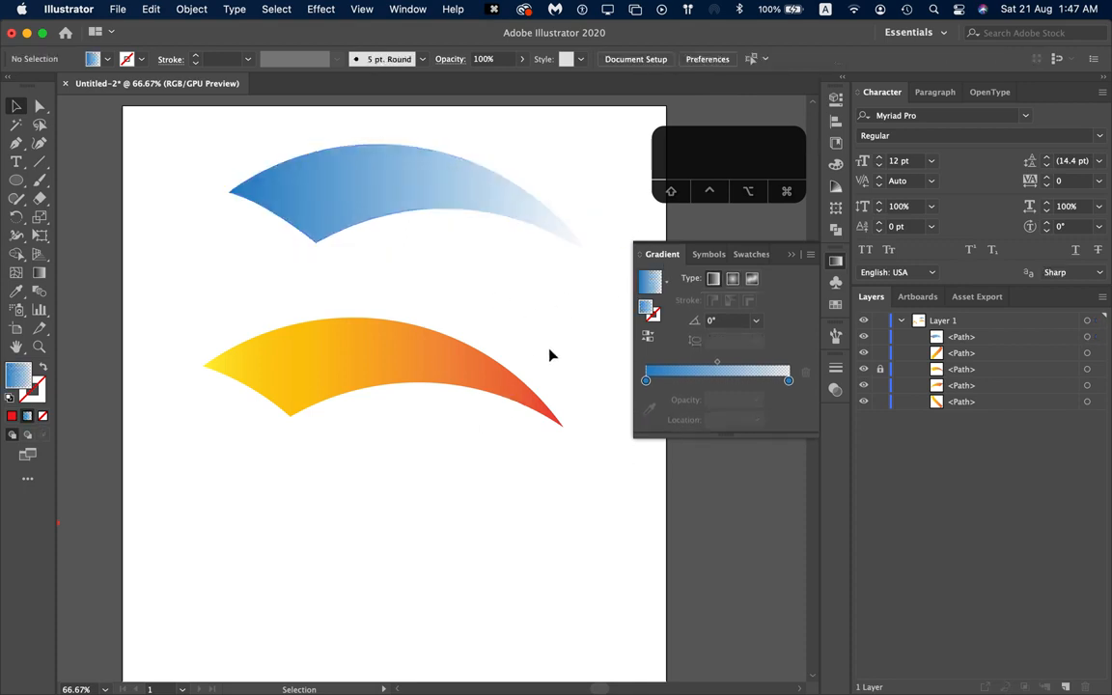
Step: Recolor the end stop of the blue shape's gradient at 100% location, trying black and brown before choosing green
{"action": "left_click", "coordinate": [492, 199]}
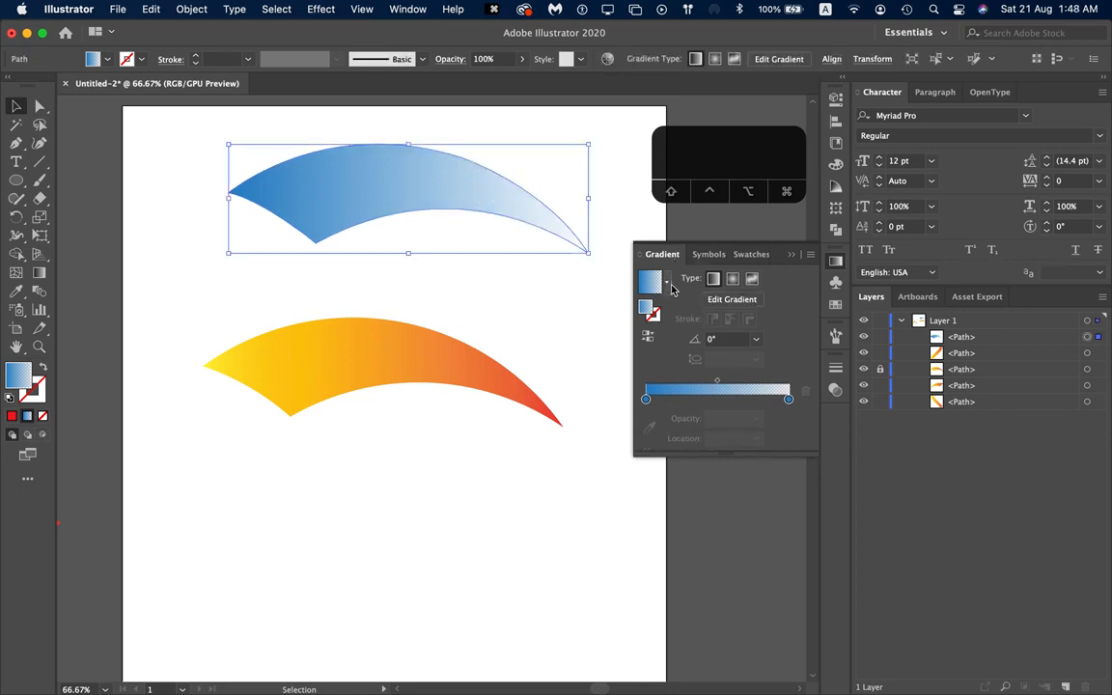
{"action": "left_click", "coordinate": [790, 399]}
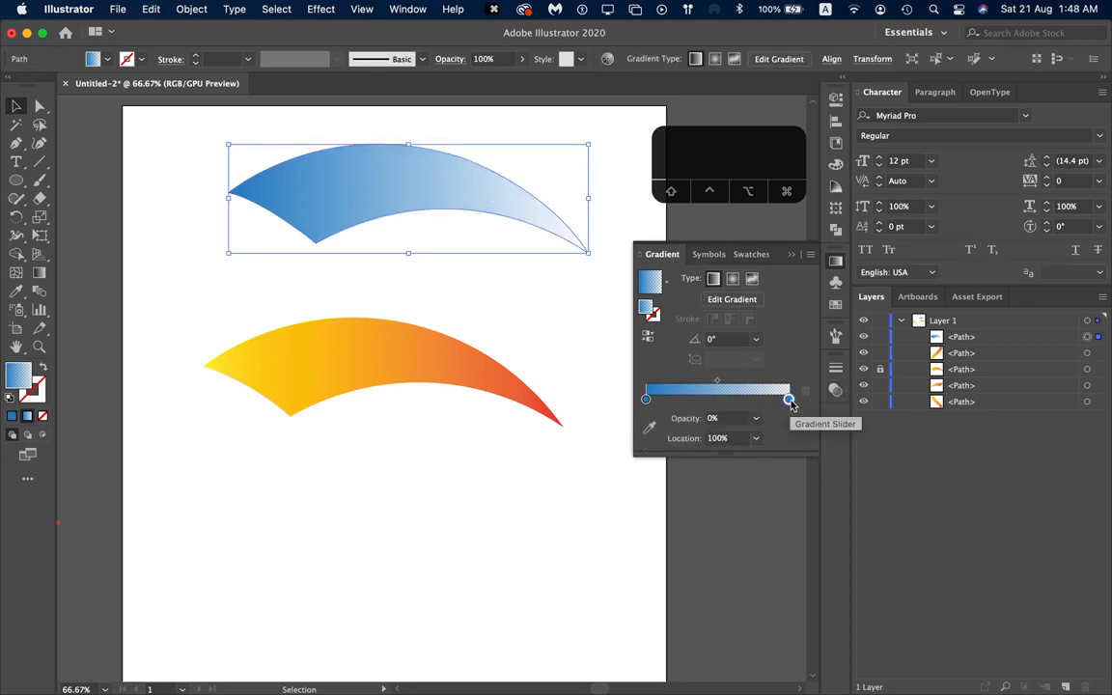
{"action": "double_click", "coordinate": [788, 399]}
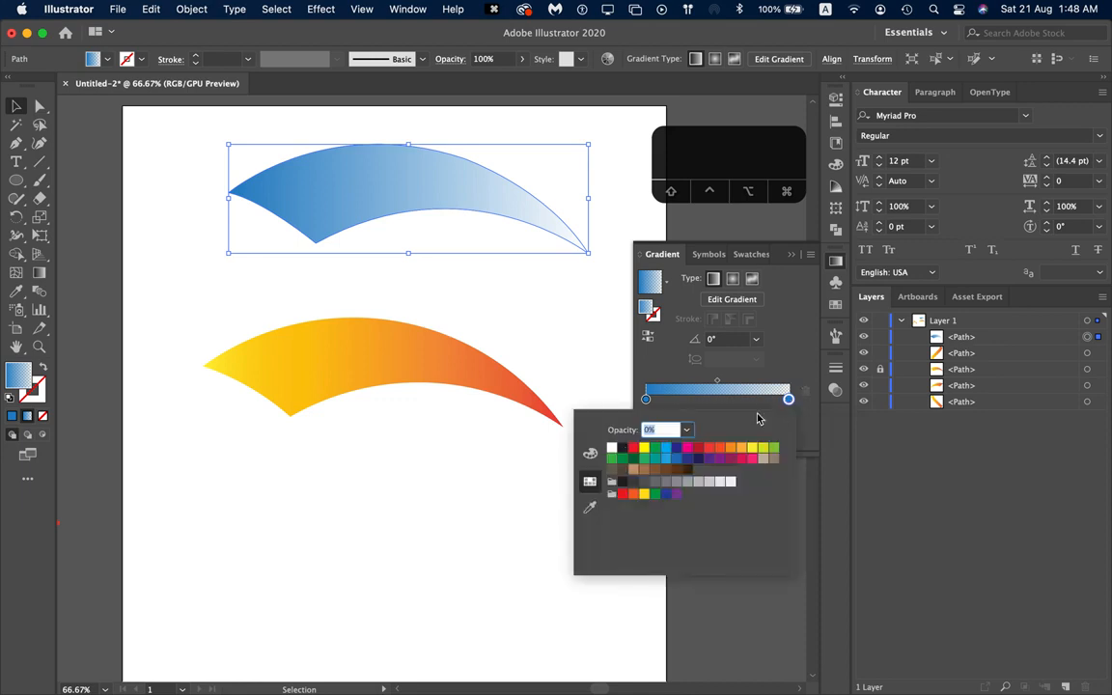
{"action": "left_click", "coordinate": [622, 447]}
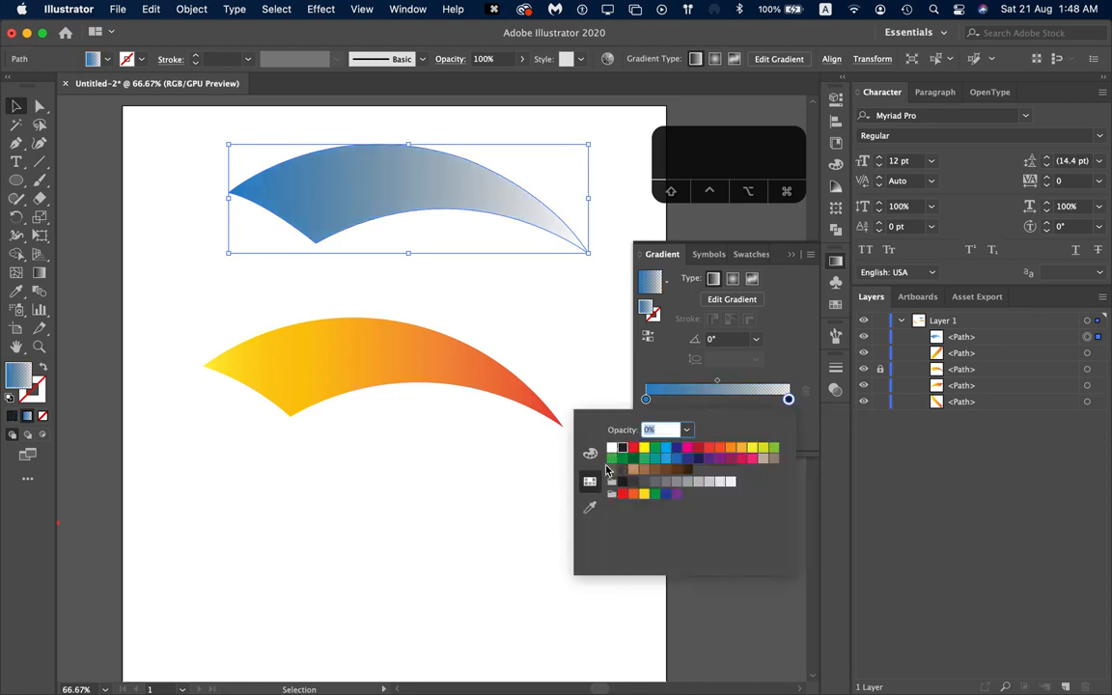
{"action": "left_click", "coordinate": [655, 469]}
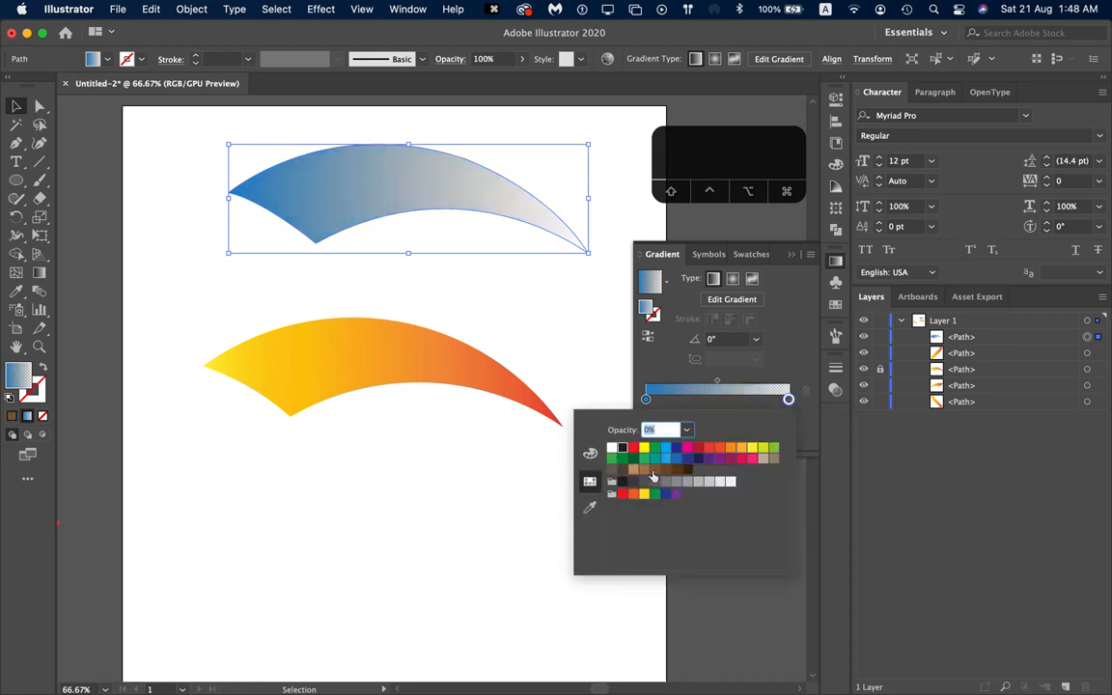
{"action": "left_click", "coordinate": [643, 459]}
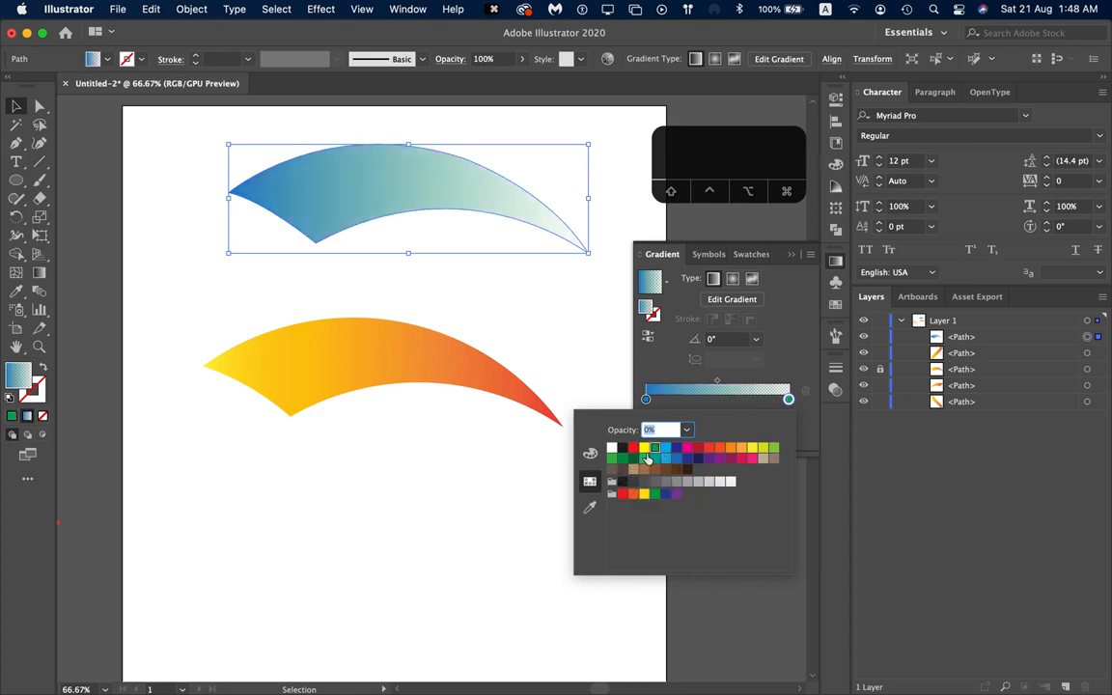
{"action": "left_click", "coordinate": [538, 307]}
{"action": "left_click", "coordinate": [548, 330]}
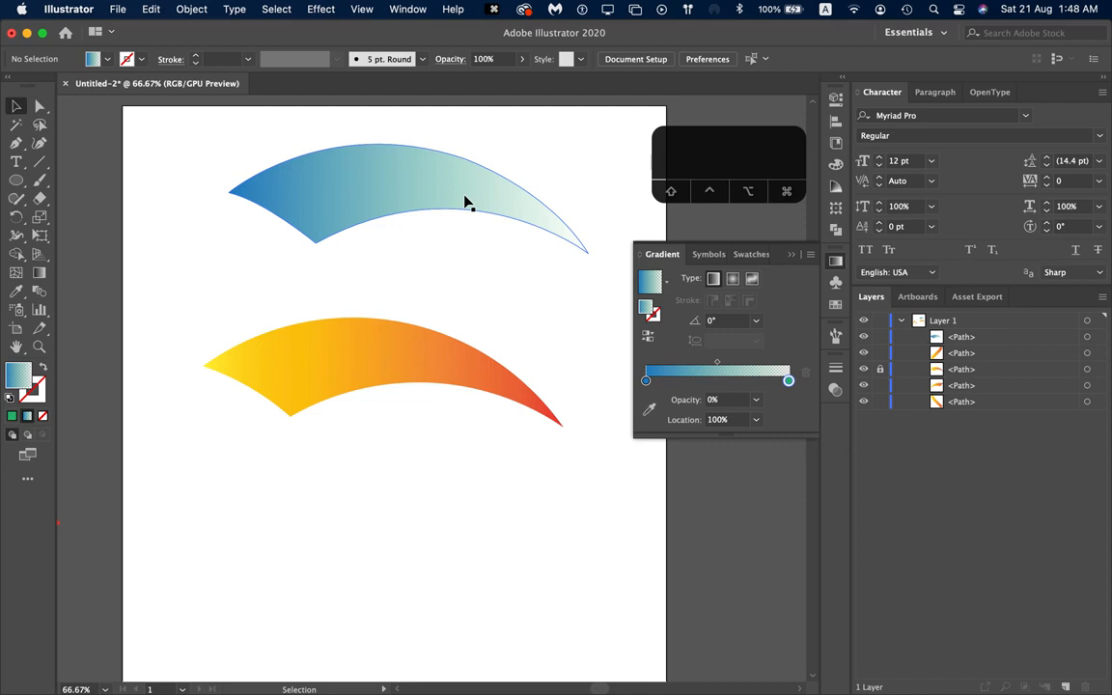
{"action": "left_click", "coordinate": [791, 256]}
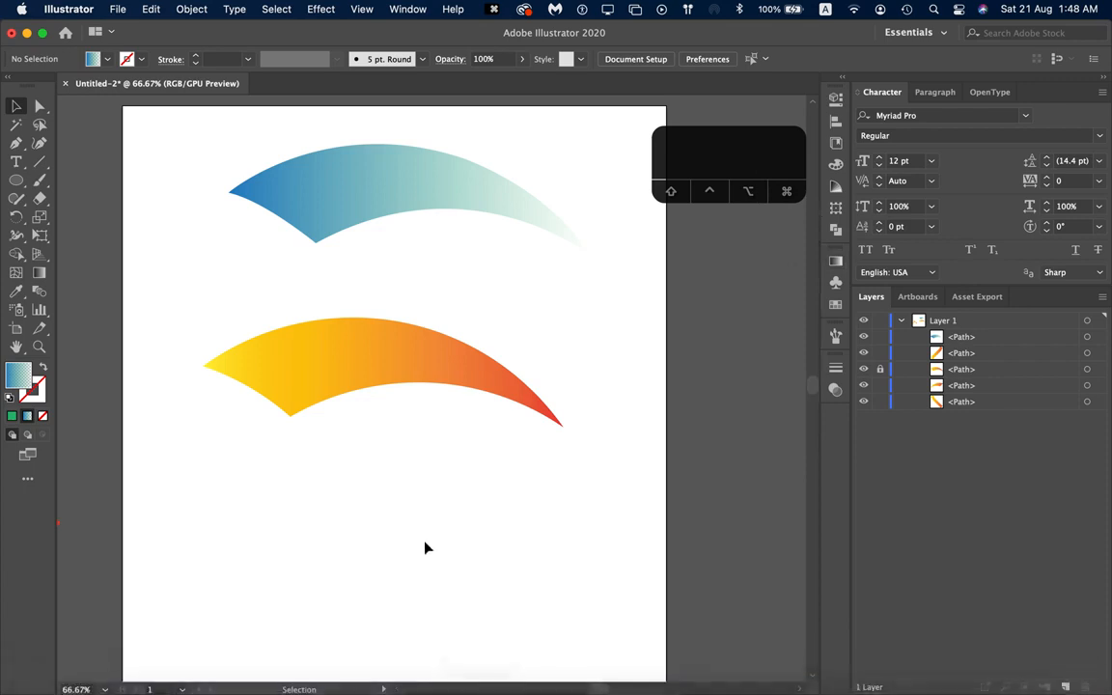
Step: Delete the blue-green traced shape from the artboard
{"action": "scroll", "coordinate": [426, 523], "scroll_direction": "down", "scroll_amount": 2, "text": "alt"}
{"action": "scroll", "coordinate": [426, 522], "scroll_direction": "down", "scroll_amount": 2, "text": "alt"}
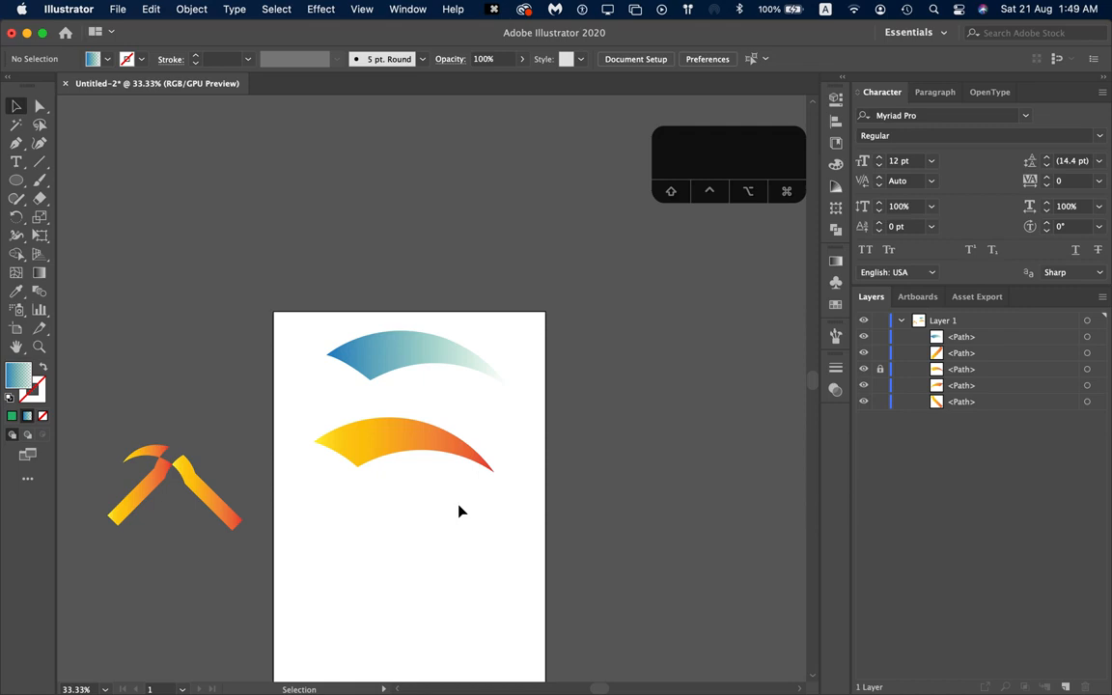
{"action": "left_click_drag", "start_coordinate": [454, 538], "coordinate": [303, 305]}
{"action": "key", "text": "BackSpace"}
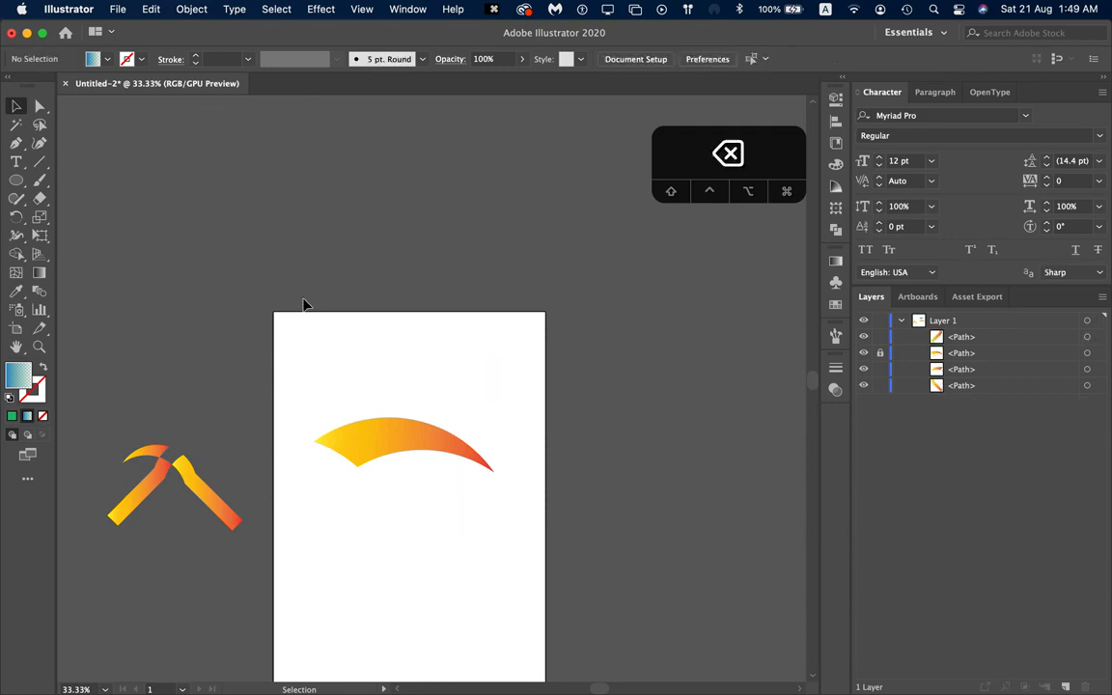
{"action": "key", "text": "BackSpace"}
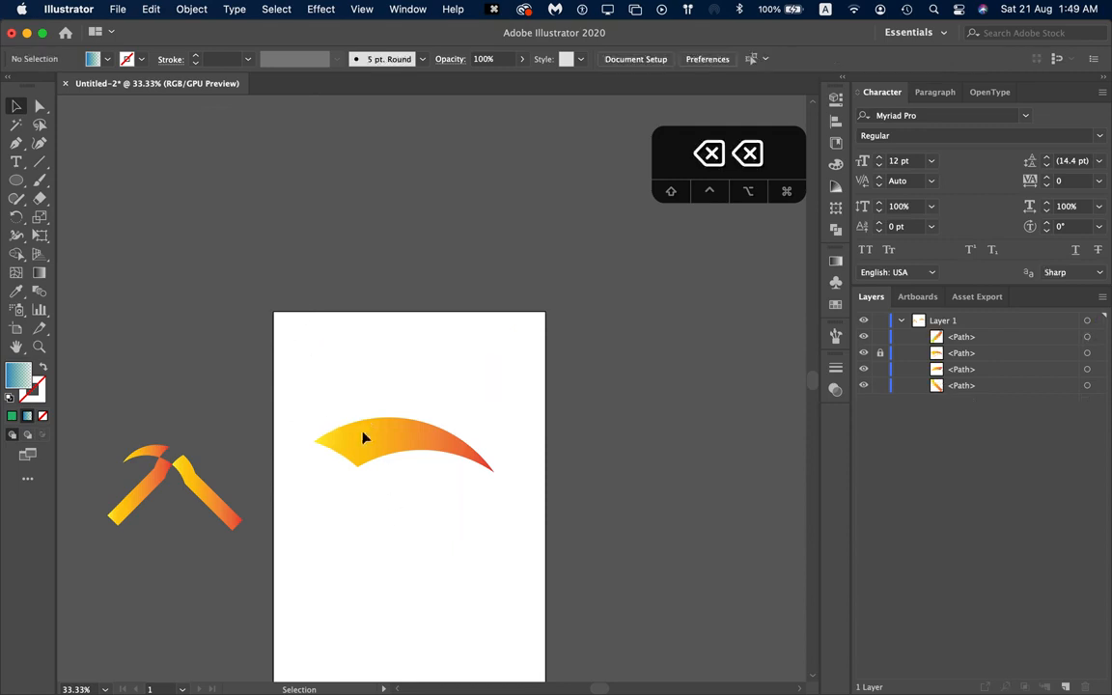
Step: Unlock and delete the original yellow-to-red arc, and delete the remaining gradient pieces beside the artboard
{"action": "left_click_drag", "start_coordinate": [350, 420], "coordinate": [405, 483]}
{"action": "left_click_drag", "start_coordinate": [358, 414], "coordinate": [512, 589]}
{"action": "left_click", "coordinate": [392, 442]}
{"action": "left_click", "coordinate": [880, 352]}
{"action": "left_click", "coordinate": [368, 442]}
{"action": "key", "text": "BackSpace"}
{"action": "left_click", "coordinate": [223, 553]}
{"action": "key", "text": "BackSpace"}
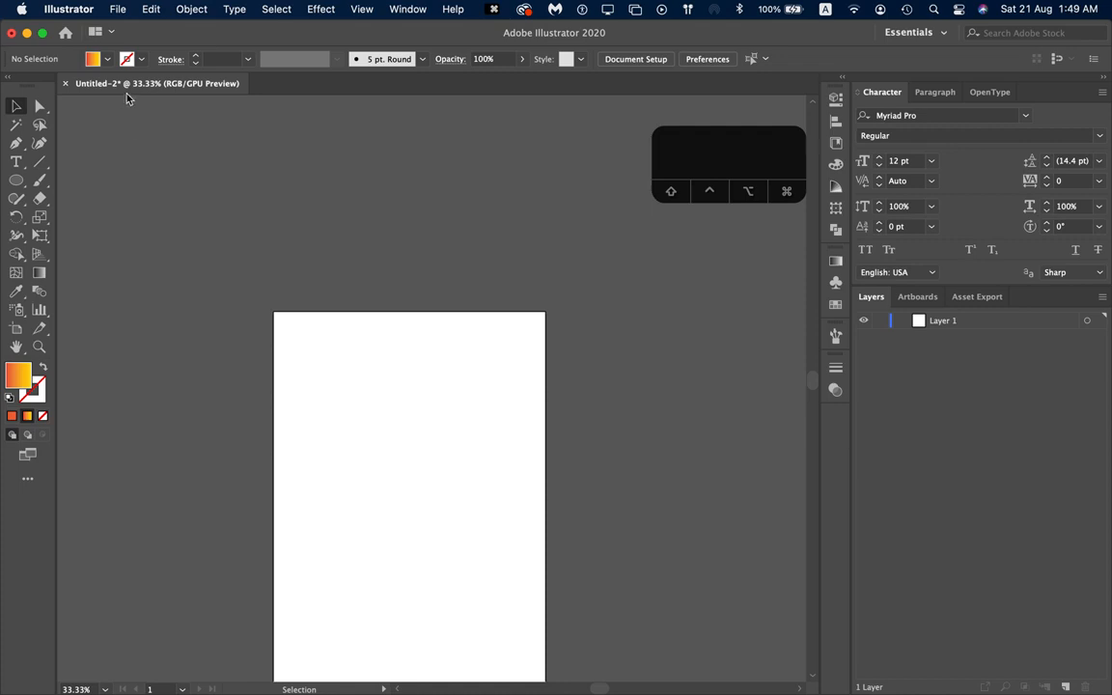
Step: Place the vector-owl-design image from the Desktop as a linked file, sized to span most of the artboard's width
{"action": "mouse_move", "coordinate": [112, 666]}
{"action": "left_click", "coordinate": [117, 10]}
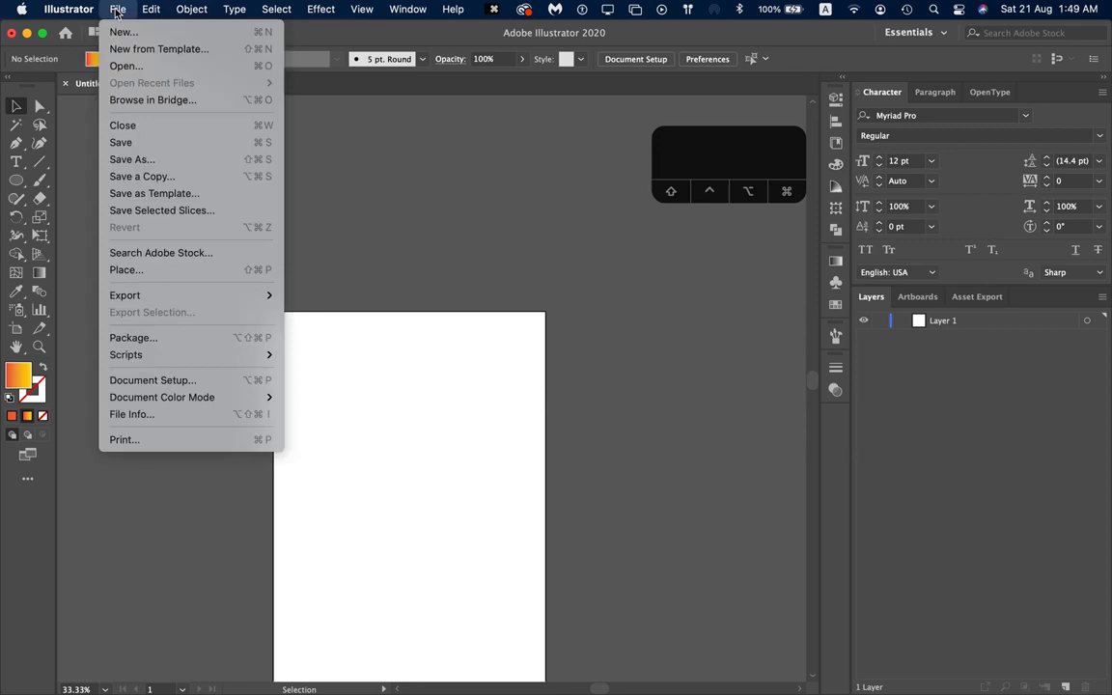
{"action": "left_click", "coordinate": [142, 273]}
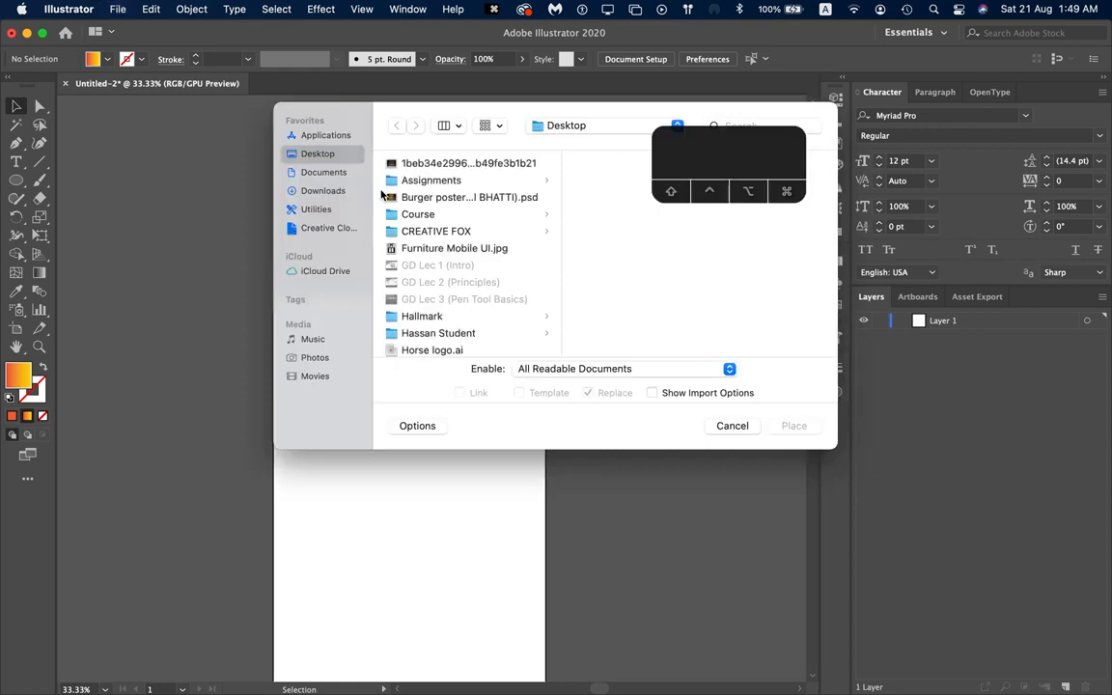
{"action": "scroll", "coordinate": [469, 284], "scroll_direction": "down", "scroll_amount": 10}
{"action": "scroll", "coordinate": [469, 287], "scroll_direction": "down", "scroll_amount": 3}
{"action": "scroll", "coordinate": [469, 290], "scroll_direction": "up", "scroll_amount": 1}
{"action": "scroll", "coordinate": [458, 293], "scroll_direction": "up", "scroll_amount": 2}
{"action": "scroll", "coordinate": [453, 294], "scroll_direction": "up", "scroll_amount": 1}
{"action": "left_click", "coordinate": [470, 234]}
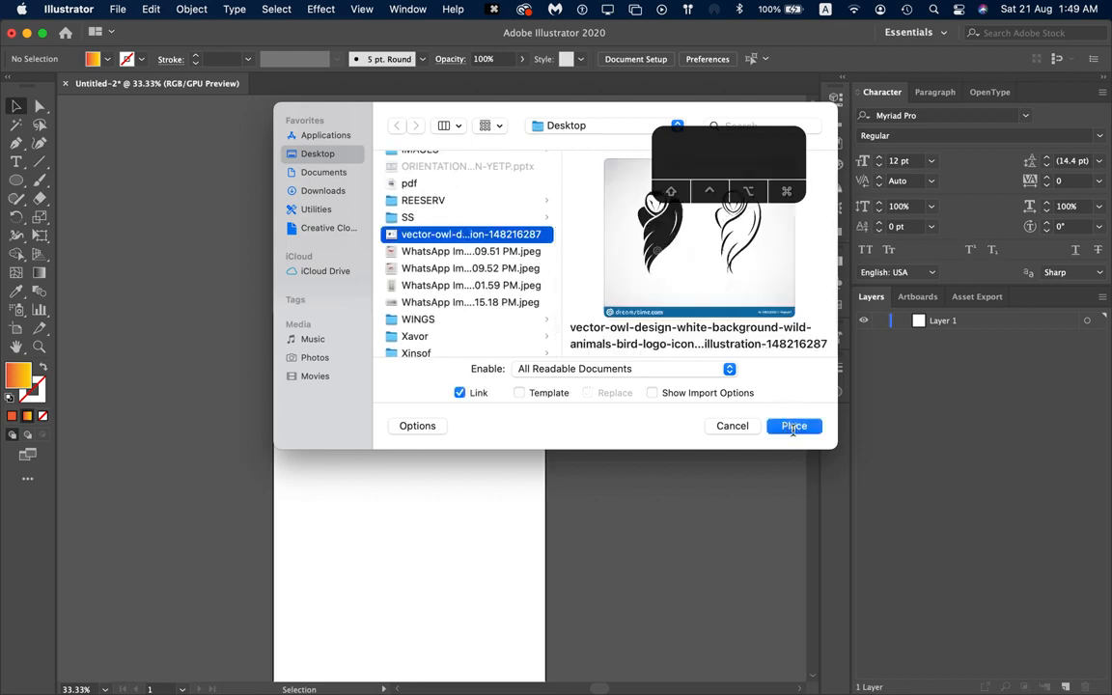
{"action": "left_click", "coordinate": [793, 426]}
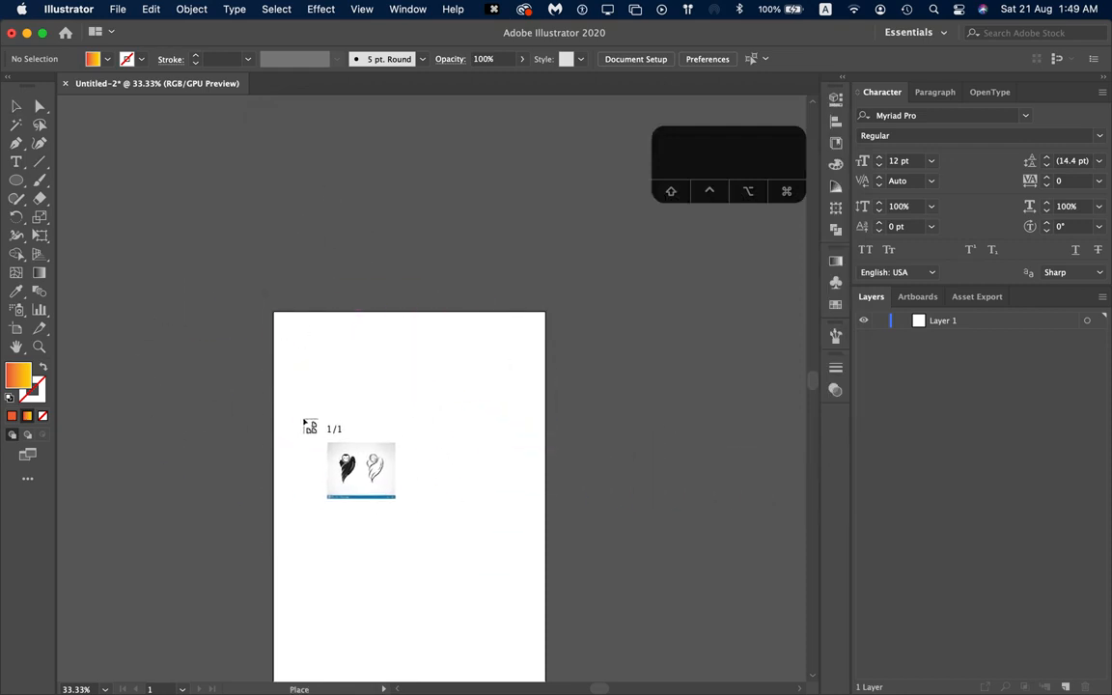
{"action": "scroll", "coordinate": [325, 412], "scroll_direction": "down", "scroll_amount": 3}
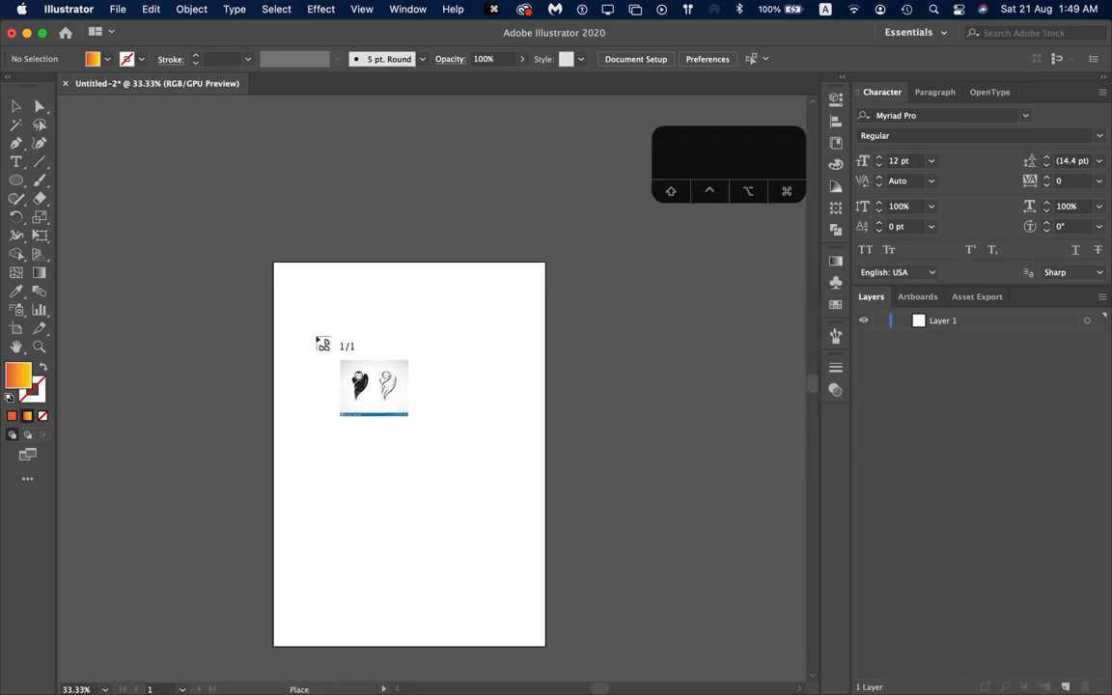
{"action": "mouse_move", "coordinate": [294, 308]}
{"action": "left_mouse_down"}
{"action": "mouse_move", "coordinate": [353, 331]}
{"action": "mouse_move", "coordinate": [501, 453]}
{"action": "mouse_move", "coordinate": [519, 594]}
{"action": "mouse_move", "coordinate": [499, 577]}
{"action": "mouse_move", "coordinate": [426, 561]}
{"action": "mouse_move", "coordinate": [528, 651]}
{"action": "mouse_move", "coordinate": [534, 639]}
{"action": "left_mouse_up"}
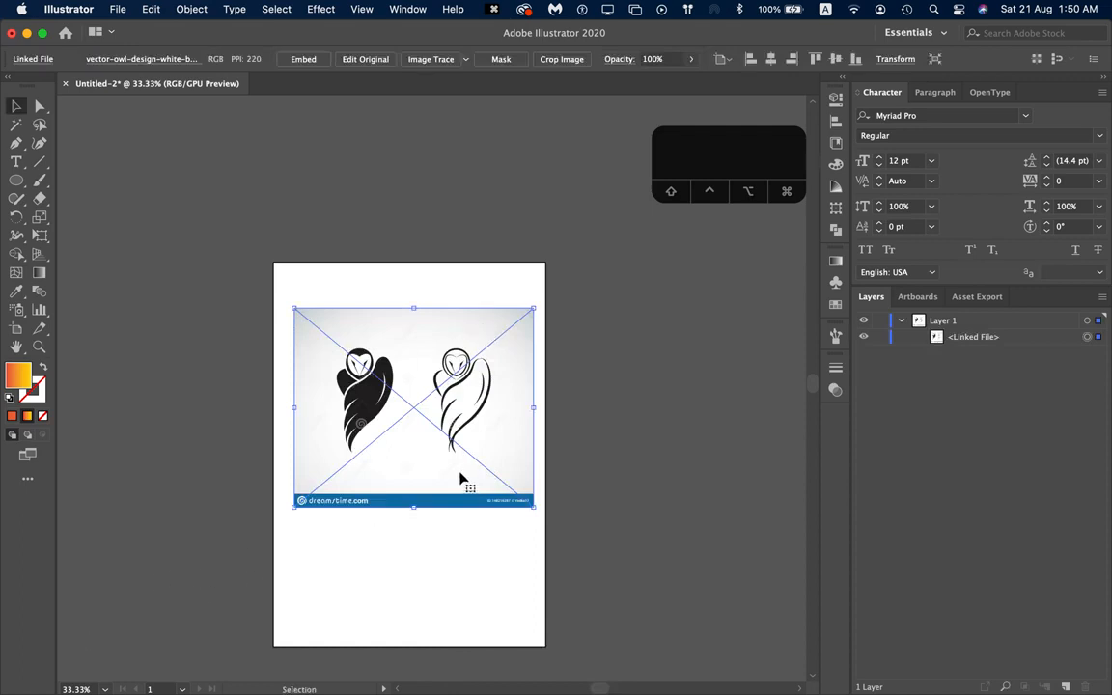
Step: Move the placed owl image down to about the middle of the artboard and deselect it
{"action": "left_click_drag", "start_coordinate": [410, 407], "coordinate": [396, 454]}
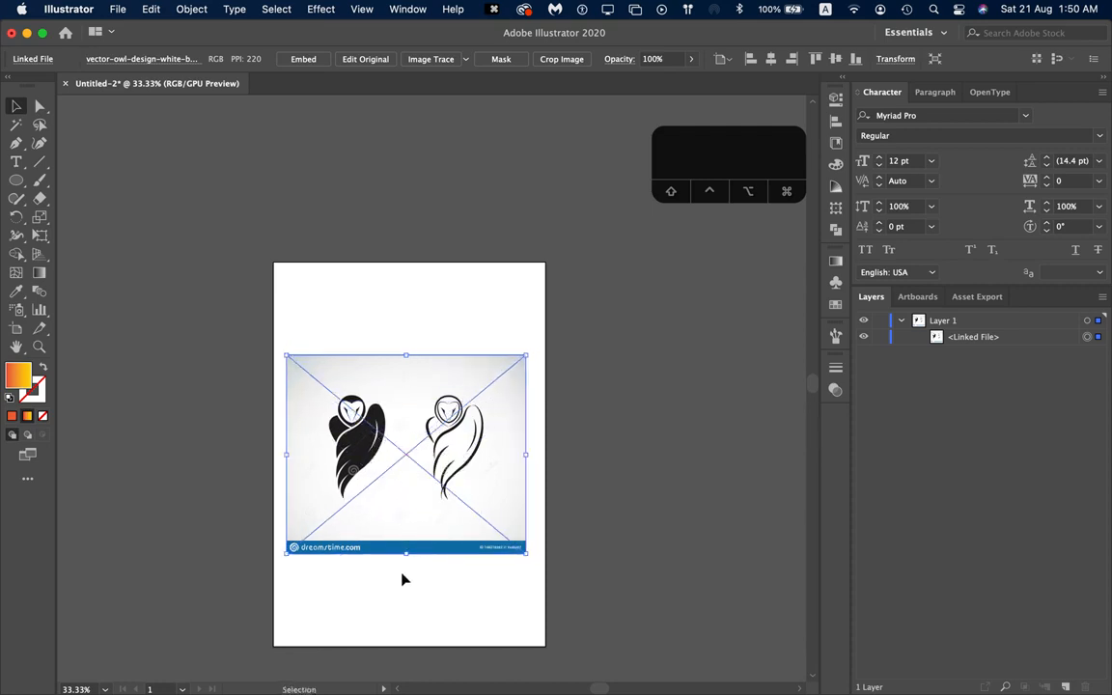
{"action": "left_click", "coordinate": [393, 312]}
{"action": "left_click", "coordinate": [430, 360]}
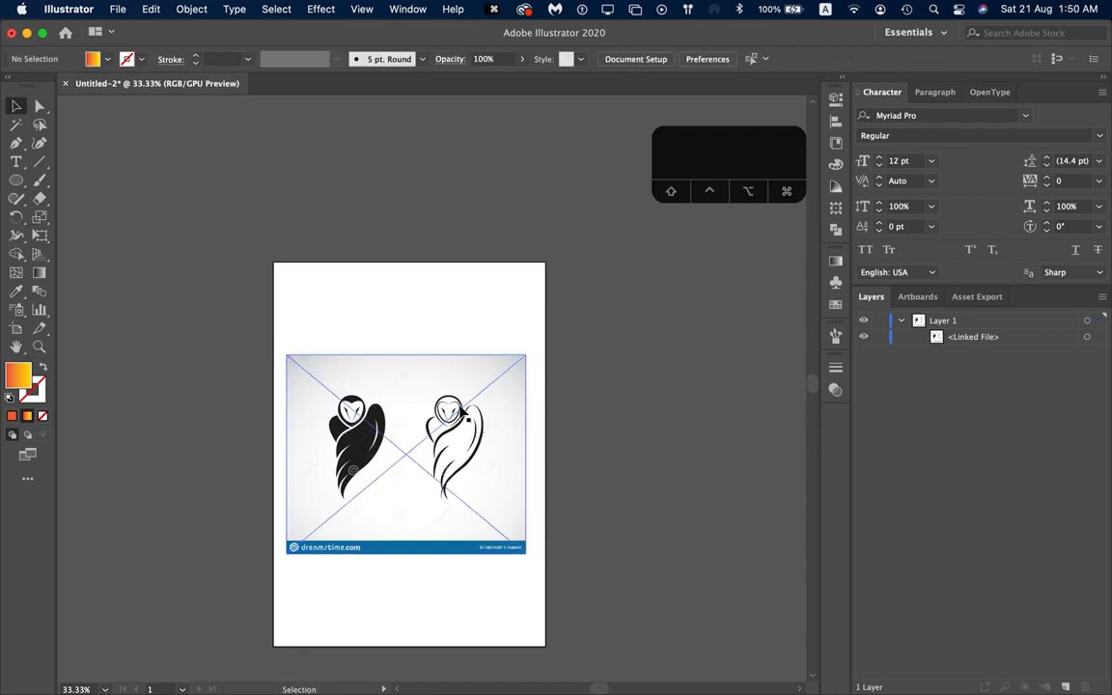
Step: Reduce the opacity of the owl image to 41% and deselect it
{"action": "key", "text": "super+1"}
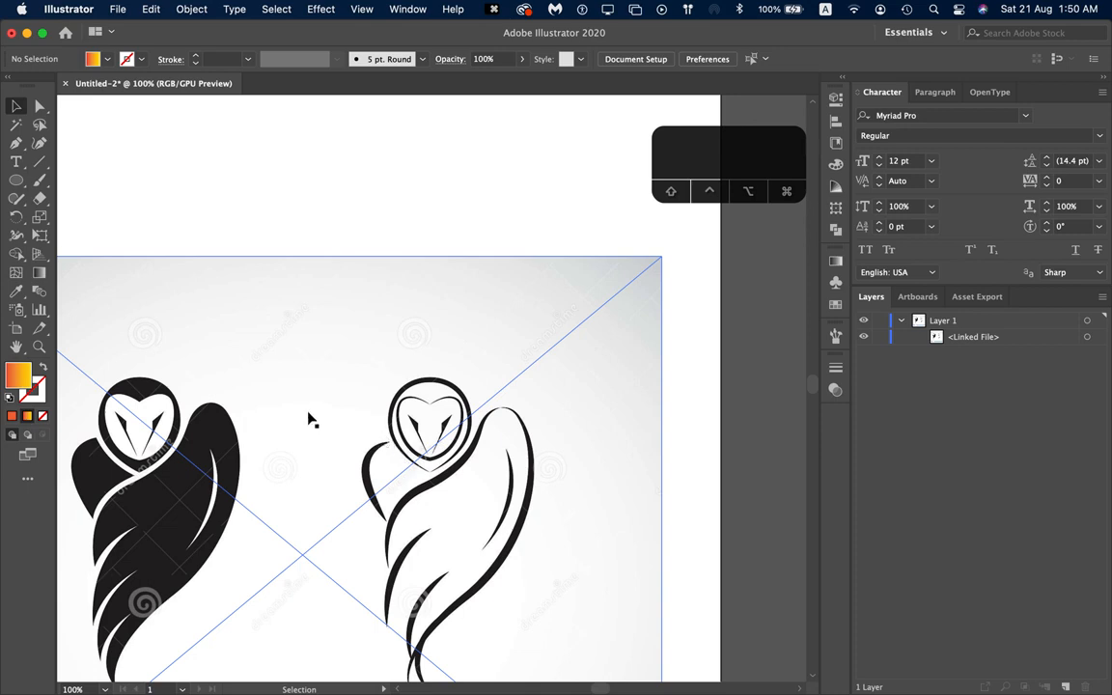
{"action": "scroll", "coordinate": [309, 415], "scroll_direction": "down", "scroll_amount": 1}
{"action": "scroll", "coordinate": [333, 390], "scroll_direction": "down", "scroll_amount": 1}
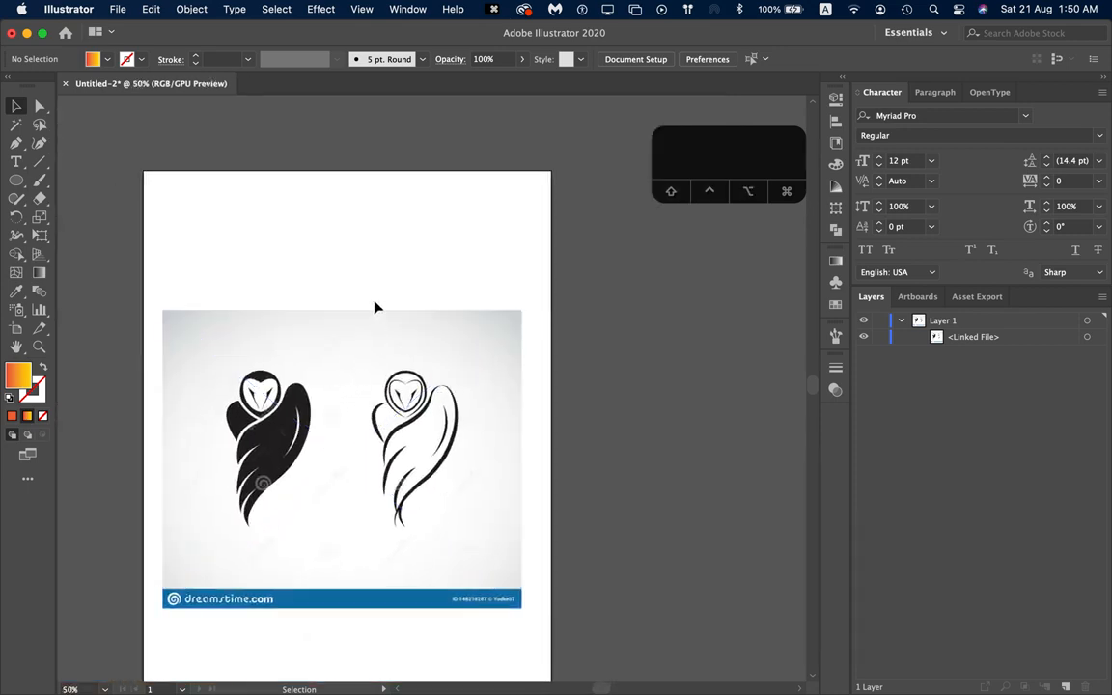
{"action": "left_click", "coordinate": [357, 367]}
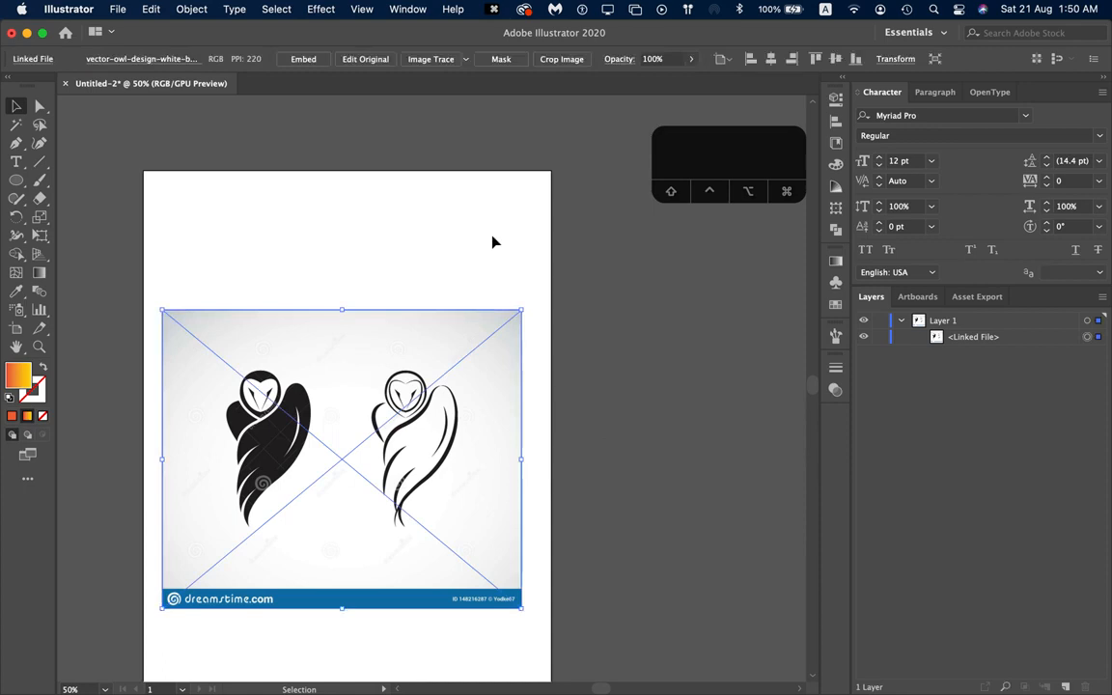
{"action": "left_click", "coordinate": [678, 62]}
{"action": "scroll", "coordinate": [678, 61], "scroll_direction": "down", "scroll_amount": 4}
{"action": "scroll", "coordinate": [677, 60], "scroll_direction": "up", "scroll_amount": 2}
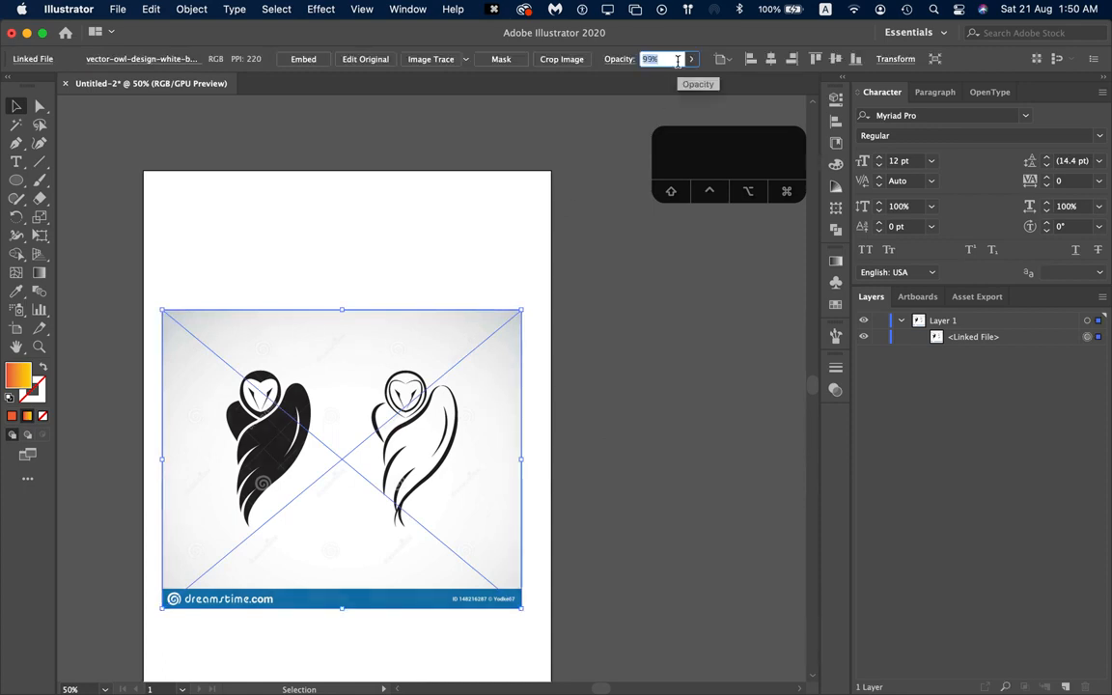
{"action": "scroll", "coordinate": [678, 60], "scroll_direction": "down", "scroll_amount": 14}
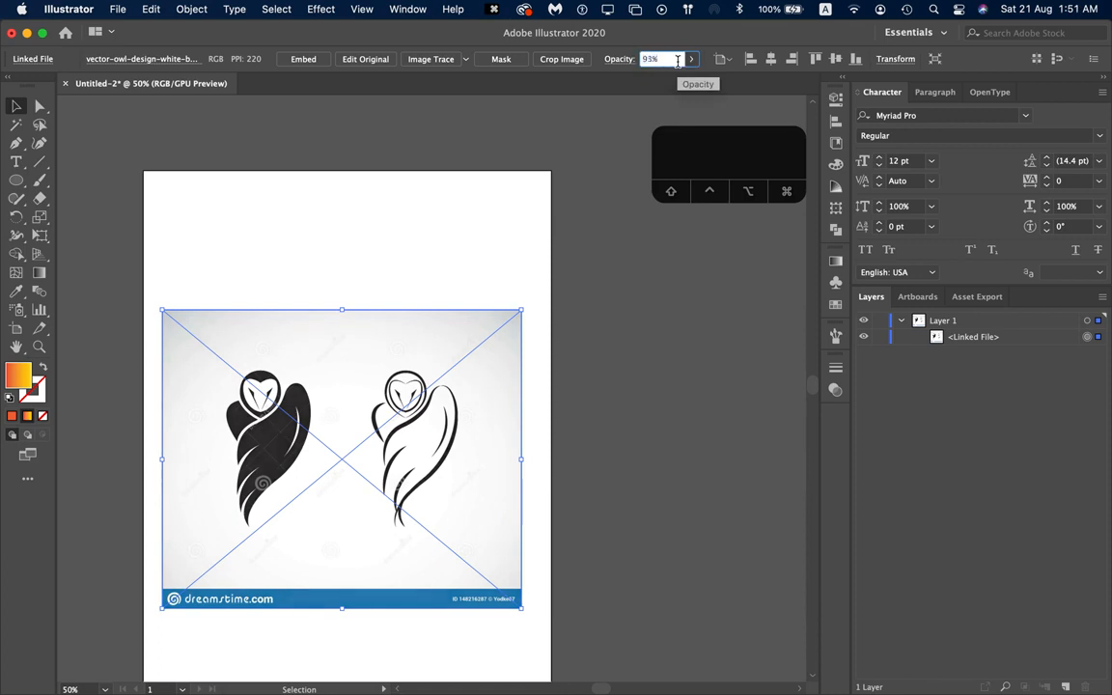
{"action": "scroll", "coordinate": [677, 60], "scroll_direction": "down", "scroll_amount": 20}
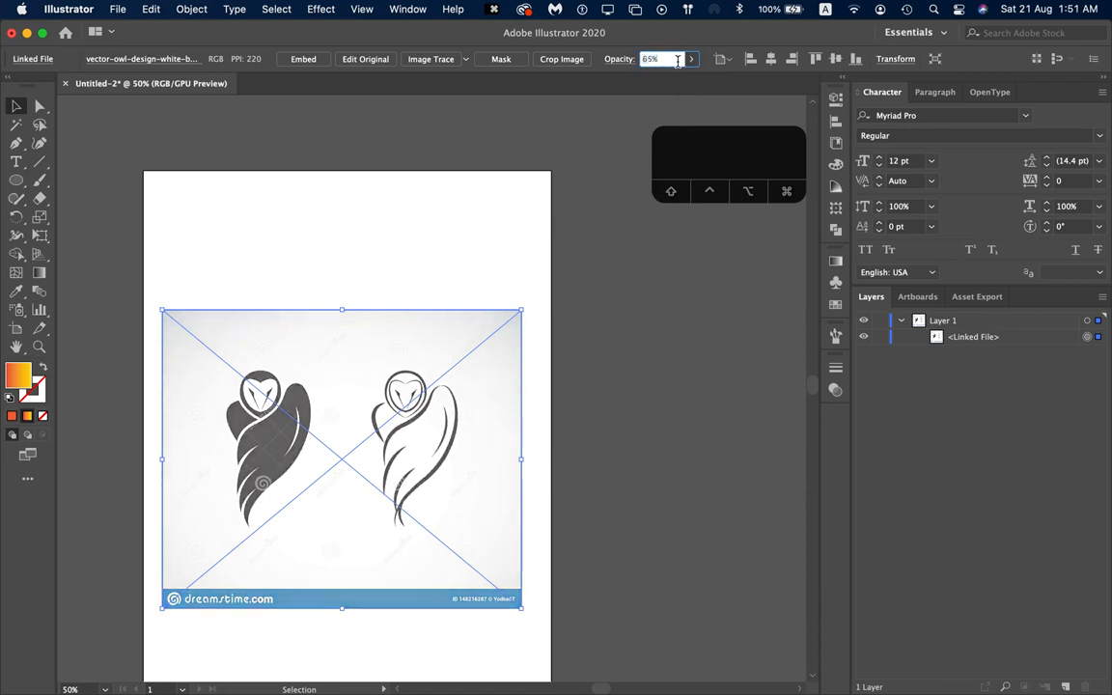
{"action": "scroll", "coordinate": [678, 61], "scroll_direction": "down", "scroll_amount": 14}
{"action": "scroll", "coordinate": [678, 60], "scroll_direction": "up", "scroll_amount": 16}
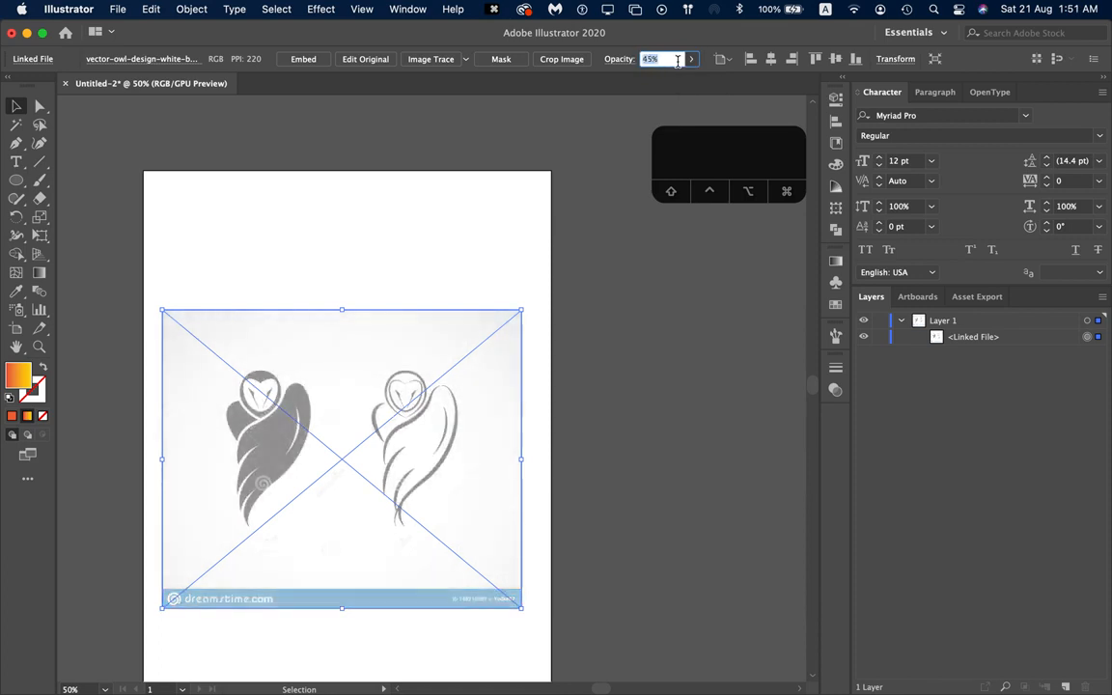
{"action": "scroll", "coordinate": [678, 60], "scroll_direction": "down", "scroll_amount": 10}
{"action": "left_click", "coordinate": [691, 60]}
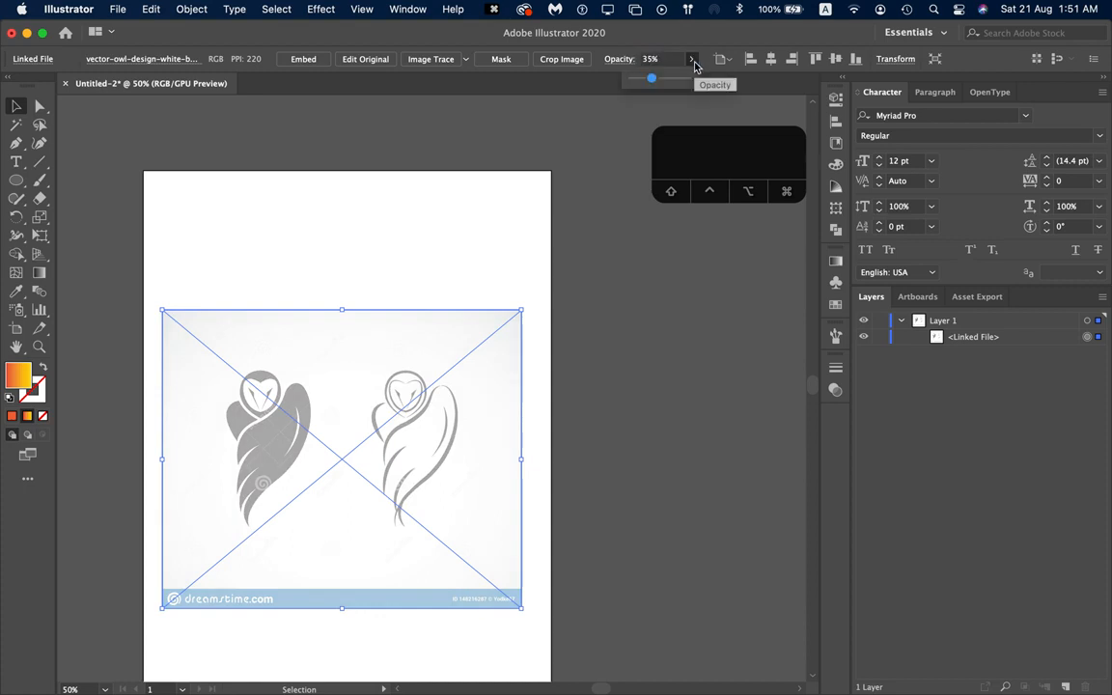
{"action": "mouse_move", "coordinate": [651, 81]}
{"action": "left_mouse_down"}
{"action": "mouse_move", "coordinate": [660, 79]}
{"action": "mouse_move", "coordinate": [630, 83]}
{"action": "mouse_move", "coordinate": [653, 85]}
{"action": "left_mouse_up"}
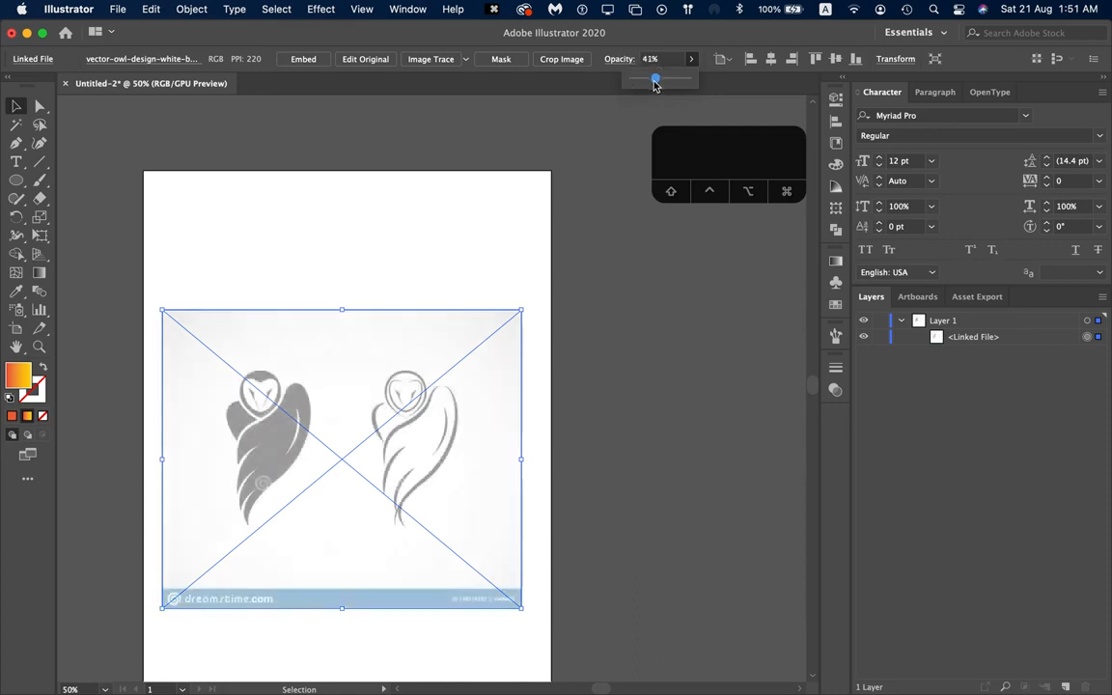
{"action": "left_click", "coordinate": [489, 211]}
Step: Lock the linked owl image, then add a new layer above Layer 1 and collapse Layer 1
{"action": "left_click", "coordinate": [410, 362]}
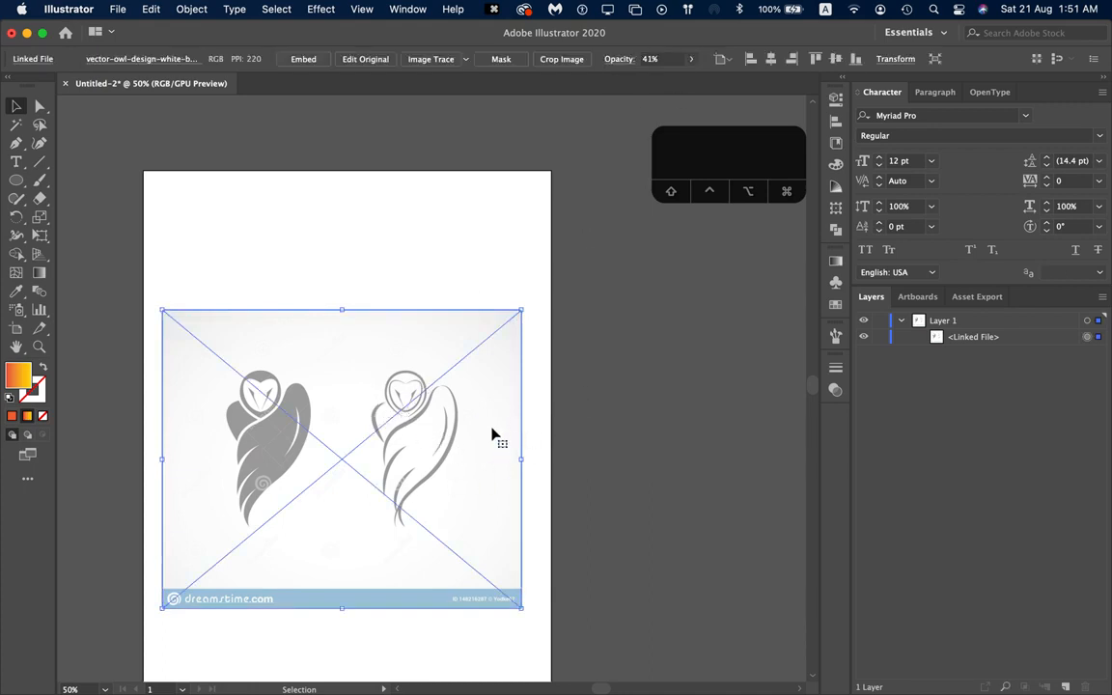
{"action": "left_click", "coordinate": [879, 336]}
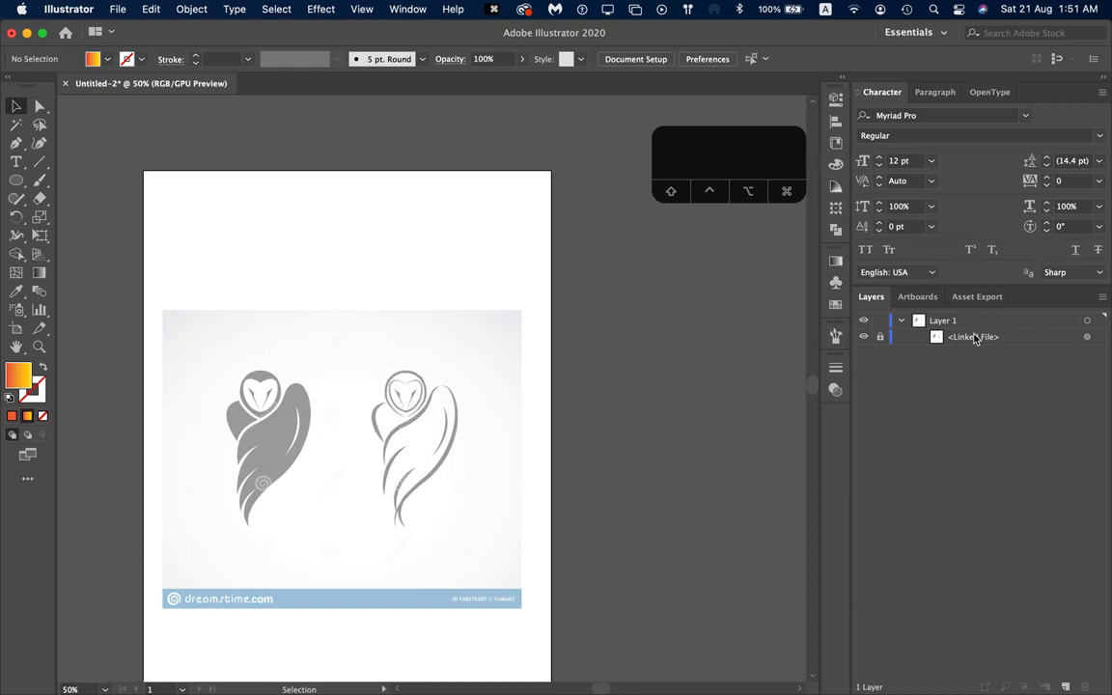
{"action": "left_click", "coordinate": [1063, 687]}
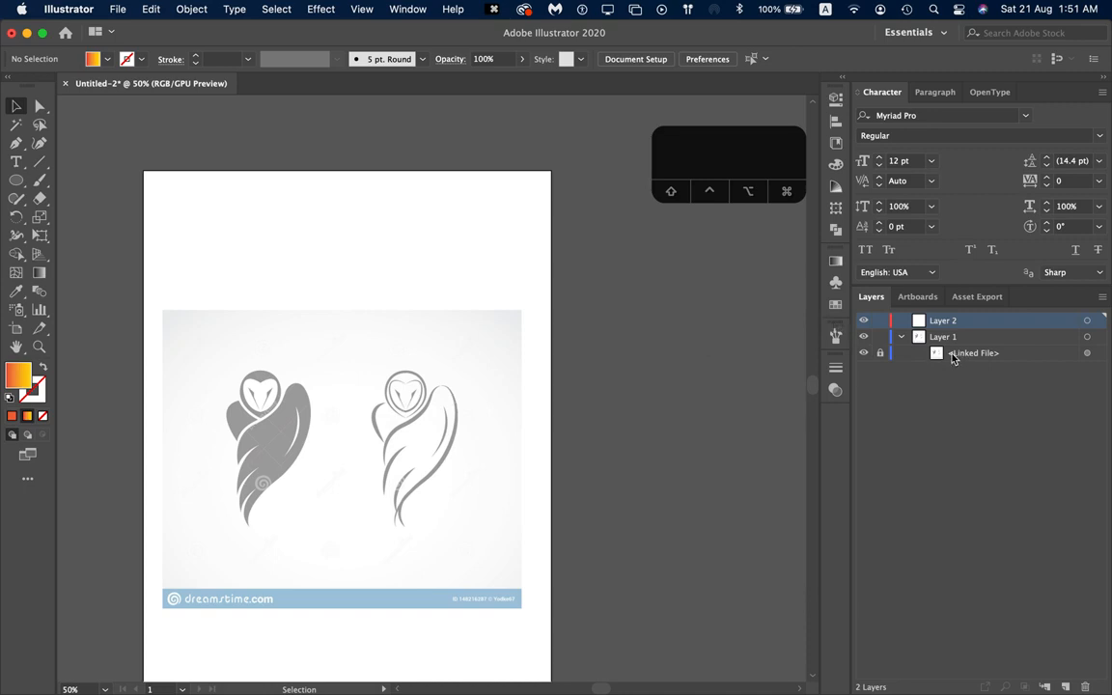
{"action": "left_click", "coordinate": [881, 353]}
{"action": "left_click", "coordinate": [902, 338]}
Step: Set up the Pen tool with no fill and a yellow 0.75 pt stroke
{"action": "key", "text": "p"}
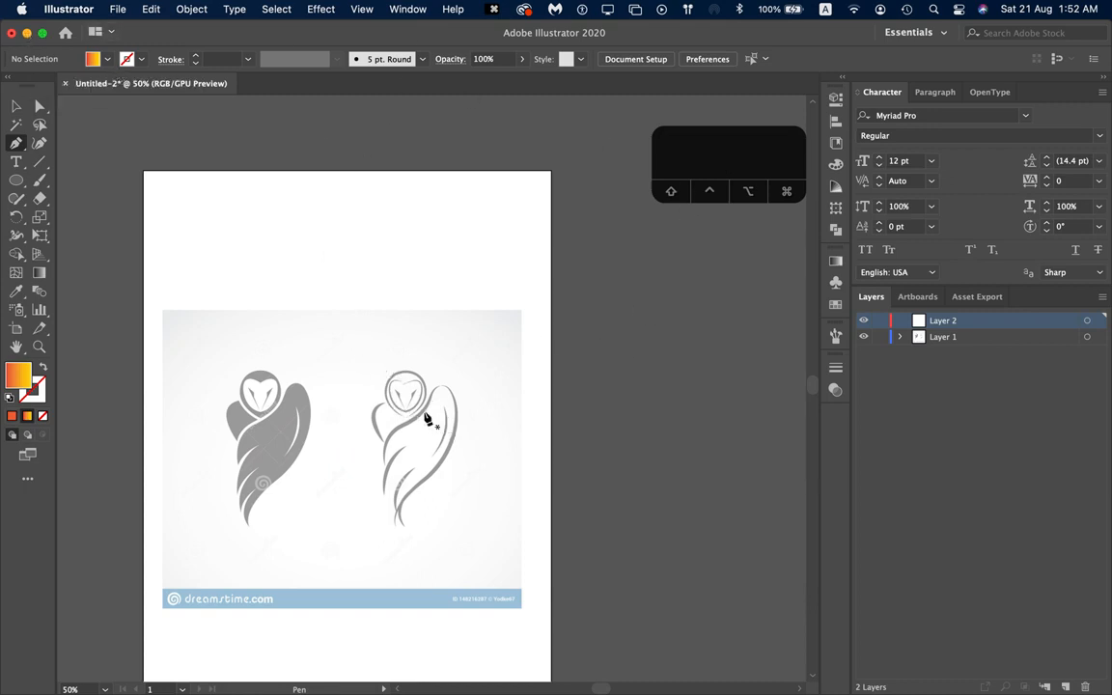
{"action": "left_click", "coordinate": [108, 59]}
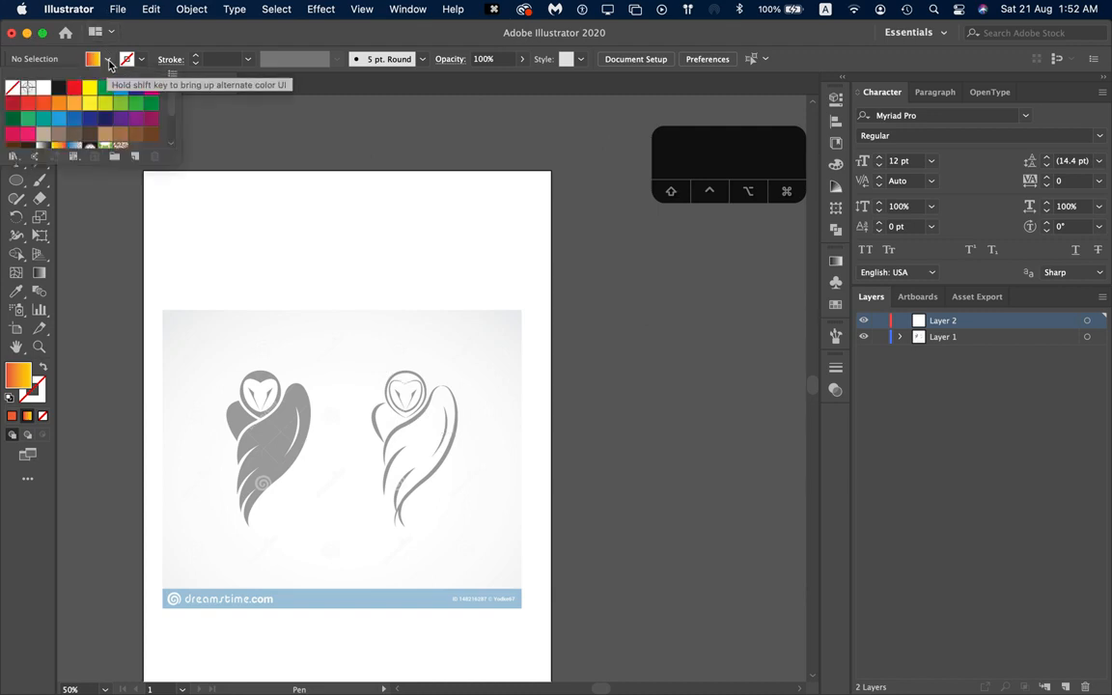
{"action": "left_click", "coordinate": [13, 88]}
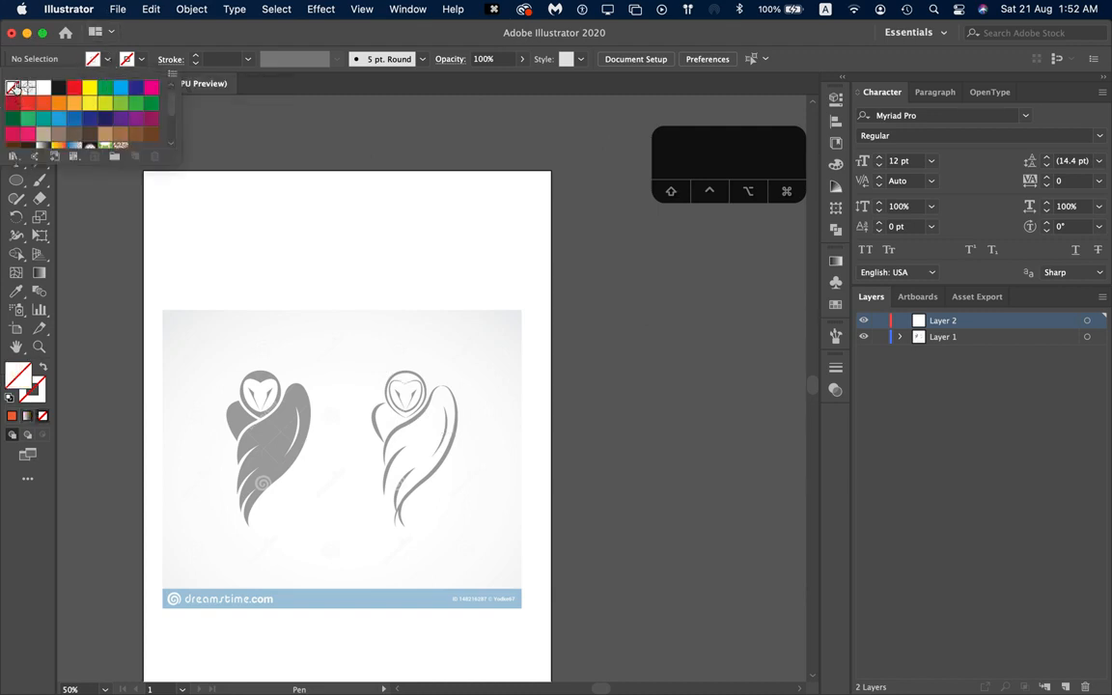
{"action": "left_click", "coordinate": [145, 43]}
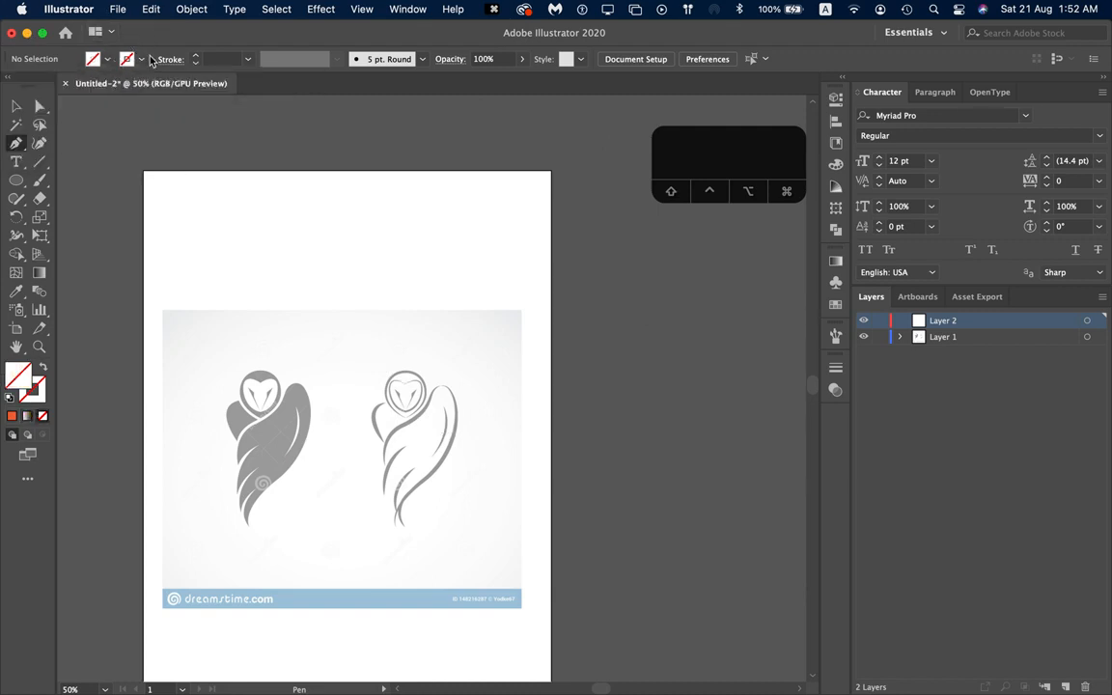
{"action": "left_click", "coordinate": [143, 62]}
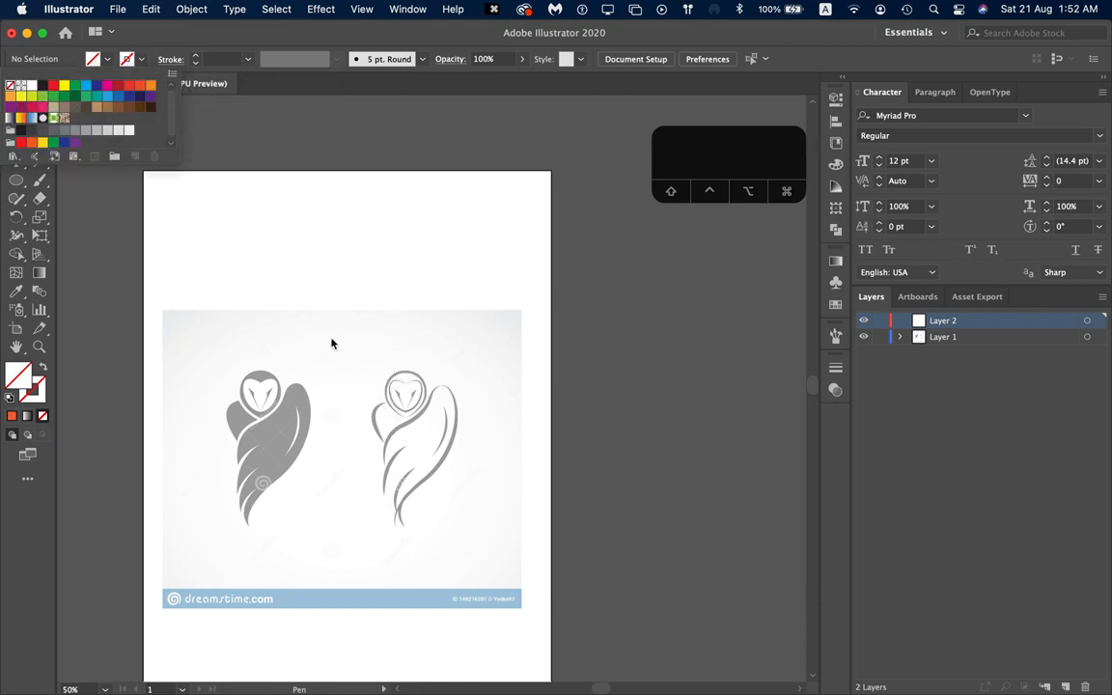
{"action": "left_click", "coordinate": [65, 86]}
{"action": "left_click", "coordinate": [146, 37]}
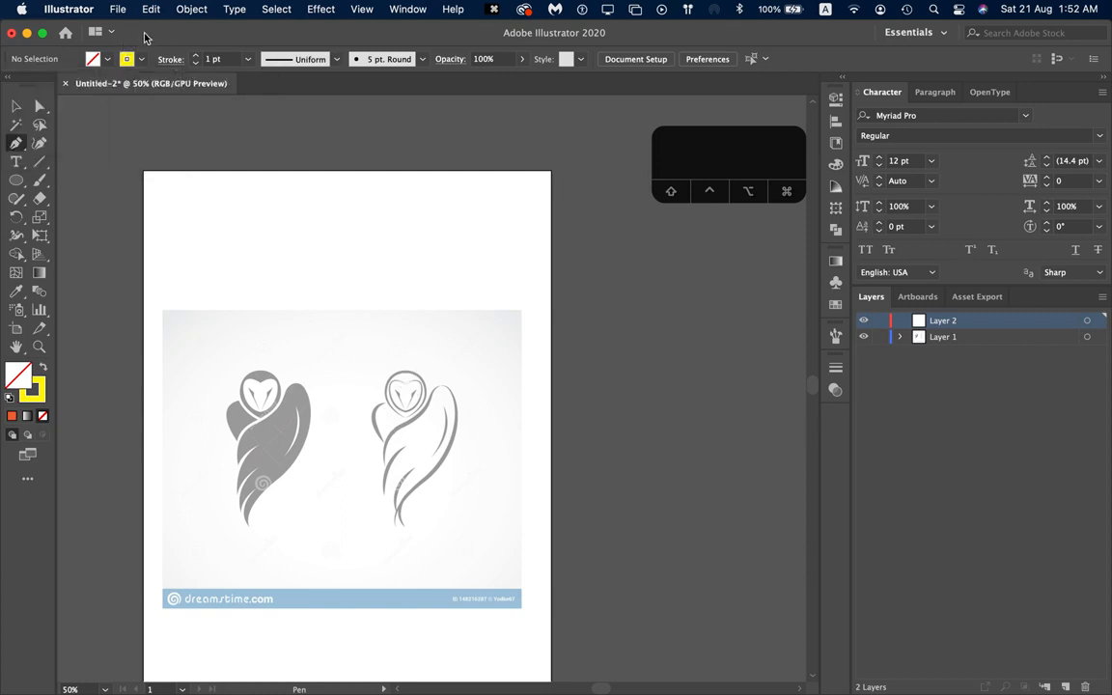
{"action": "left_click", "coordinate": [197, 64]}
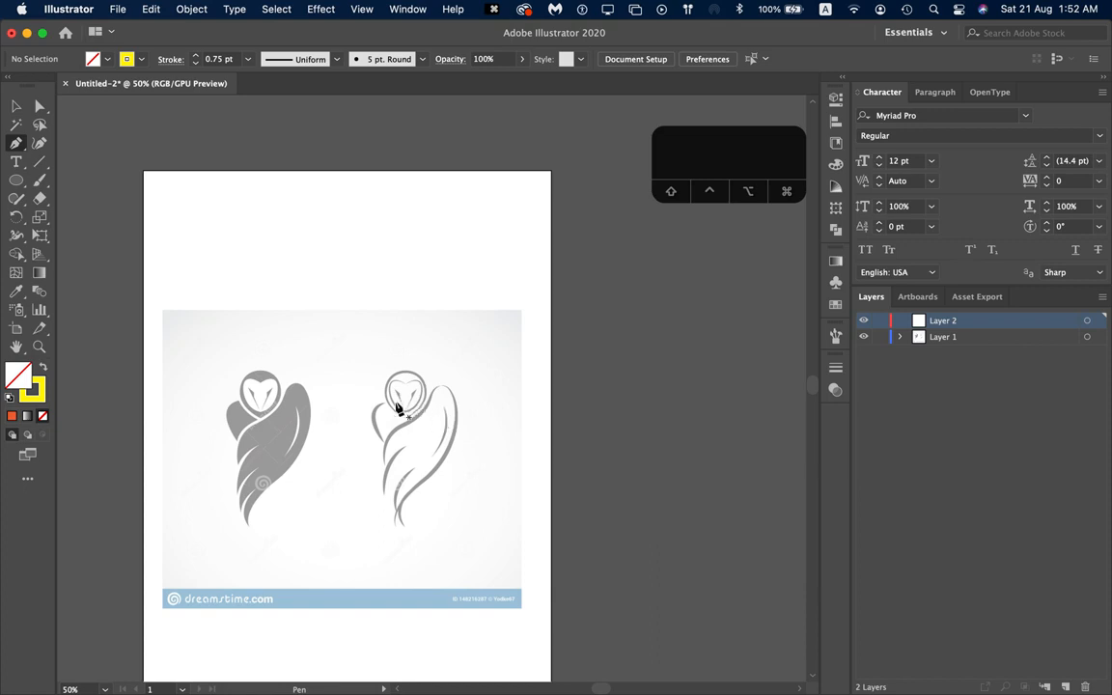
{"action": "scroll", "coordinate": [395, 408], "scroll_direction": "up", "scroll_amount": 1}
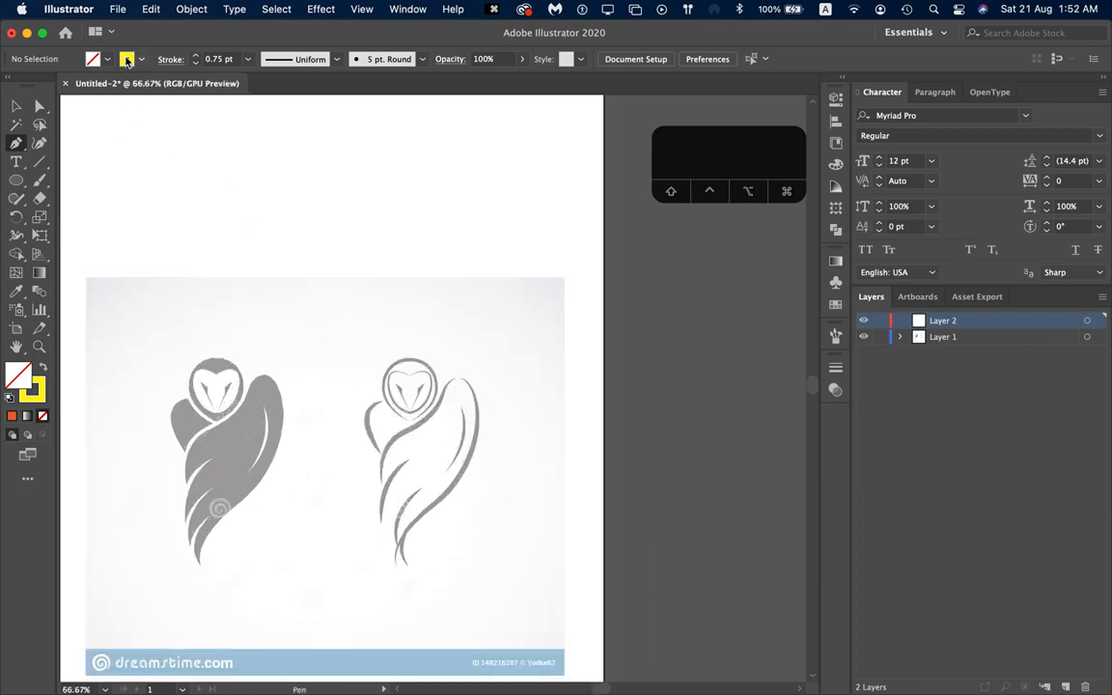
{"action": "left_click", "coordinate": [335, 60]}
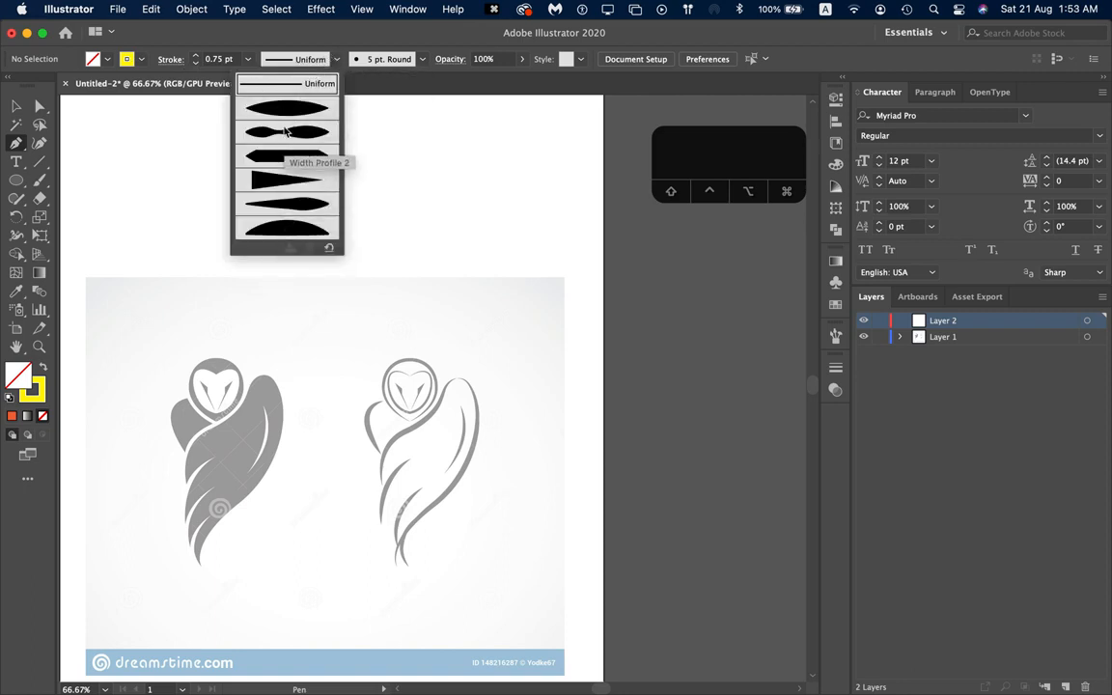
{"action": "left_click", "coordinate": [368, 37]}
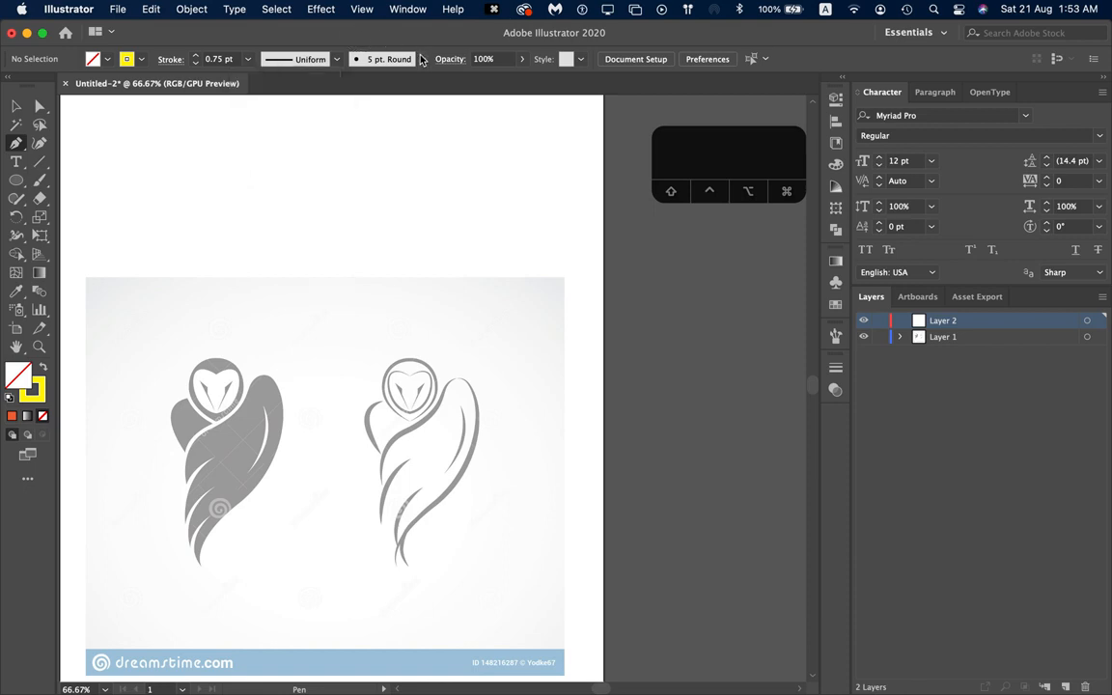
{"action": "left_click", "coordinate": [420, 63]}
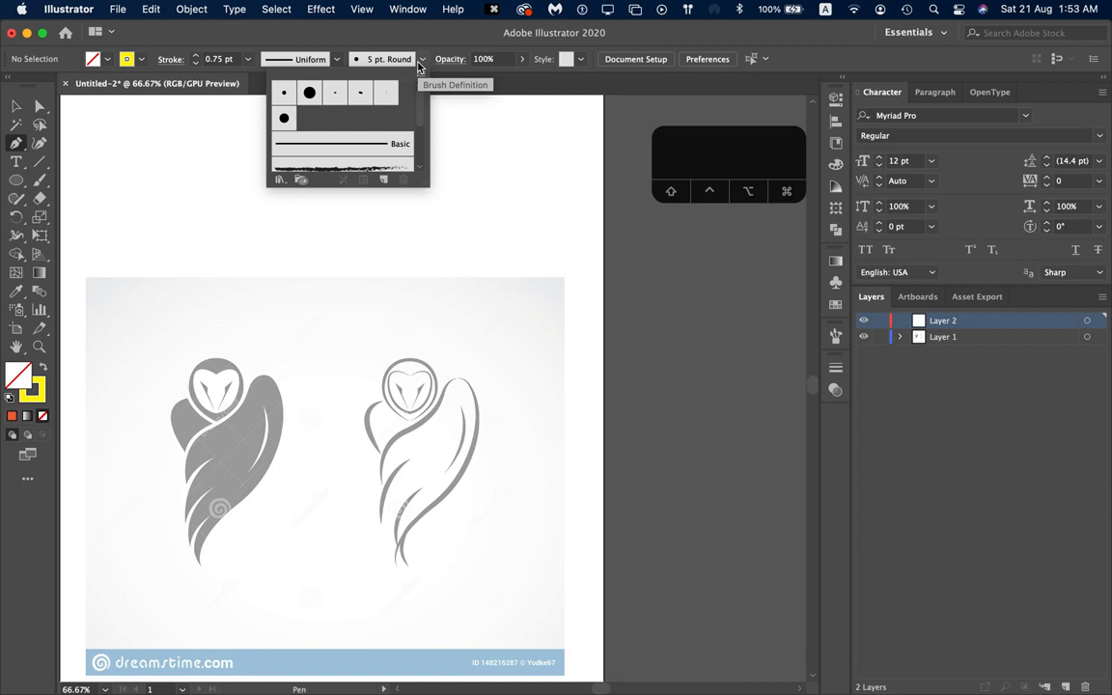
{"action": "left_click", "coordinate": [418, 66]}
Step: Trace the inner edge of the right owl's head ring from the chin up the left side and over to the upper right
{"action": "scroll", "coordinate": [391, 421], "scroll_direction": "up", "scroll_amount": 2}
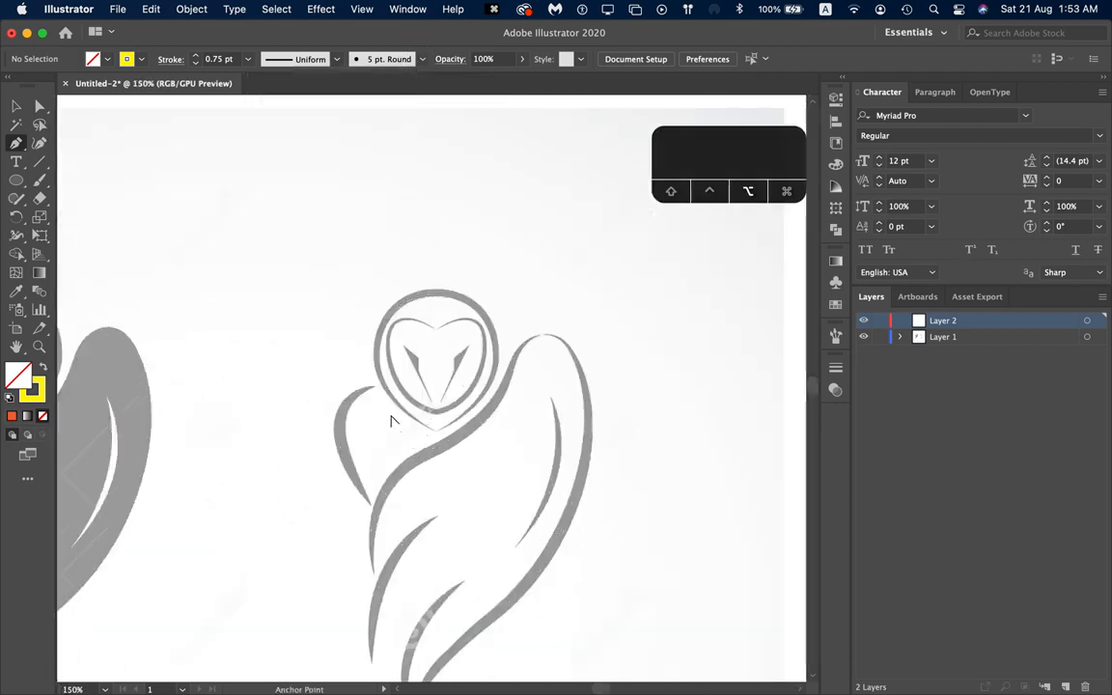
{"action": "scroll", "coordinate": [391, 419], "scroll_direction": "up", "scroll_amount": 1}
{"action": "scroll", "coordinate": [390, 417], "scroll_direction": "up", "scroll_amount": 1}
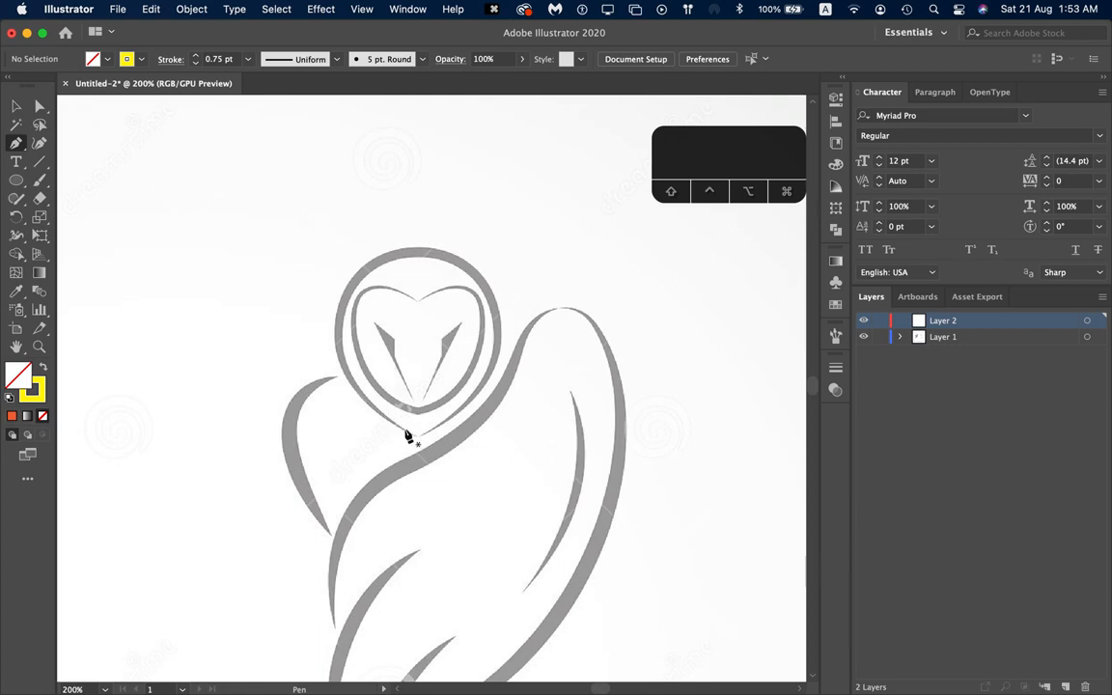
{"action": "left_click", "coordinate": [406, 431]}
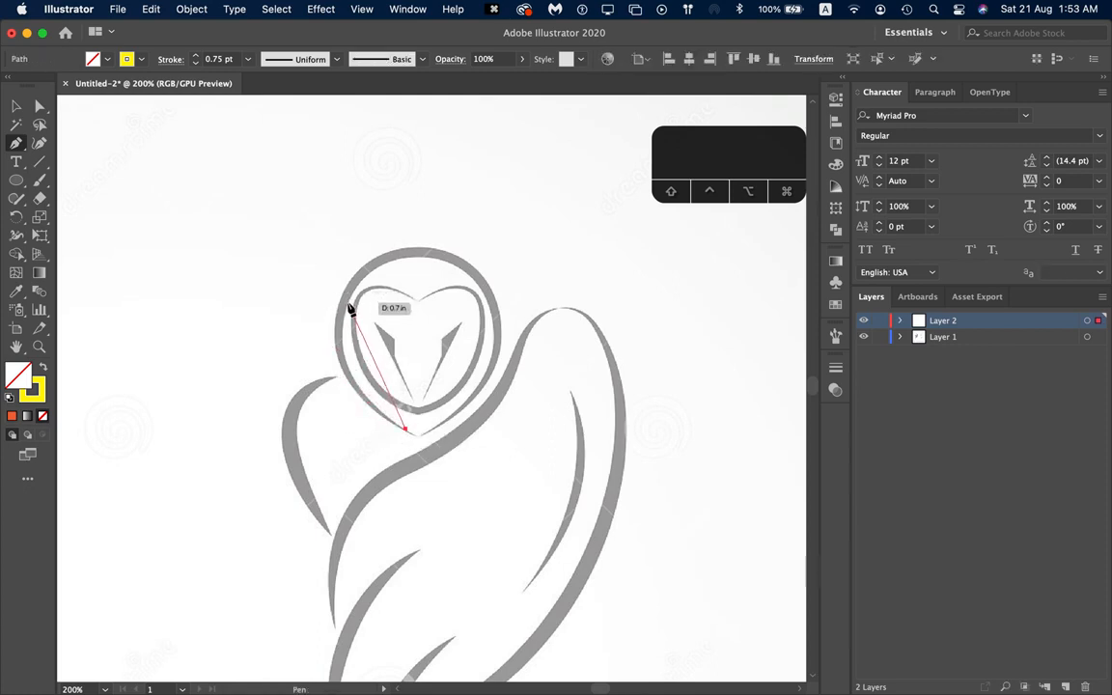
{"action": "left_click_drag", "start_coordinate": [349, 298], "coordinate": [383, 219]}
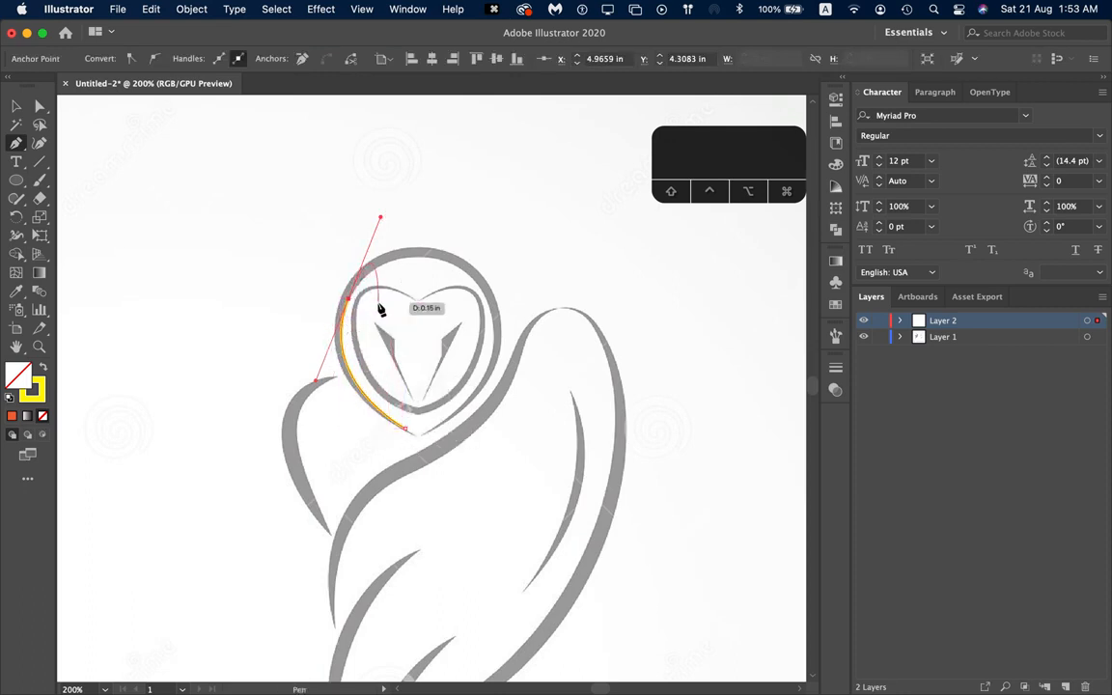
{"action": "left_click", "coordinate": [348, 302]}
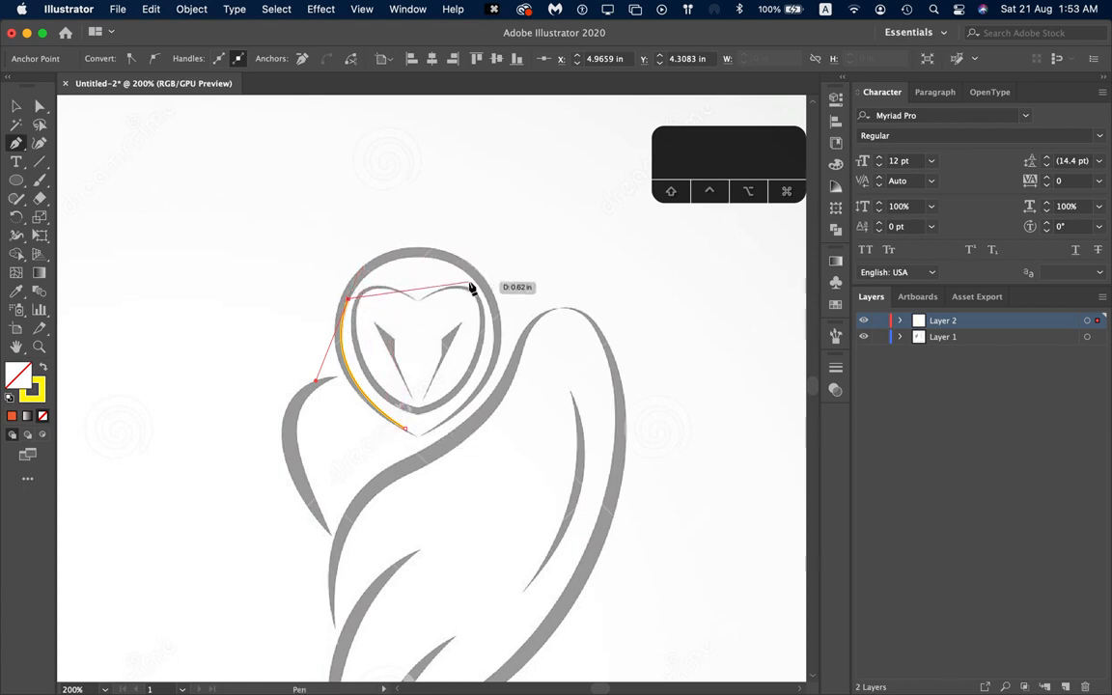
{"action": "left_click_drag", "start_coordinate": [471, 280], "coordinate": [552, 336]}
Step: Reposition the last anchor and its incoming handle so the curve follows the inner edge of the head ring at the upper right
{"action": "scroll", "coordinate": [461, 268], "scroll_direction": "up", "scroll_amount": 1}
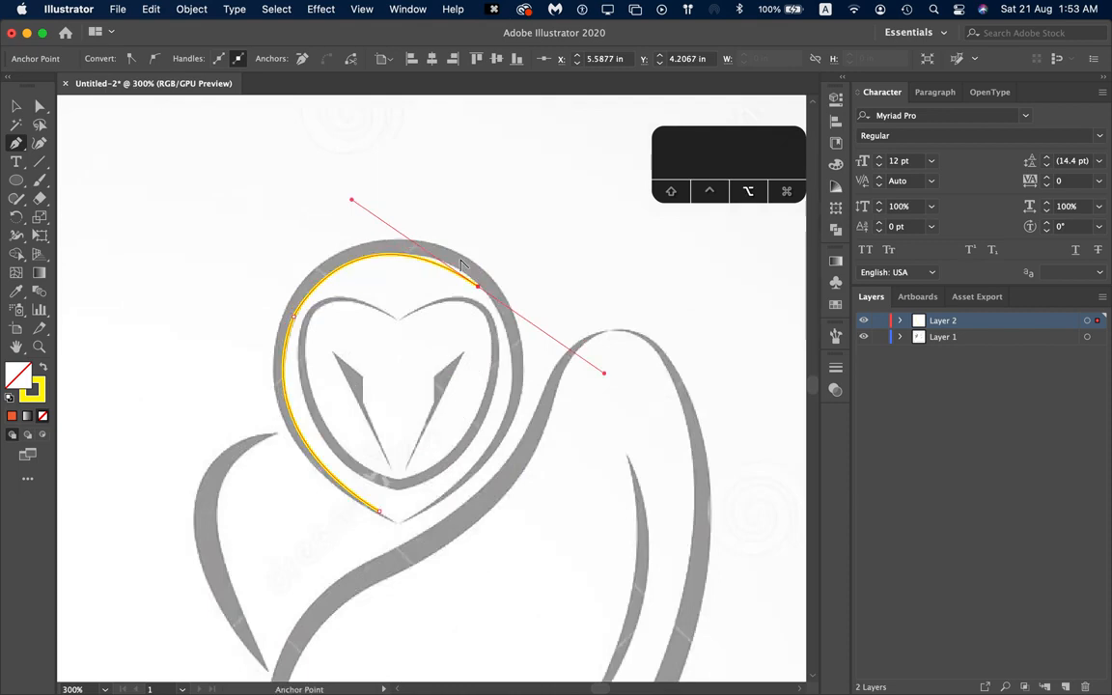
{"action": "scroll", "coordinate": [460, 267], "scroll_direction": "up", "scroll_amount": 3}
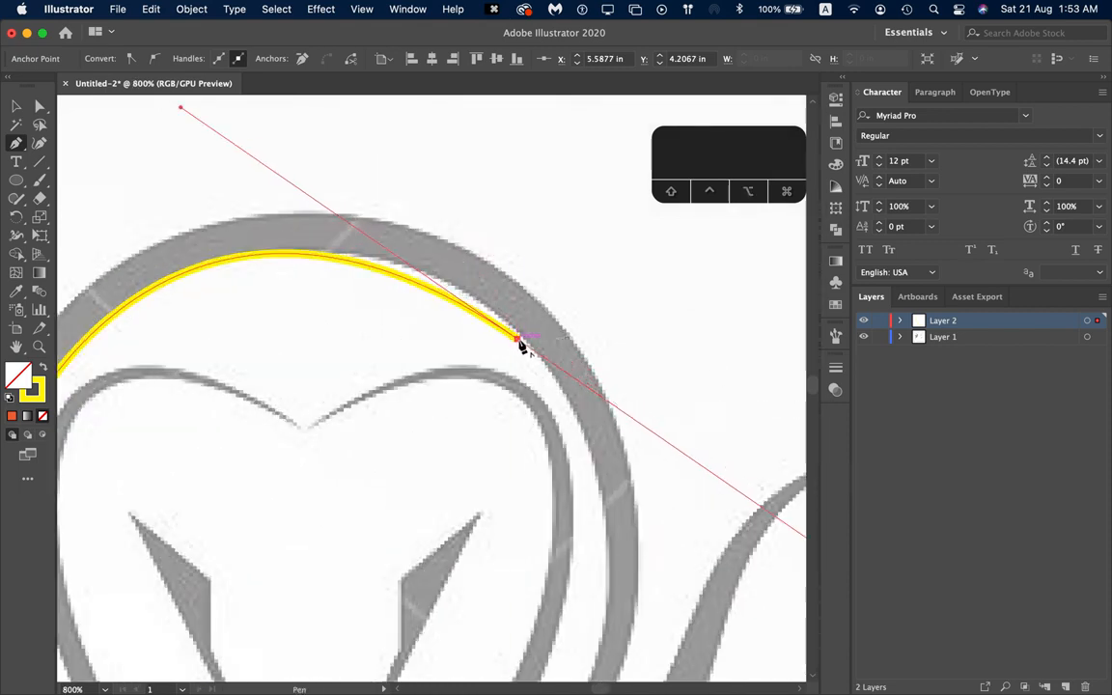
{"action": "left_click", "coordinate": [518, 341]}
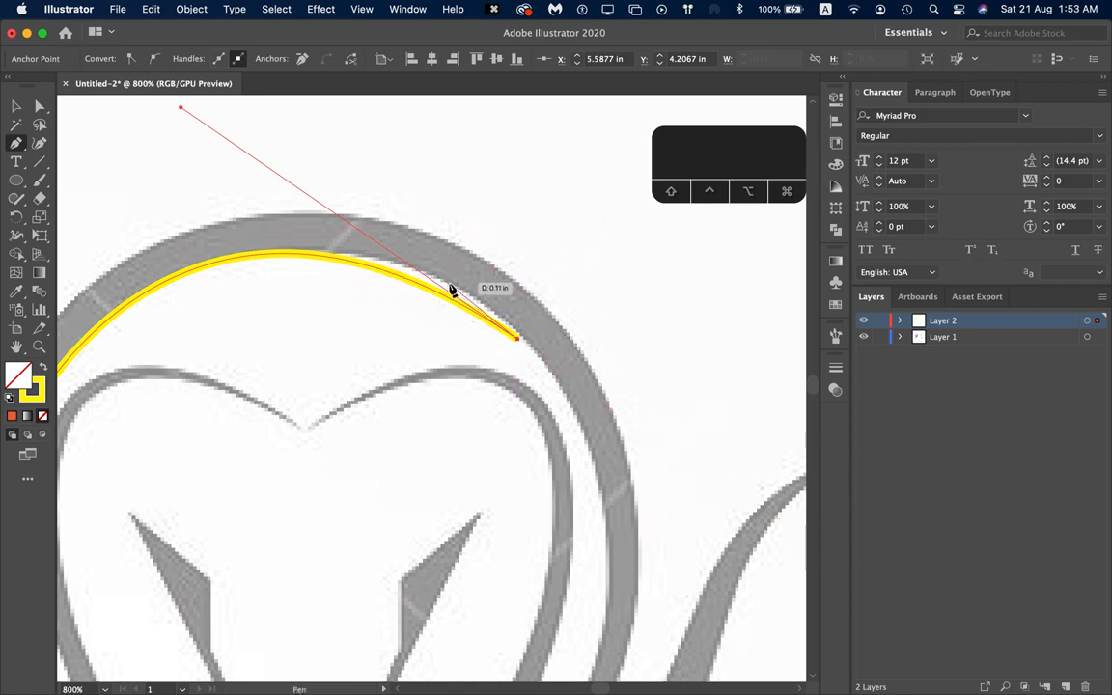
{"action": "key", "text": "alt"}
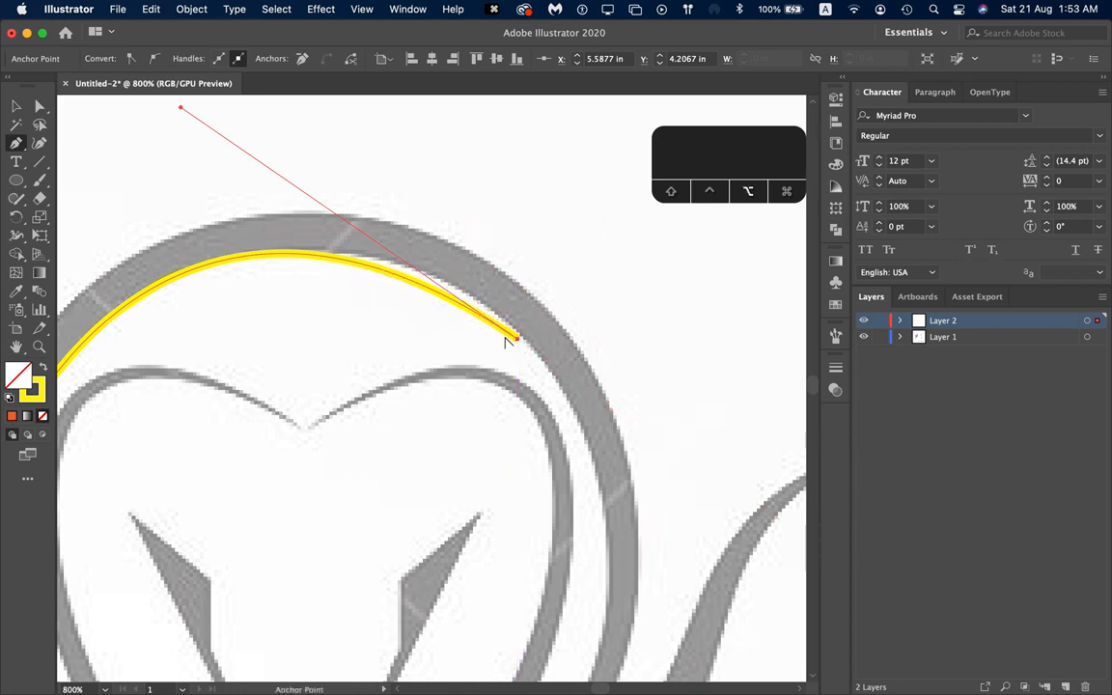
{"action": "scroll", "coordinate": [504, 341], "scroll_direction": "down", "scroll_amount": 1}
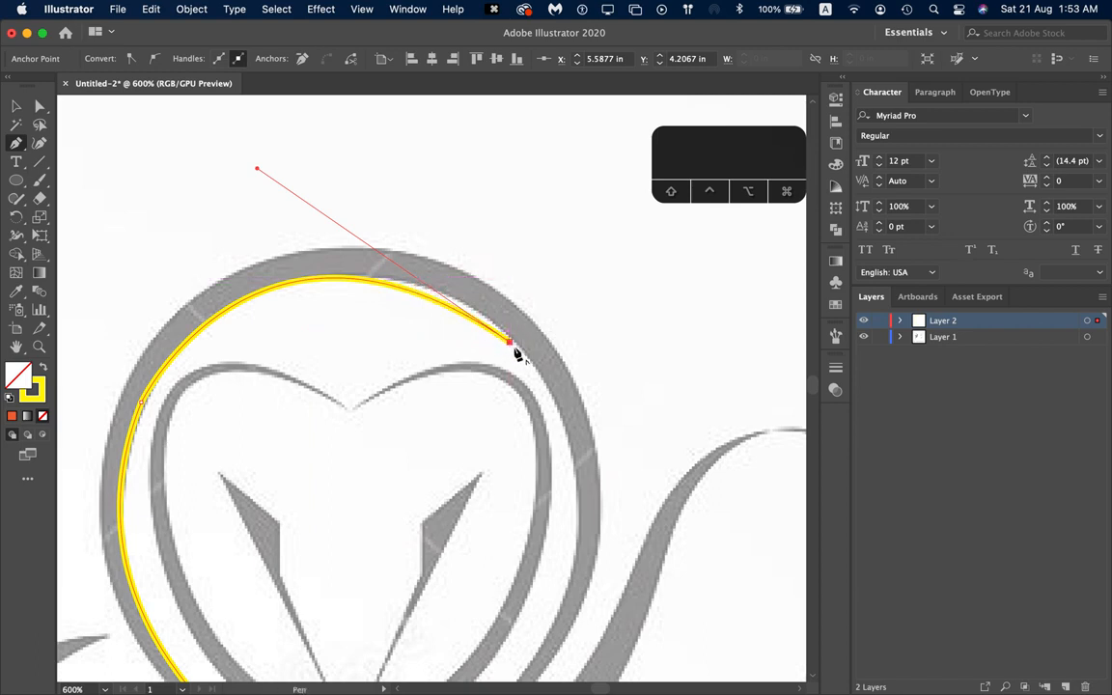
{"action": "left_click_drag", "start_coordinate": [512, 345], "coordinate": [261, 174]}
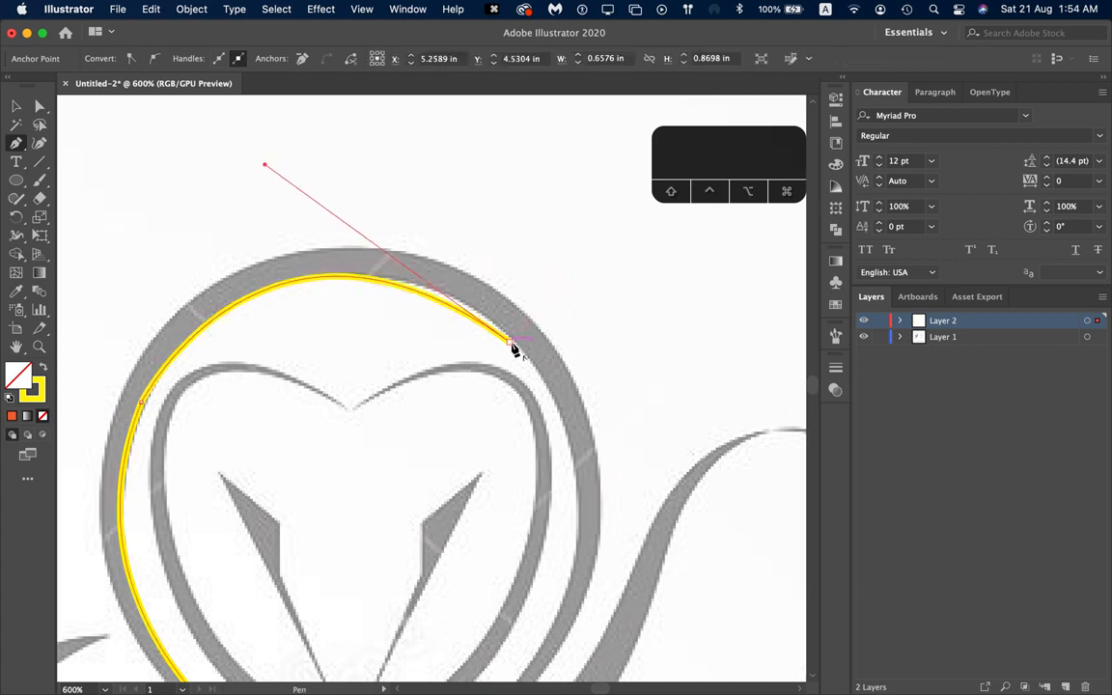
{"action": "left_click_drag", "start_coordinate": [512, 345], "coordinate": [472, 310]}
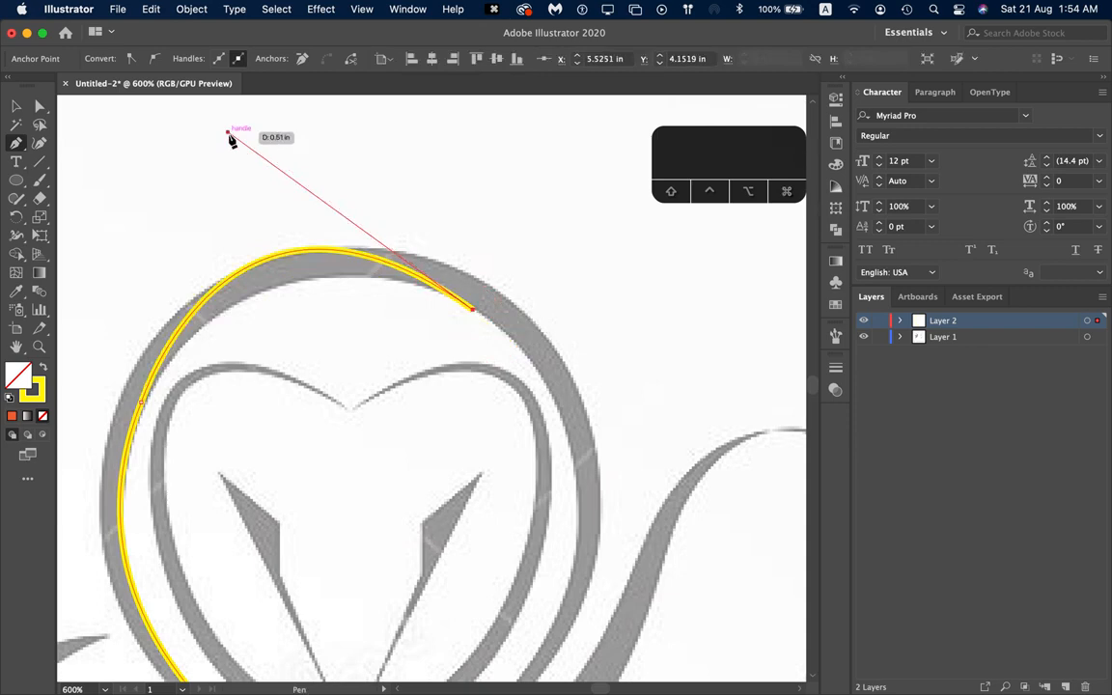
{"action": "left_click_drag", "start_coordinate": [226, 135], "coordinate": [263, 193]}
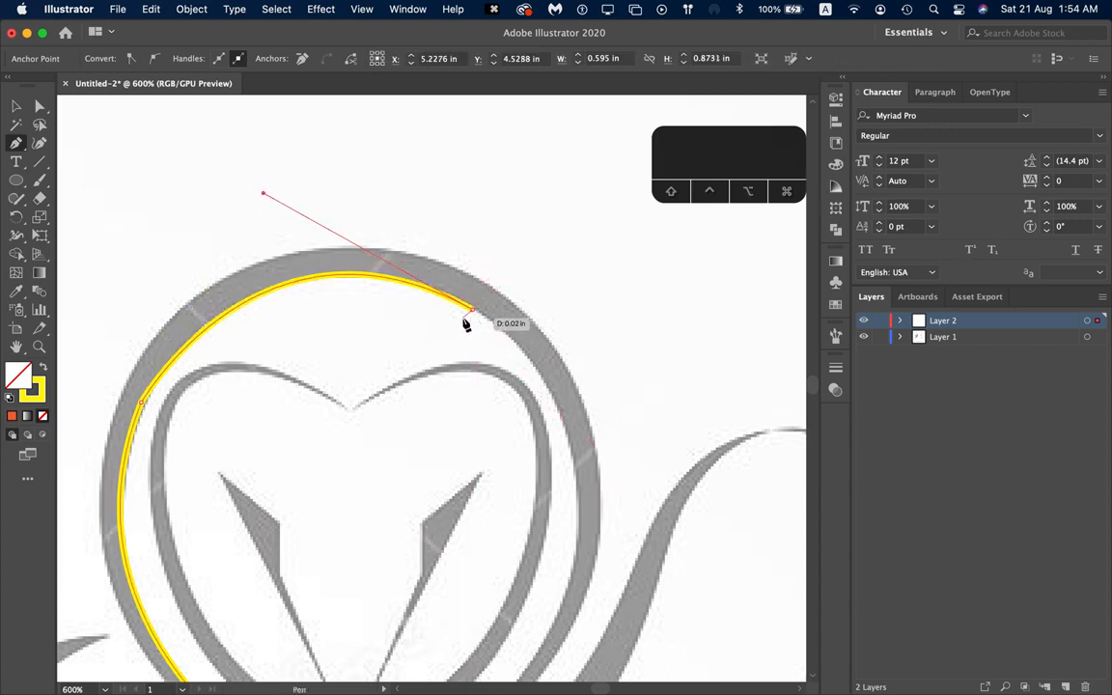
Step: Continue the path along the inner edge of the head ring, down the right side to the chin tip
{"action": "scroll", "coordinate": [464, 321], "scroll_direction": "down", "scroll_amount": 2}
{"action": "scroll", "coordinate": [464, 322], "scroll_direction": "down", "scroll_amount": 2}
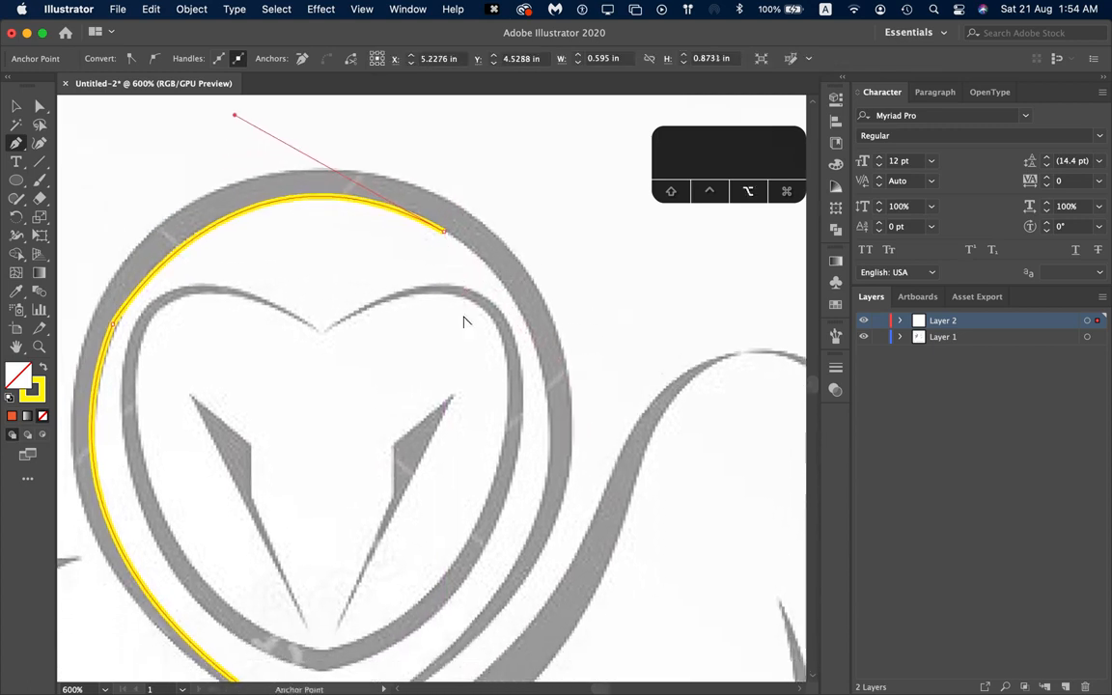
{"action": "scroll", "coordinate": [464, 321], "scroll_direction": "down", "scroll_amount": 2, "text": "alt"}
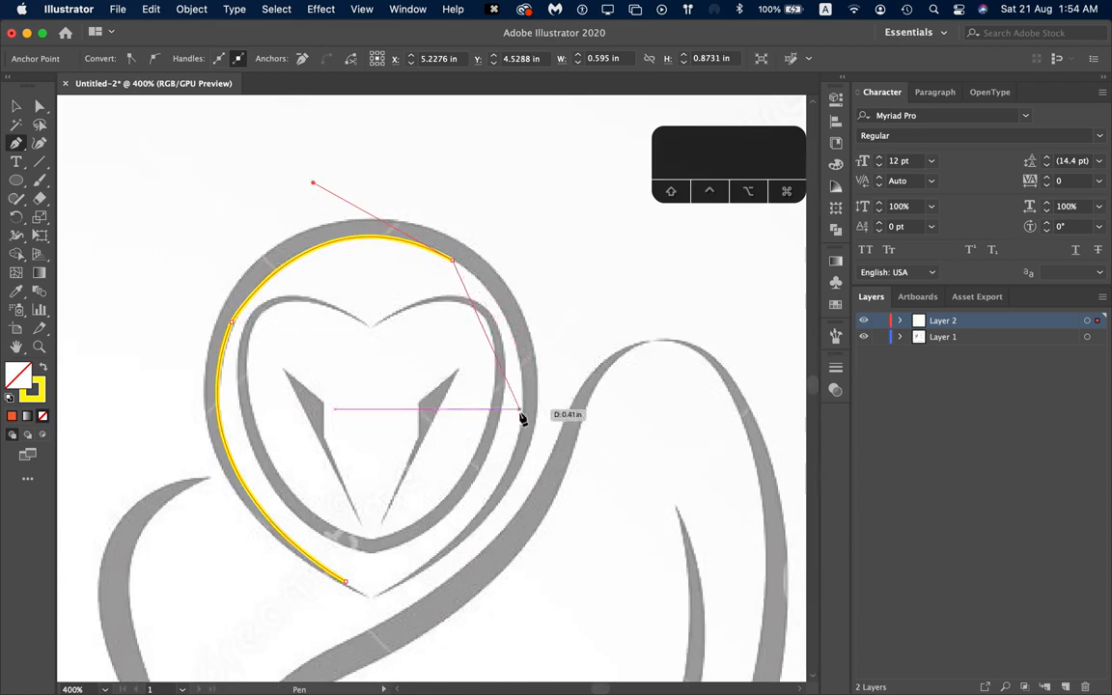
{"action": "mouse_move", "coordinate": [521, 415]}
{"action": "left_mouse_down"}
{"action": "mouse_move", "coordinate": [502, 511]}
{"action": "mouse_move", "coordinate": [514, 532]}
{"action": "left_mouse_up"}
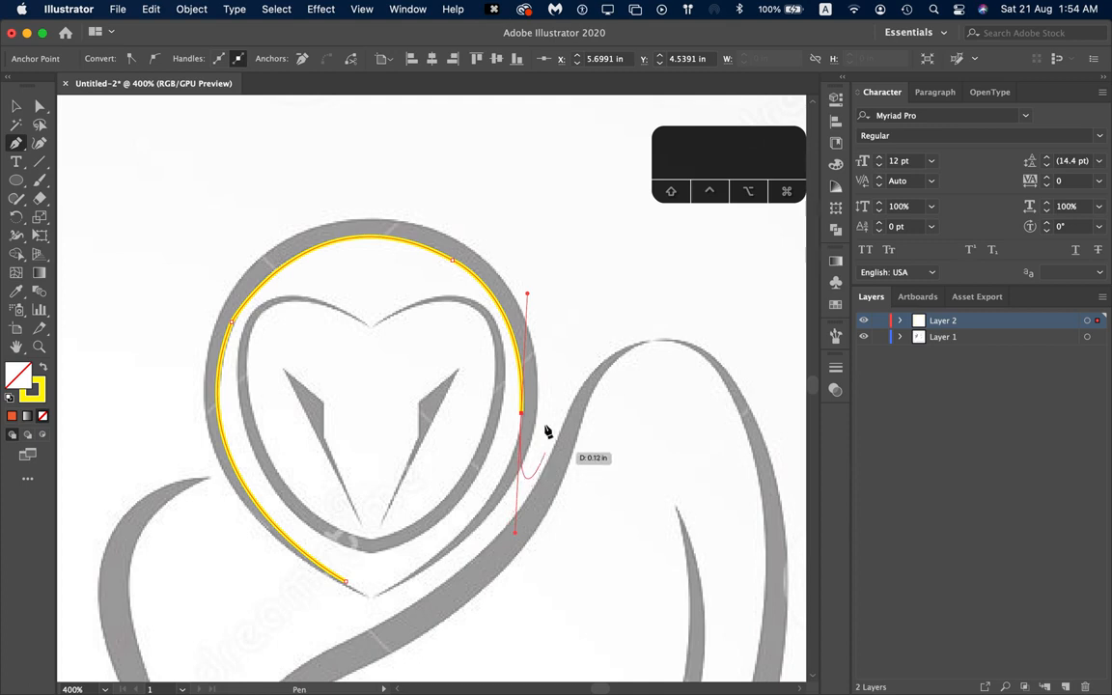
{"action": "left_click", "coordinate": [521, 415]}
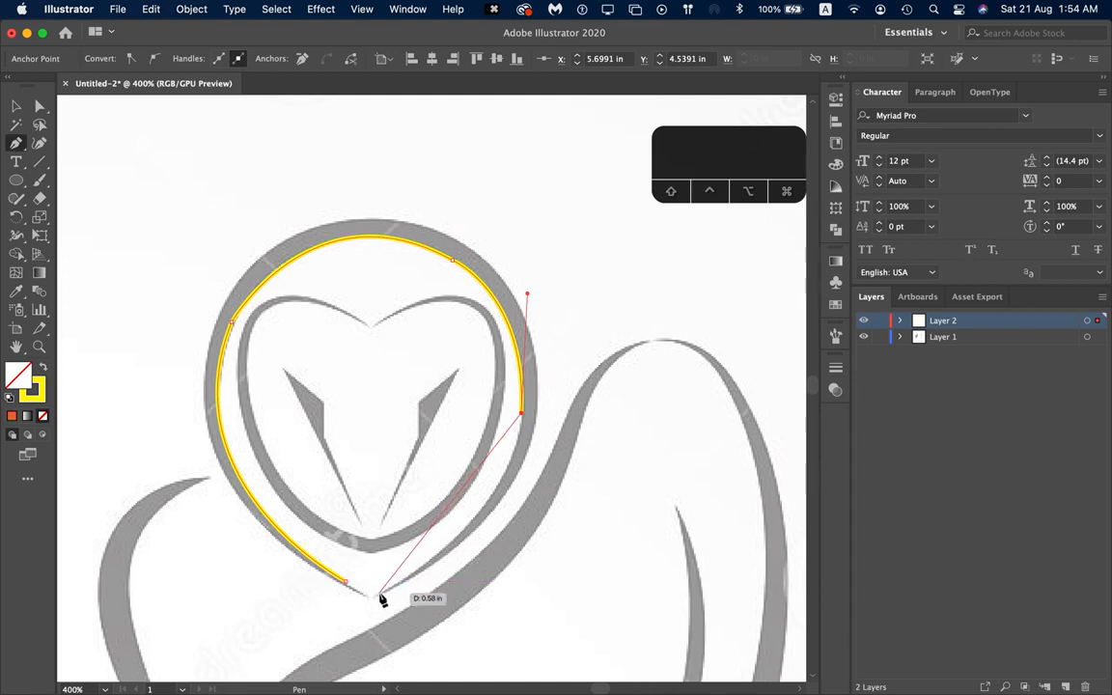
{"action": "mouse_move", "coordinate": [380, 592]}
{"action": "left_mouse_down"}
{"action": "mouse_move", "coordinate": [293, 608]}
{"action": "mouse_move", "coordinate": [255, 650]}
{"action": "left_mouse_up"}
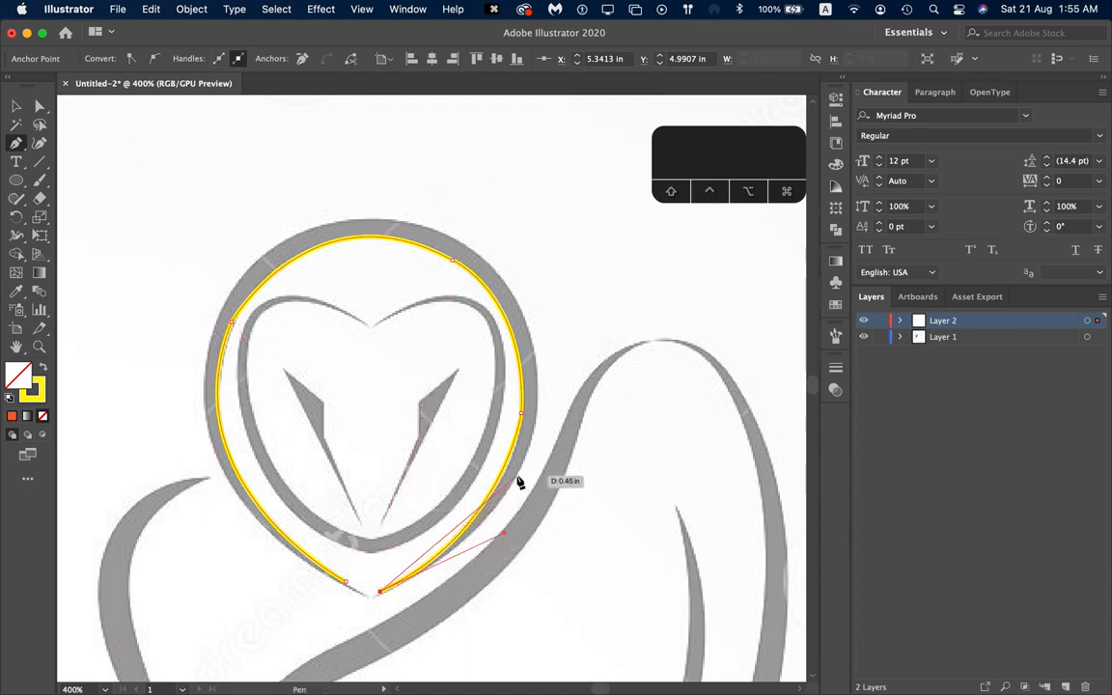
Step: Trace the outer edge of the head ring from the chin tip up the right side and over the crown
{"action": "left_click_drag", "start_coordinate": [525, 460], "coordinate": [551, 386]}
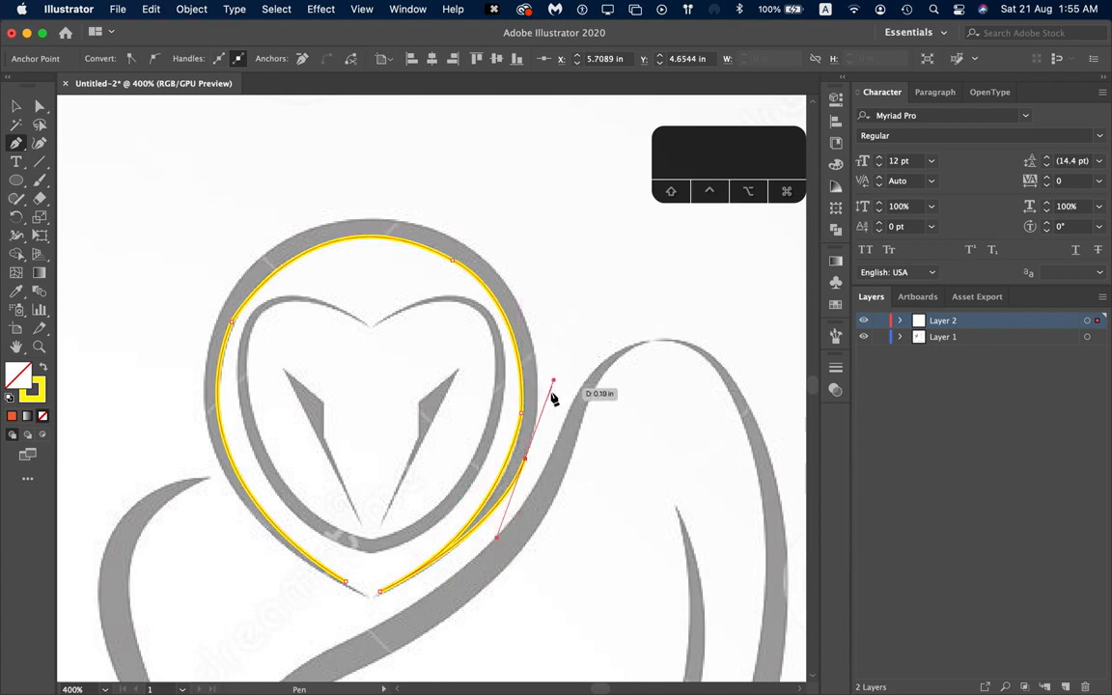
{"action": "left_click", "coordinate": [524, 460]}
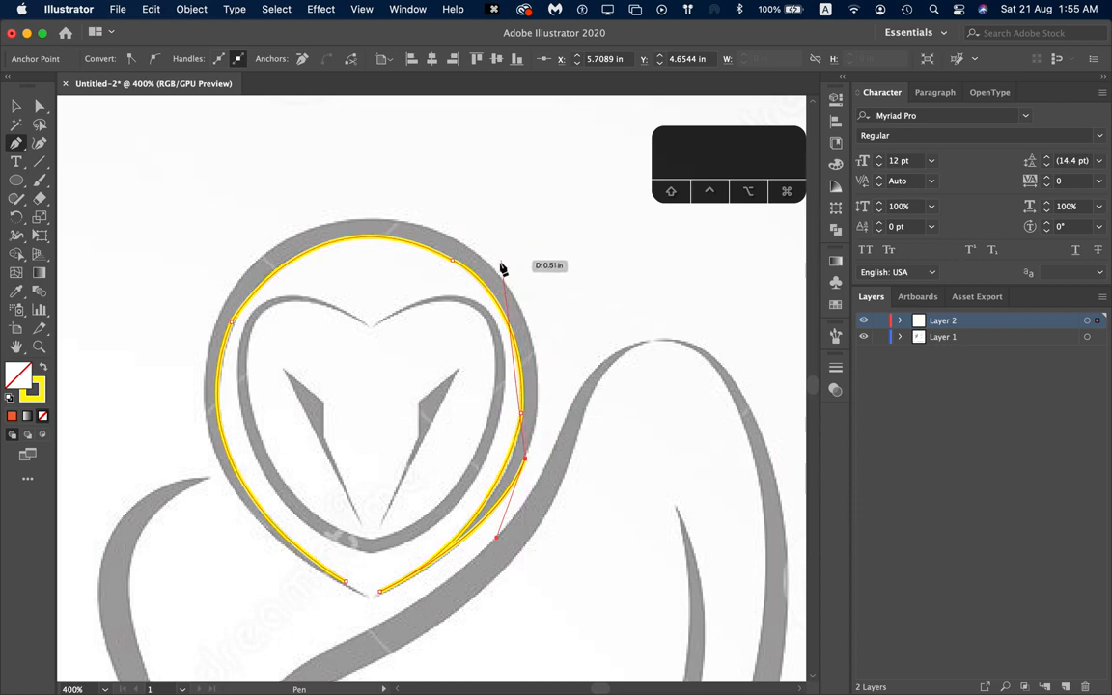
{"action": "left_click_drag", "start_coordinate": [492, 263], "coordinate": [412, 180]}
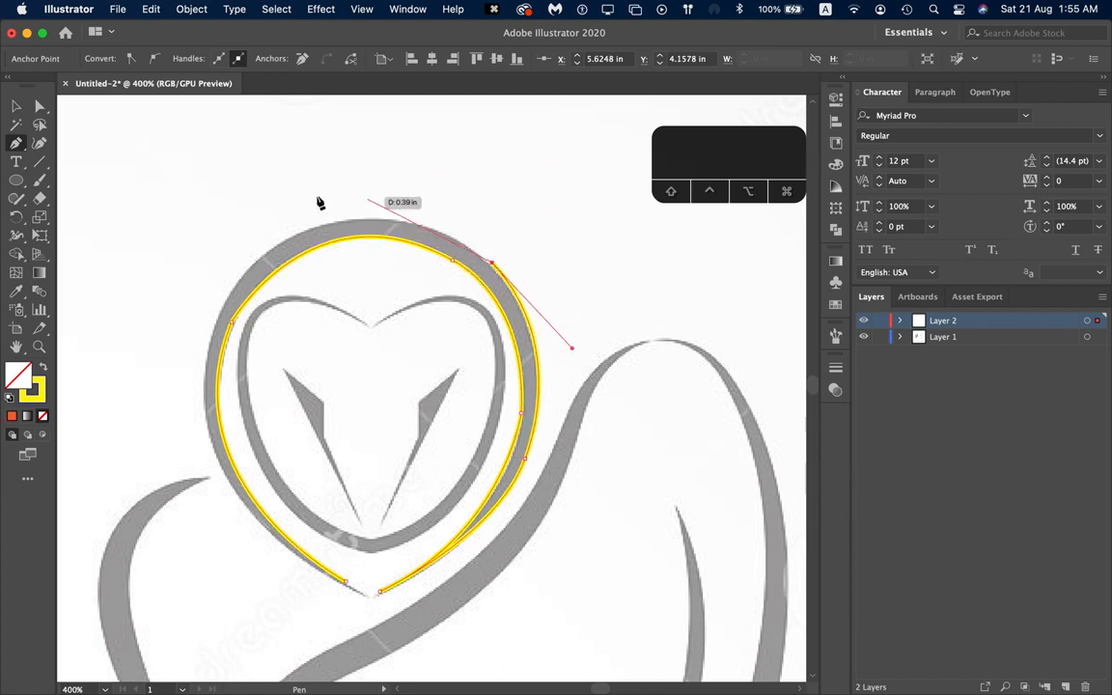
{"action": "left_click_drag", "start_coordinate": [283, 242], "coordinate": [191, 263]}
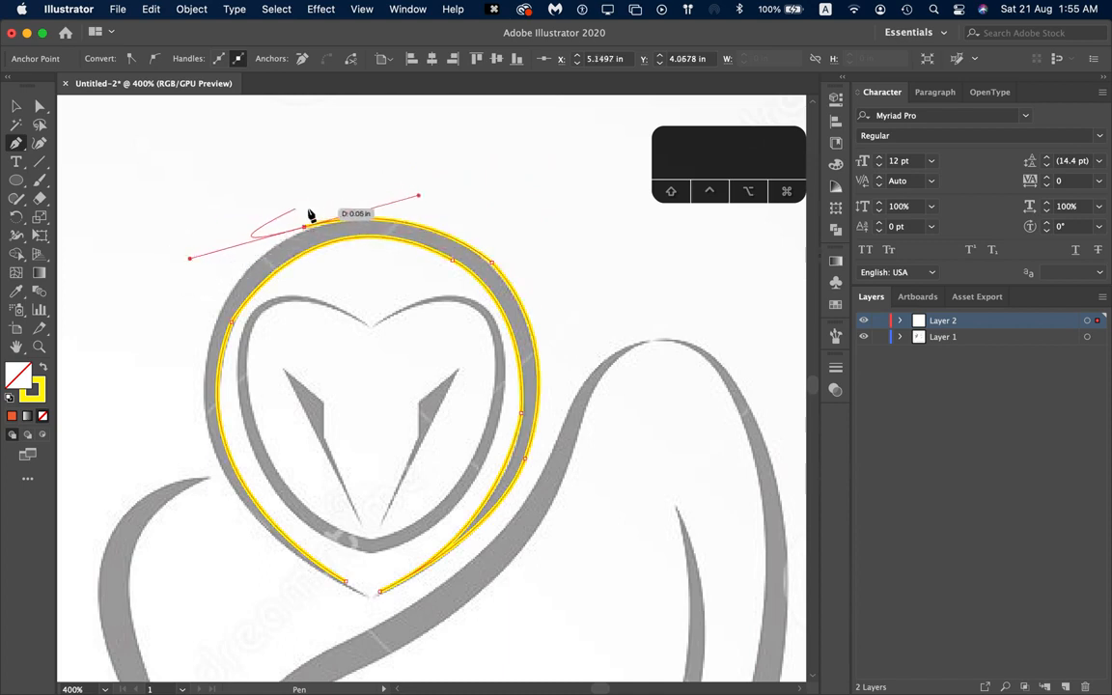
{"action": "left_click", "coordinate": [304, 228]}
Step: Trace the outer edge down the left side, close the head ring path at its starting anchor, and check it in outline view
{"action": "left_click_drag", "start_coordinate": [209, 323], "coordinate": [170, 387]}
{"action": "left_click", "coordinate": [295, 230]}
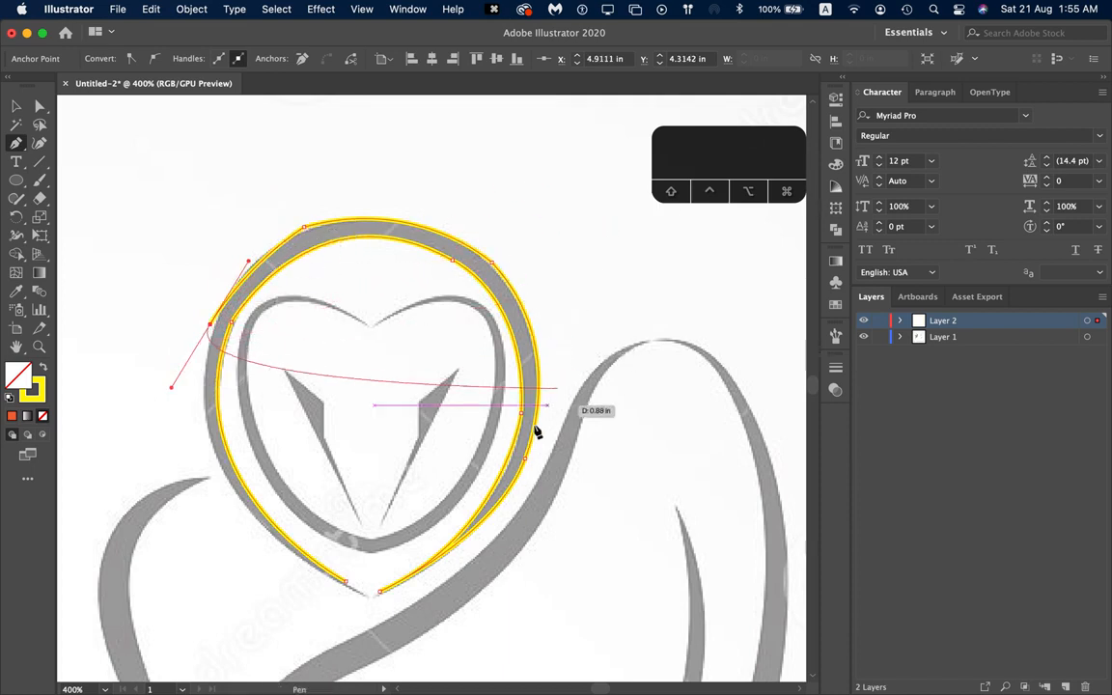
{"action": "left_click_drag", "start_coordinate": [208, 328], "coordinate": [299, 608]}
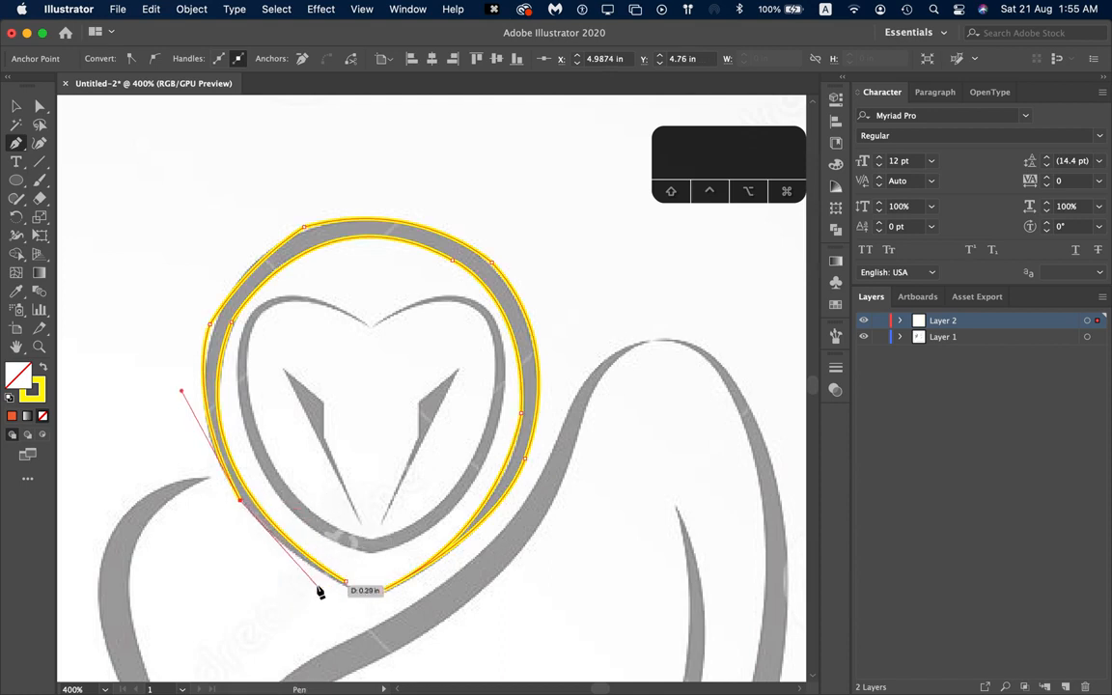
{"action": "left_click_drag", "start_coordinate": [347, 589], "coordinate": [399, 592]}
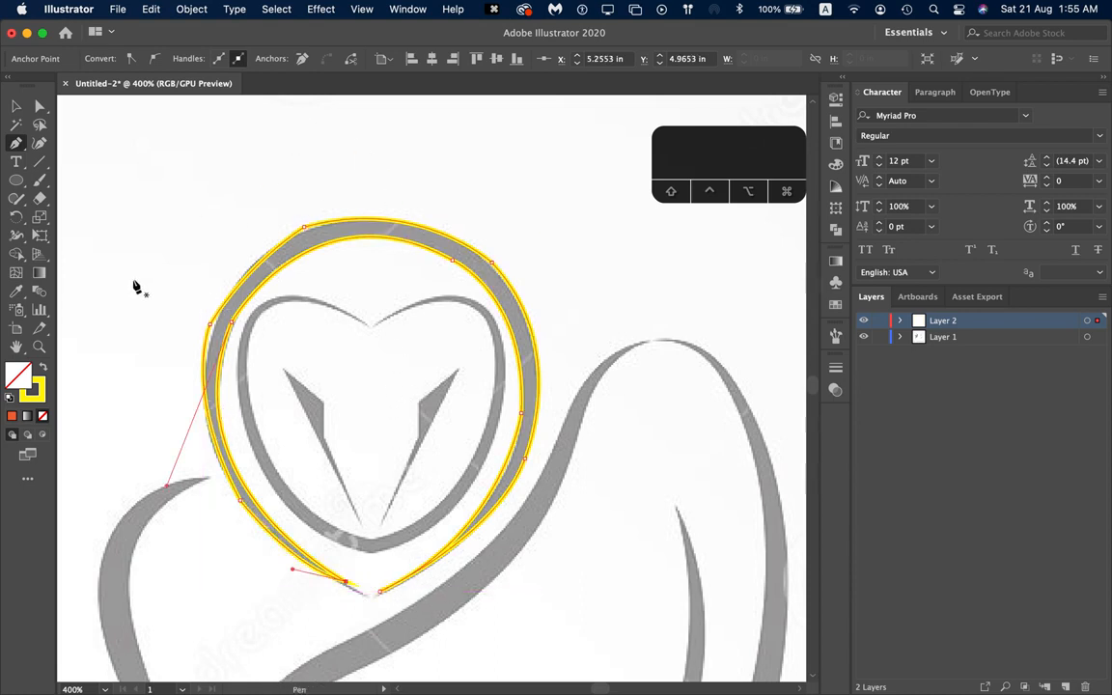
{"action": "key", "text": "super+y"}
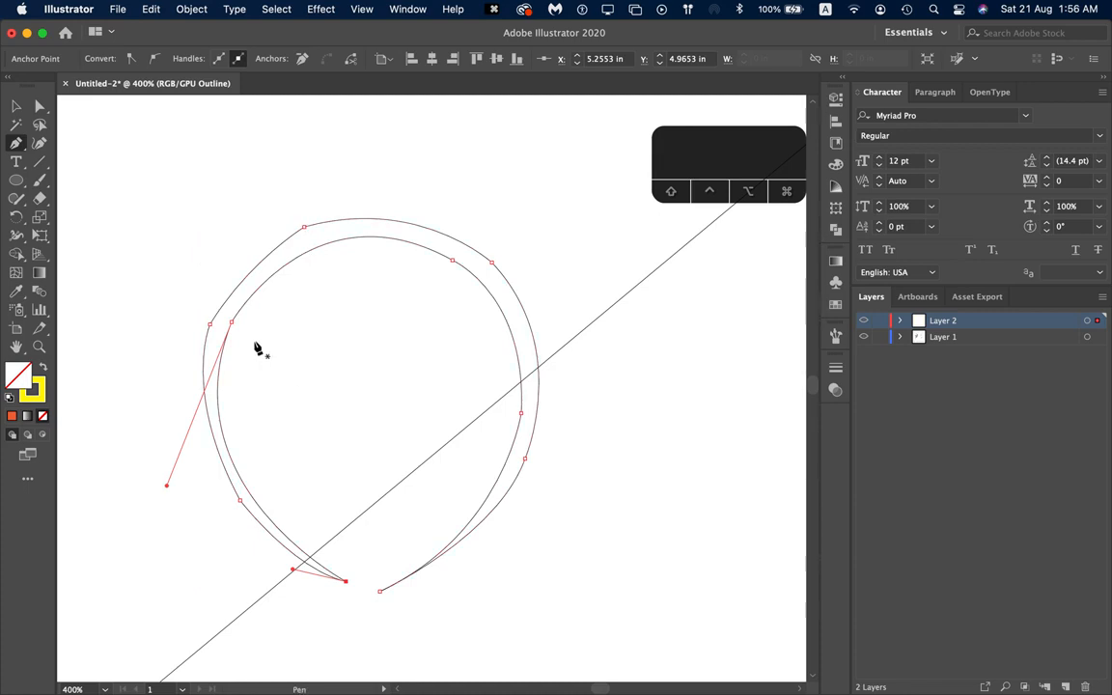
{"action": "key", "text": "super+y"}
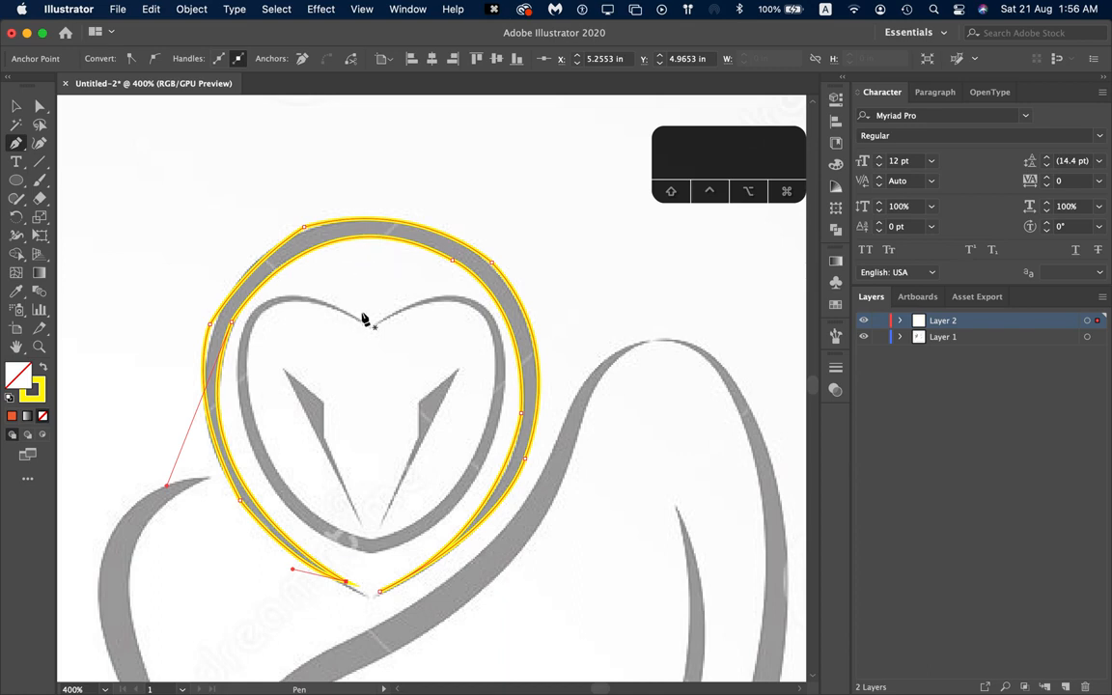
Step: Trace the outer edge of the heart-shaped face counterclockwise from the left side of the top notch around to its right side
{"action": "left_click_drag", "start_coordinate": [359, 318], "coordinate": [221, 425]}
{"action": "left_click", "coordinate": [298, 295]}
{"action": "left_click", "coordinate": [237, 356]}
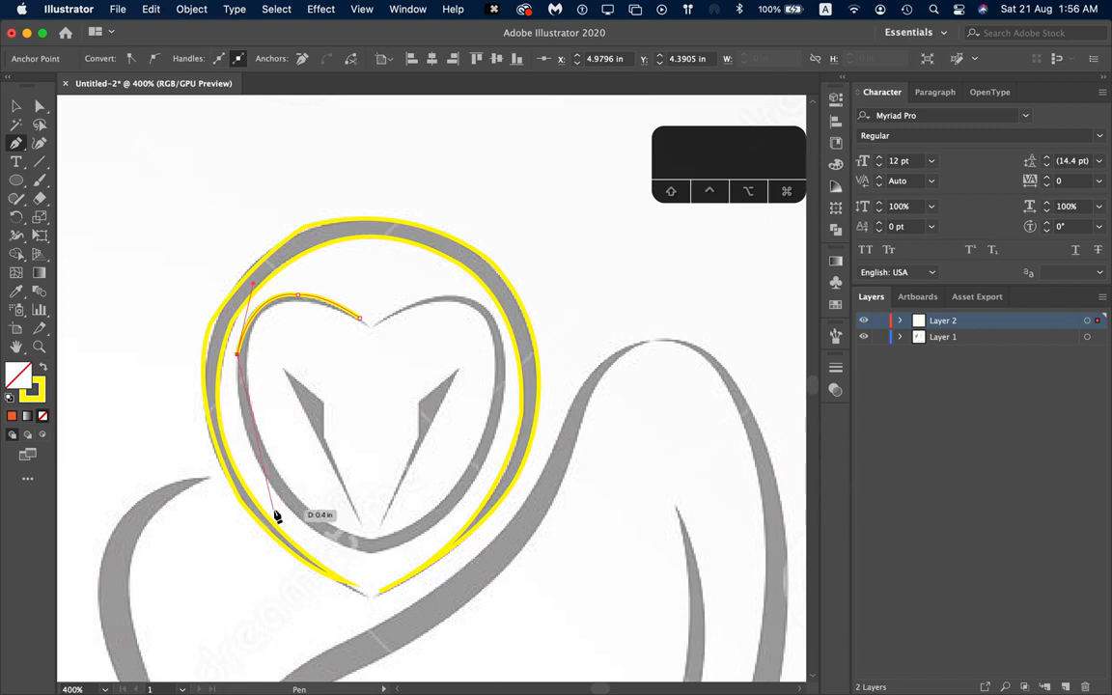
{"action": "left_click_drag", "start_coordinate": [281, 505], "coordinate": [447, 536]}
{"action": "left_click", "coordinate": [281, 505]}
{"action": "left_click", "coordinate": [391, 550]}
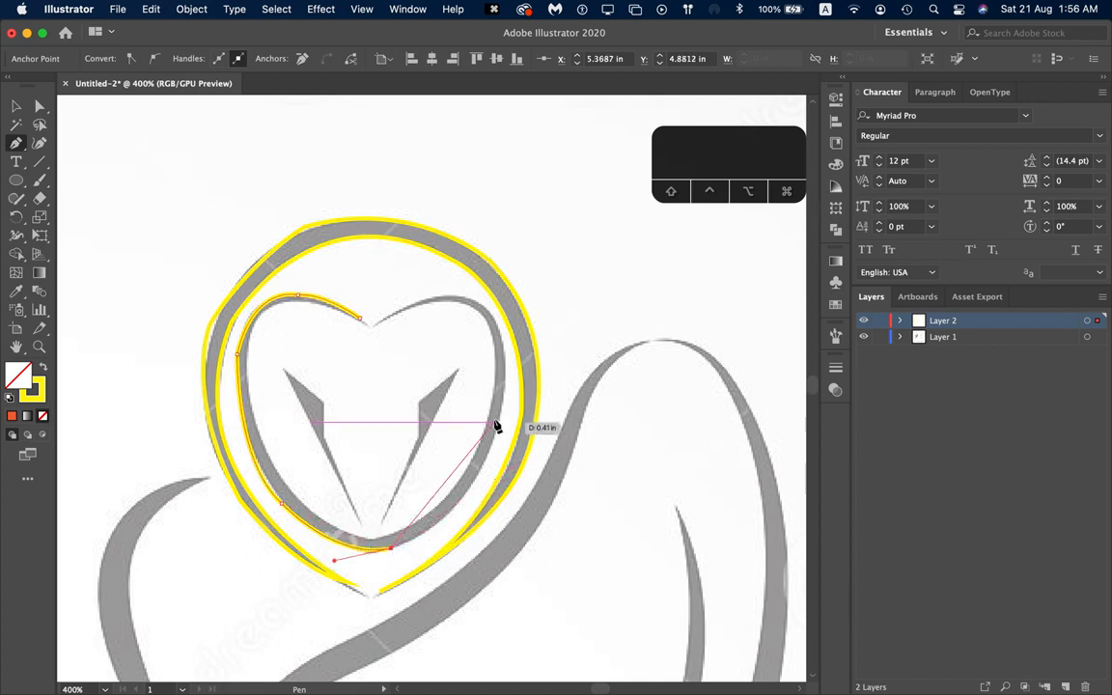
{"action": "left_click_drag", "start_coordinate": [496, 427], "coordinate": [334, 355]}
{"action": "left_click_drag", "start_coordinate": [359, 318], "coordinate": [364, 327]}
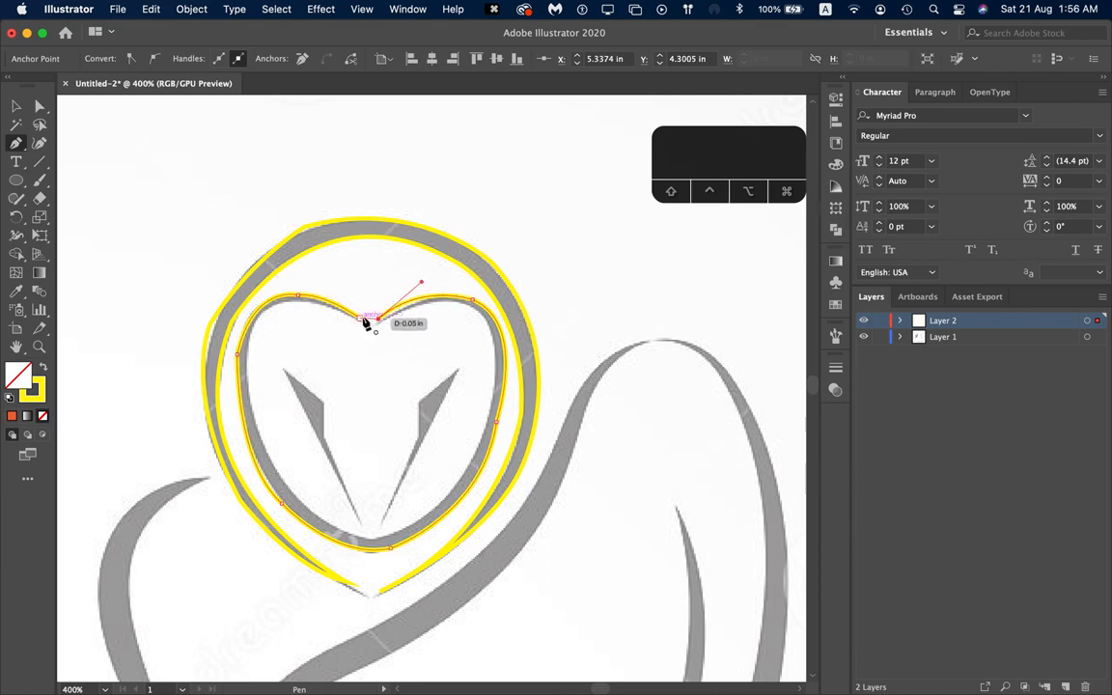
Step: Continue the face path along the inner edge of the heart shape from the top notch over the right lobe and down the right side
{"action": "left_click_drag", "start_coordinate": [459, 314], "coordinate": [355, 345]}
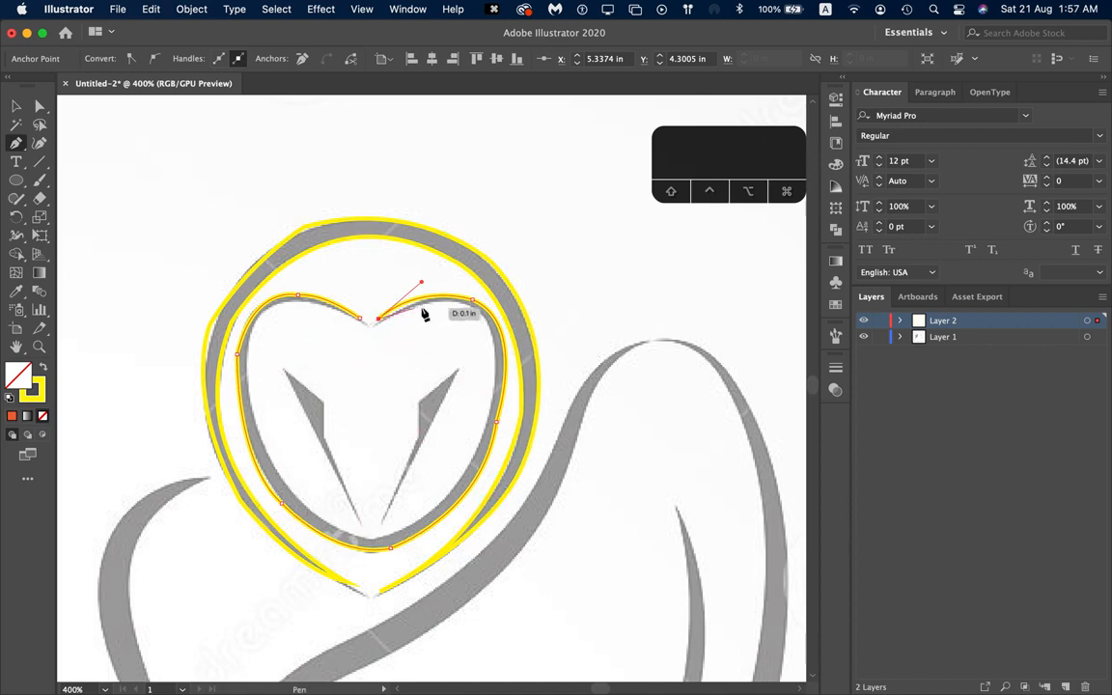
{"action": "left_click", "coordinate": [469, 311]}
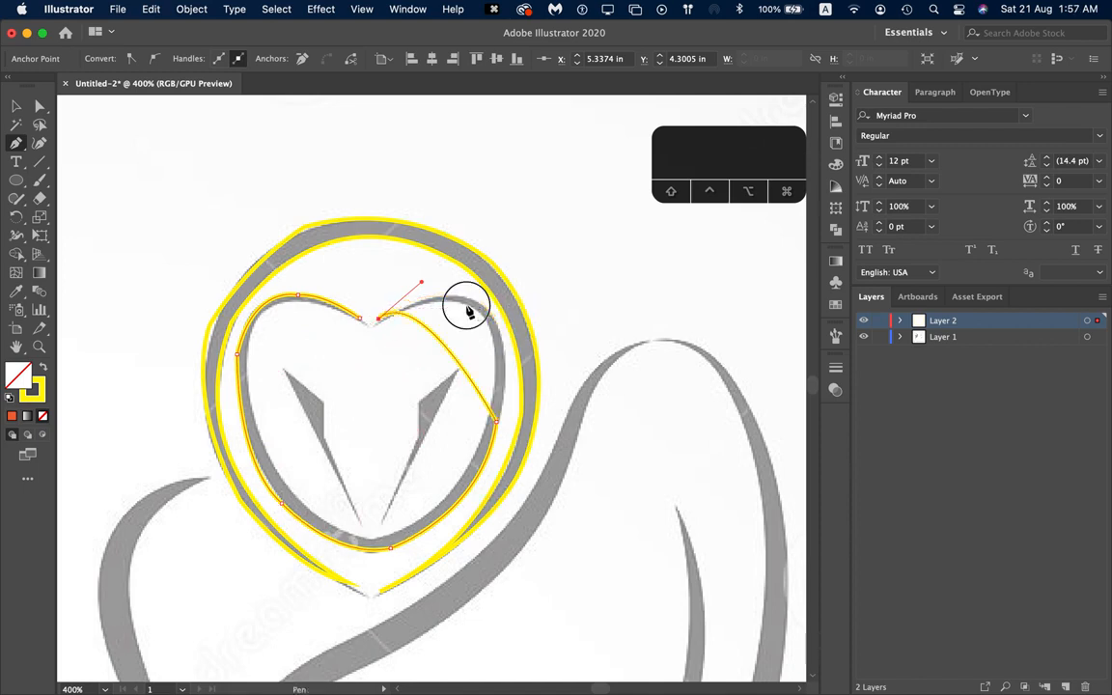
{"action": "key", "text": "super+z"}
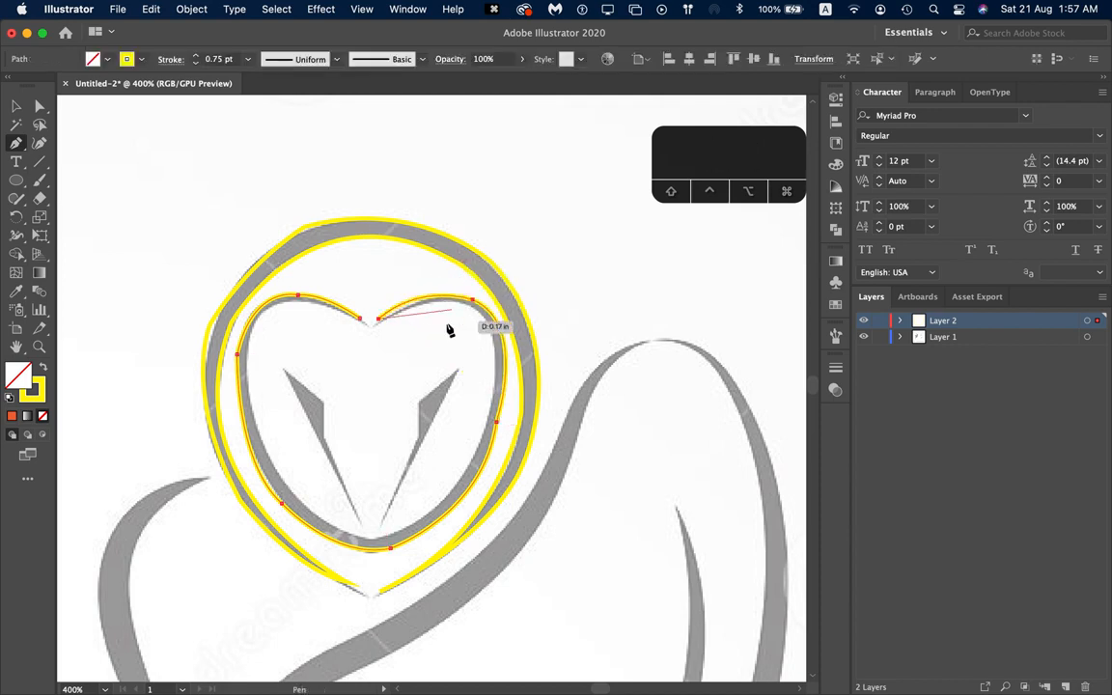
{"action": "left_click", "coordinate": [469, 312]}
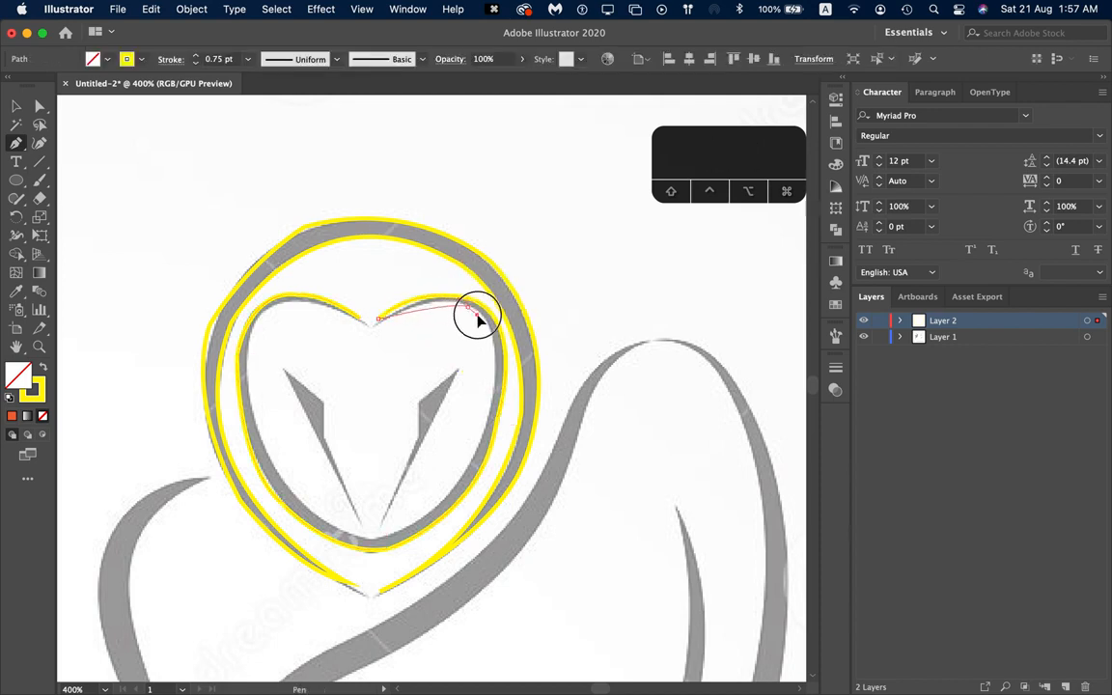
{"action": "left_click_drag", "start_coordinate": [483, 321], "coordinate": [507, 326]}
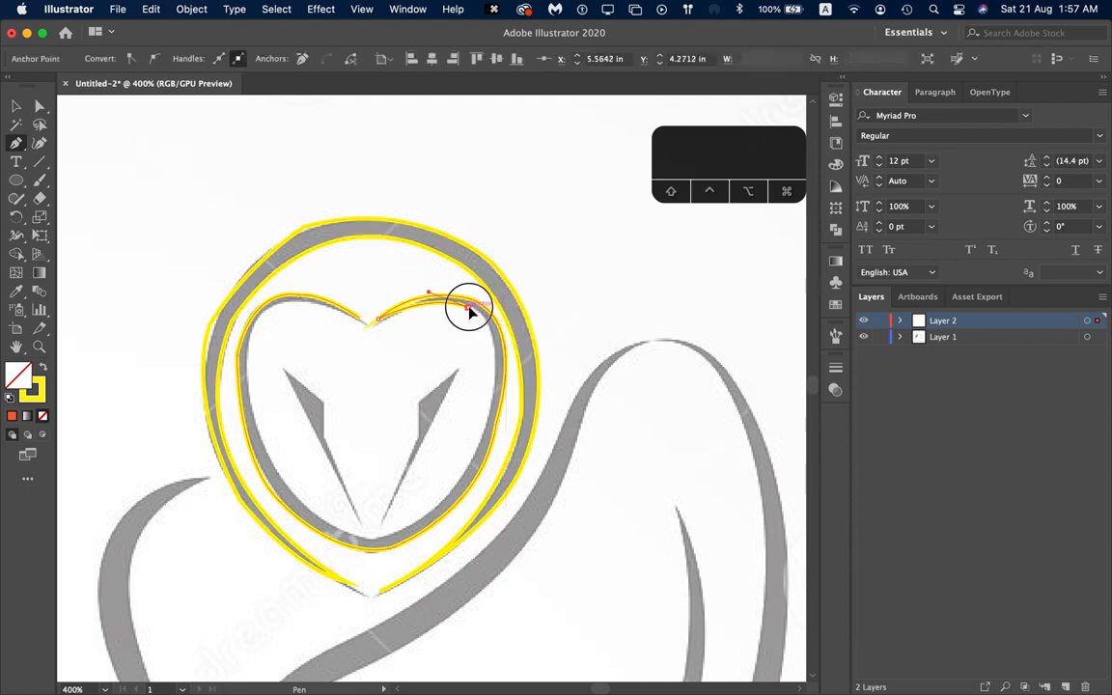
{"action": "mouse_move", "coordinate": [478, 439]}
{"action": "left_mouse_down"}
{"action": "mouse_move", "coordinate": [442, 489]}
{"action": "mouse_move", "coordinate": [437, 558]}
{"action": "left_mouse_up"}
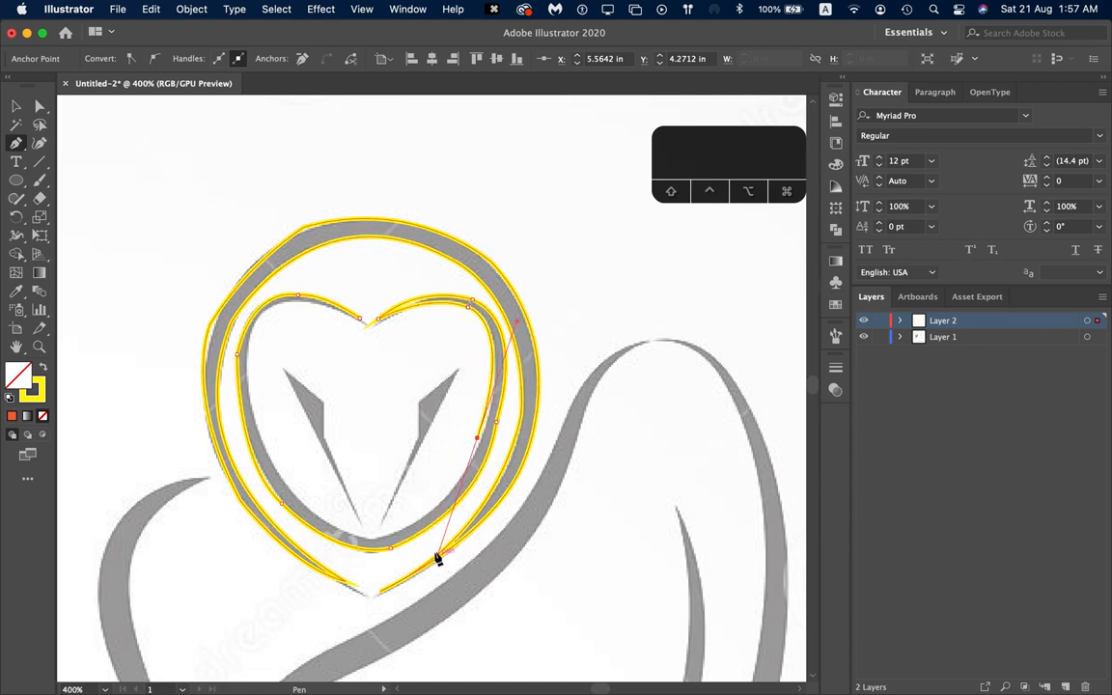
{"action": "left_click", "coordinate": [476, 440]}
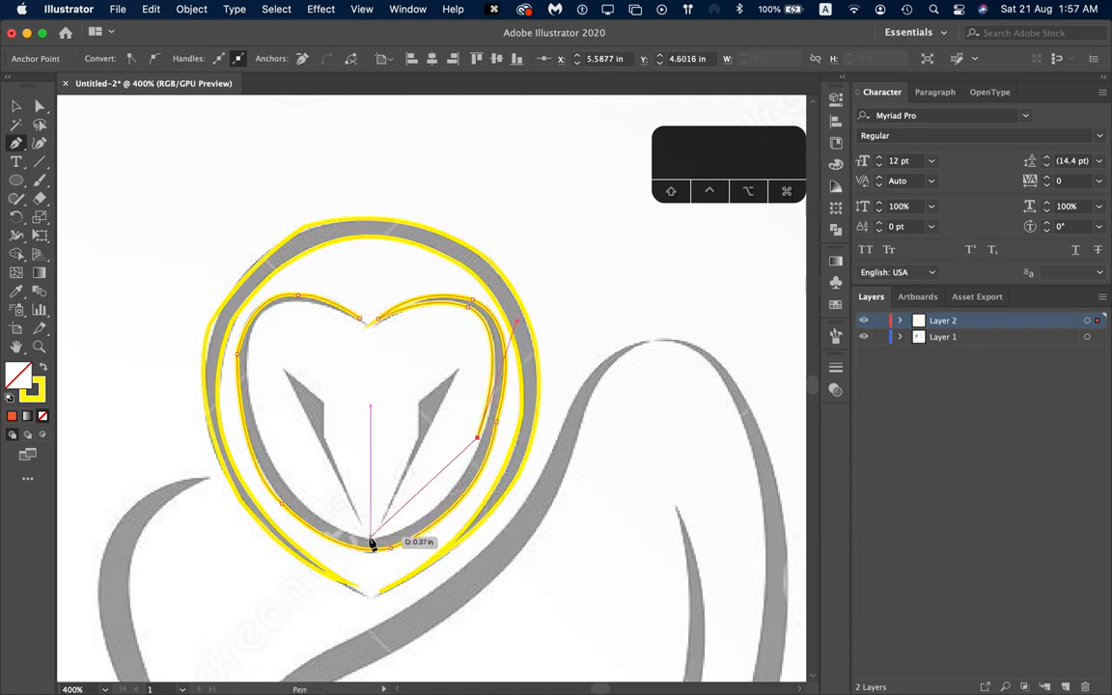
Step: Trace the inner edge of the heart-shaped face around the bottom and up the left side, closing the path at its starting anchor
{"action": "left_click_drag", "start_coordinate": [369, 543], "coordinate": [272, 555]}
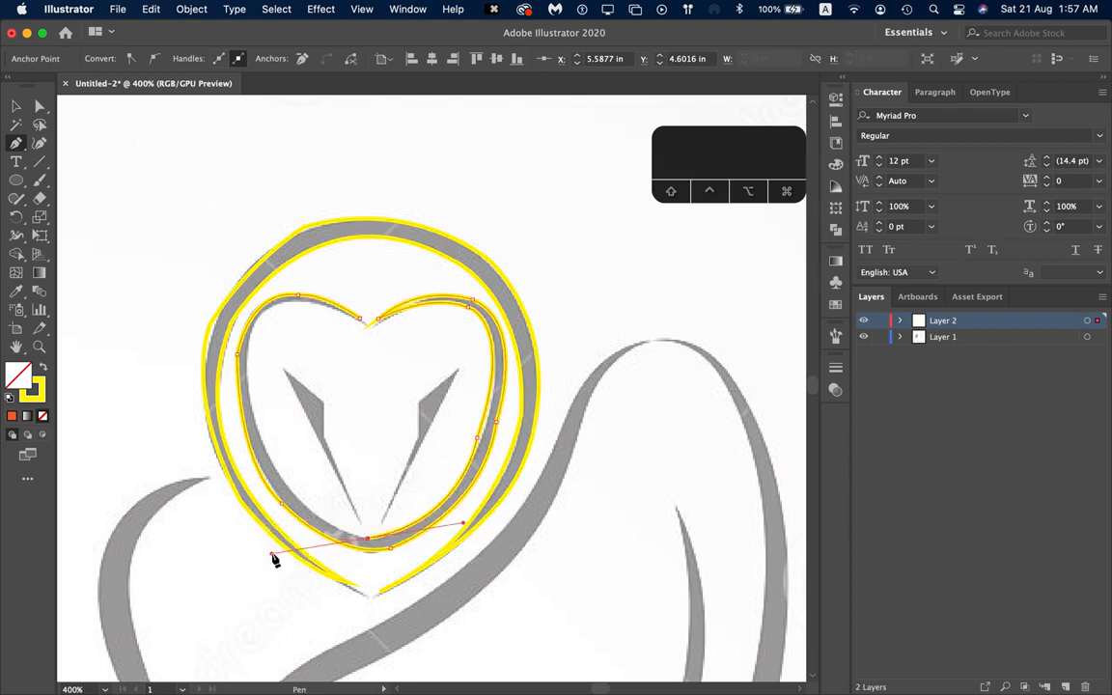
{"action": "left_click", "coordinate": [368, 537]}
{"action": "left_click_drag", "start_coordinate": [248, 370], "coordinate": [234, 208]}
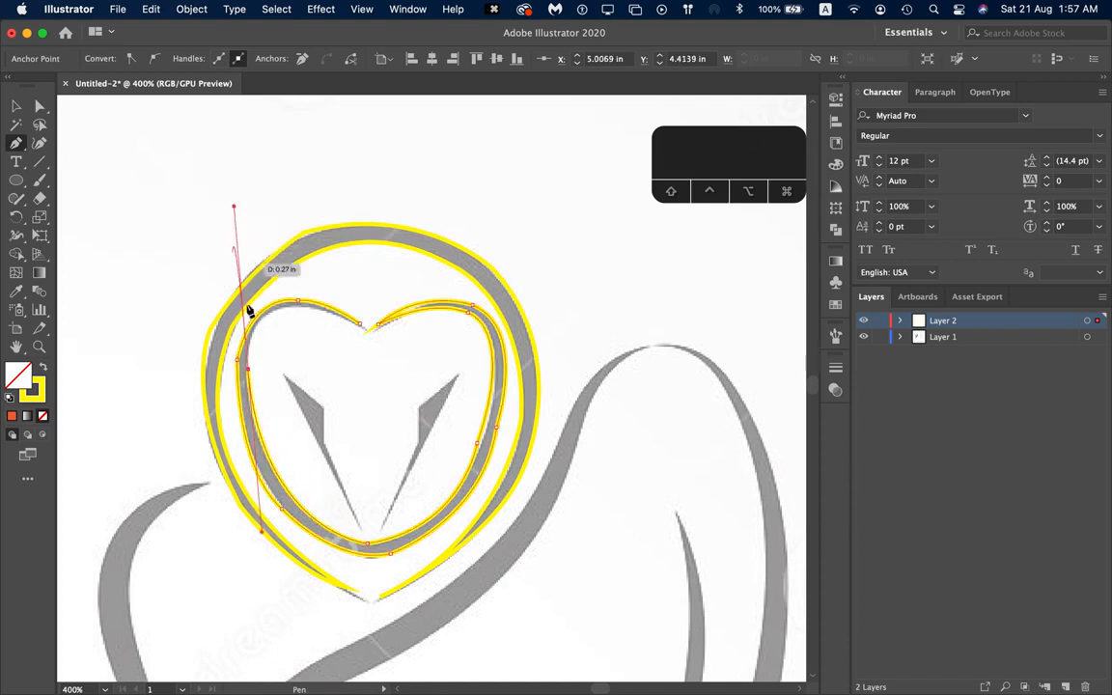
{"action": "left_click", "coordinate": [248, 370]}
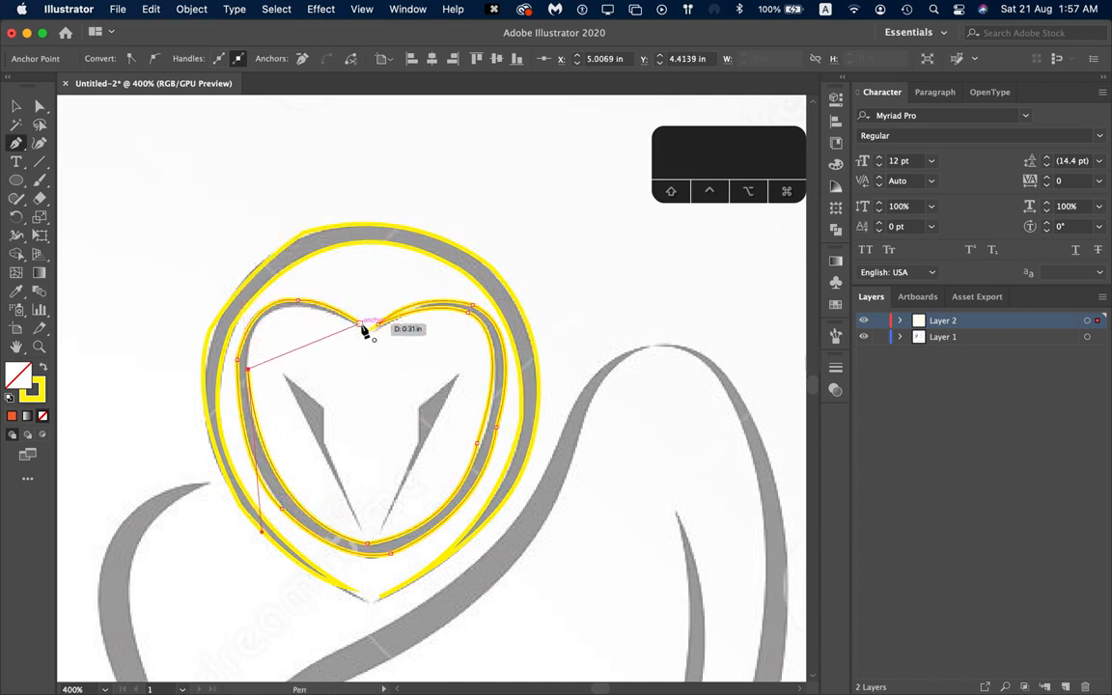
{"action": "left_click_drag", "start_coordinate": [359, 325], "coordinate": [489, 375]}
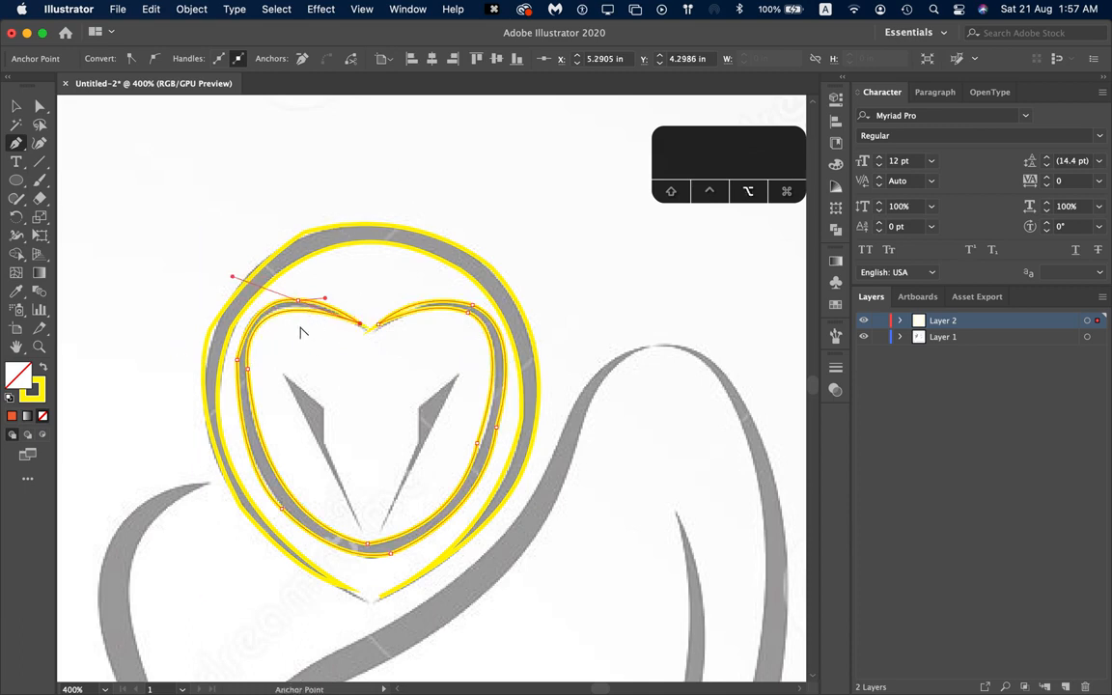
Step: Trace the crescent-shaped wing stroke left of the head as a closed path, then deselect it
{"action": "scroll", "coordinate": [299, 323], "scroll_direction": "down", "scroll_amount": 3}
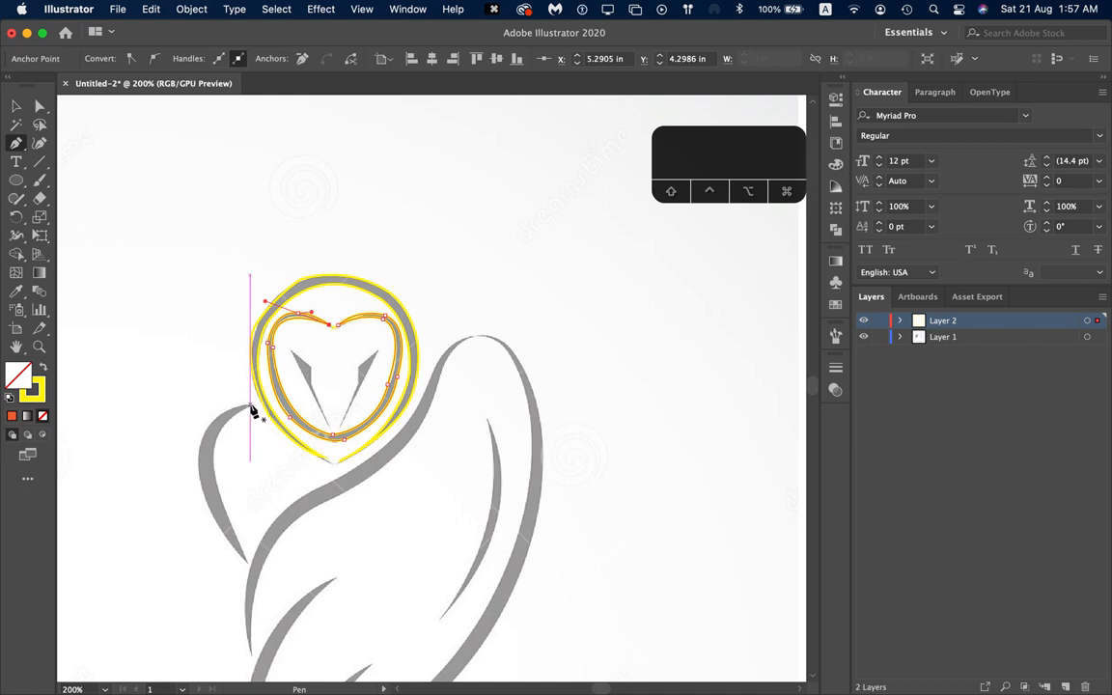
{"action": "left_click", "coordinate": [250, 406]}
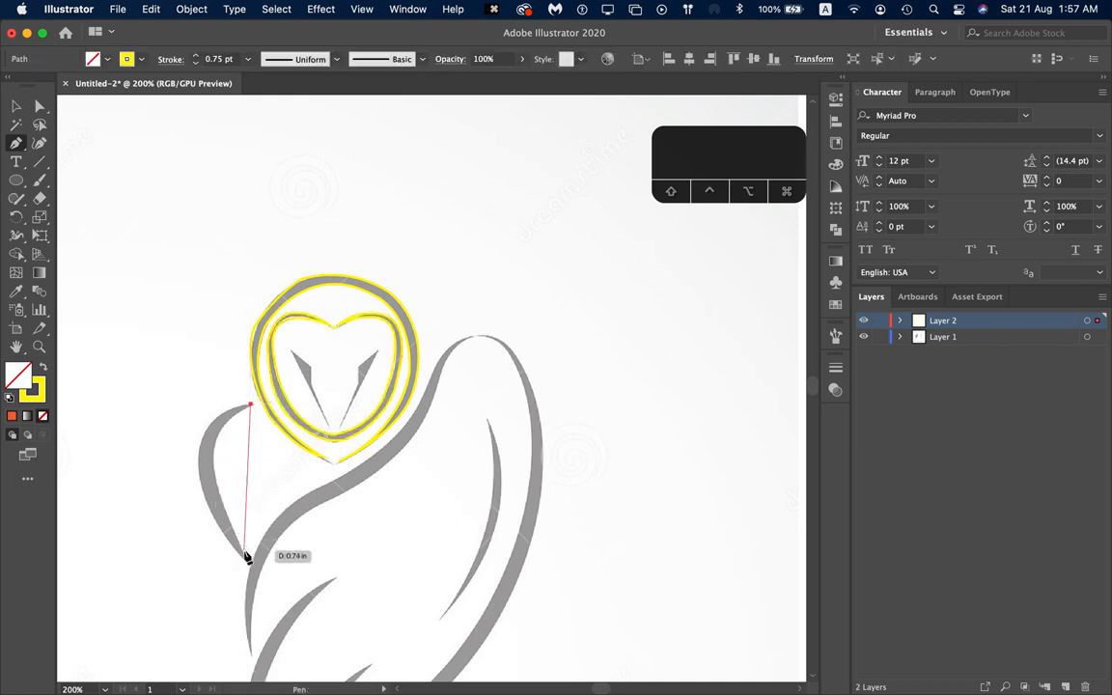
{"action": "left_click_drag", "start_coordinate": [246, 557], "coordinate": [318, 666]}
{"action": "left_click", "coordinate": [247, 560]}
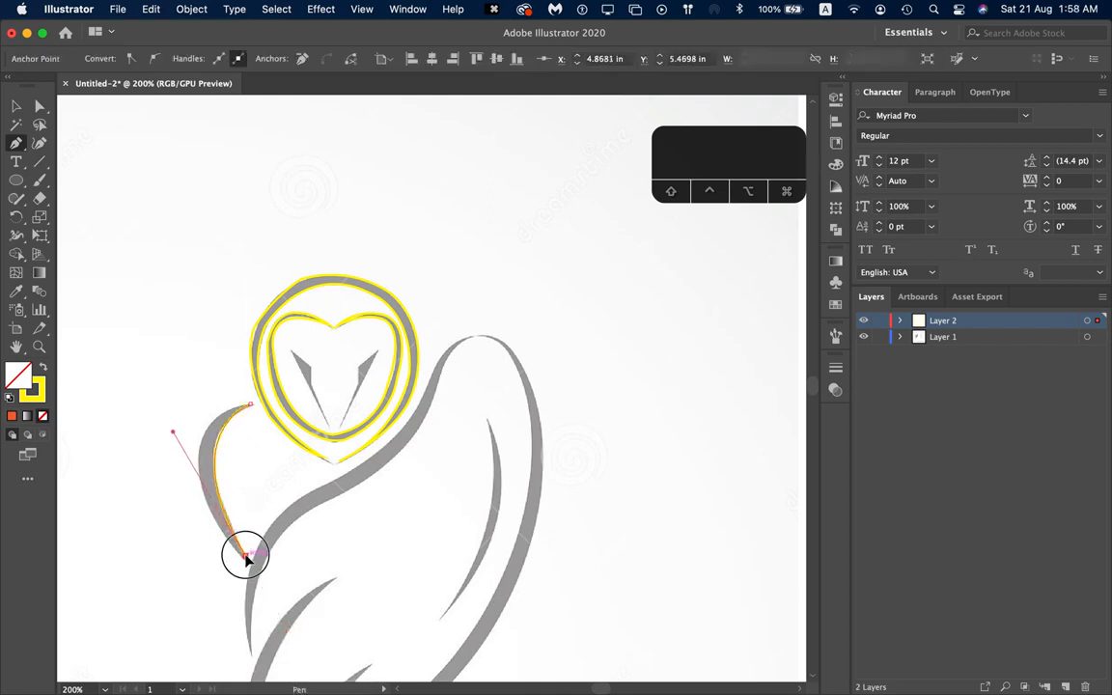
{"action": "left_click_drag", "start_coordinate": [197, 453], "coordinate": [191, 383]}
{"action": "left_click", "coordinate": [197, 454]}
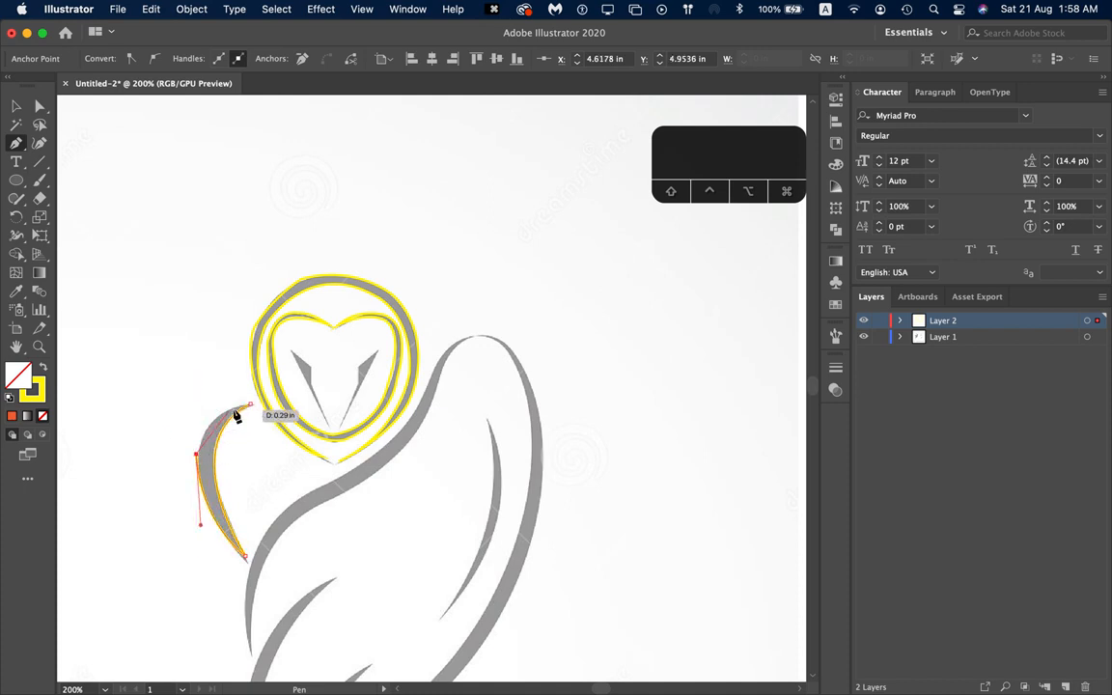
{"action": "left_click_drag", "start_coordinate": [251, 405], "coordinate": [298, 402]}
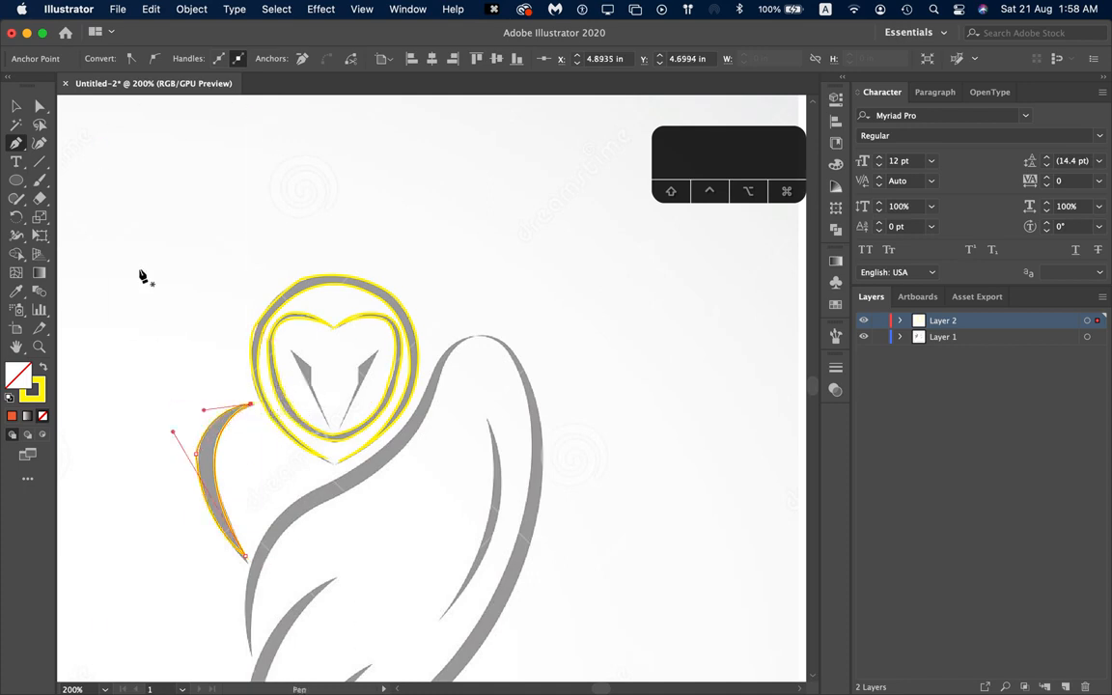
{"action": "scroll", "coordinate": [149, 286], "scroll_direction": "down", "scroll_amount": 3}
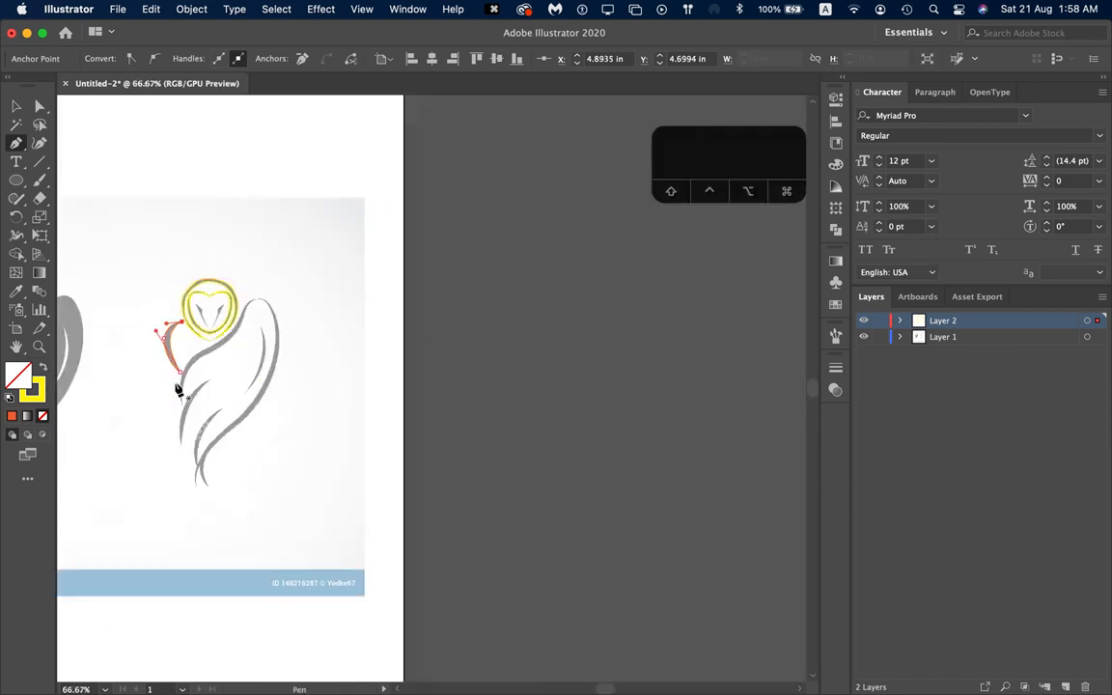
{"action": "key", "text": "v"}
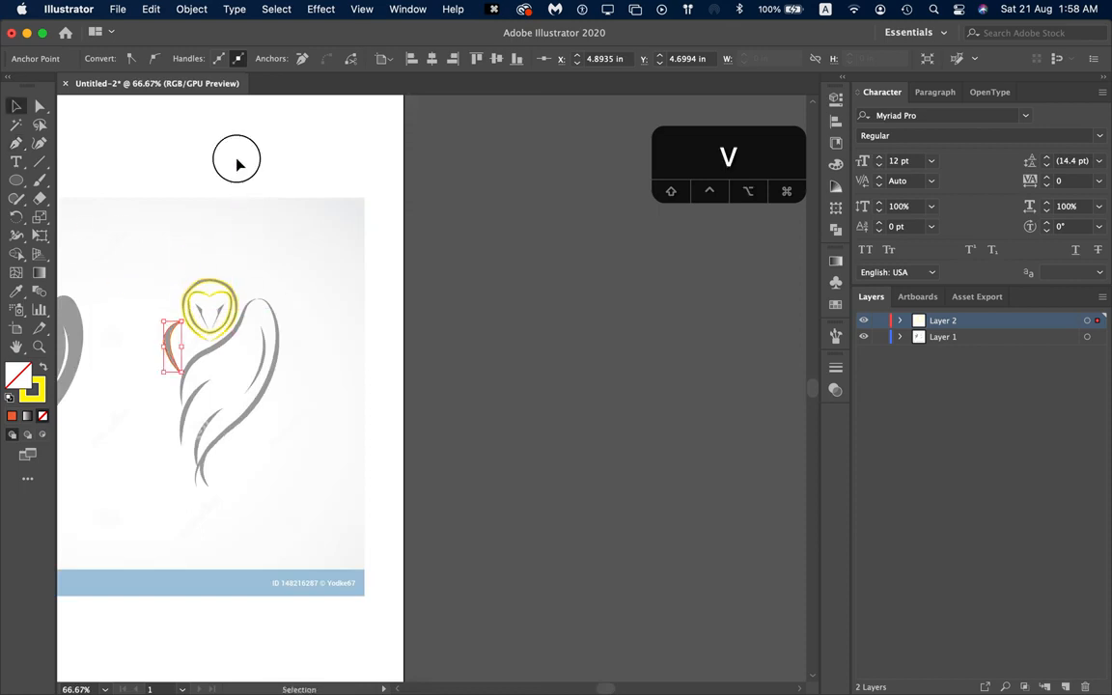
{"action": "left_click", "coordinate": [239, 166]}
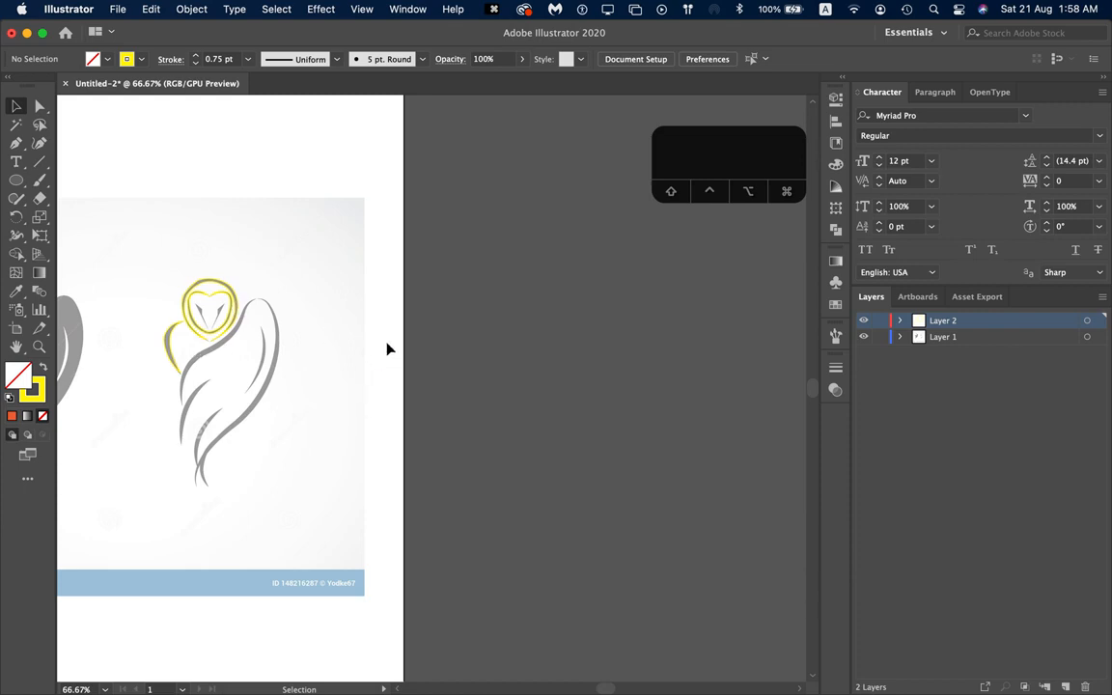
Step: Add a second artboard beside the one holding the owl reference
{"action": "scroll", "coordinate": [375, 347], "scroll_direction": "down", "scroll_amount": 1}
{"action": "scroll", "coordinate": [503, 253], "scroll_direction": "left", "scroll_amount": 1}
{"action": "scroll", "coordinate": [504, 253], "scroll_direction": "down", "scroll_amount": 1}
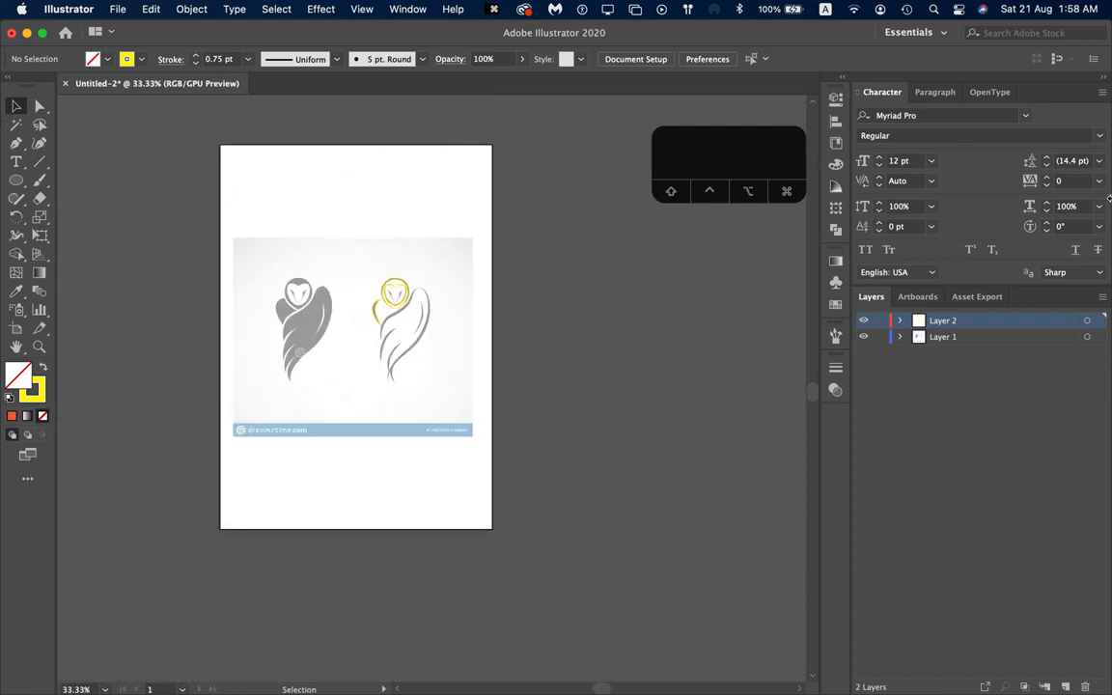
{"action": "left_click", "coordinate": [917, 298]}
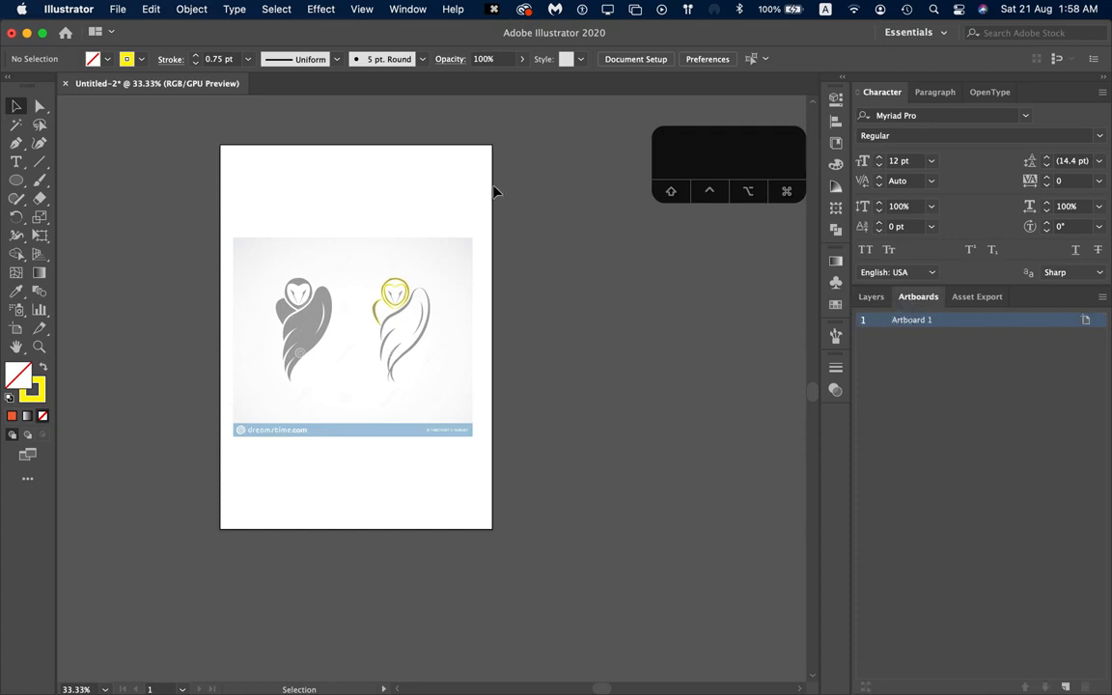
{"action": "left_click", "coordinate": [1065, 687]}
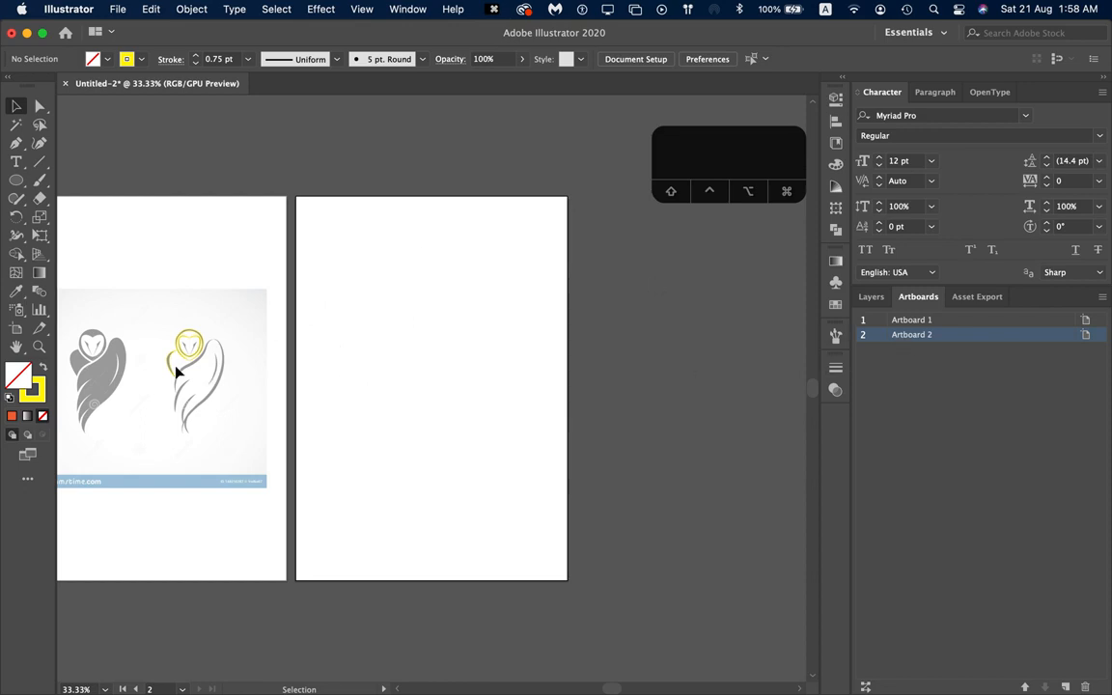
Step: Move all the traced head, face and wing paths together onto the second artboard and deselect them
{"action": "left_click_drag", "start_coordinate": [161, 321], "coordinate": [223, 407]}
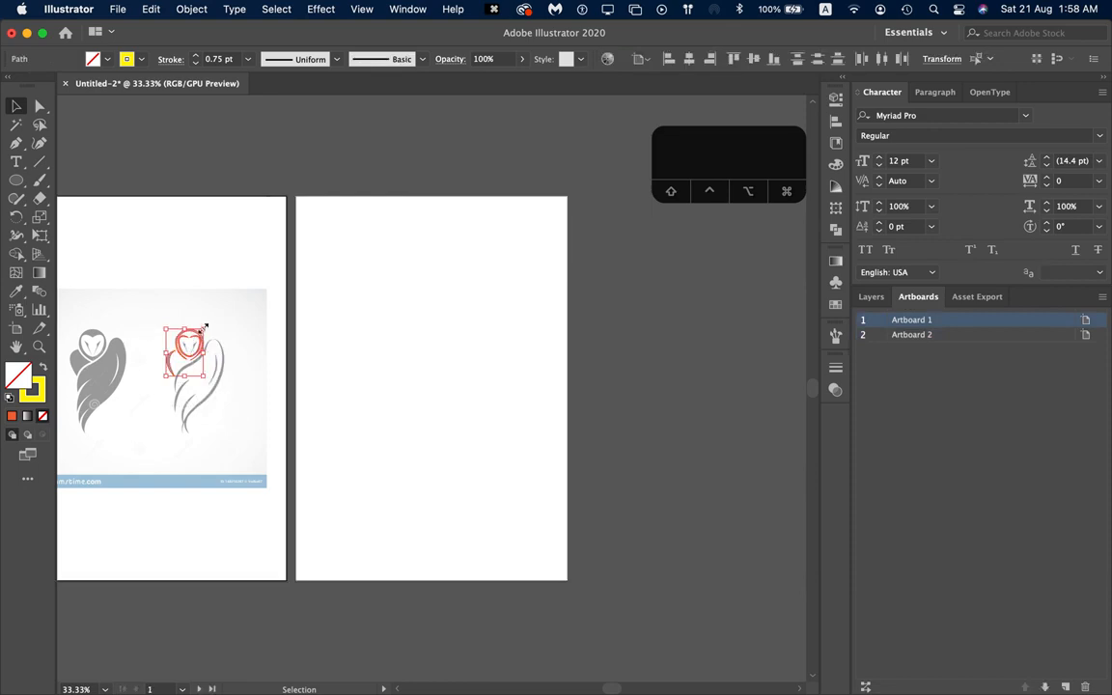
{"action": "left_click_drag", "start_coordinate": [191, 351], "coordinate": [373, 348]}
{"action": "left_click", "coordinate": [457, 298]}
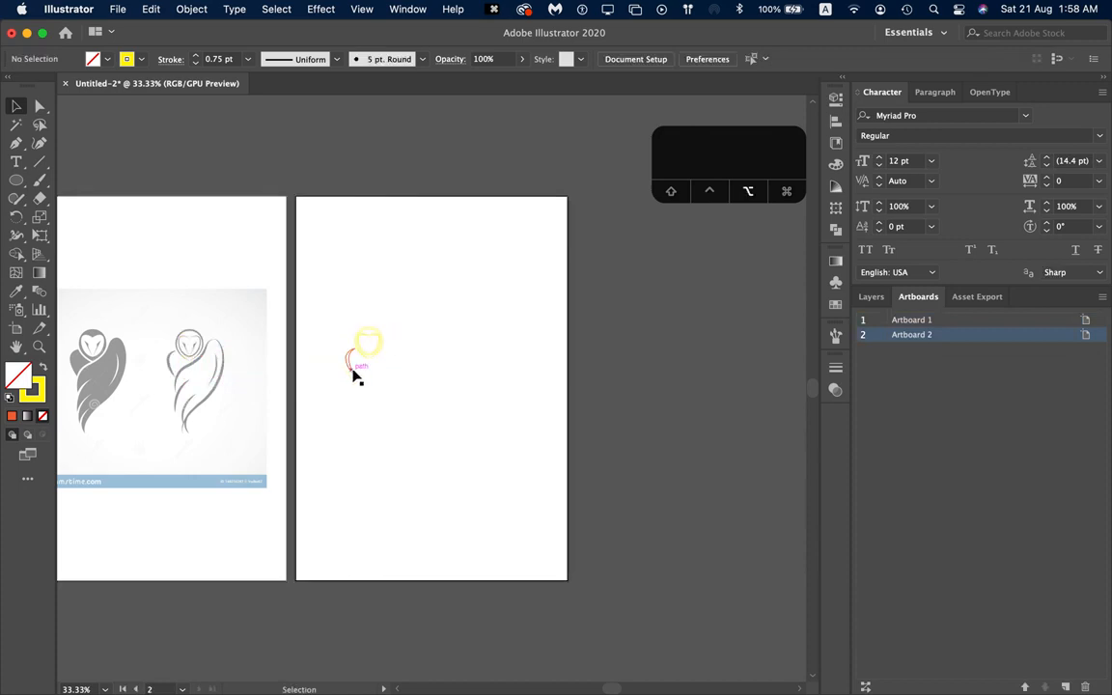
Step: Switch to outline view and examine the traced paths on the second artboard against the reference image's frame
{"action": "scroll", "coordinate": [355, 376], "scroll_direction": "up", "scroll_amount": 5}
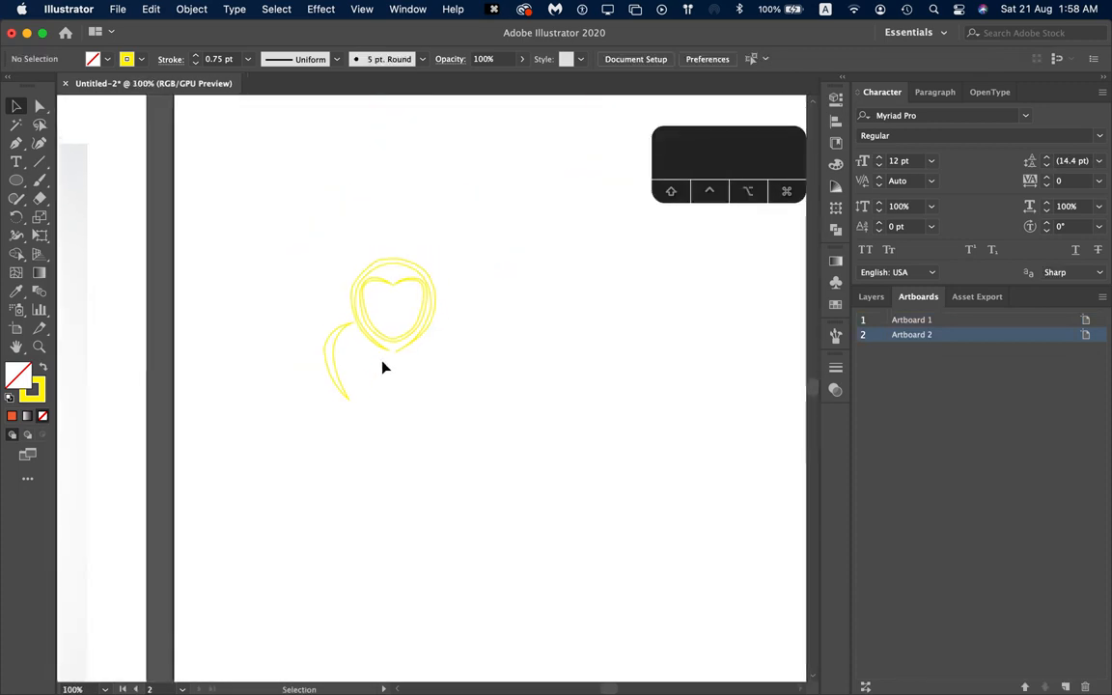
{"action": "scroll", "coordinate": [392, 394], "scroll_direction": "up", "scroll_amount": 2}
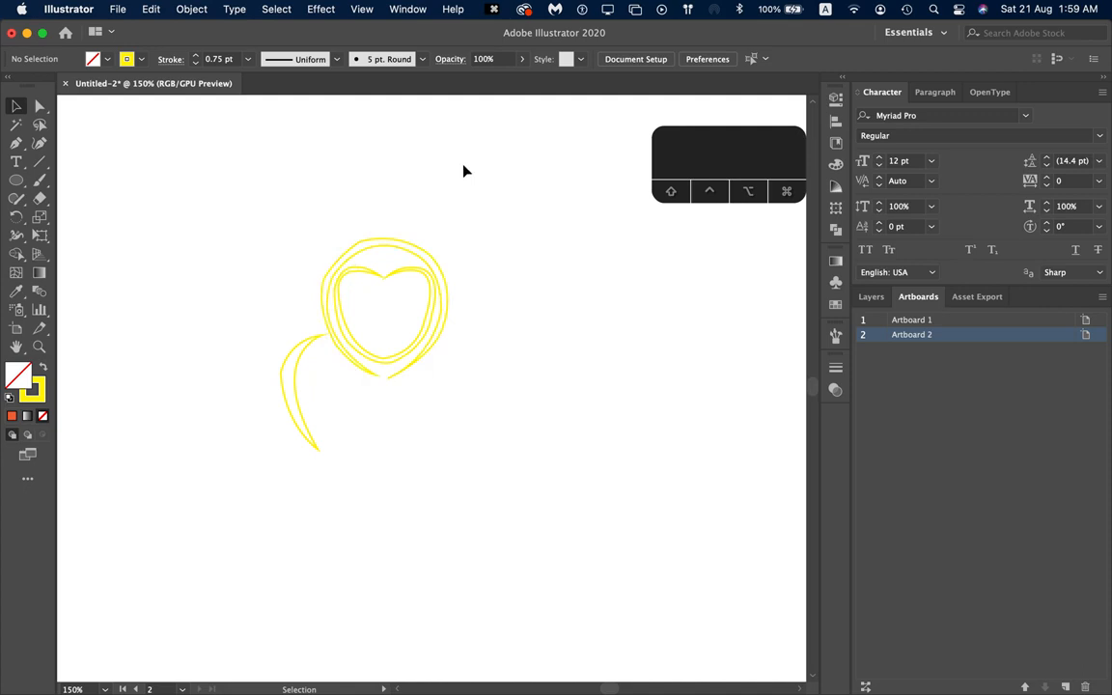
{"action": "key", "text": "super+y"}
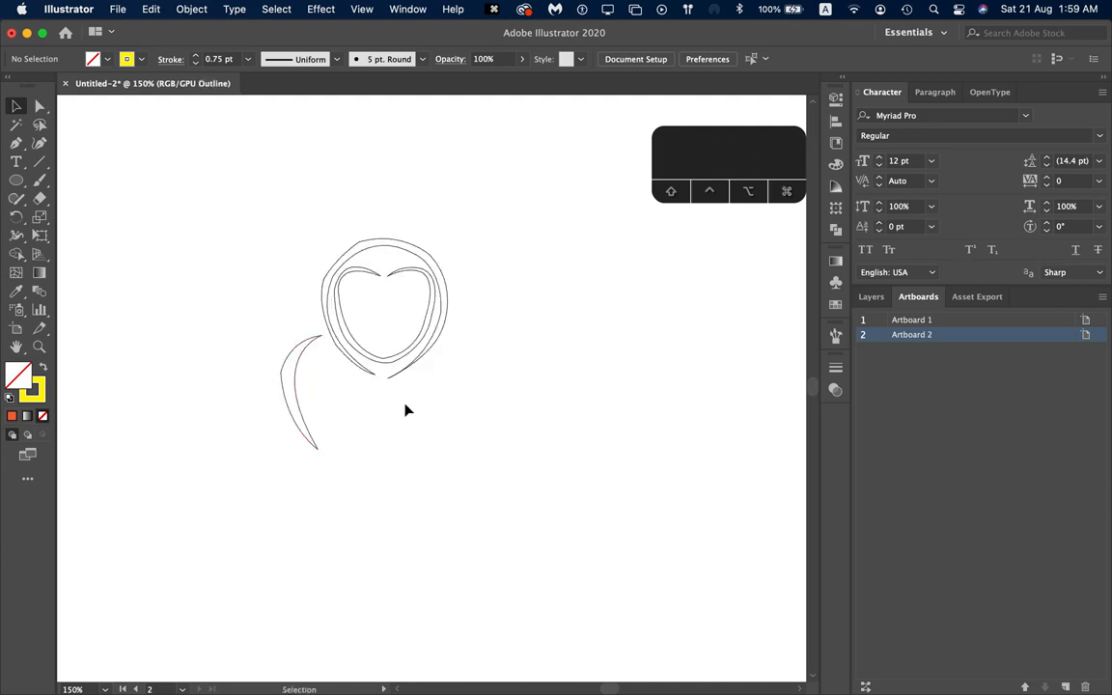
{"action": "scroll", "coordinate": [275, 238], "scroll_direction": "down", "scroll_amount": 3}
{"action": "scroll", "coordinate": [291, 230], "scroll_direction": "left", "scroll_amount": 8}
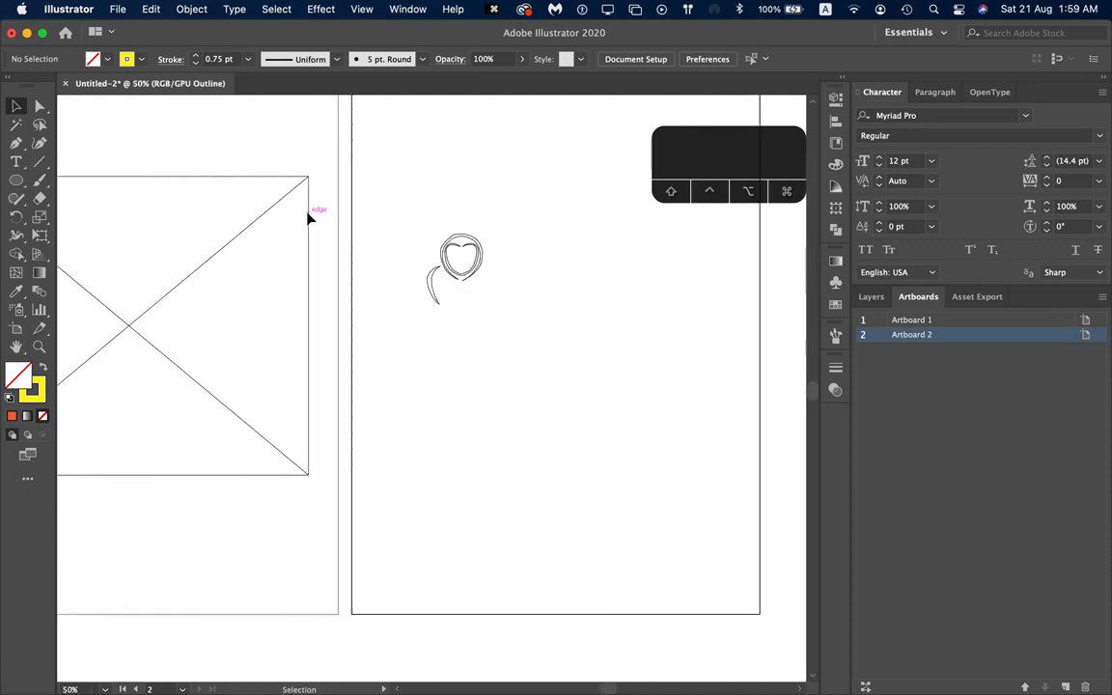
{"action": "scroll", "coordinate": [308, 219], "scroll_direction": "down", "scroll_amount": 3}
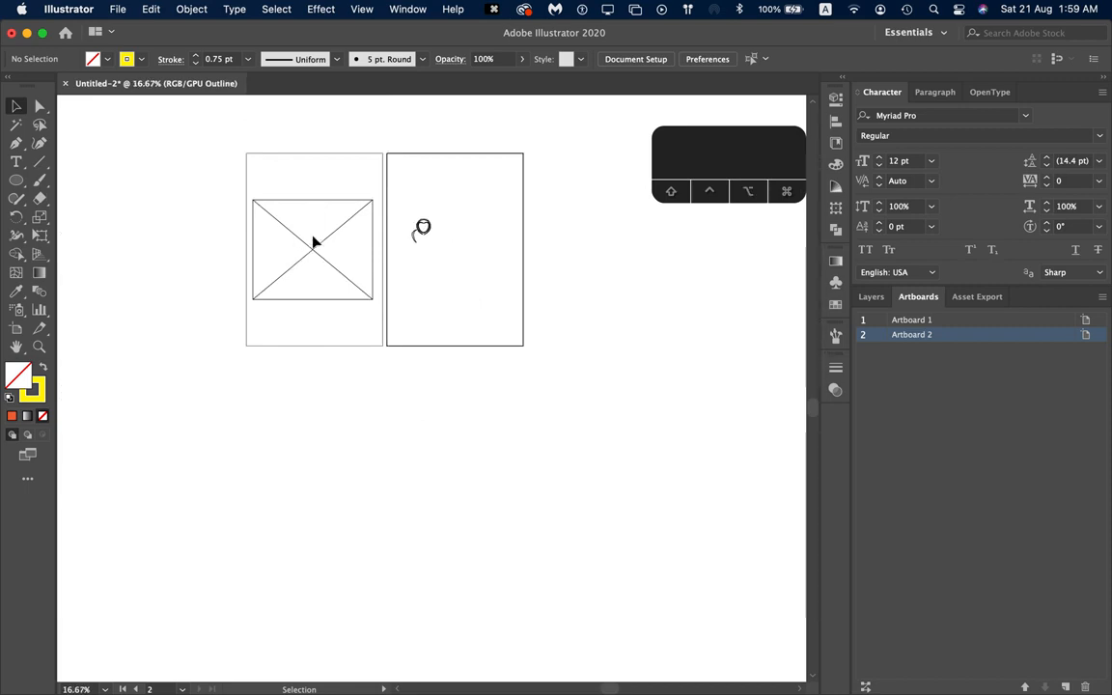
{"action": "scroll", "coordinate": [435, 237], "scroll_direction": "up", "scroll_amount": 5}
{"action": "scroll", "coordinate": [435, 237], "scroll_direction": "up", "scroll_amount": 2}
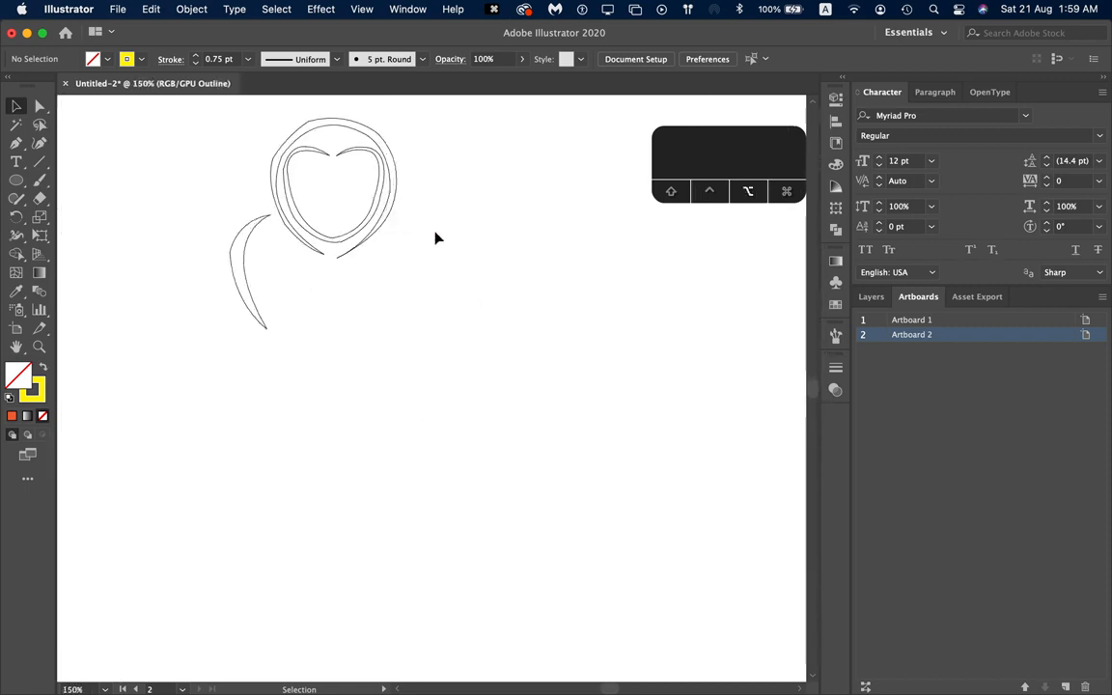
{"action": "scroll", "coordinate": [435, 278], "scroll_direction": "up", "scroll_amount": 5}
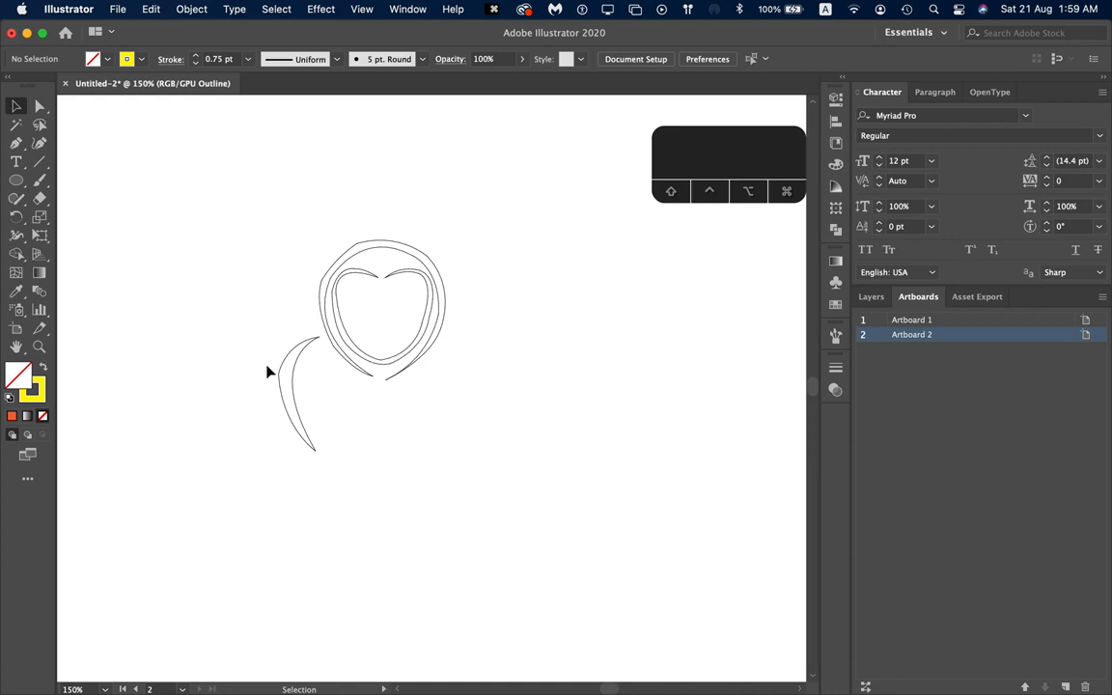
Step: Examine the crescent wing path's left anchor point and its direction handles at close range
{"action": "left_click", "coordinate": [284, 378]}
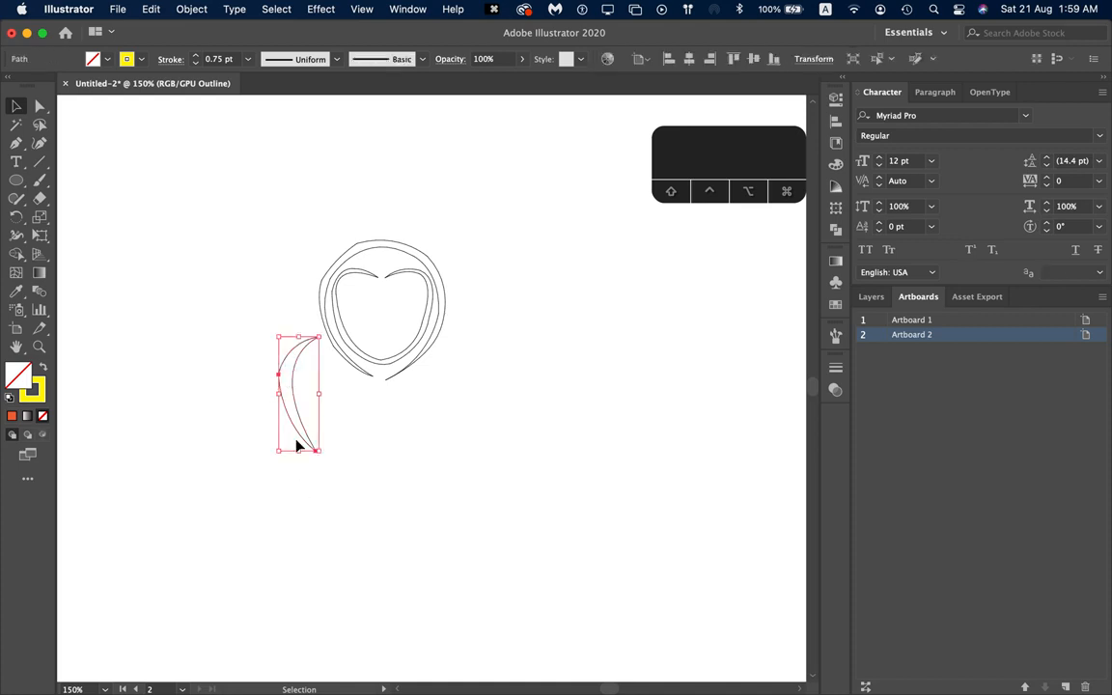
{"action": "left_click", "coordinate": [202, 382]}
{"action": "left_click", "coordinate": [281, 385]}
{"action": "key", "text": "super"}
{"action": "left_click", "coordinate": [278, 375], "text": "super"}
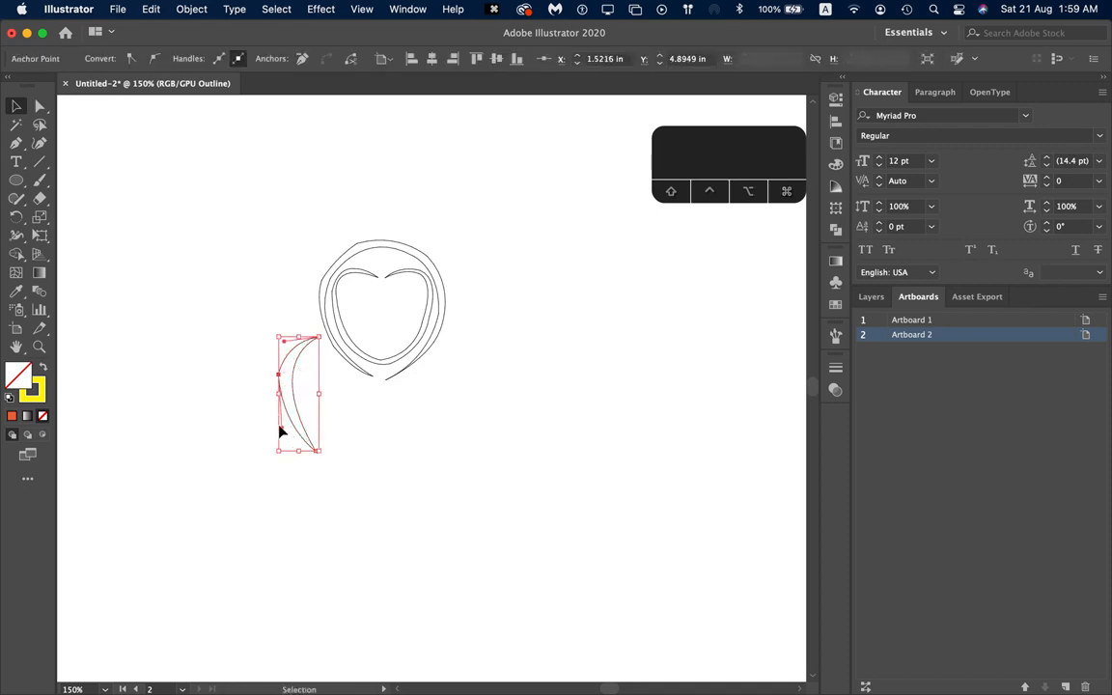
{"action": "scroll", "coordinate": [285, 425], "scroll_direction": "up", "scroll_amount": 5}
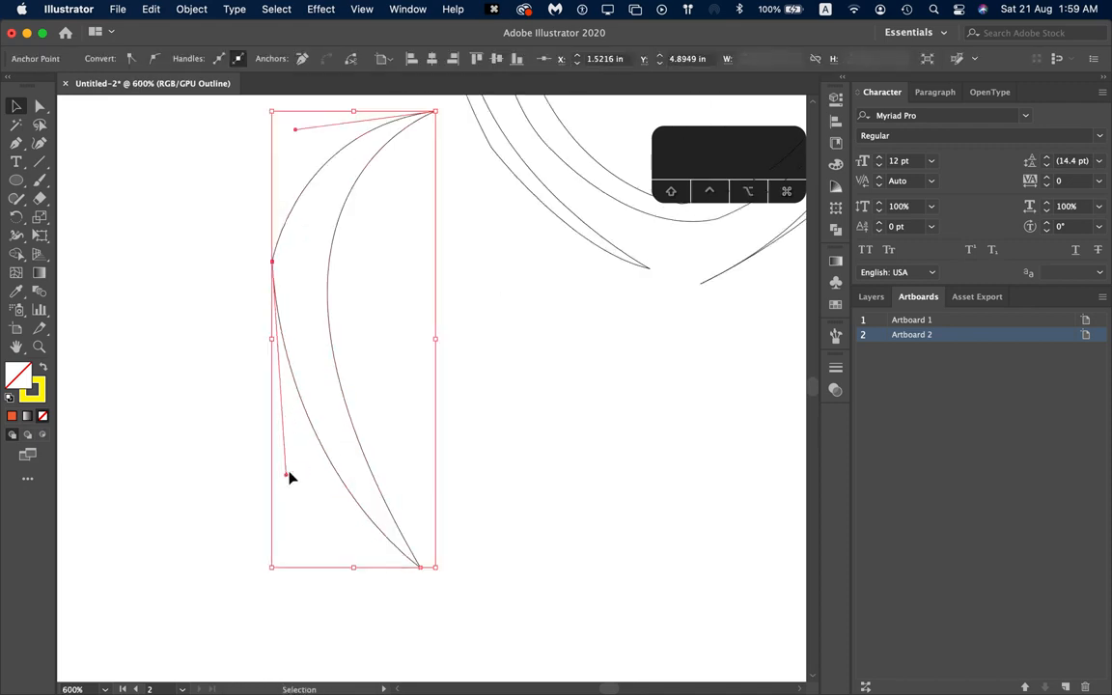
{"action": "left_click", "coordinate": [171, 321]}
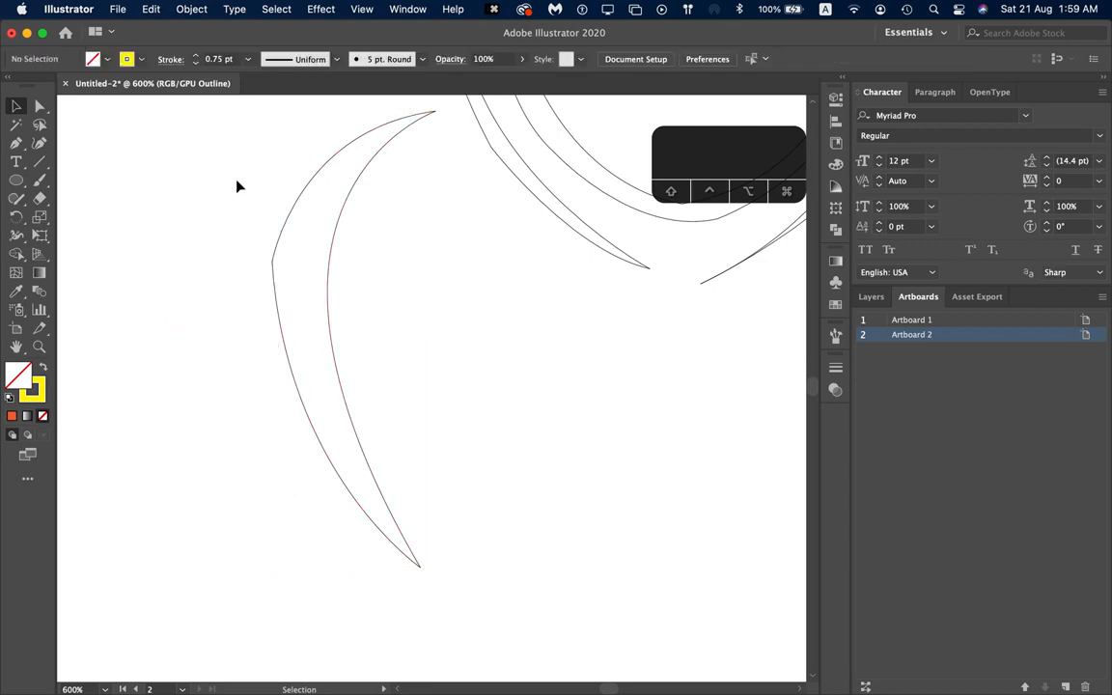
Step: Select the crescent wing path and smooth its outer curve around the left anchor point with the Smooth tool
{"action": "scroll", "coordinate": [249, 171], "scroll_direction": "down", "scroll_amount": 2}
{"action": "left_click_drag", "start_coordinate": [248, 175], "coordinate": [338, 348]}
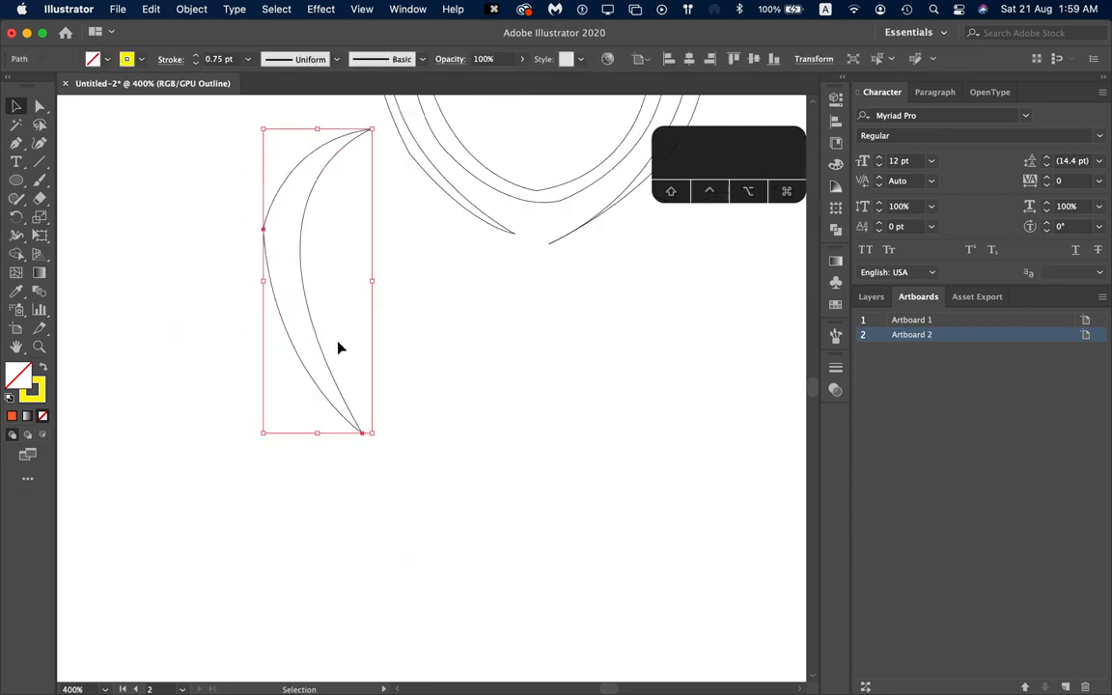
{"action": "left_click", "coordinate": [18, 198]}
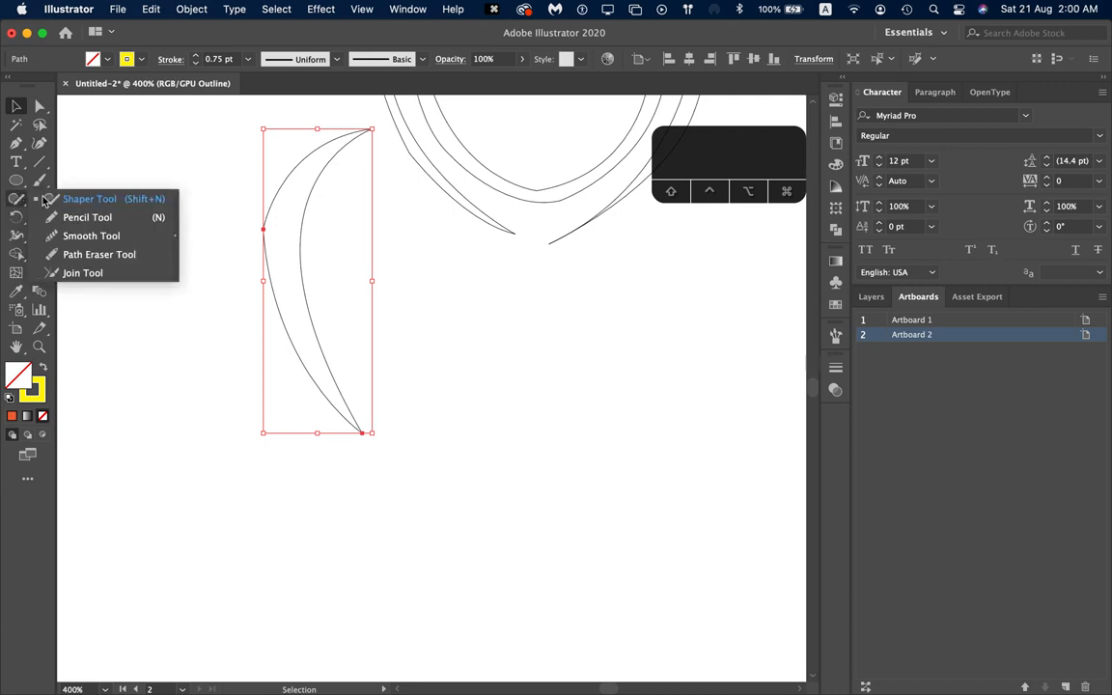
{"action": "left_click", "coordinate": [128, 239]}
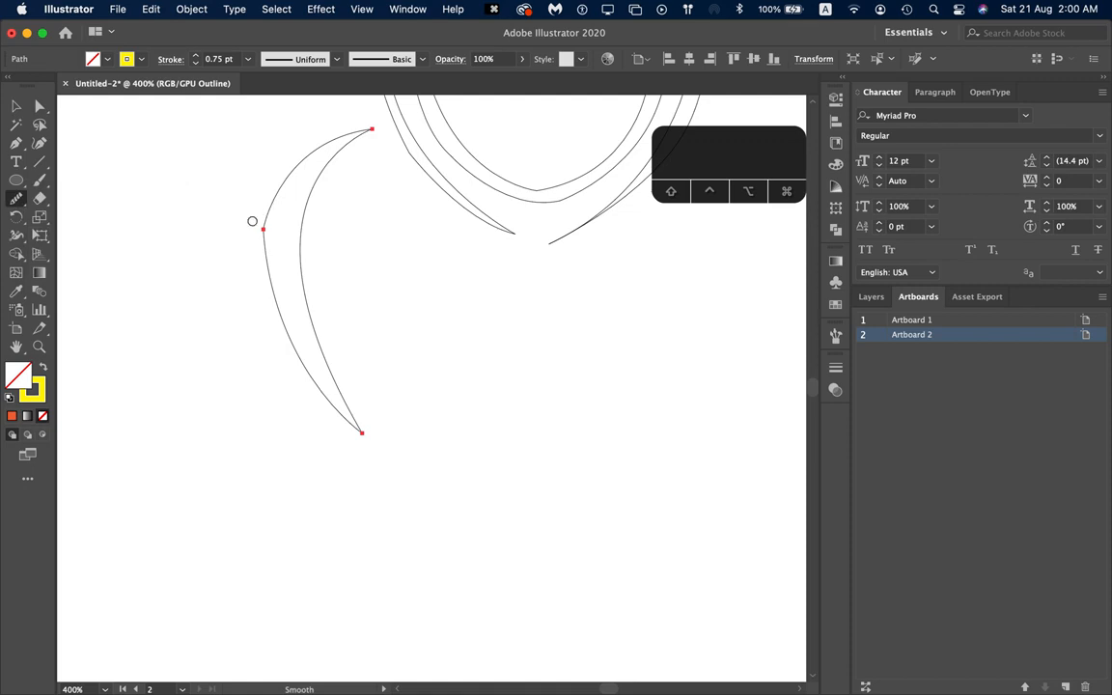
{"action": "scroll", "coordinate": [231, 203], "scroll_direction": "up", "scroll_amount": 1}
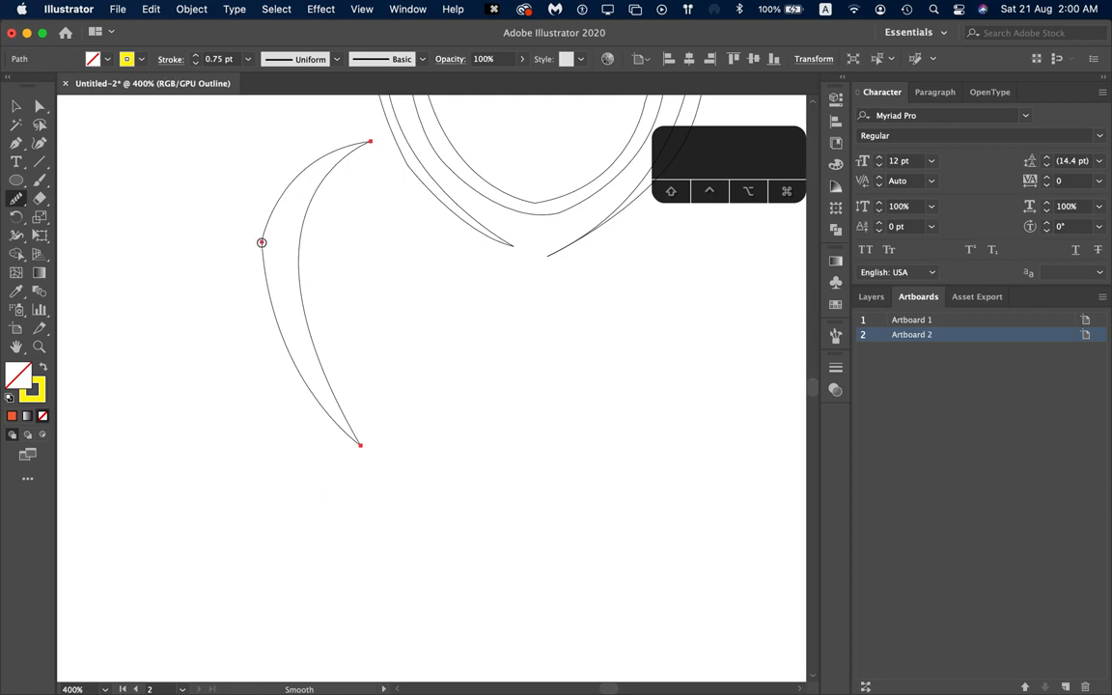
{"action": "left_click_drag", "start_coordinate": [261, 242], "coordinate": [265, 239]}
{"action": "left_click_drag", "start_coordinate": [263, 268], "coordinate": [265, 263]}
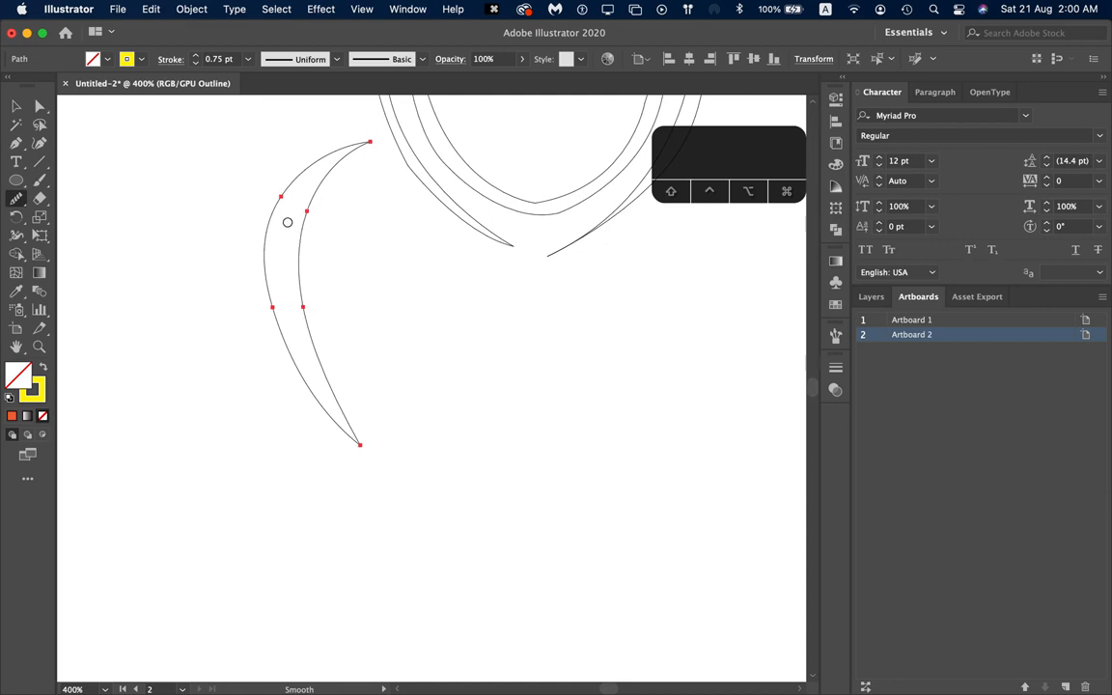
Step: Smooth the upper-left and middle stretches of the crescent's outer curve, and deselect the path
{"action": "left_click_drag", "start_coordinate": [283, 196], "coordinate": [251, 239]}
{"action": "left_click_drag", "start_coordinate": [281, 194], "coordinate": [275, 210]}
{"action": "left_click_drag", "start_coordinate": [275, 309], "coordinate": [273, 349]}
{"action": "key", "text": "v"}
{"action": "left_click", "coordinate": [442, 304]}
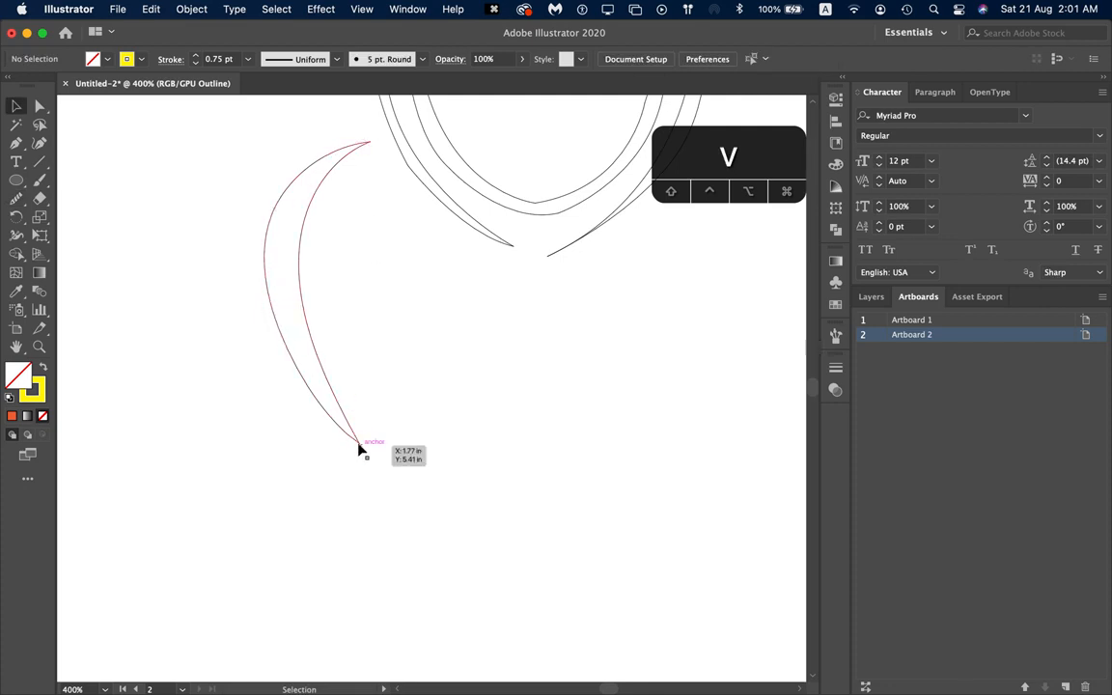
Step: Reselect the crescent and smooth the lower part of its outer curve from the bottom tip upward, finishing with it deselected
{"action": "left_click_drag", "start_coordinate": [329, 454], "coordinate": [405, 318]}
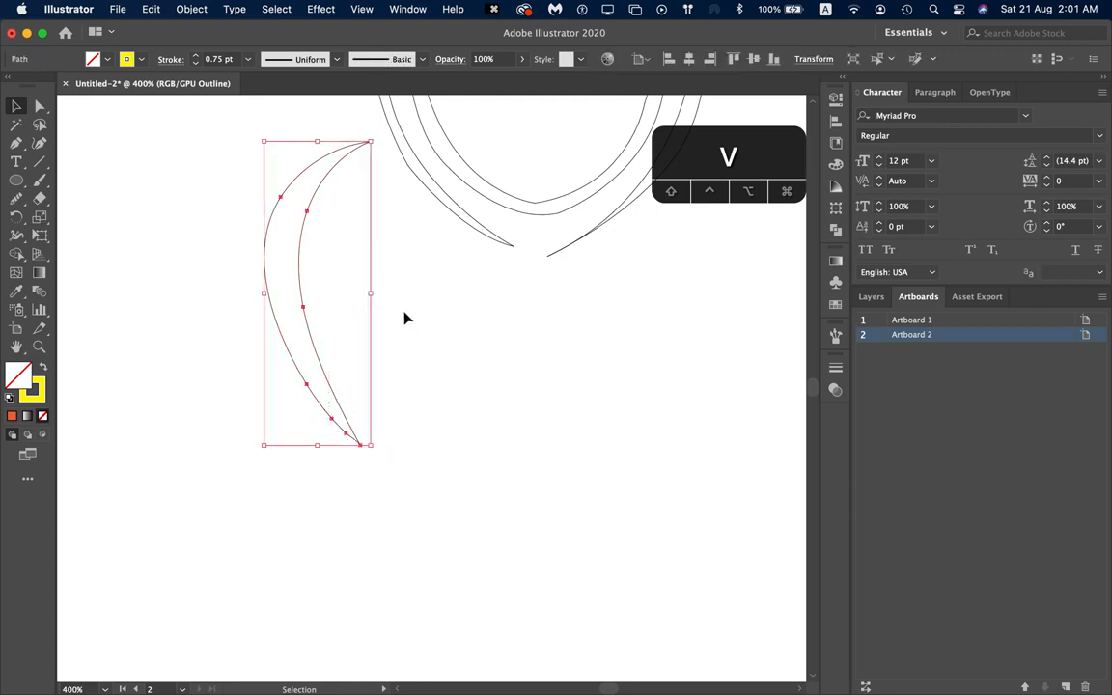
{"action": "left_click", "coordinate": [18, 200]}
{"action": "left_click", "coordinate": [89, 235]}
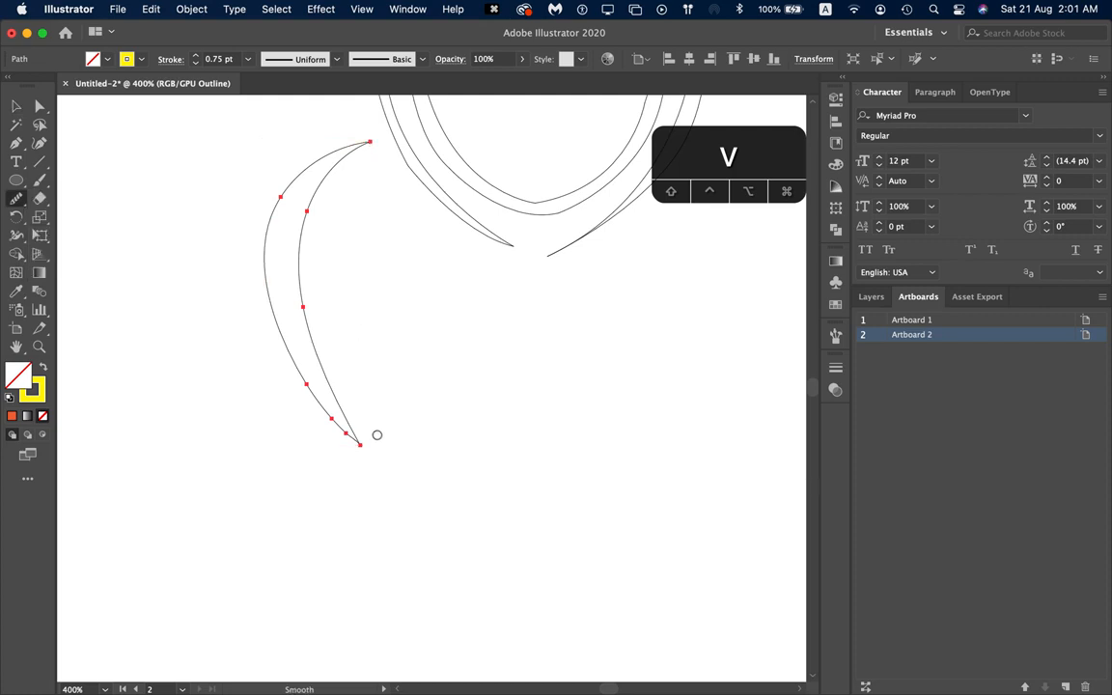
{"action": "left_click_drag", "start_coordinate": [359, 446], "coordinate": [253, 285]}
{"action": "key", "text": "v"}
{"action": "left_click", "coordinate": [407, 511]}
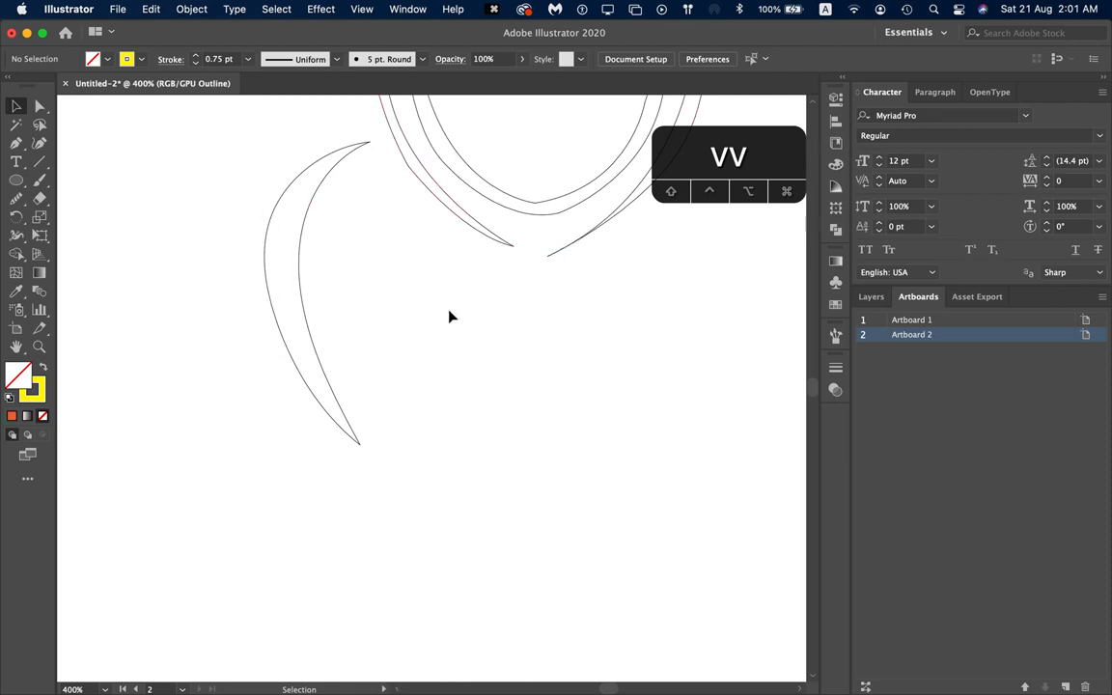
Step: Select the outer head path and smooth the angular upper-left stretch of its outer edge with the Smooth tool
{"action": "scroll", "coordinate": [449, 315], "scroll_direction": "up", "scroll_amount": 5}
{"action": "scroll", "coordinate": [448, 315], "scroll_direction": "right", "scroll_amount": 3}
{"action": "scroll", "coordinate": [315, 349], "scroll_direction": "up", "scroll_amount": 2}
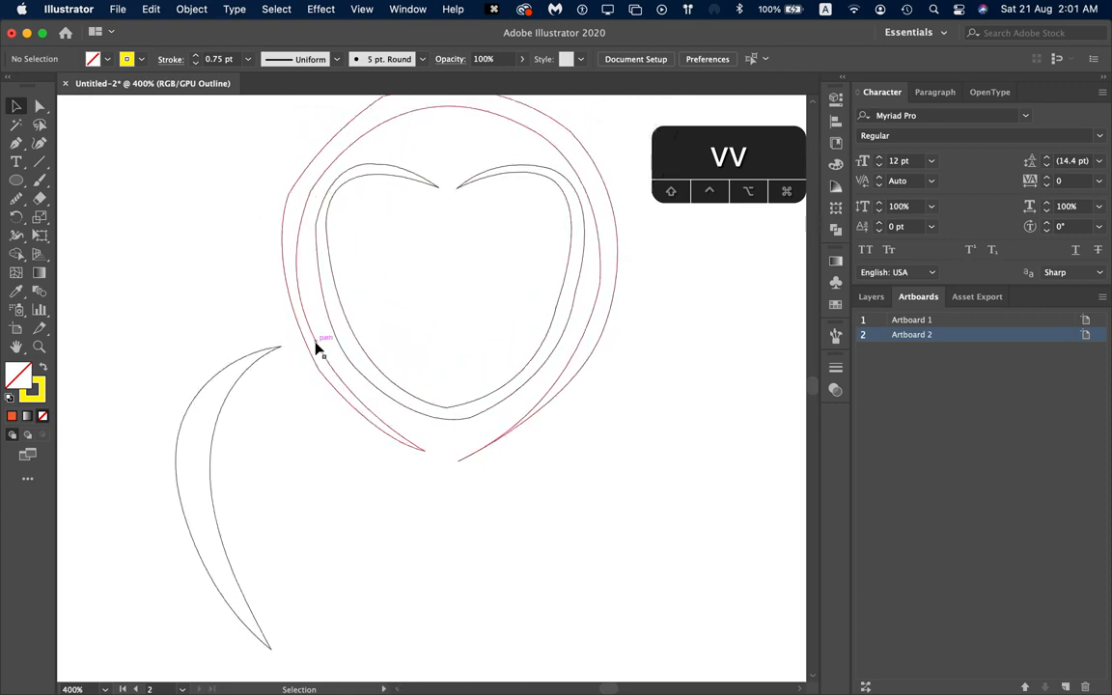
{"action": "scroll", "coordinate": [321, 218], "scroll_direction": "up", "scroll_amount": 2}
{"action": "scroll", "coordinate": [321, 218], "scroll_direction": "right", "scroll_amount": 1}
{"action": "left_click_drag", "start_coordinate": [294, 131], "coordinate": [364, 169]}
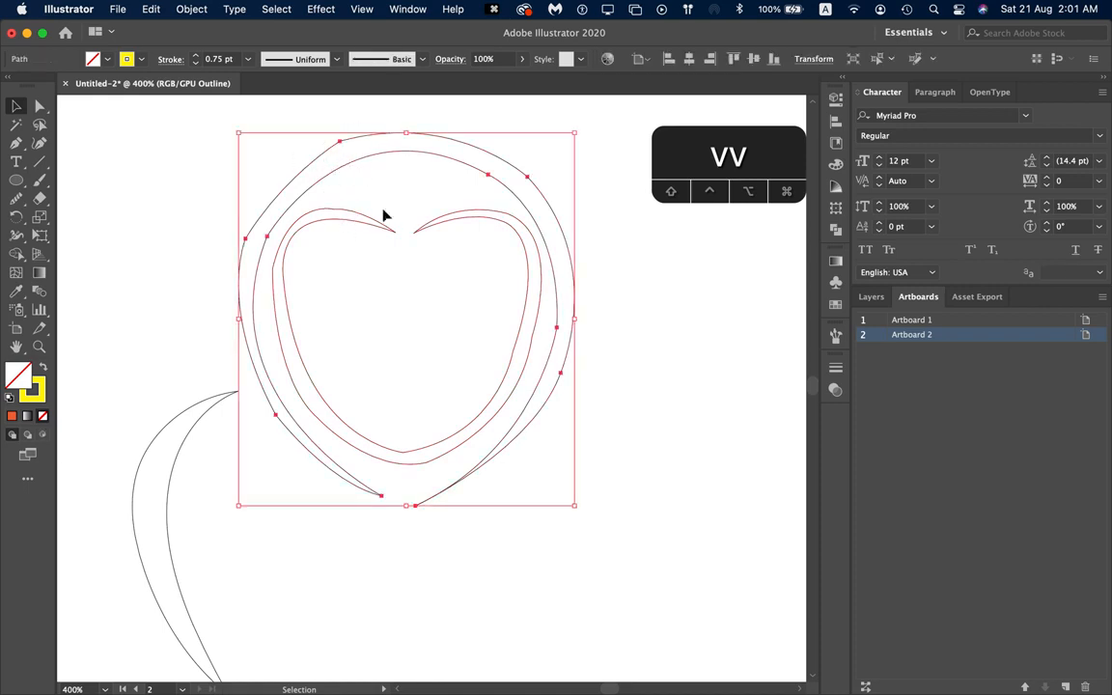
{"action": "left_click_drag", "start_coordinate": [15, 197], "coordinate": [47, 217]}
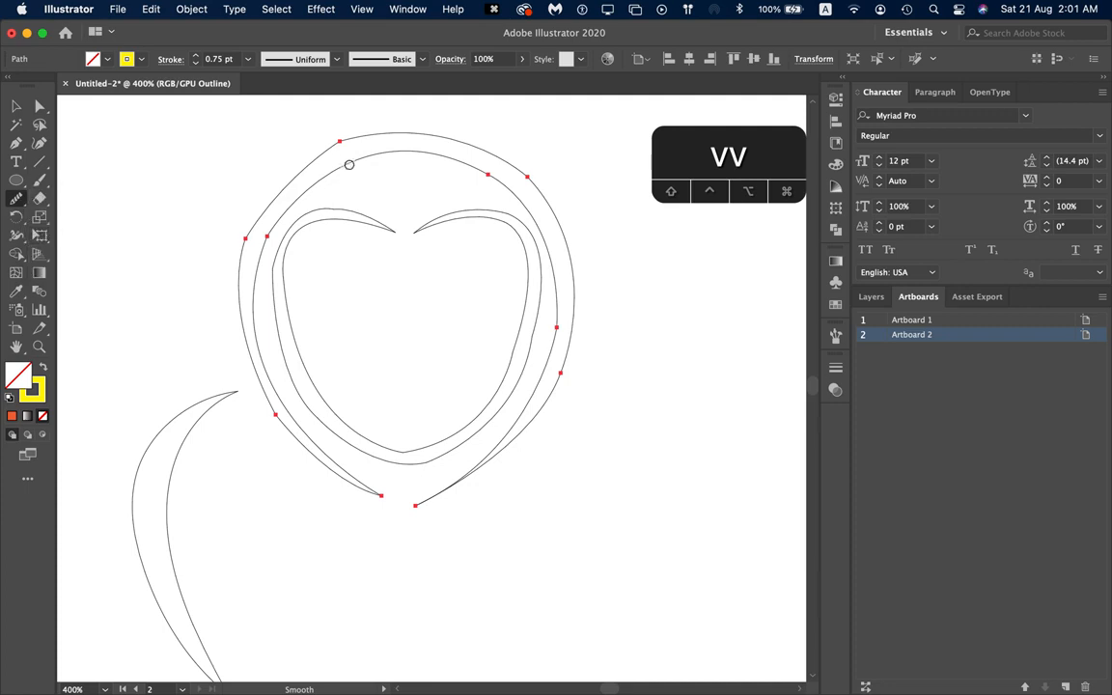
{"action": "mouse_move", "coordinate": [341, 141]}
{"action": "left_mouse_down"}
{"action": "mouse_move", "coordinate": [270, 219]}
{"action": "mouse_move", "coordinate": [357, 136]}
{"action": "left_mouse_up"}
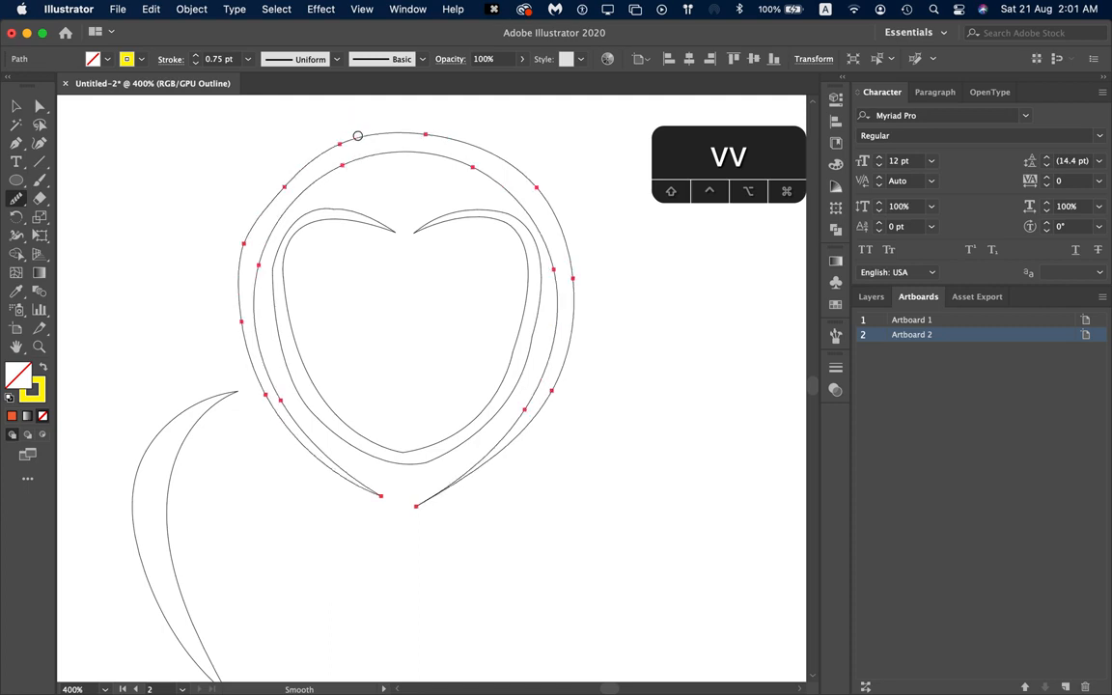
{"action": "mouse_move", "coordinate": [285, 186]}
{"action": "left_mouse_down"}
{"action": "mouse_move", "coordinate": [248, 251]}
{"action": "mouse_move", "coordinate": [244, 242]}
{"action": "left_mouse_up"}
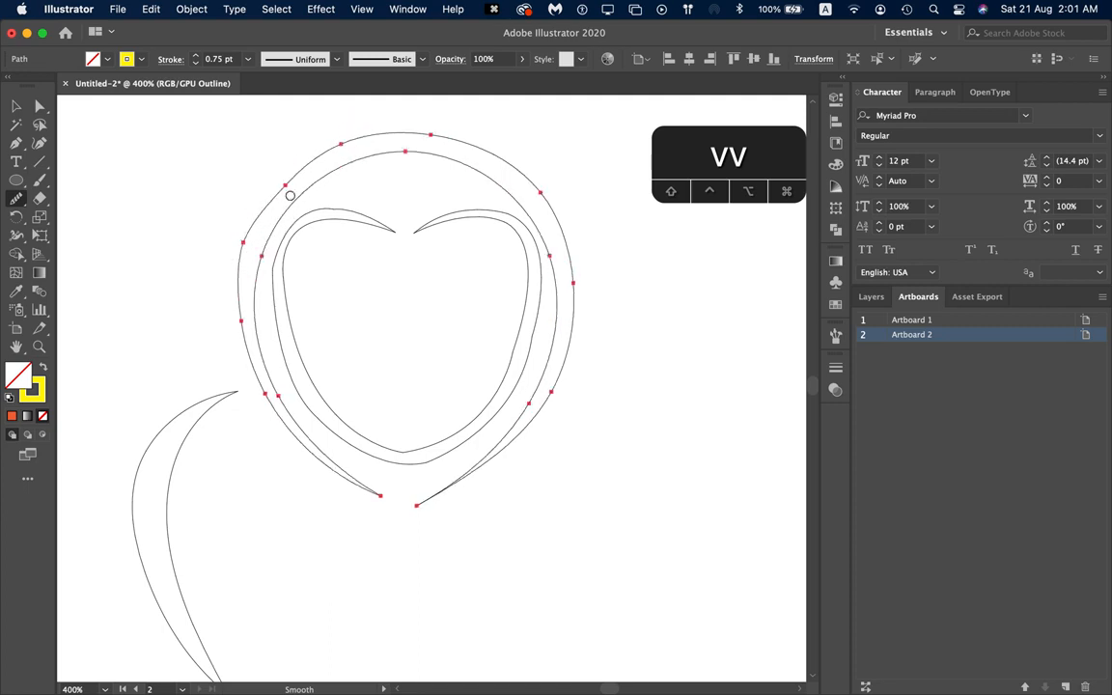
{"action": "mouse_move", "coordinate": [286, 183]}
{"action": "left_mouse_down"}
{"action": "mouse_move", "coordinate": [251, 209]}
{"action": "mouse_move", "coordinate": [240, 248]}
{"action": "left_mouse_up"}
{"action": "left_click", "coordinate": [240, 248]}
{"action": "left_click", "coordinate": [240, 248]}
{"action": "left_click", "coordinate": [240, 248]}
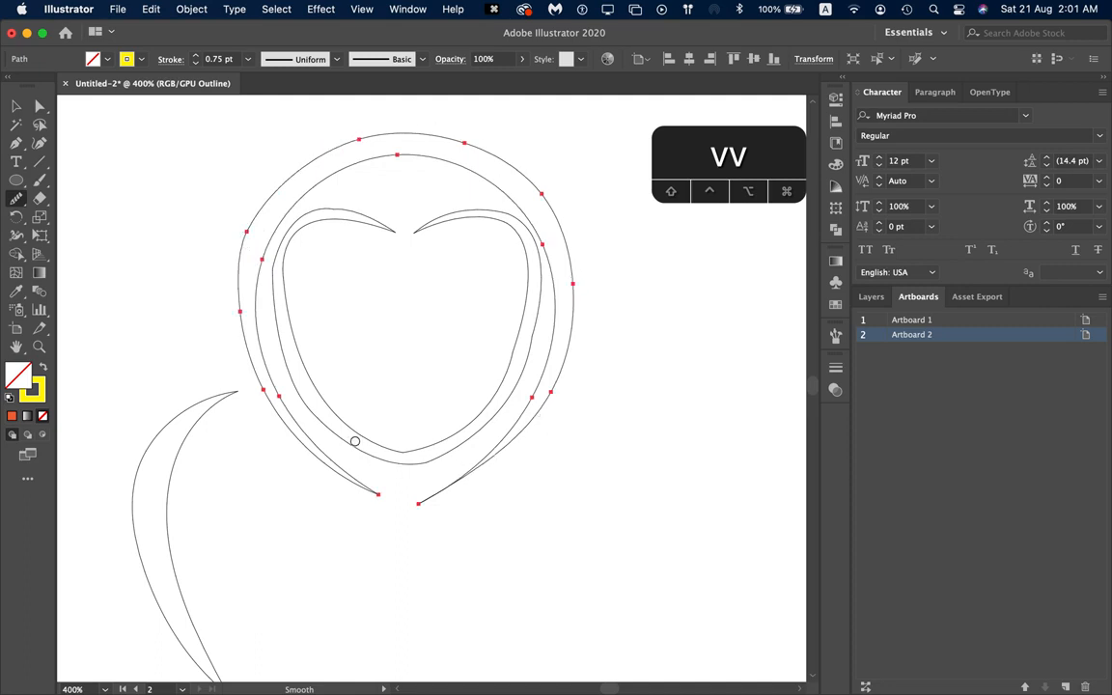
Step: Smooth the head path's outer left side from the upper-left curve down toward the lower-left tip, and deselect it
{"action": "left_click_drag", "start_coordinate": [248, 234], "coordinate": [248, 229]}
{"action": "mouse_move", "coordinate": [240, 326]}
{"action": "left_mouse_down"}
{"action": "mouse_move", "coordinate": [248, 214]}
{"action": "mouse_move", "coordinate": [231, 281]}
{"action": "left_mouse_up"}
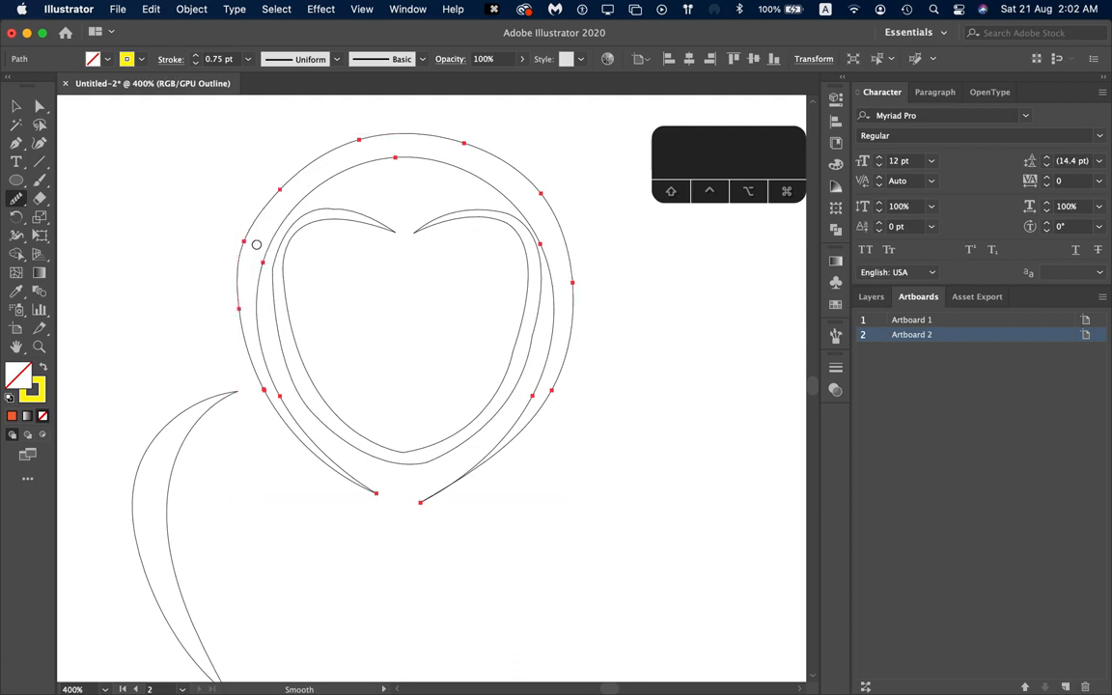
{"action": "left_click_drag", "start_coordinate": [241, 243], "coordinate": [252, 205]}
{"action": "left_click_drag", "start_coordinate": [569, 287], "coordinate": [569, 355]}
{"action": "left_click_drag", "start_coordinate": [235, 305], "coordinate": [244, 436]}
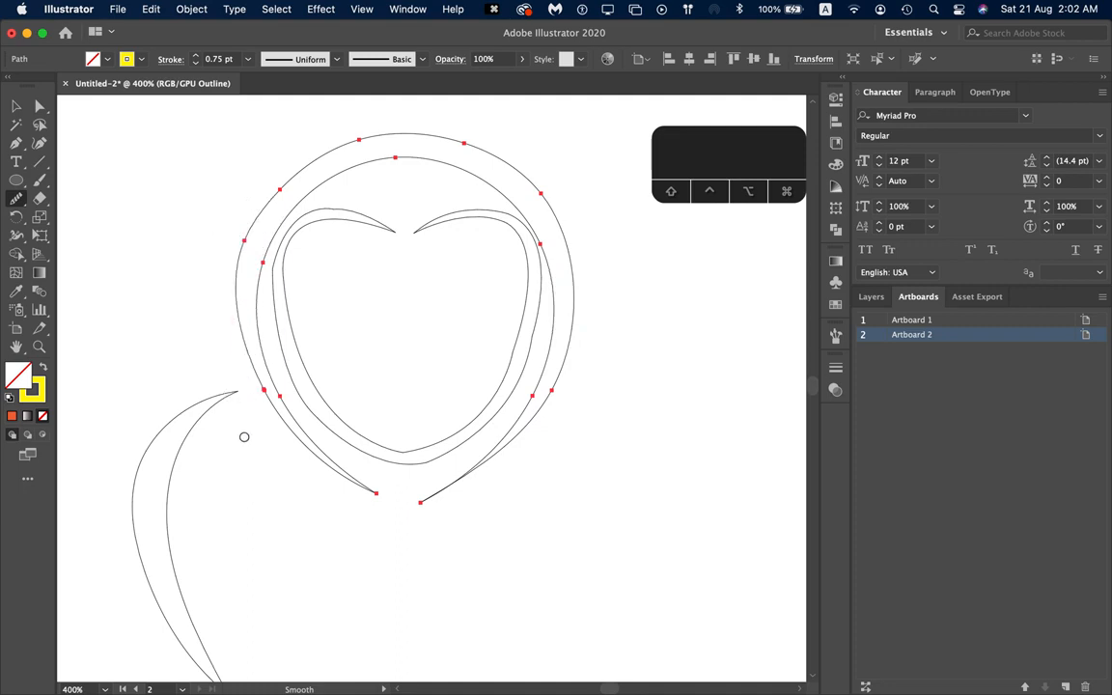
{"action": "left_click_drag", "start_coordinate": [264, 392], "coordinate": [291, 451]}
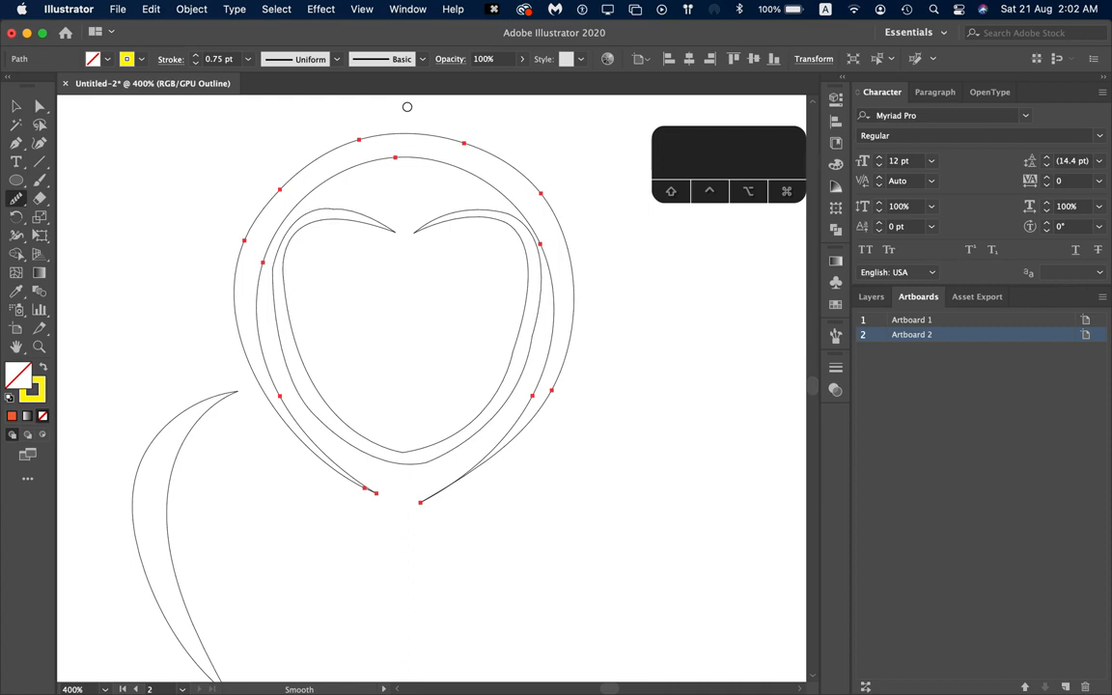
{"action": "scroll", "coordinate": [406, 107], "scroll_direction": "right", "scroll_amount": 3}
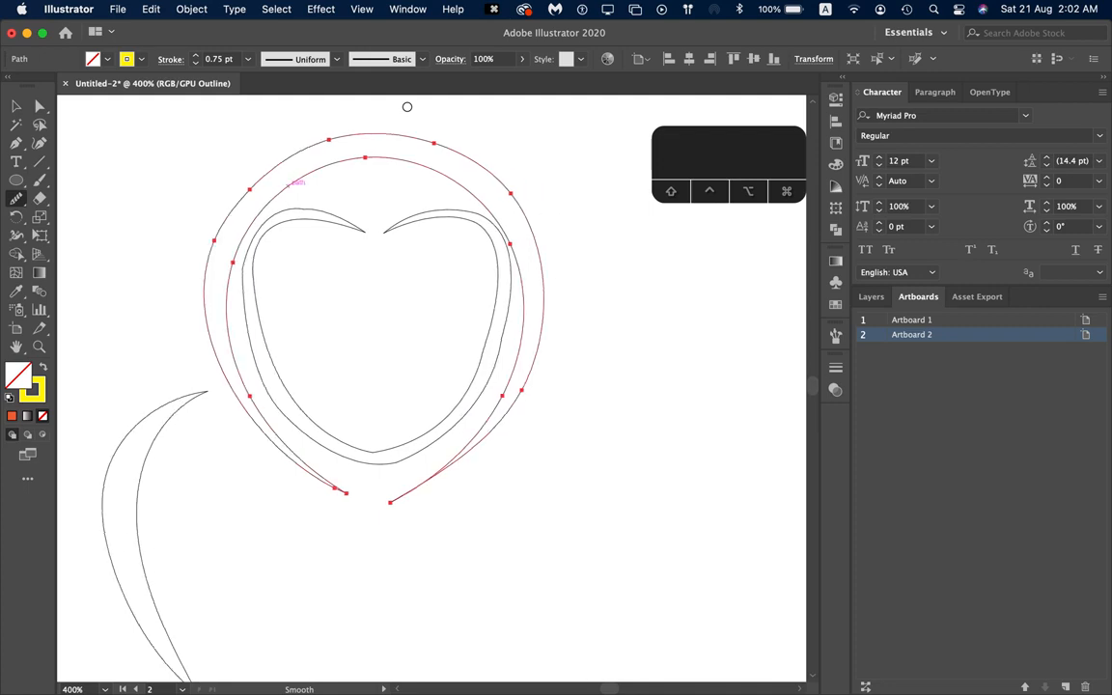
{"action": "left_click_drag", "start_coordinate": [214, 241], "coordinate": [201, 272]}
{"action": "key", "text": "v"}
{"action": "left_click", "coordinate": [408, 494]}
{"action": "left_click", "coordinate": [522, 550]}
Step: Select the head path again to examine the anchor points at its lower-left tip, and deselect it
{"action": "left_click", "coordinate": [335, 489]}
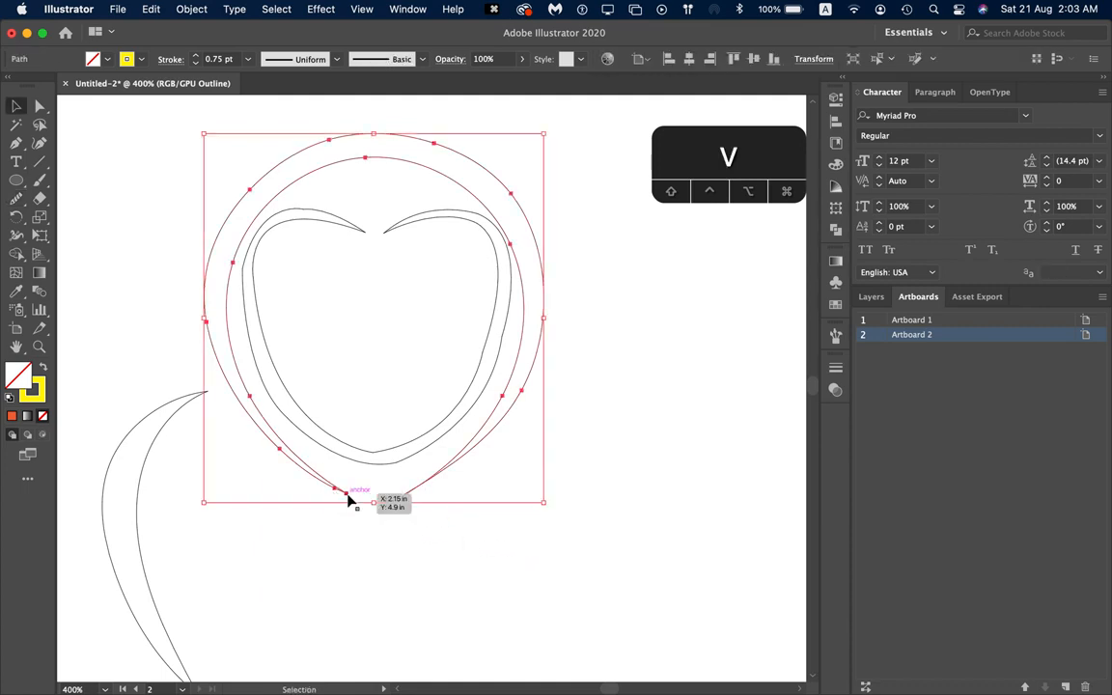
{"action": "left_click_drag", "start_coordinate": [349, 501], "coordinate": [354, 516]}
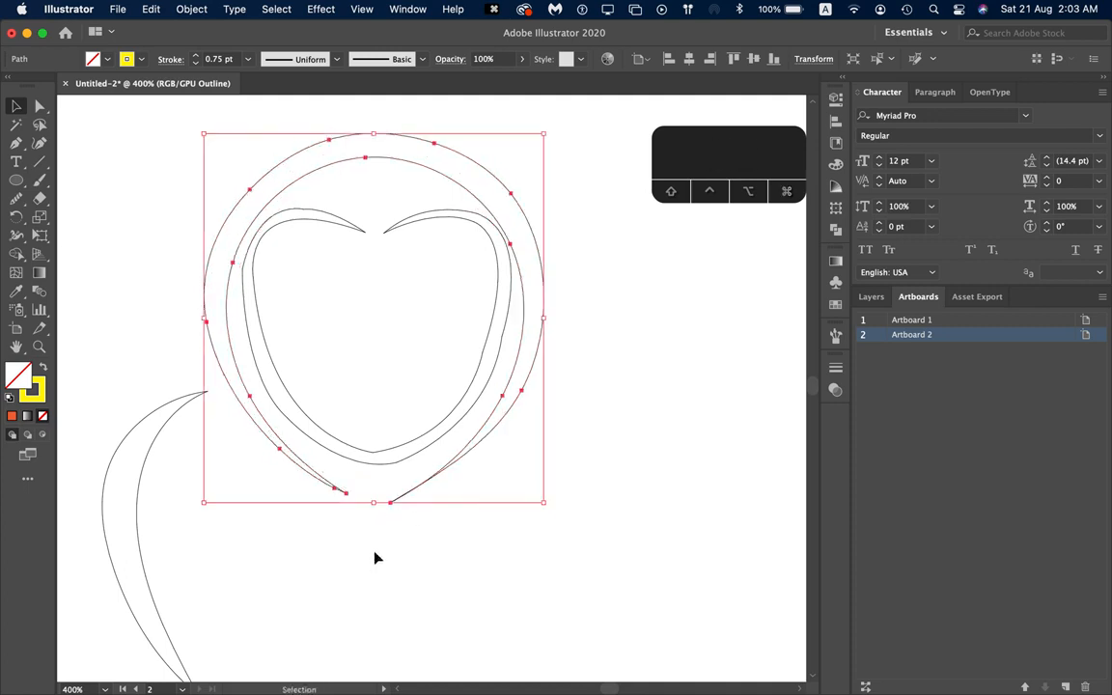
{"action": "left_click", "coordinate": [390, 586]}
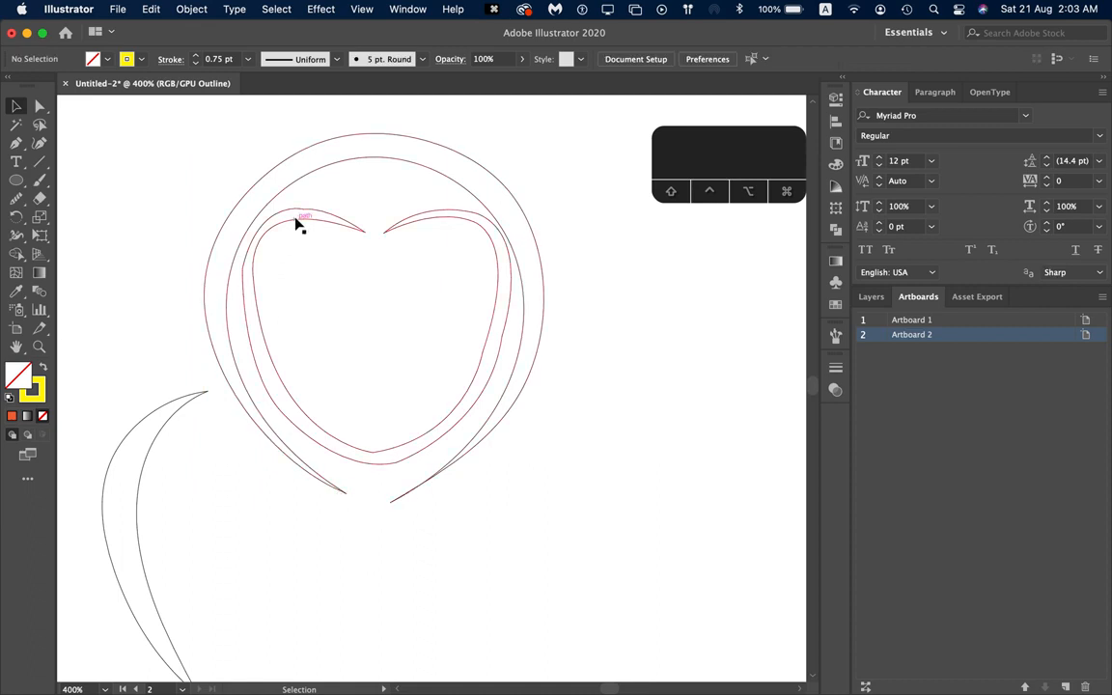
Step: Select the heart-shaped face path and smooth its upper-left corner and inner left edge with the Smooth tool
{"action": "left_click", "coordinate": [324, 205]}
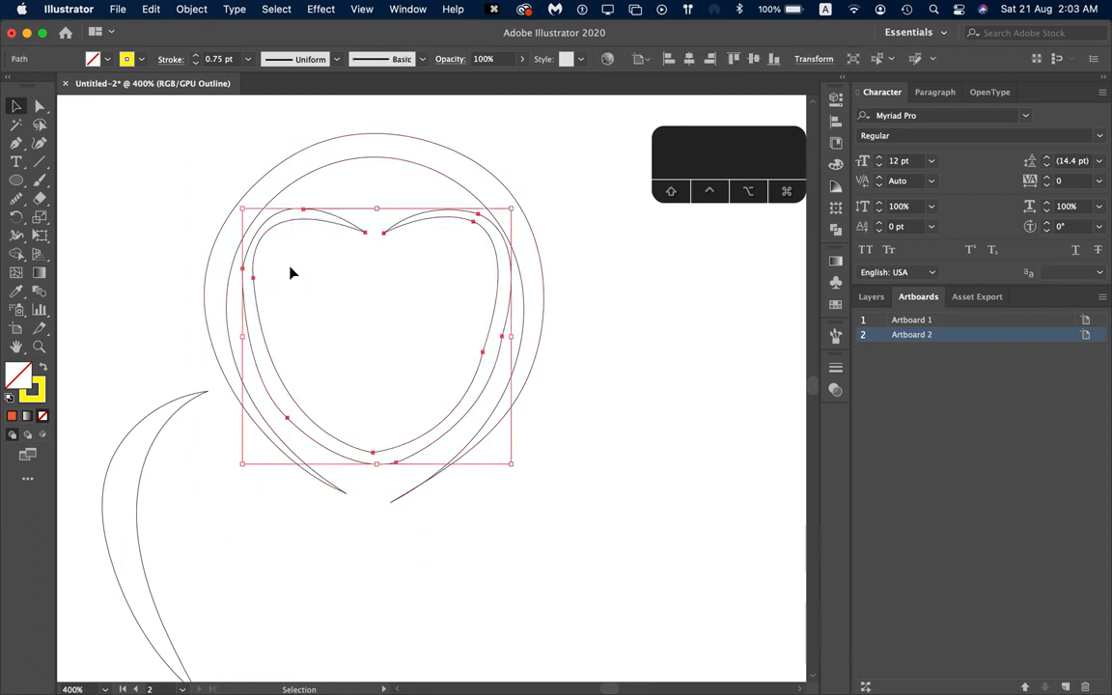
{"action": "left_click", "coordinate": [18, 200]}
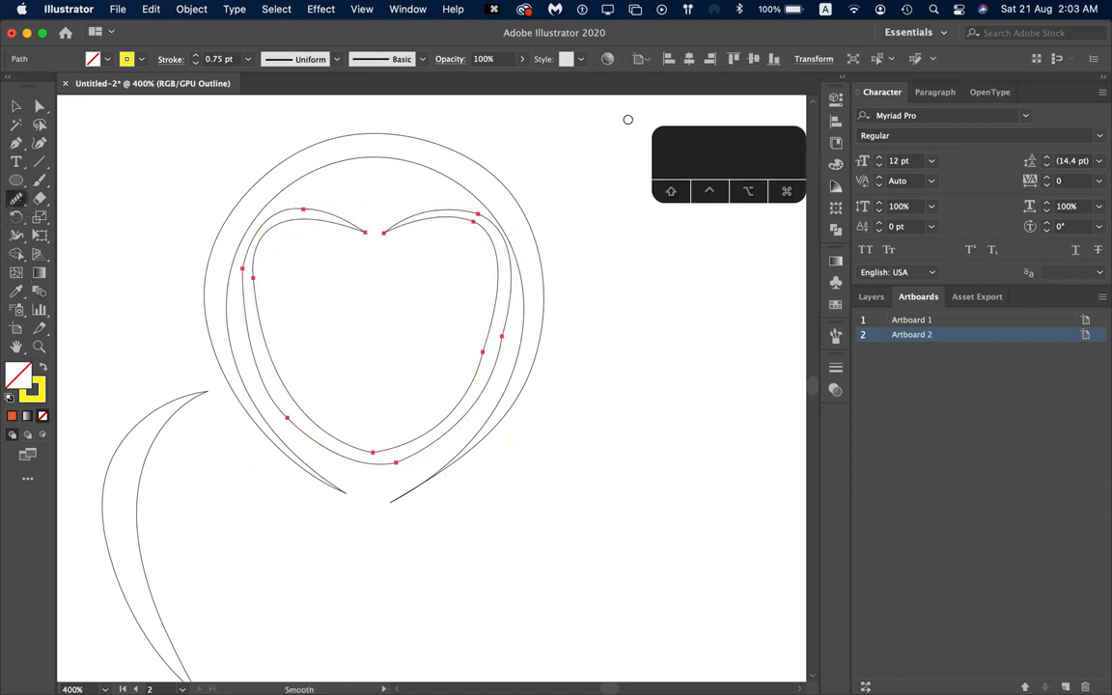
{"action": "mouse_move", "coordinate": [286, 209]}
{"action": "left_mouse_down"}
{"action": "mouse_move", "coordinate": [326, 205]}
{"action": "mouse_move", "coordinate": [306, 223]}
{"action": "left_mouse_up"}
{"action": "left_click_drag", "start_coordinate": [252, 284], "coordinate": [251, 243]}
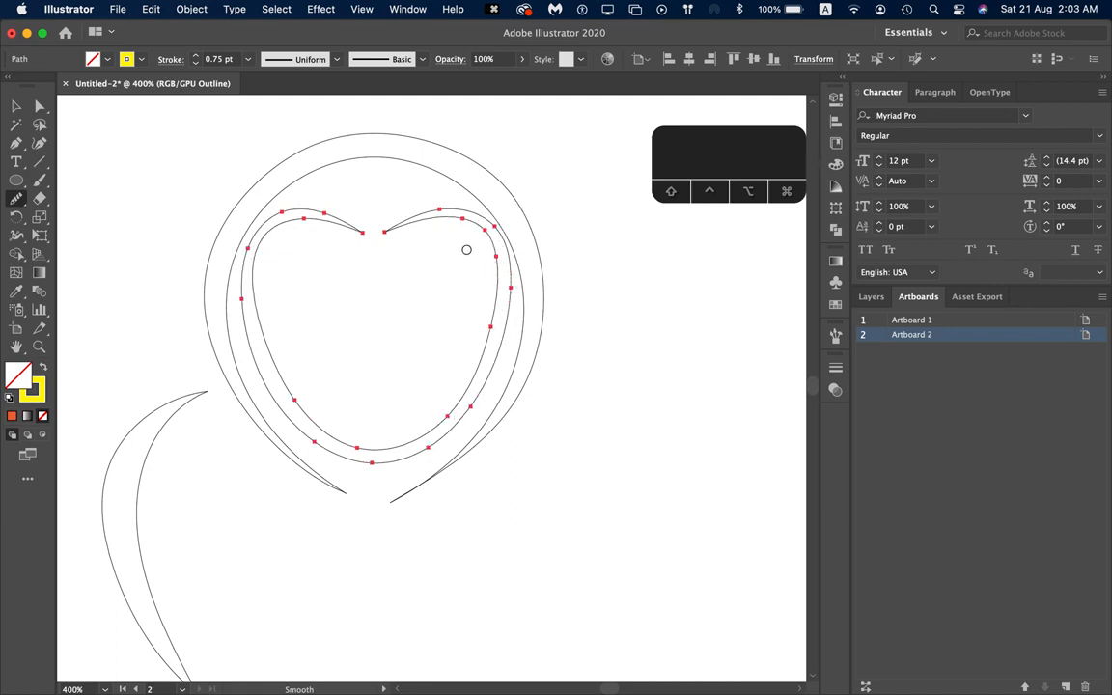
Step: Smooth the face path's outer left shoulder, upper-right corner and right side, and leave the path deselected
{"action": "mouse_move", "coordinate": [285, 211]}
{"action": "left_mouse_down"}
{"action": "mouse_move", "coordinate": [261, 218]}
{"action": "mouse_move", "coordinate": [235, 247]}
{"action": "left_mouse_up"}
{"action": "left_click_drag", "start_coordinate": [439, 211], "coordinate": [486, 221]}
{"action": "mouse_move", "coordinate": [494, 228]}
{"action": "left_mouse_down"}
{"action": "mouse_move", "coordinate": [510, 302]}
{"action": "mouse_move", "coordinate": [471, 378]}
{"action": "left_mouse_up"}
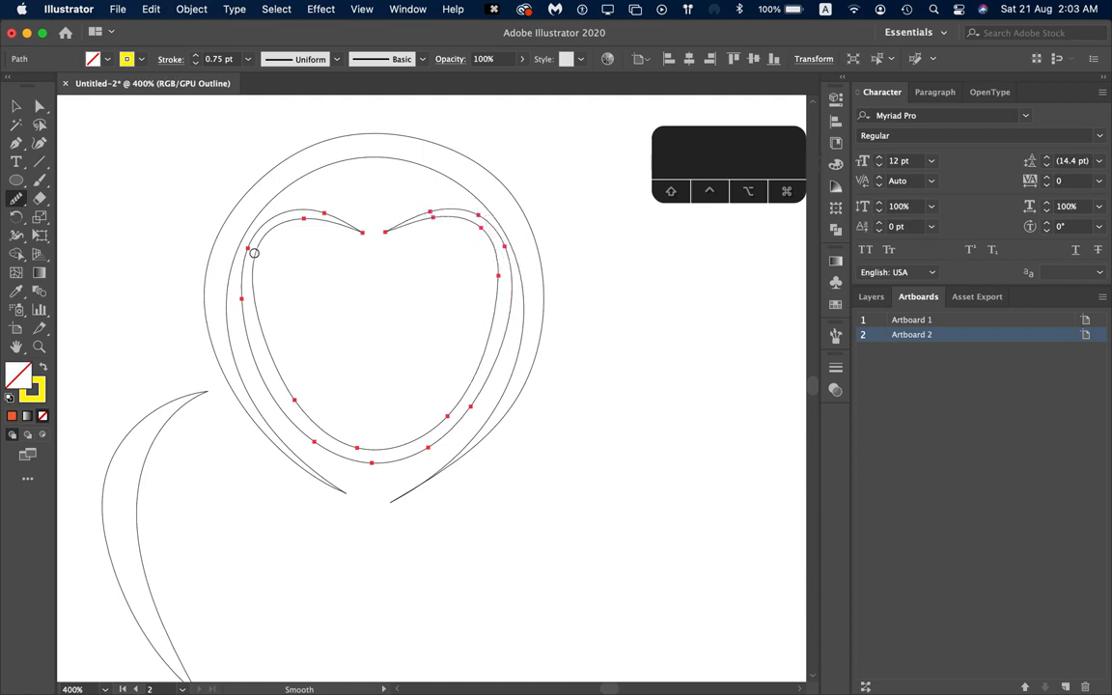
{"action": "left_click_drag", "start_coordinate": [224, 222], "coordinate": [278, 207]}
{"action": "mouse_move", "coordinate": [279, 205]}
{"action": "left_mouse_down"}
{"action": "mouse_move", "coordinate": [273, 218]}
{"action": "mouse_move", "coordinate": [326, 211]}
{"action": "left_mouse_up"}
{"action": "key", "text": "v"}
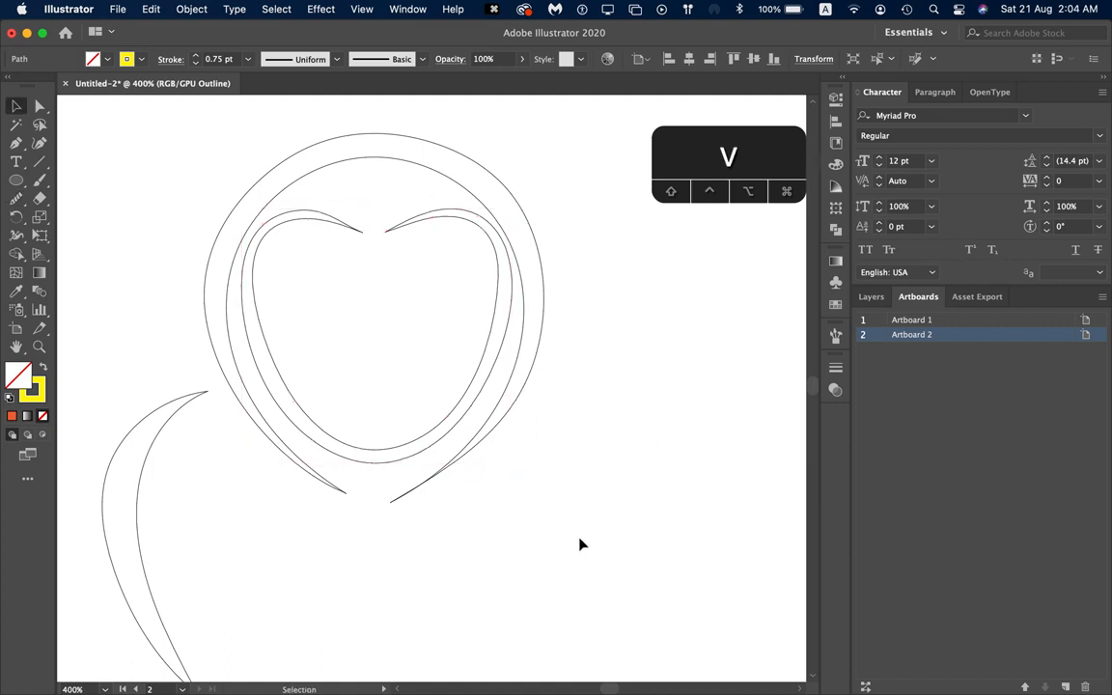
{"action": "left_click", "coordinate": [586, 525]}
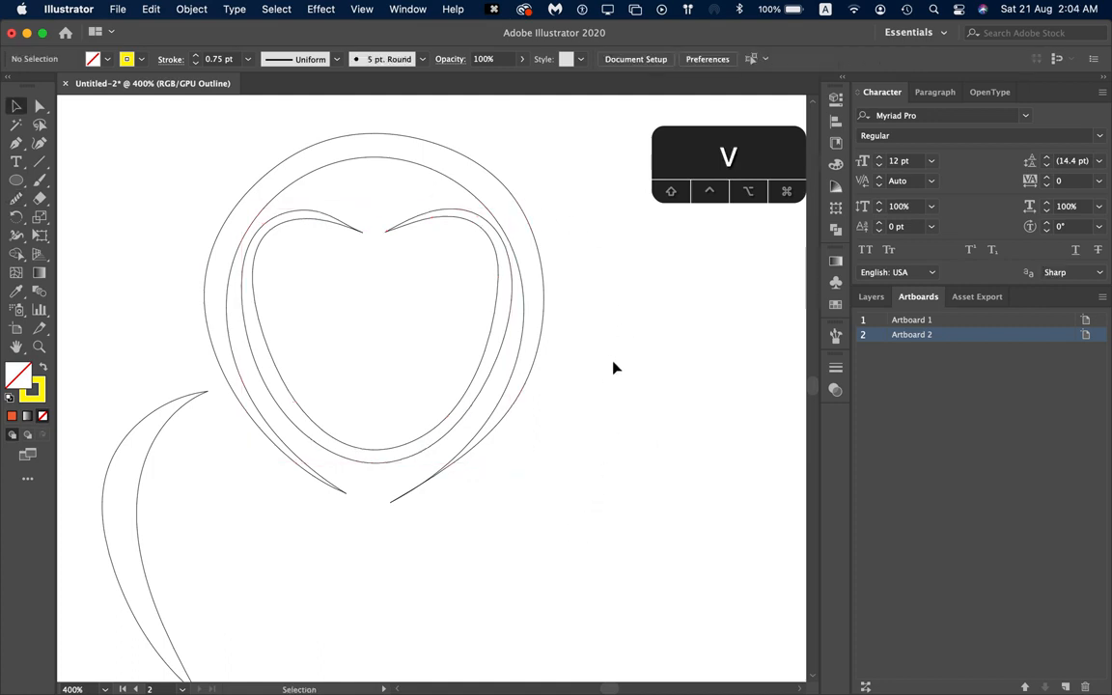
Step: Switch from outline view back to preview with the traced paths shown beside the owl reference
{"action": "scroll", "coordinate": [584, 383], "scroll_direction": "down", "scroll_amount": 5}
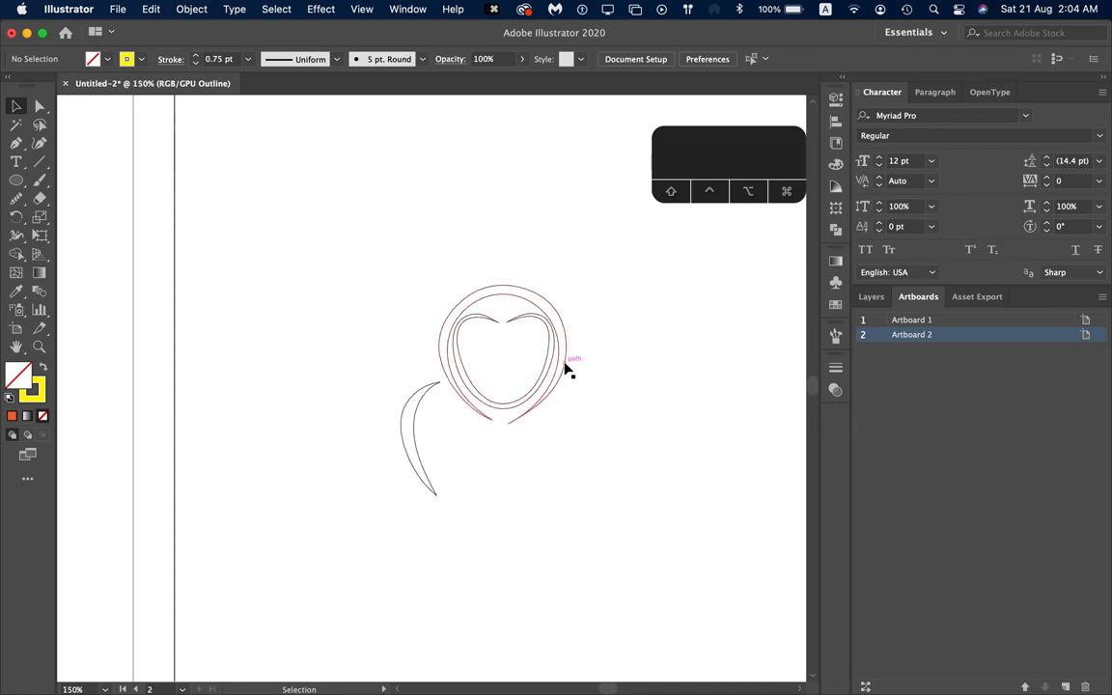
{"action": "key", "text": "super+y"}
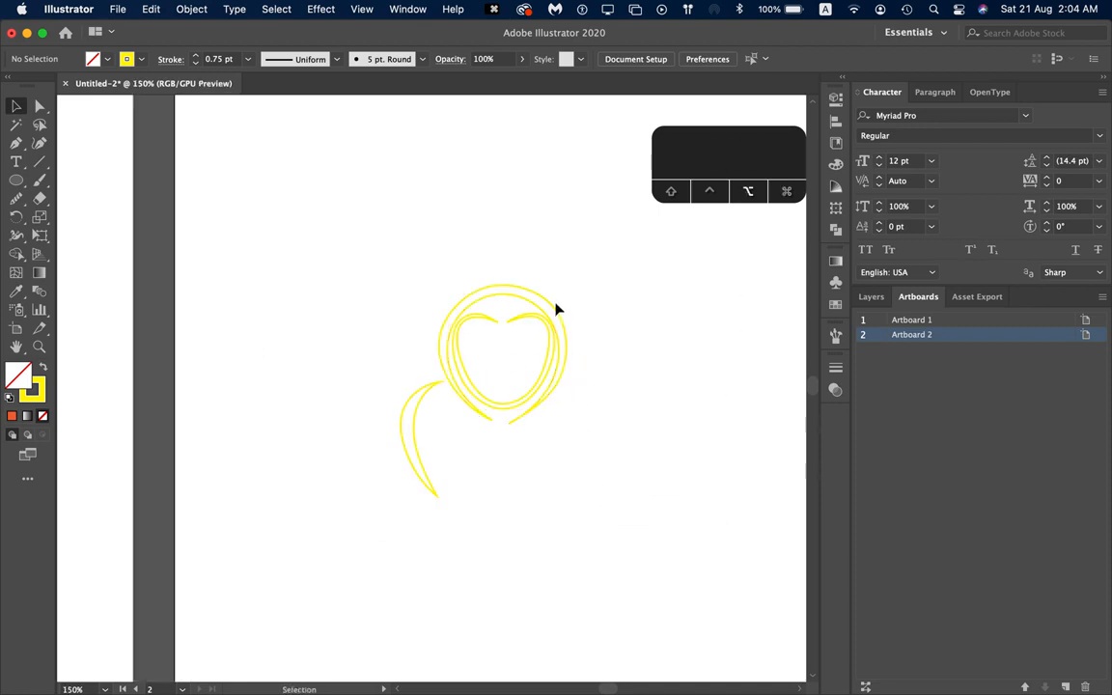
{"action": "scroll", "coordinate": [557, 308], "scroll_direction": "down", "scroll_amount": 4}
{"action": "scroll", "coordinate": [526, 304], "scroll_direction": "right", "scroll_amount": 2}
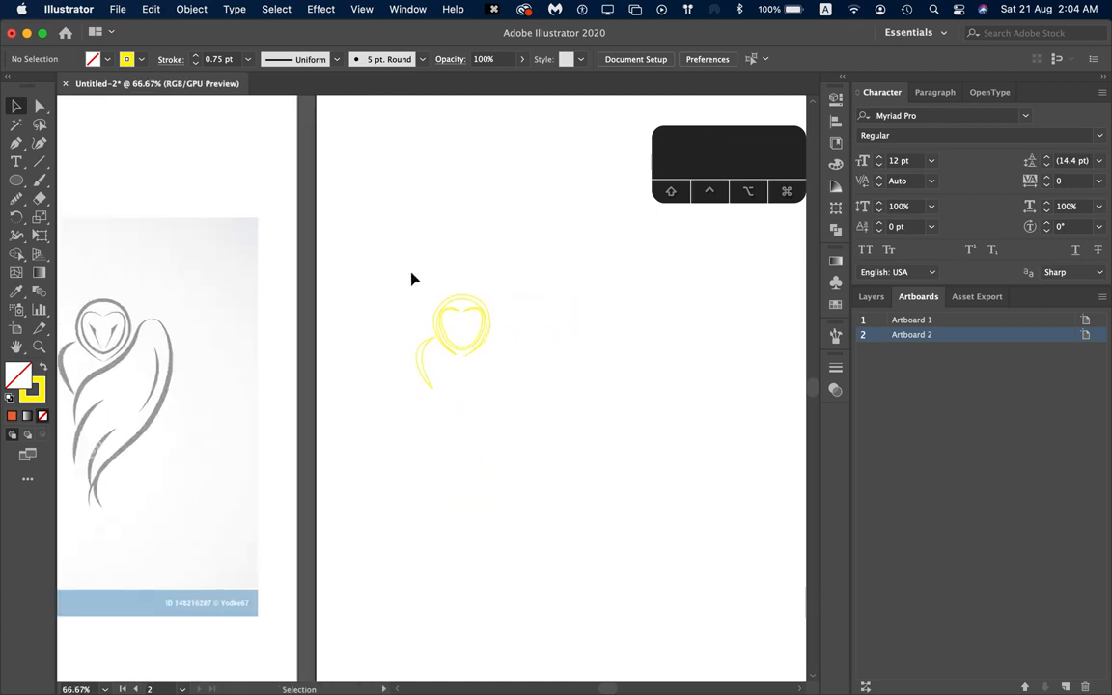
Step: Fill all the traced owl paths with the white-to-black linear gradient and set their stroke to none
{"action": "left_click_drag", "start_coordinate": [400, 252], "coordinate": [590, 413]}
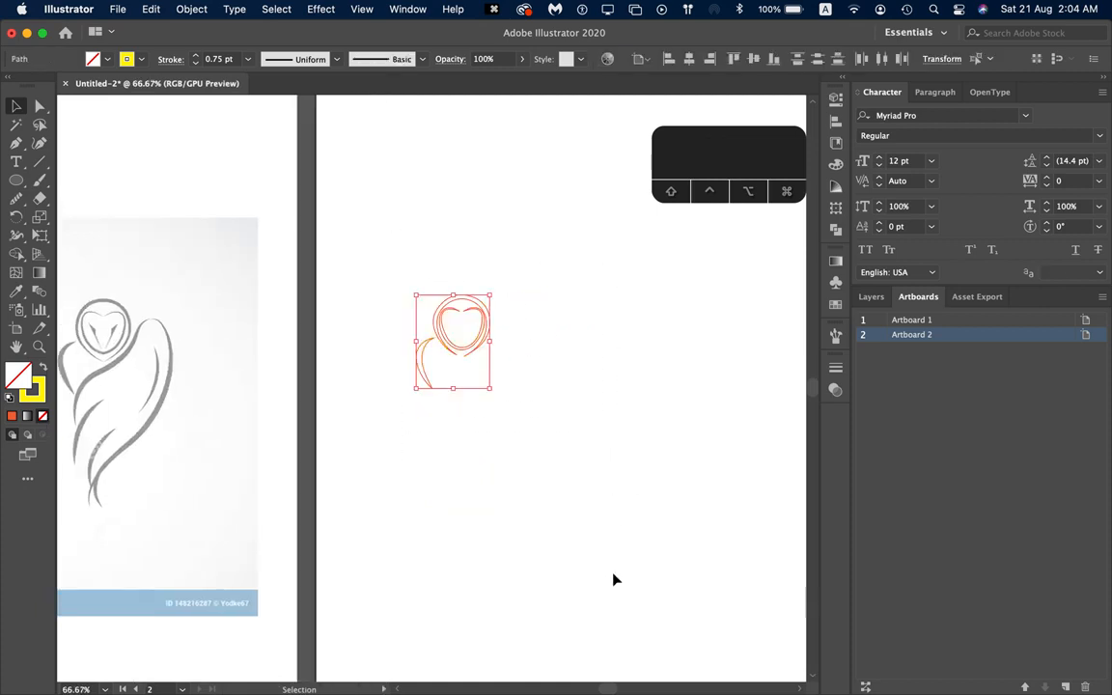
{"action": "left_click", "coordinate": [835, 262]}
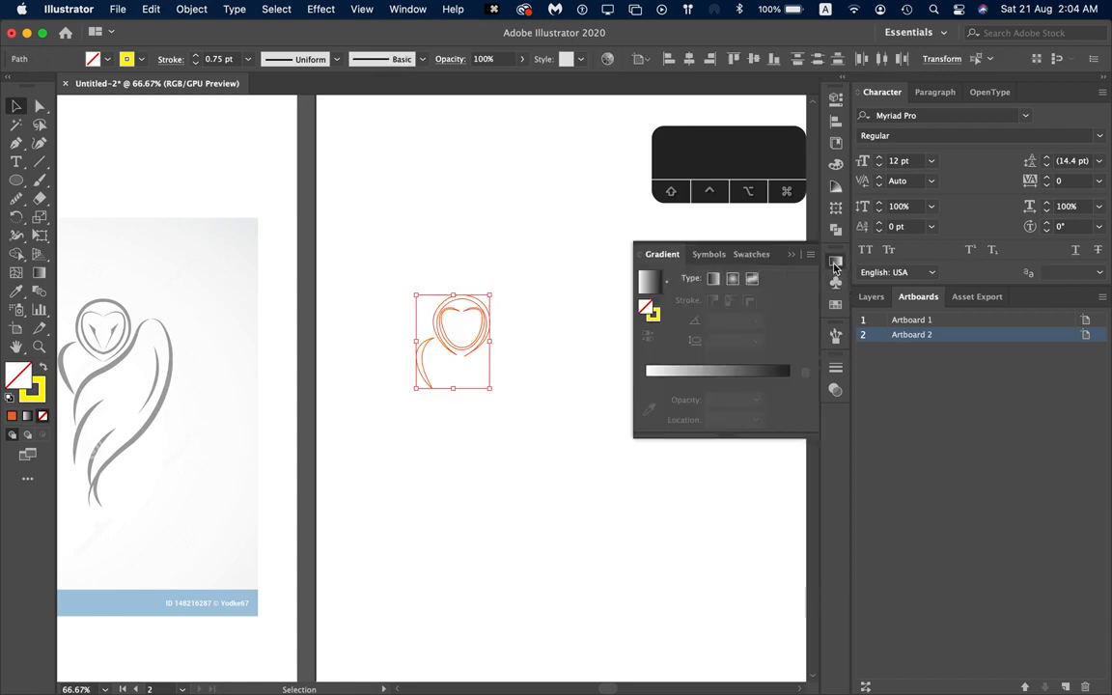
{"action": "left_click", "coordinate": [652, 289]}
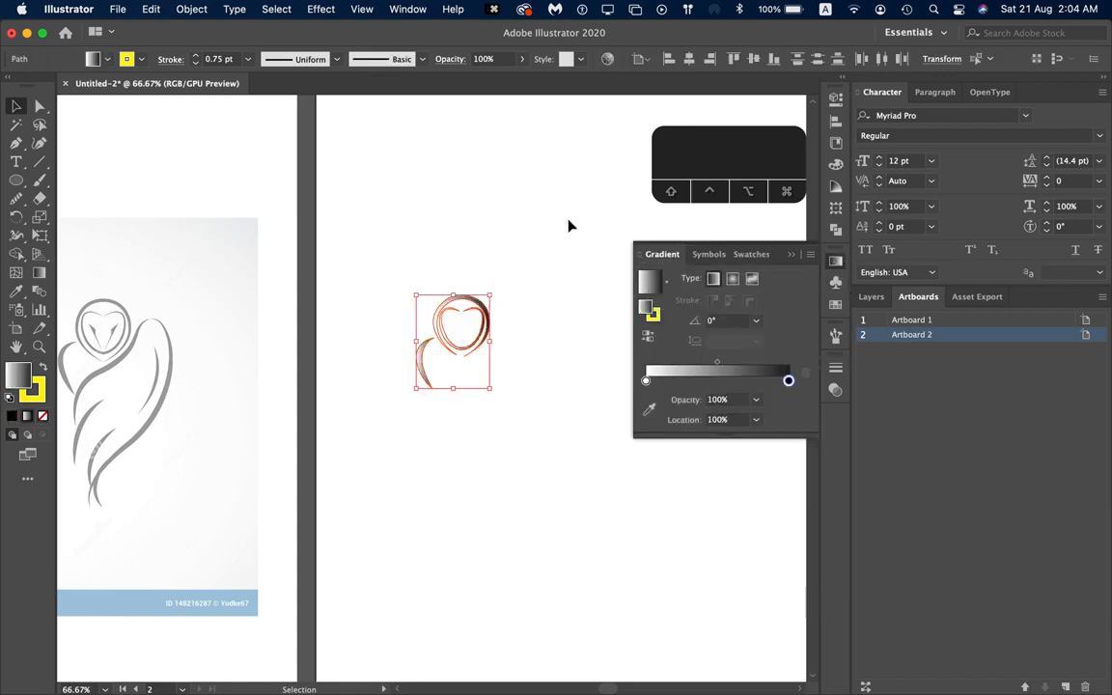
{"action": "left_click", "coordinate": [142, 60]}
{"action": "left_click", "coordinate": [9, 85]}
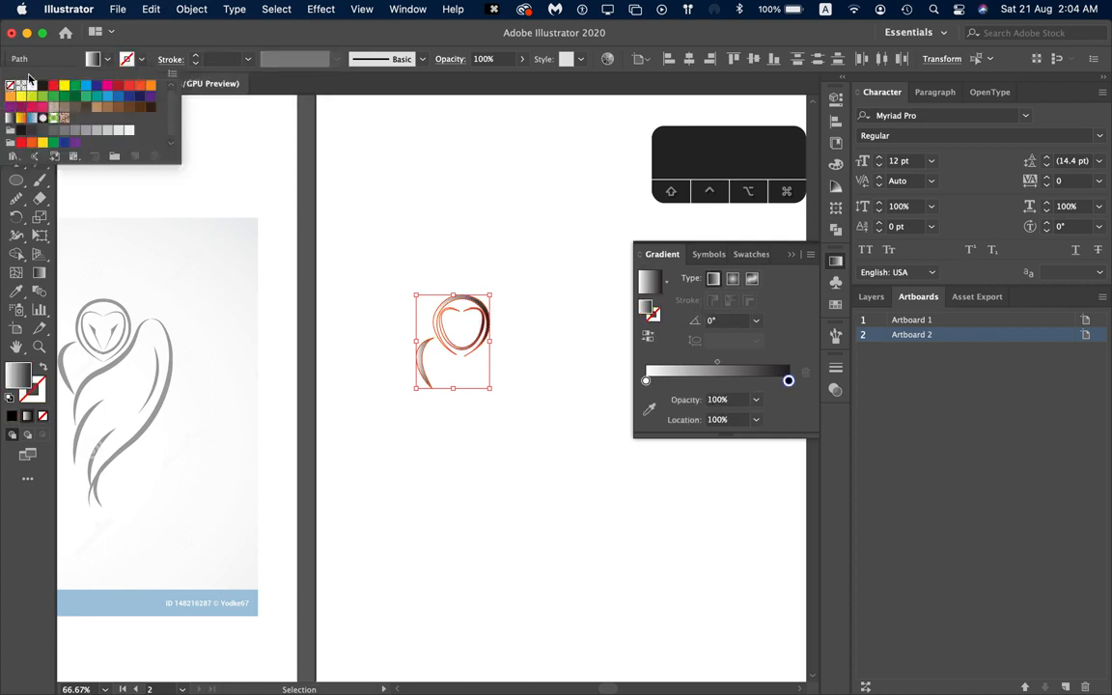
Step: Recolour the starting stop of the gradient on all the traced owl paths with a dark brown swatch
{"action": "left_click", "coordinate": [508, 489]}
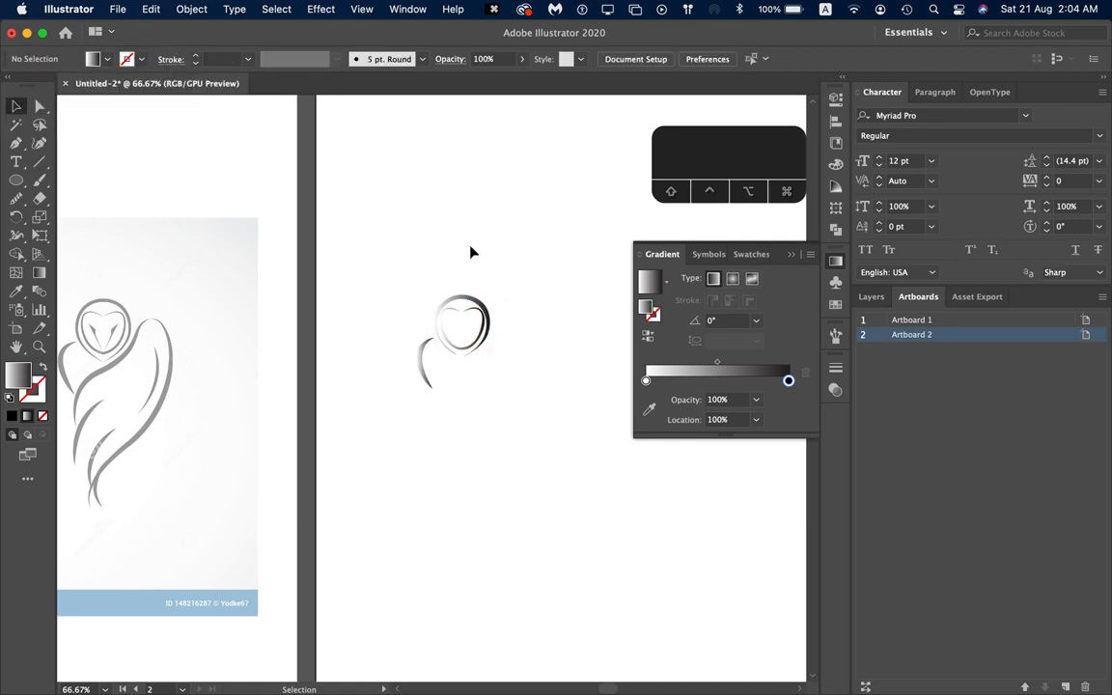
{"action": "scroll", "coordinate": [473, 251], "scroll_direction": "left", "scroll_amount": 2}
{"action": "scroll", "coordinate": [193, 359], "scroll_direction": "left", "scroll_amount": 3}
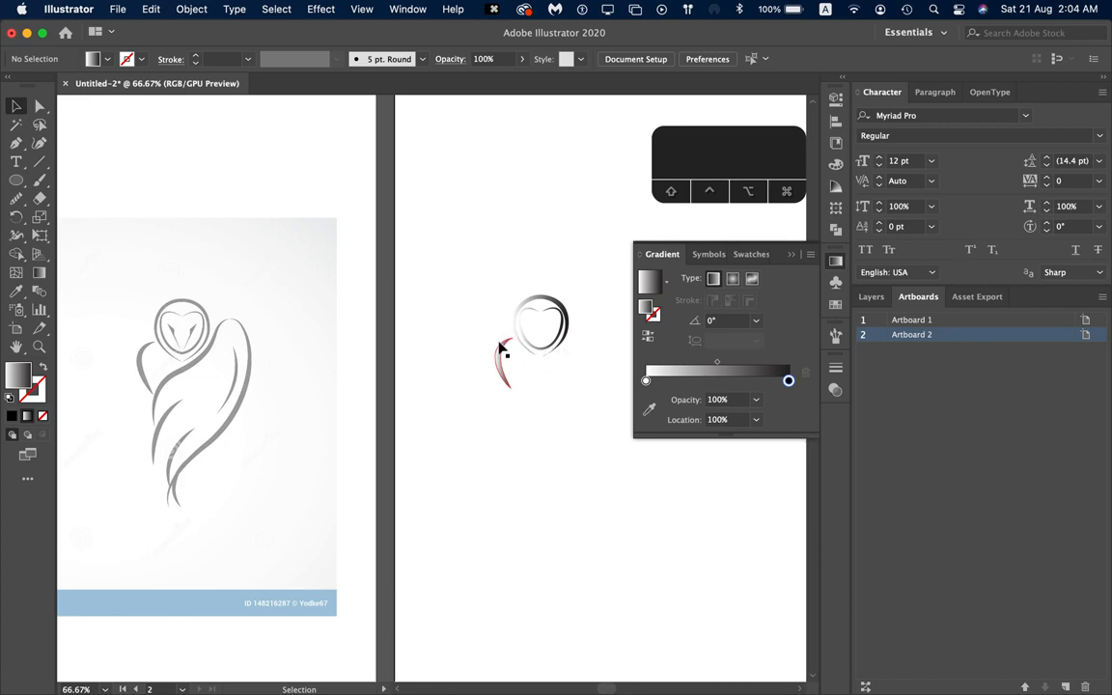
{"action": "mouse_move", "coordinate": [484, 277]}
{"action": "left_mouse_down"}
{"action": "mouse_move", "coordinate": [570, 355]}
{"action": "mouse_move", "coordinate": [613, 430]}
{"action": "left_mouse_up"}
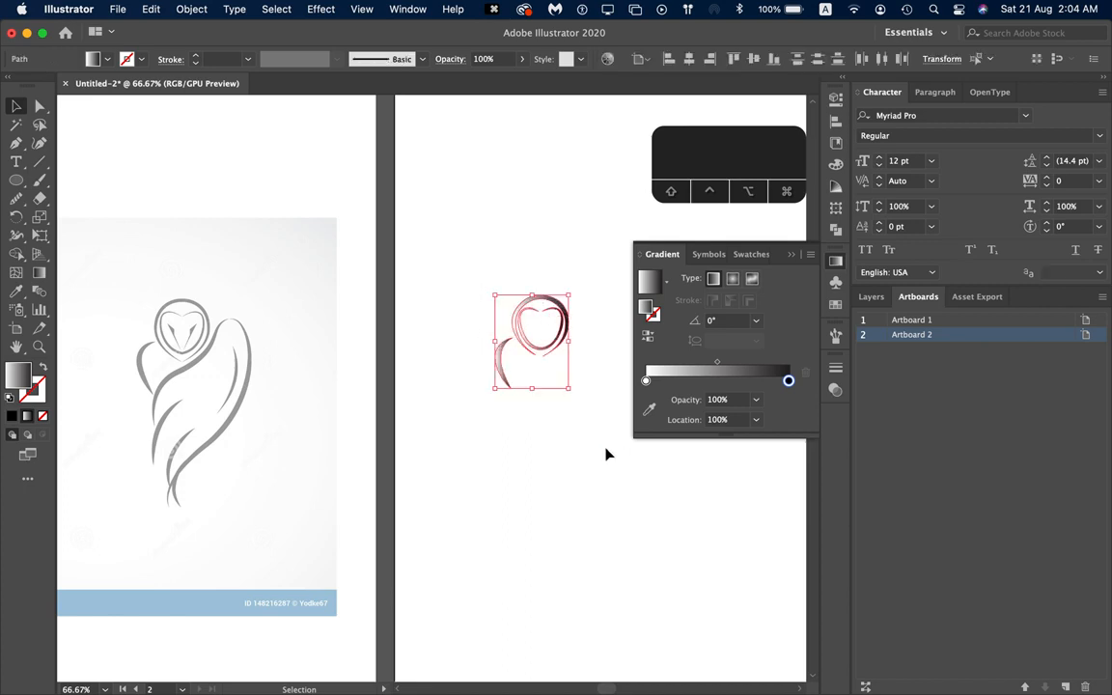
{"action": "left_click", "coordinate": [646, 381]}
{"action": "double_click", "coordinate": [645, 382]}
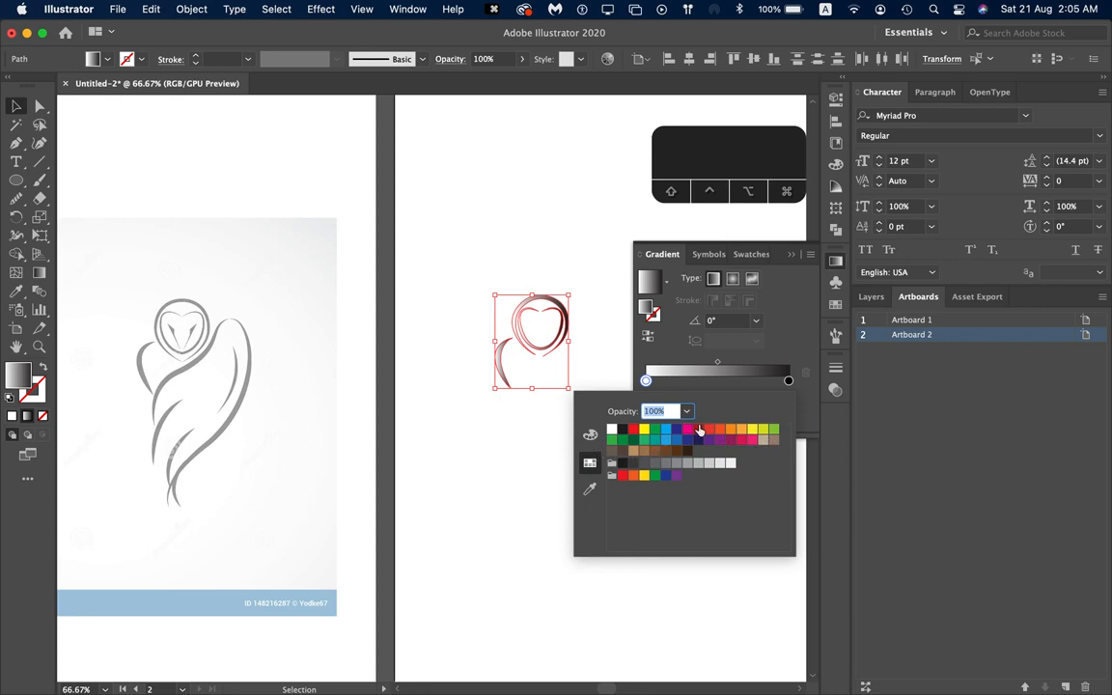
{"action": "left_click", "coordinate": [665, 455]}
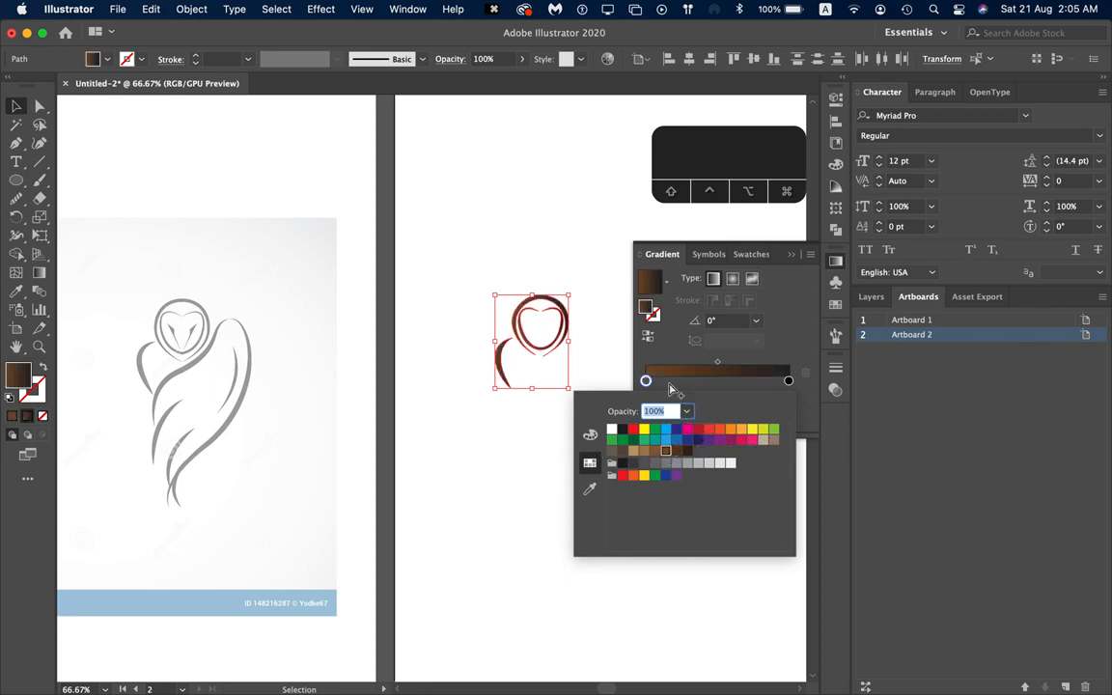
{"action": "left_click", "coordinate": [537, 232]}
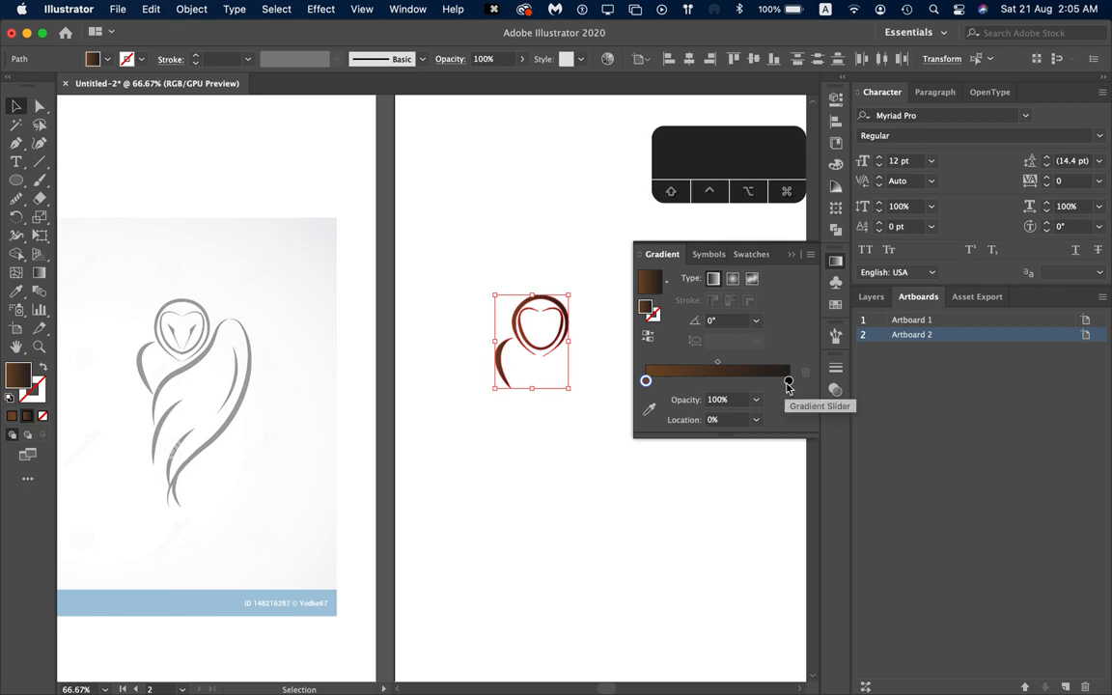
{"action": "left_click", "coordinate": [564, 482]}
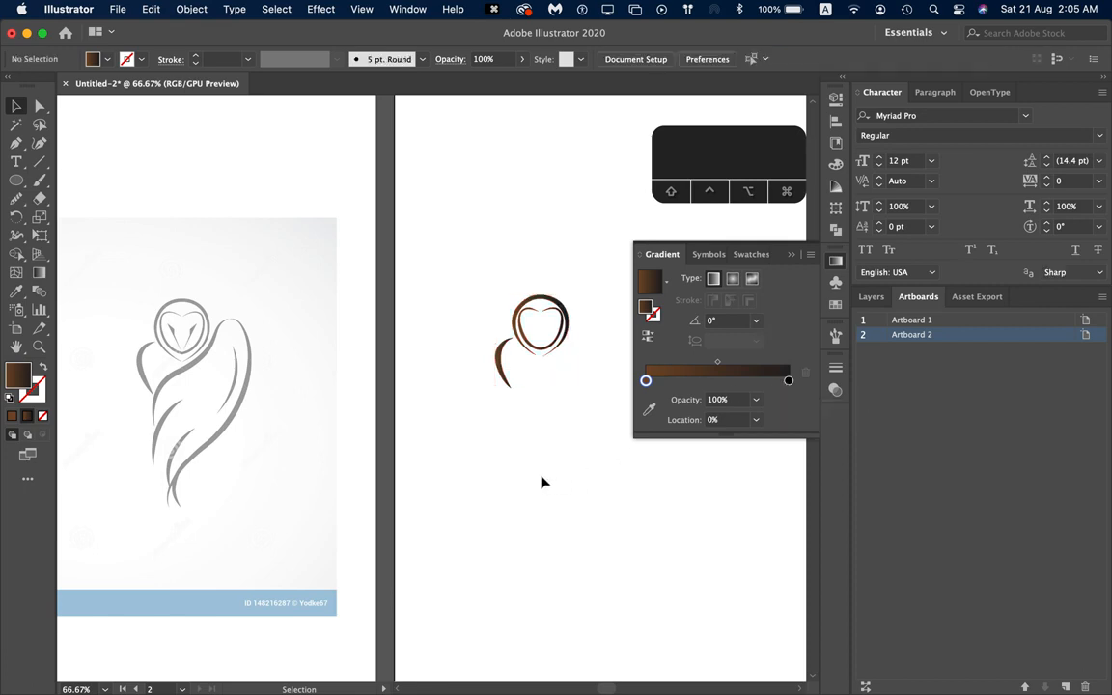
Step: Set the ending gradient stop of all the traced owl paths to the brown swatch C=30 M=50 Y=75 K=10
{"action": "left_click_drag", "start_coordinate": [487, 218], "coordinate": [607, 450]}
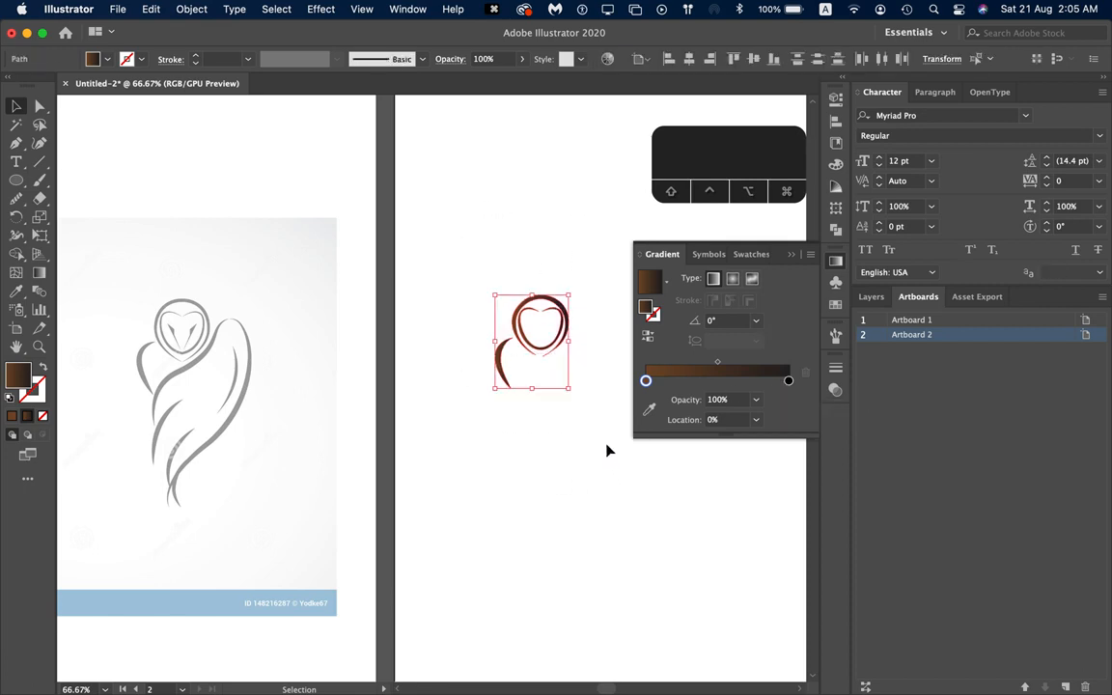
{"action": "double_click", "coordinate": [788, 381]}
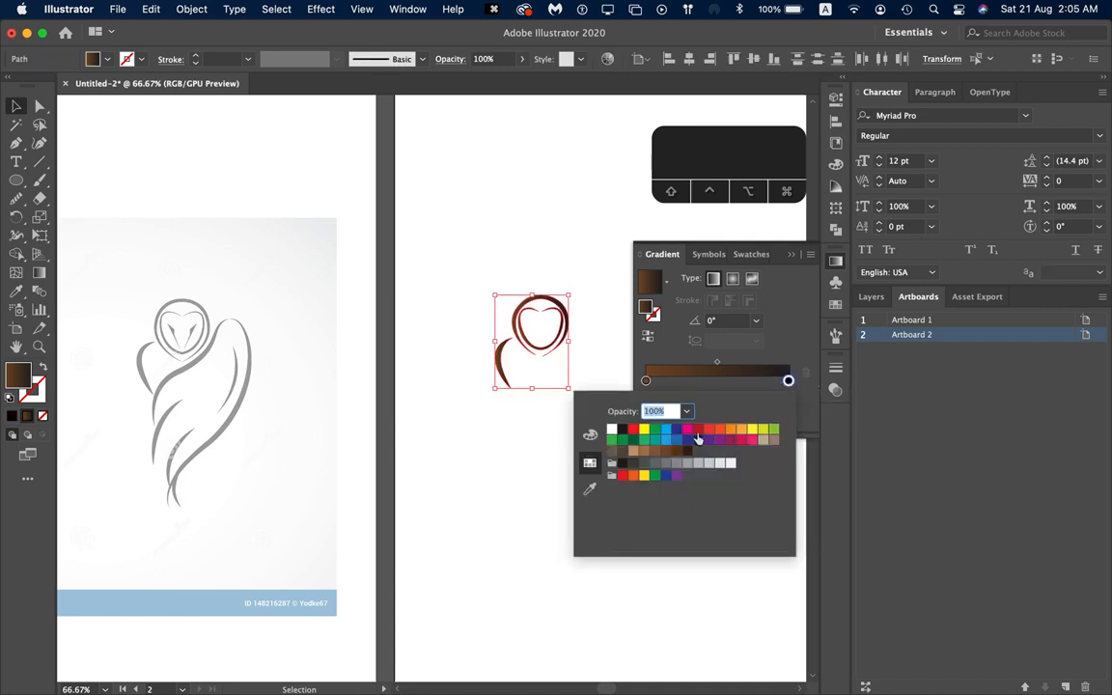
{"action": "left_click", "coordinate": [645, 453]}
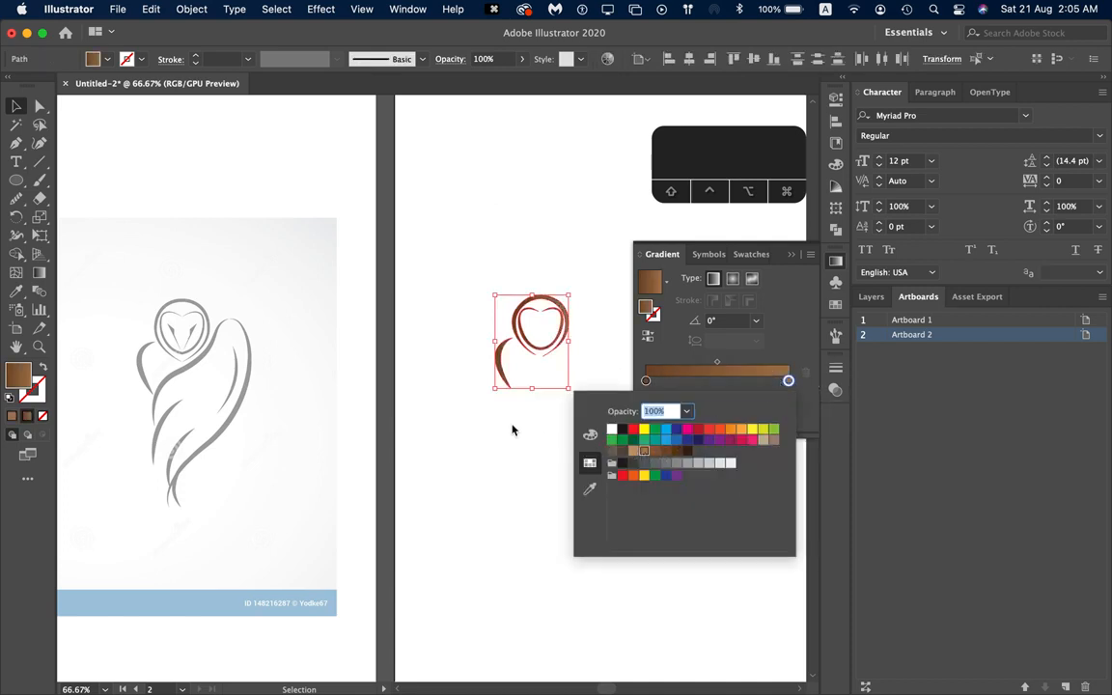
{"action": "left_click", "coordinate": [623, 451]}
{"action": "left_click", "coordinate": [655, 452]}
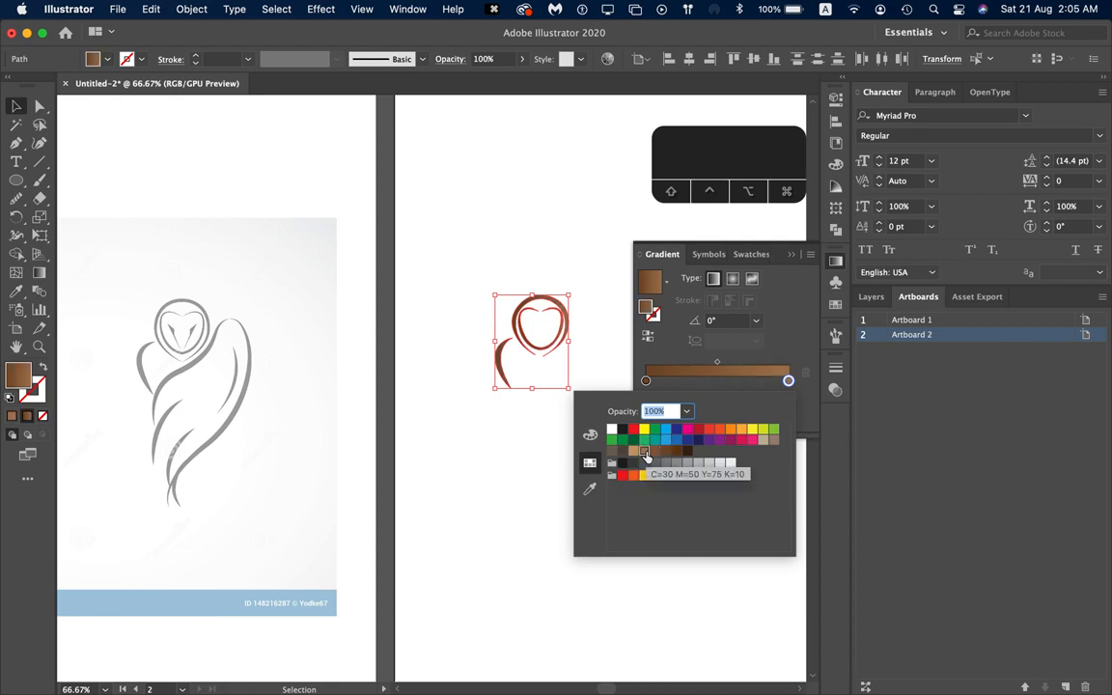
{"action": "left_click", "coordinate": [526, 454]}
{"action": "left_click", "coordinate": [542, 485]}
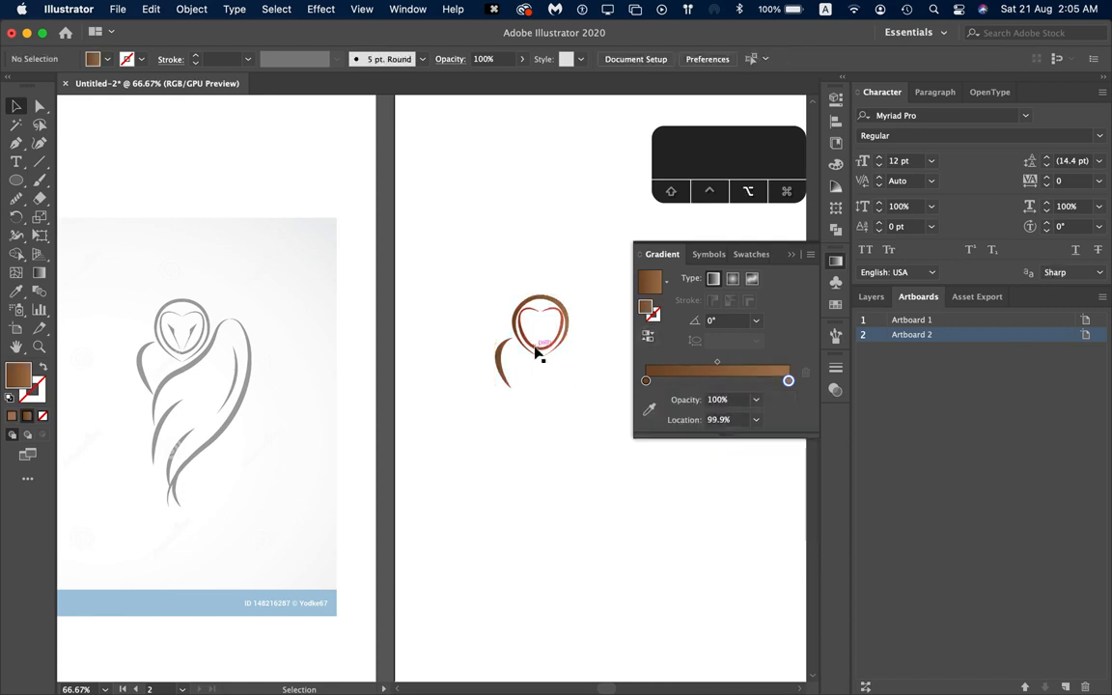
Step: Reverse the brown gradient on the heart-shaped face path and leave it deselected
{"action": "scroll", "coordinate": [537, 353], "scroll_direction": "up", "scroll_amount": 3}
{"action": "scroll", "coordinate": [456, 391], "scroll_direction": "right", "scroll_amount": 3}
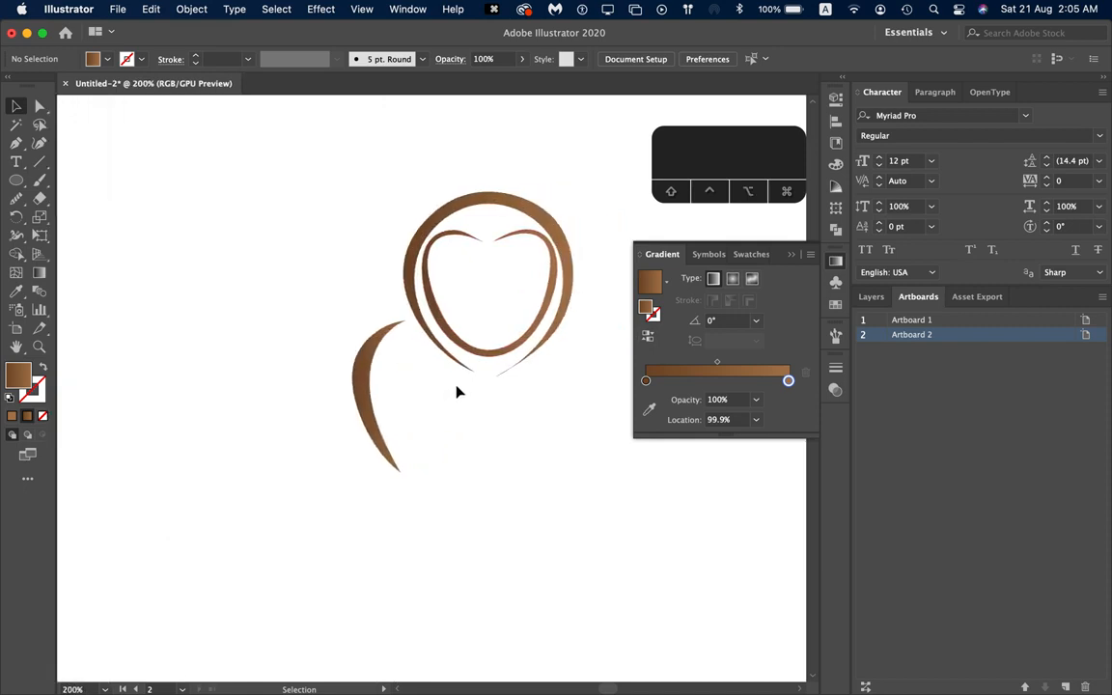
{"action": "left_click", "coordinate": [429, 263]}
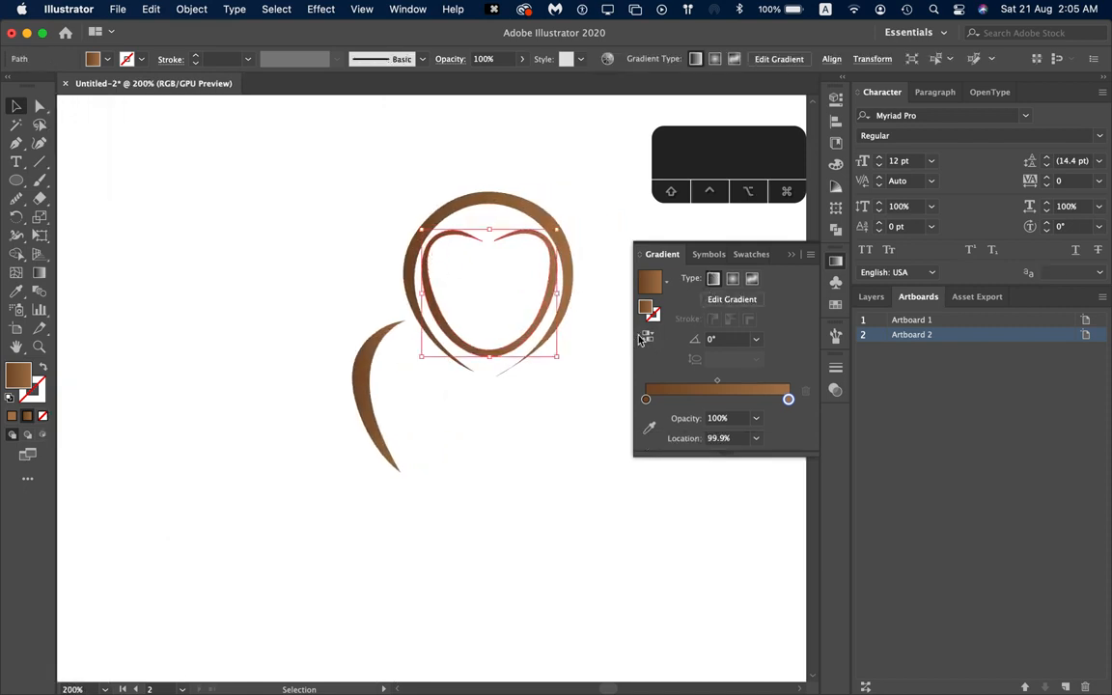
{"action": "left_click", "coordinate": [464, 492]}
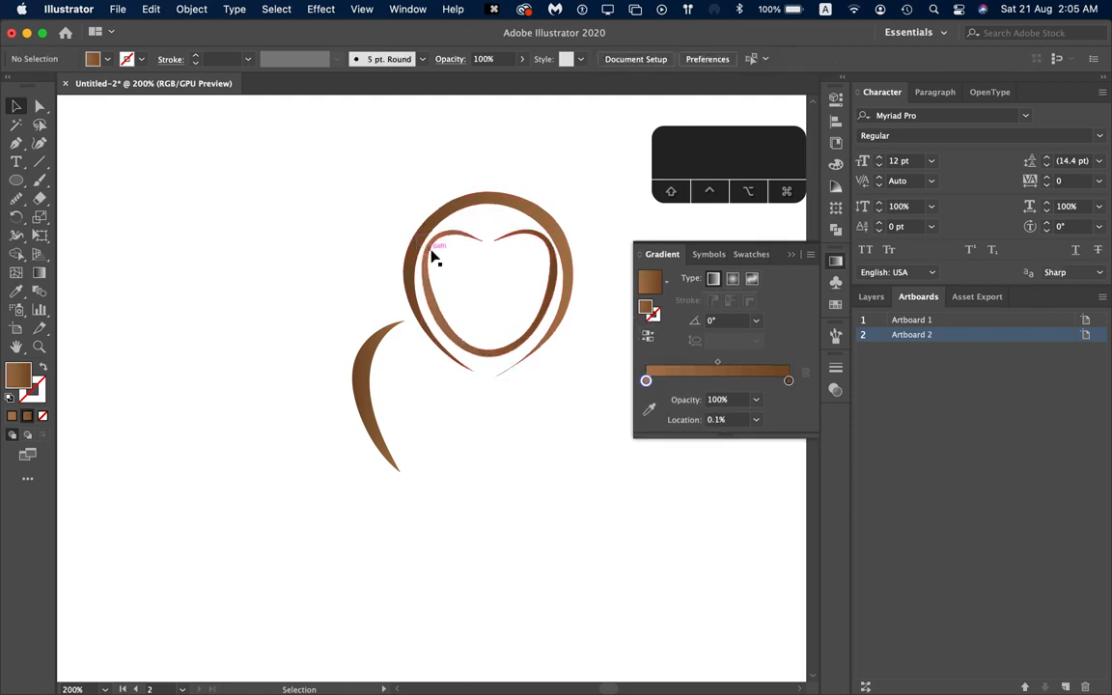
Step: Reverse the gradient direction on the wing path beside the head and leave it deselected
{"action": "left_click", "coordinate": [362, 378]}
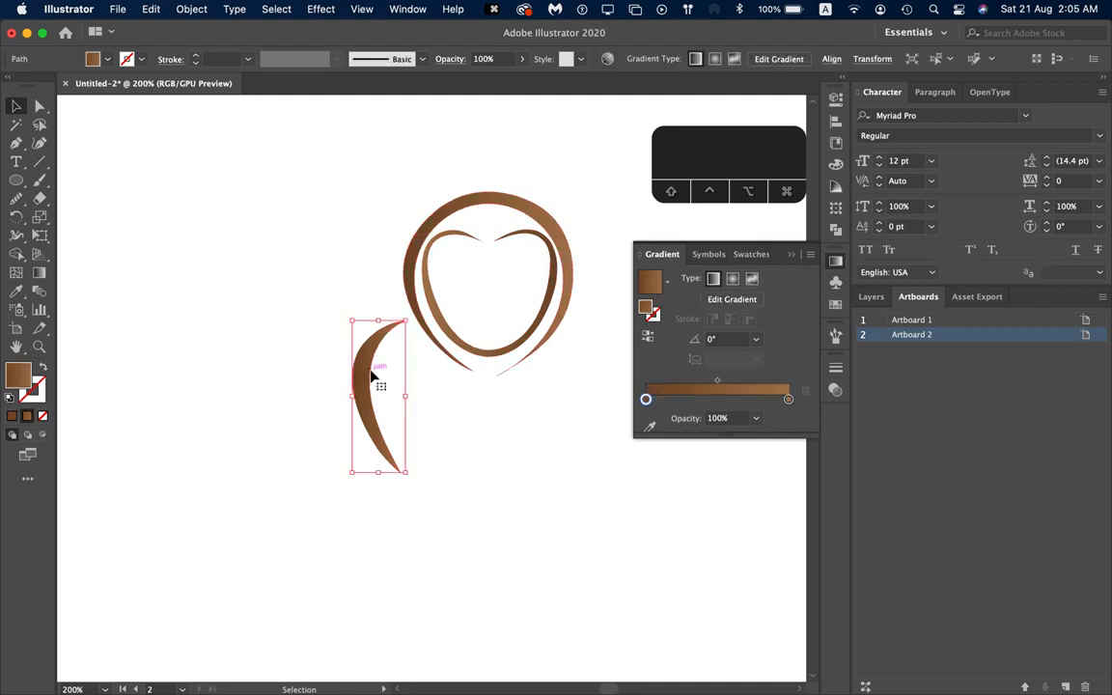
{"action": "left_click", "coordinate": [650, 340]}
{"action": "left_click", "coordinate": [293, 201]}
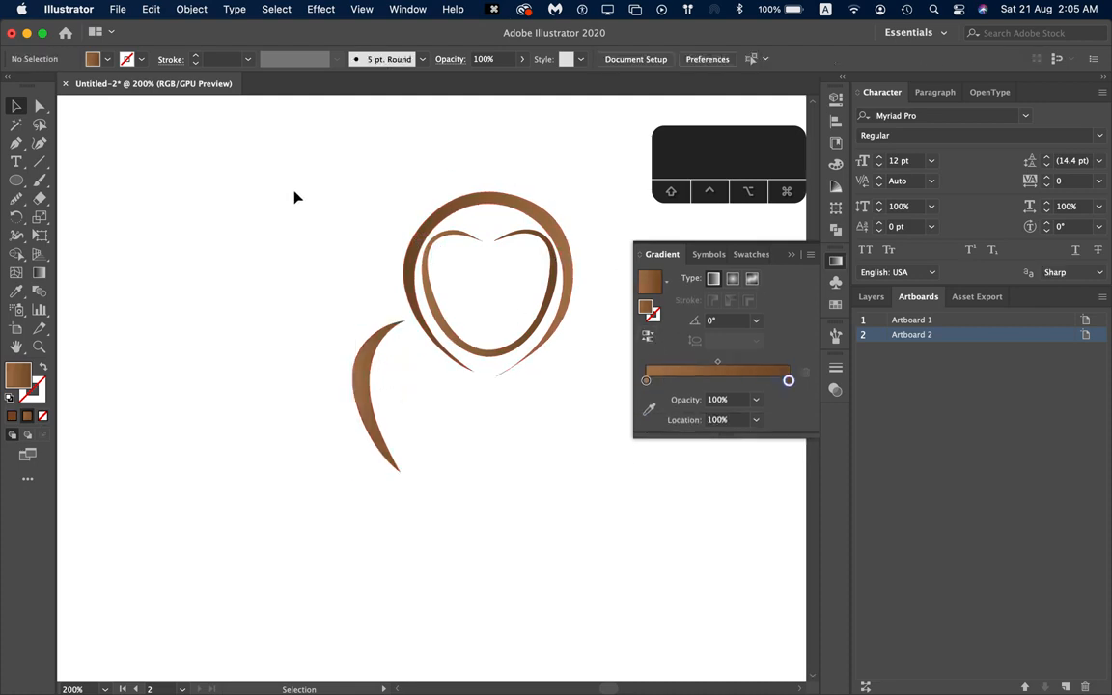
Step: Duplicate the wing path and place the copy level with it on the opposite side of the owl's head
{"action": "scroll", "coordinate": [311, 230], "scroll_direction": "down", "scroll_amount": 5}
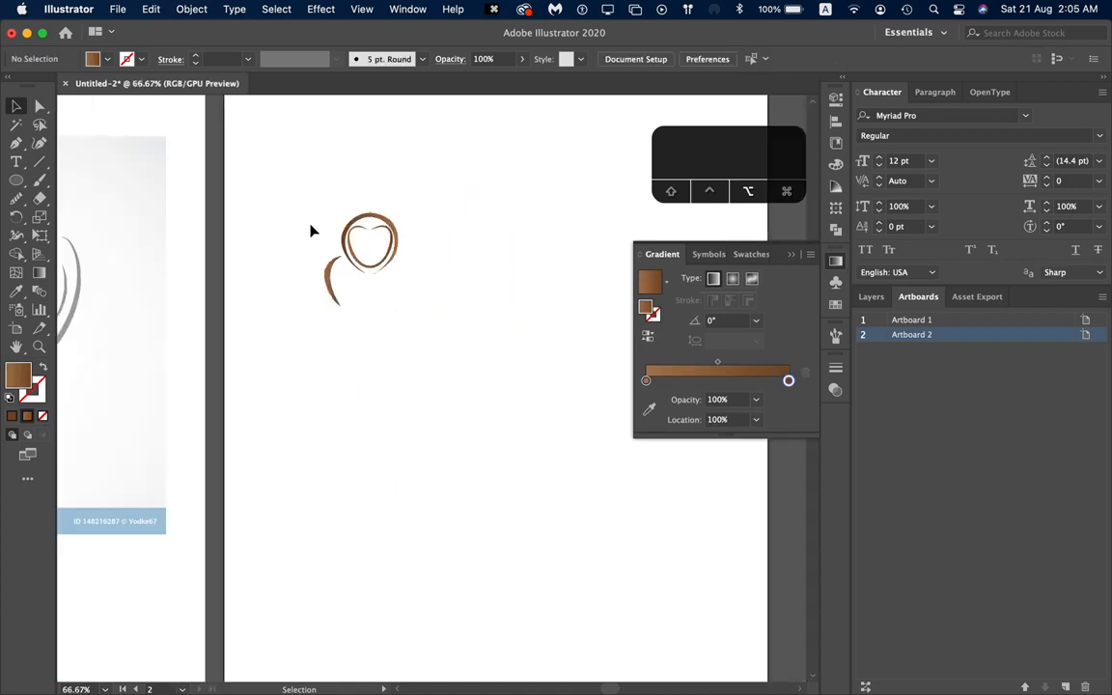
{"action": "scroll", "coordinate": [311, 231], "scroll_direction": "left", "scroll_amount": 3}
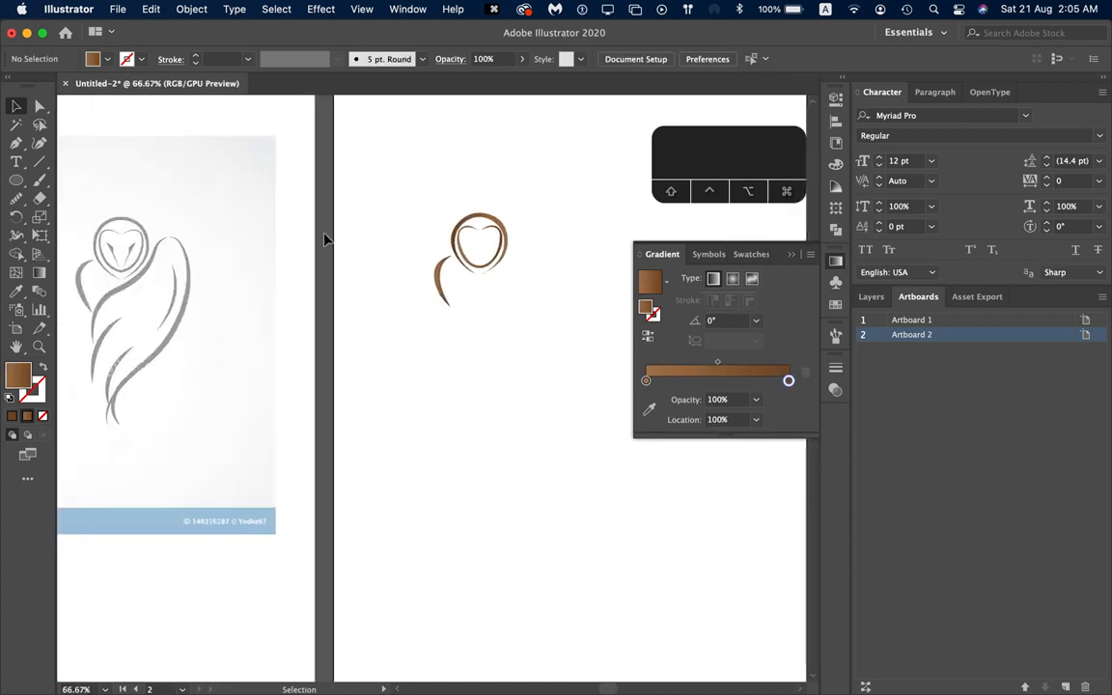
{"action": "left_click", "coordinate": [443, 289]}
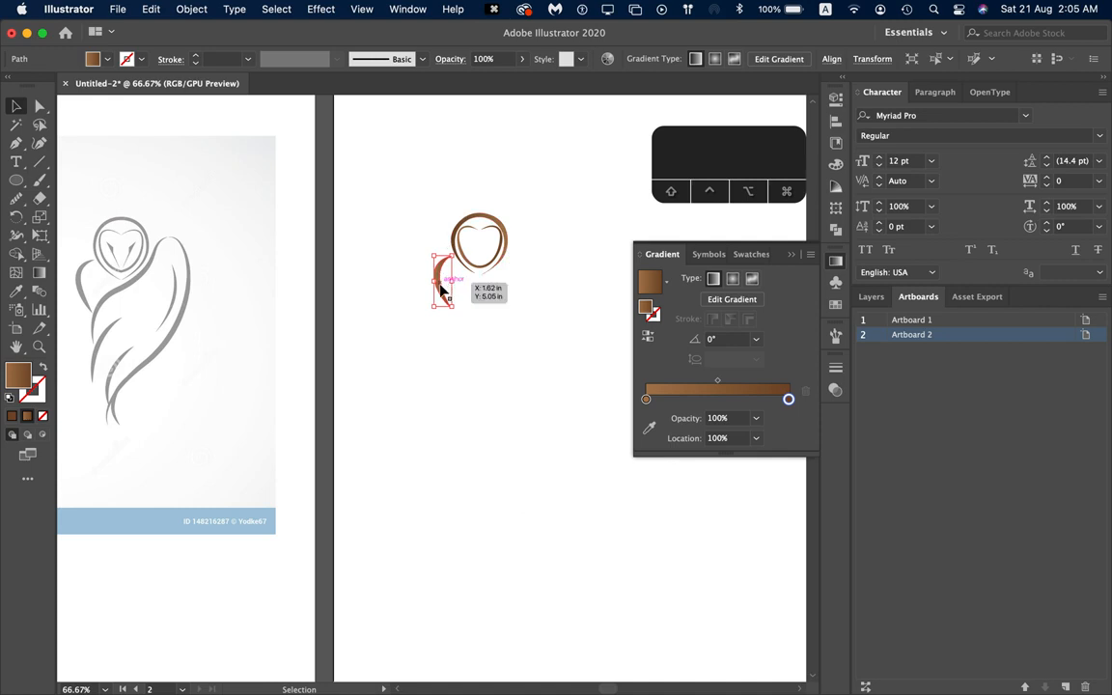
{"action": "key", "text": "alt"}
{"action": "left_click_drag", "start_coordinate": [440, 289], "coordinate": [515, 280]}
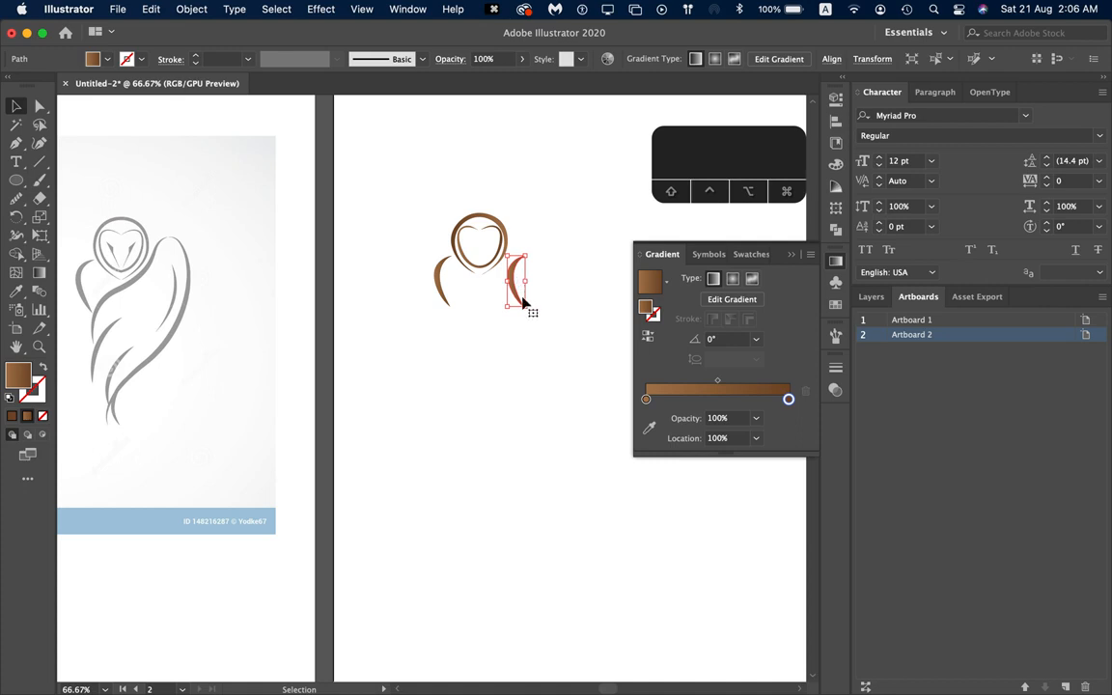
Step: Reflect the duplicated wing across the vertical axis at 90°, comparing it with the horizontal axis in the preview
{"action": "right_click", "coordinate": [513, 296]}
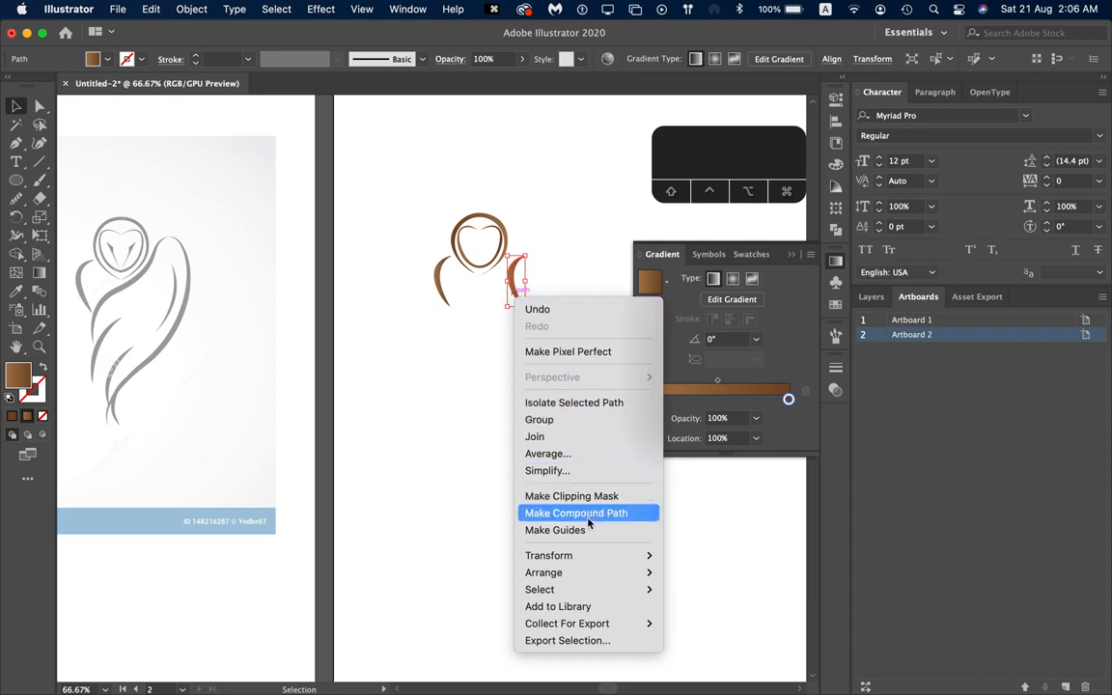
{"action": "mouse_move", "coordinate": [593, 556]}
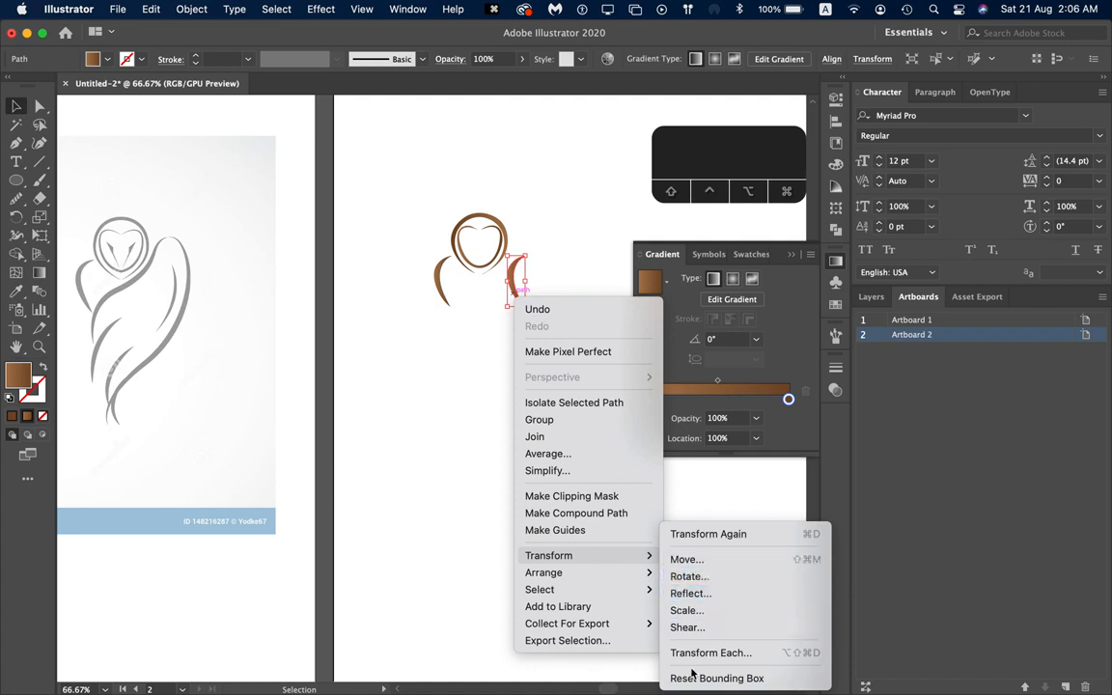
{"action": "left_click", "coordinate": [704, 593]}
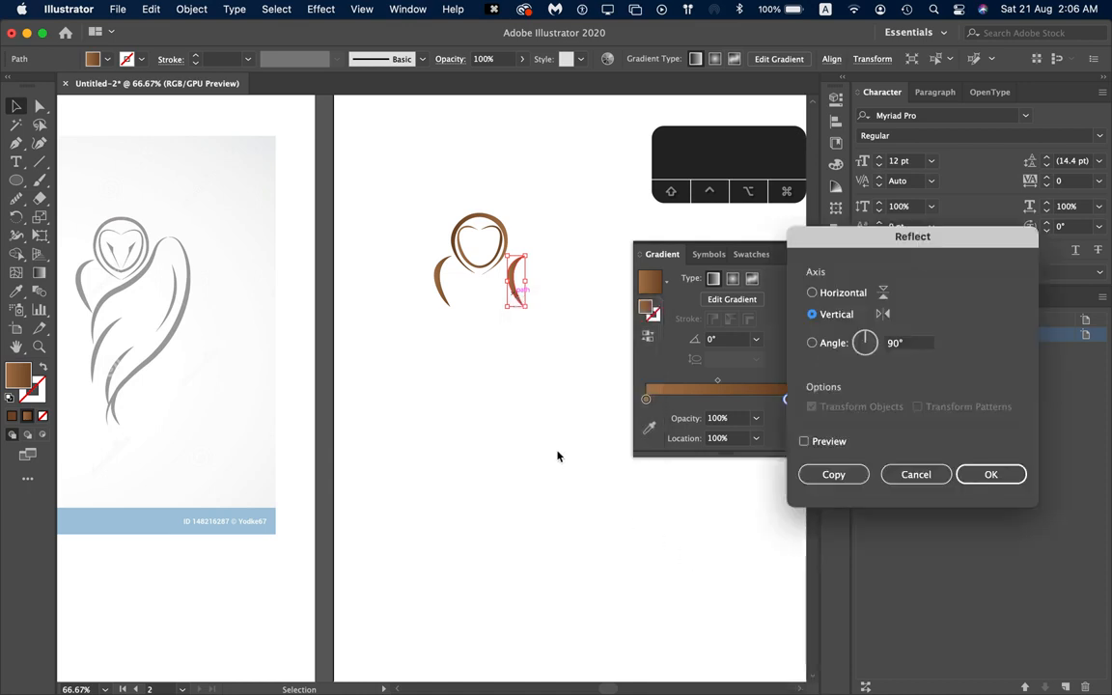
{"action": "left_click_drag", "start_coordinate": [888, 238], "coordinate": [924, 211]}
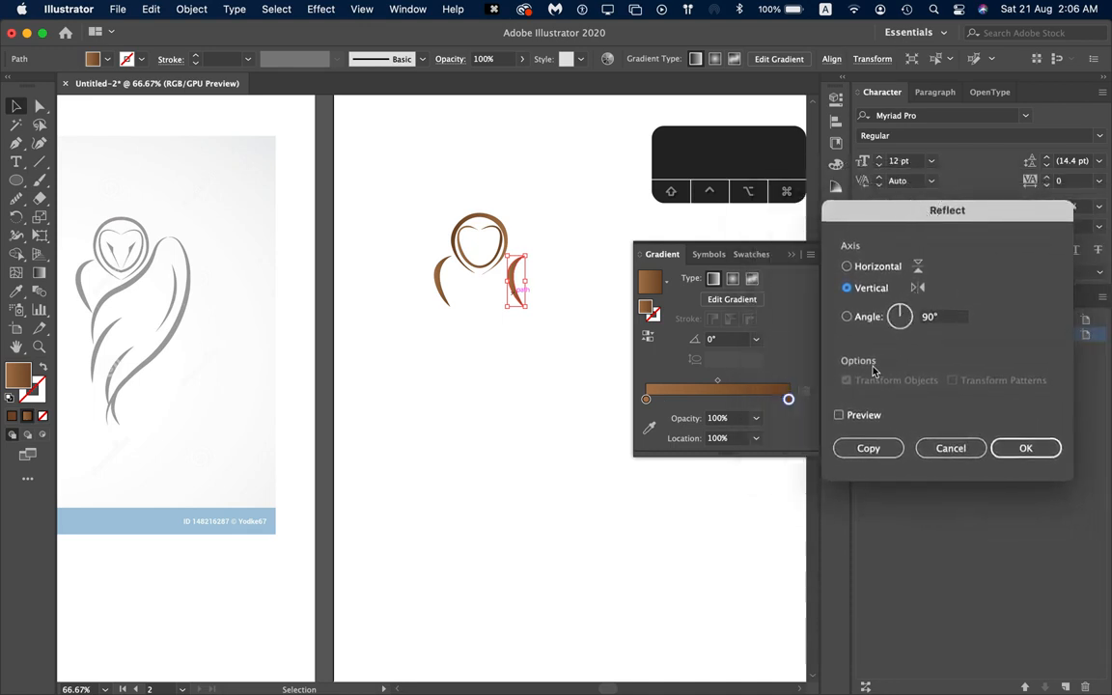
{"action": "left_click", "coordinate": [841, 419]}
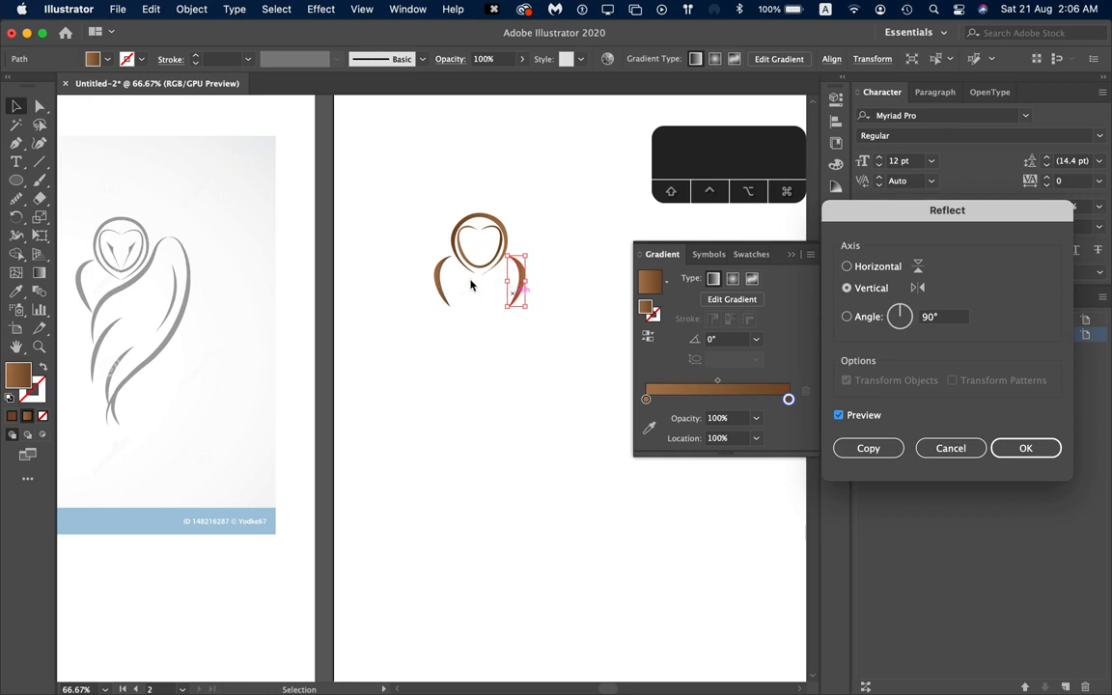
{"action": "left_click", "coordinate": [847, 267]}
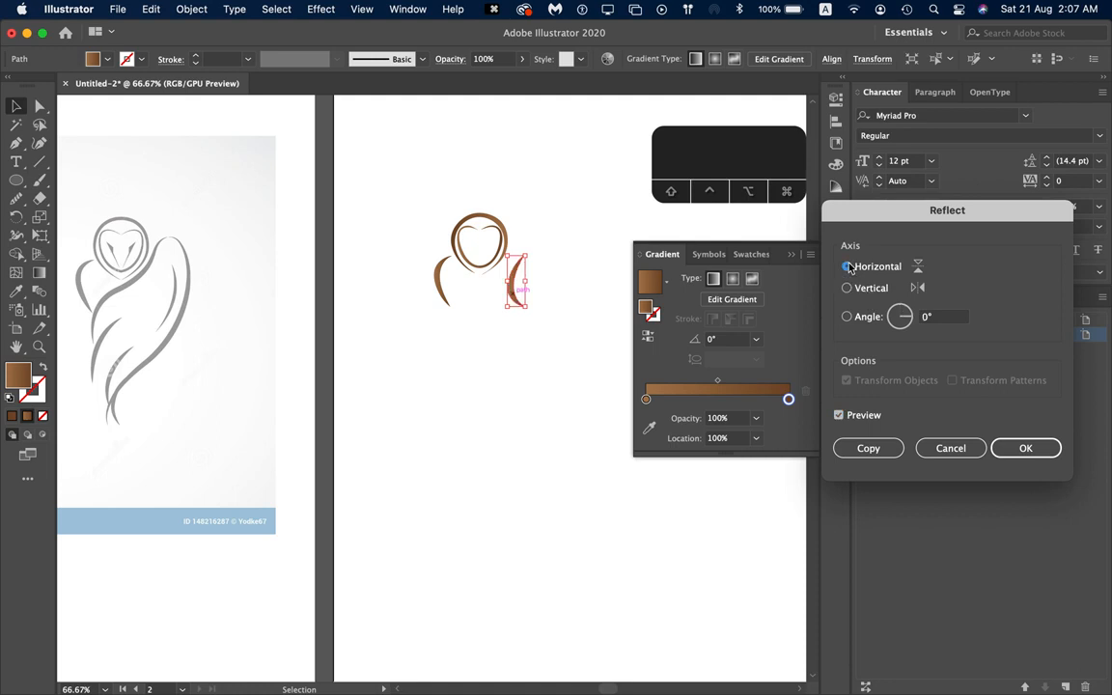
{"action": "left_click", "coordinate": [847, 289]}
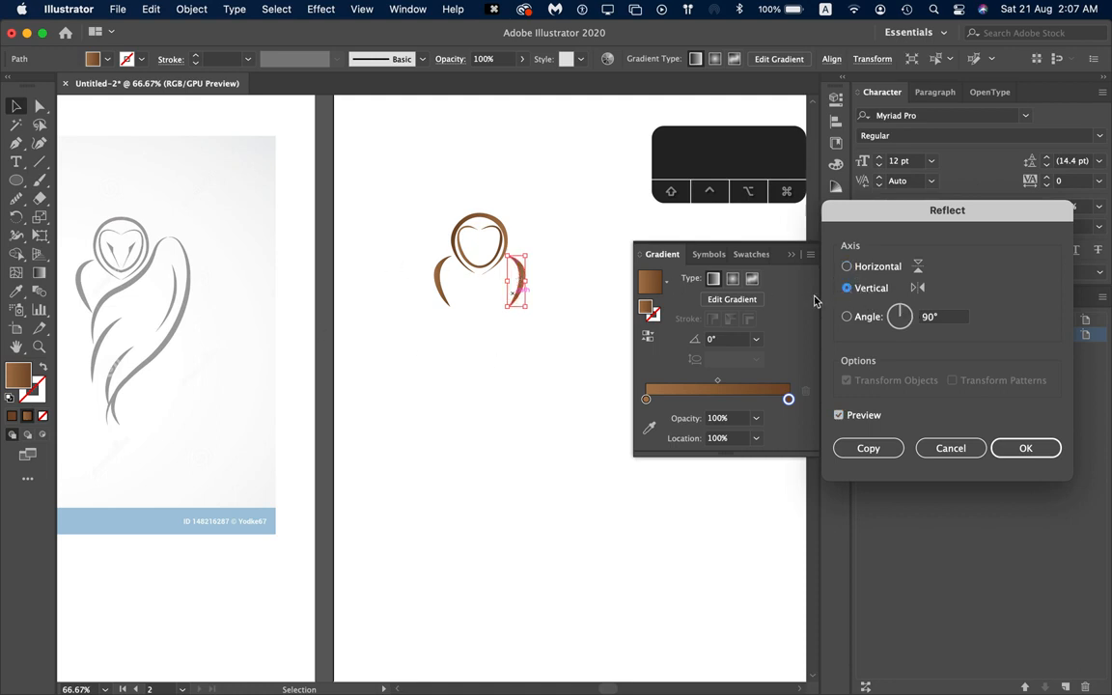
{"action": "left_click", "coordinate": [838, 415]}
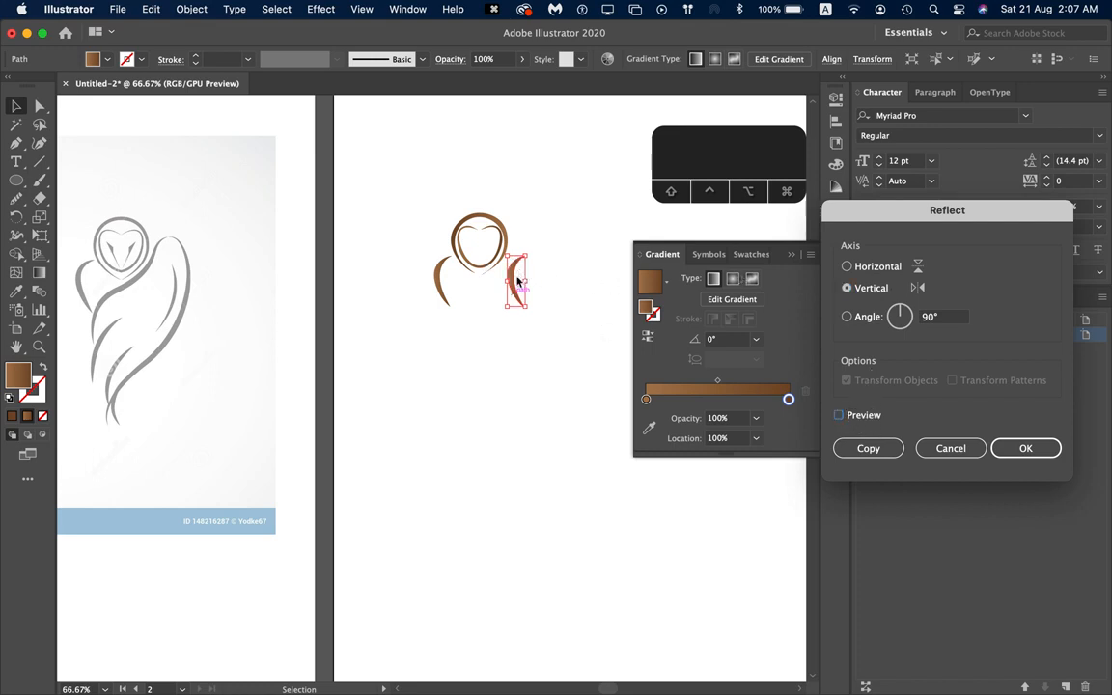
{"action": "left_click", "coordinate": [840, 415]}
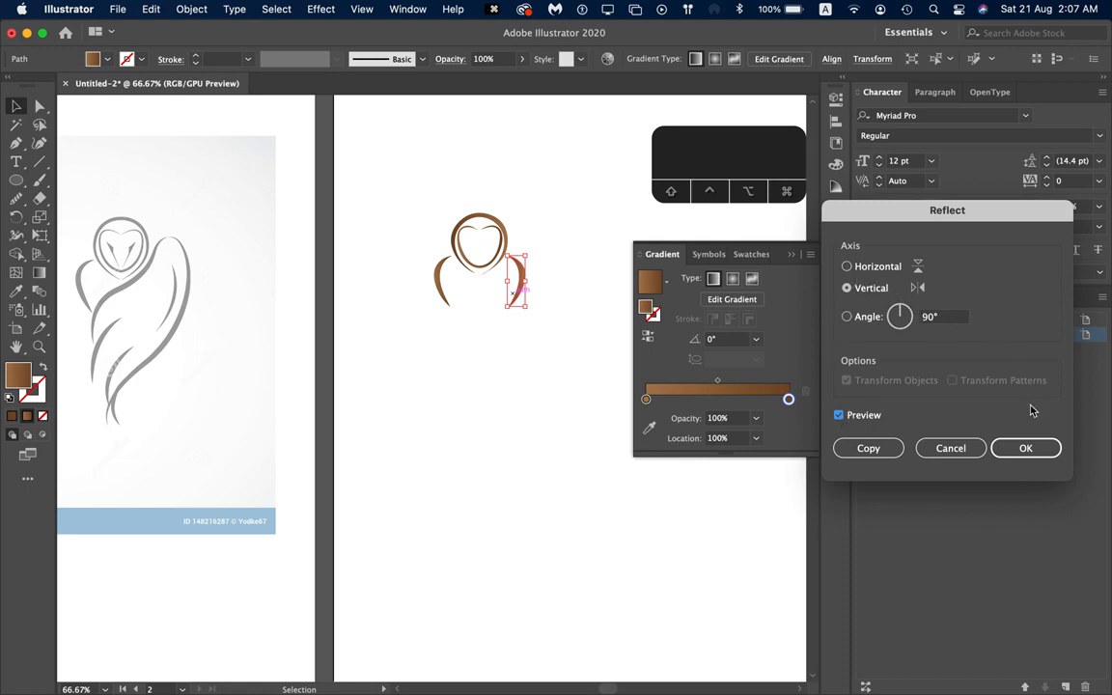
{"action": "left_click", "coordinate": [1023, 448]}
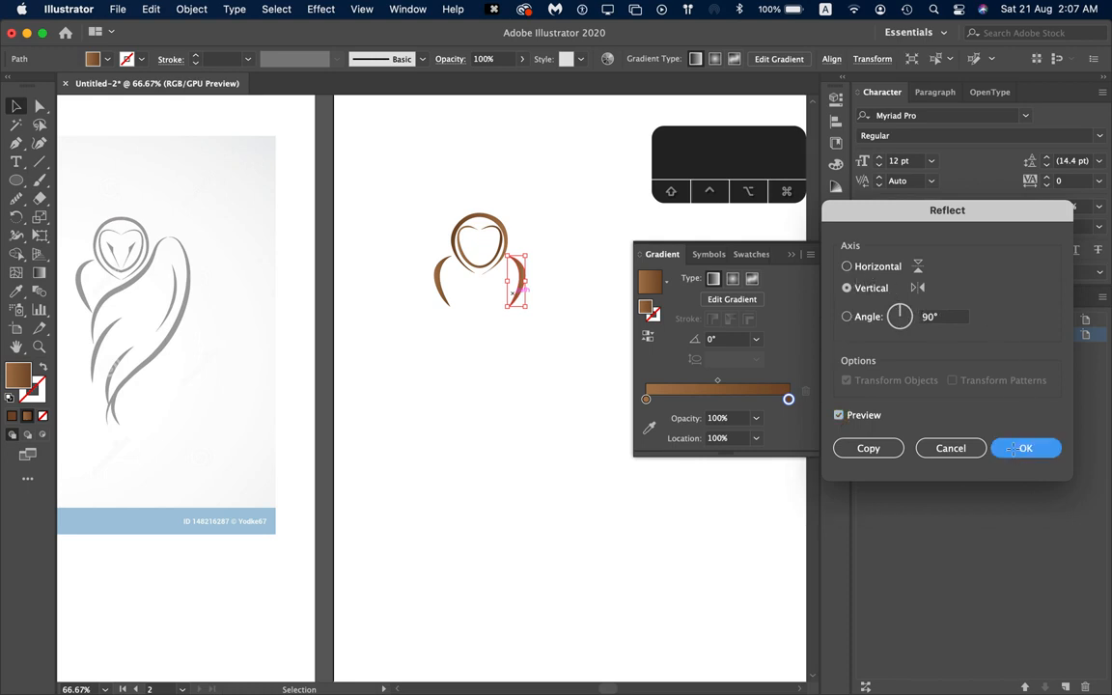
Step: Reverse the gradient on the mirrored wing copy and leave it deselected
{"action": "left_click", "coordinate": [524, 182]}
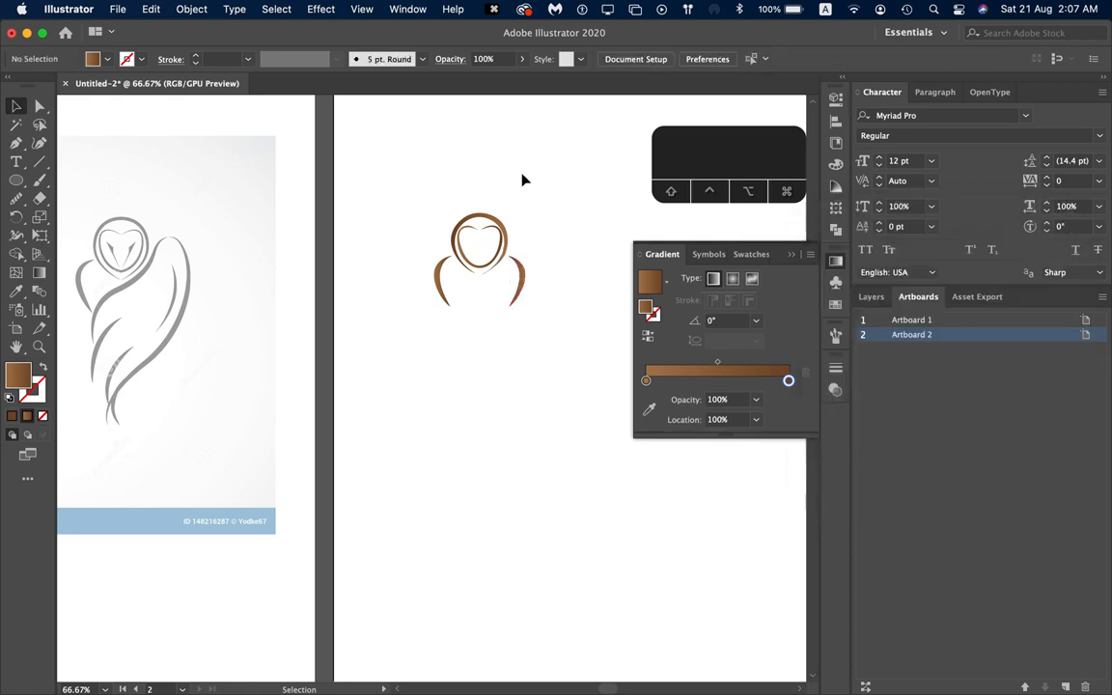
{"action": "left_click", "coordinate": [523, 284]}
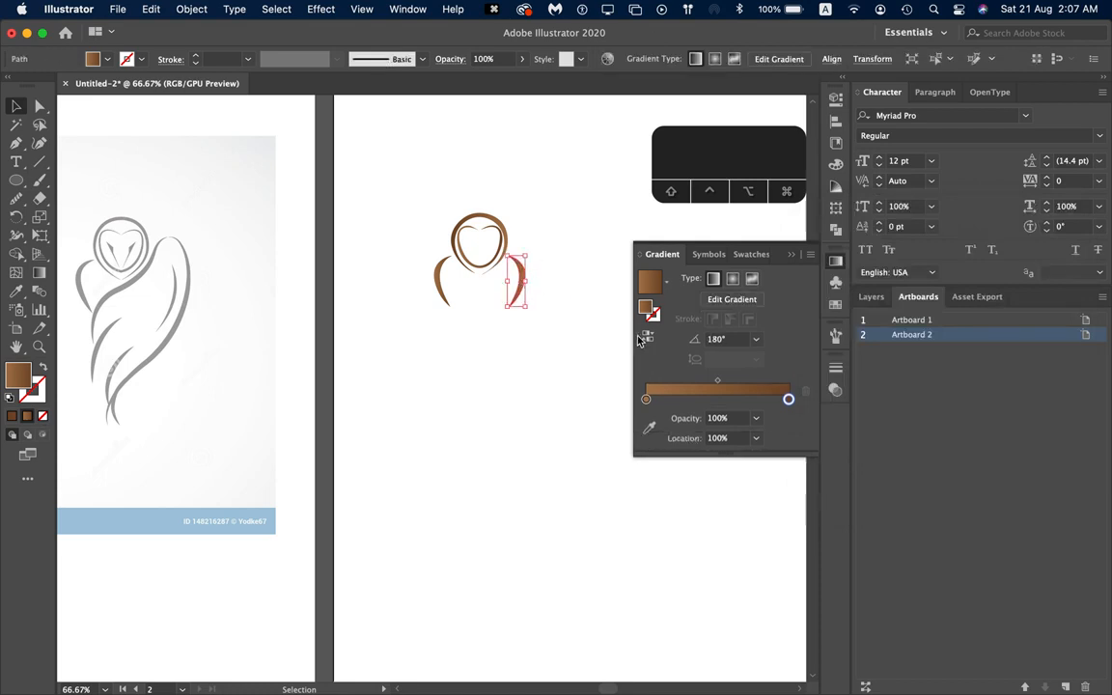
{"action": "left_click", "coordinate": [506, 355]}
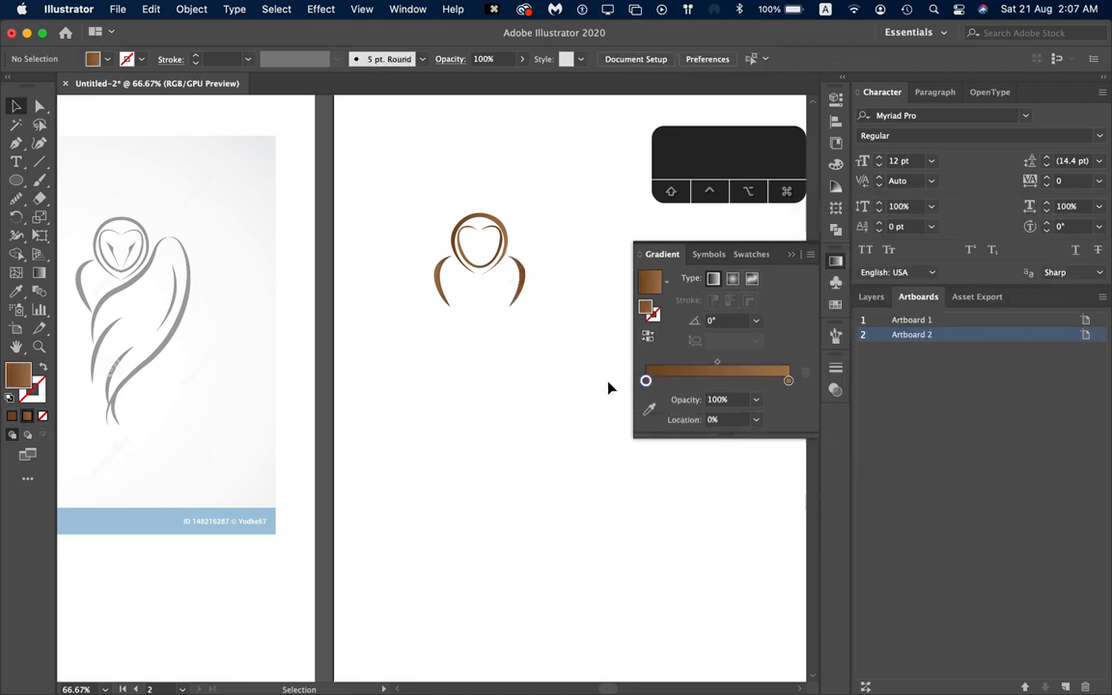